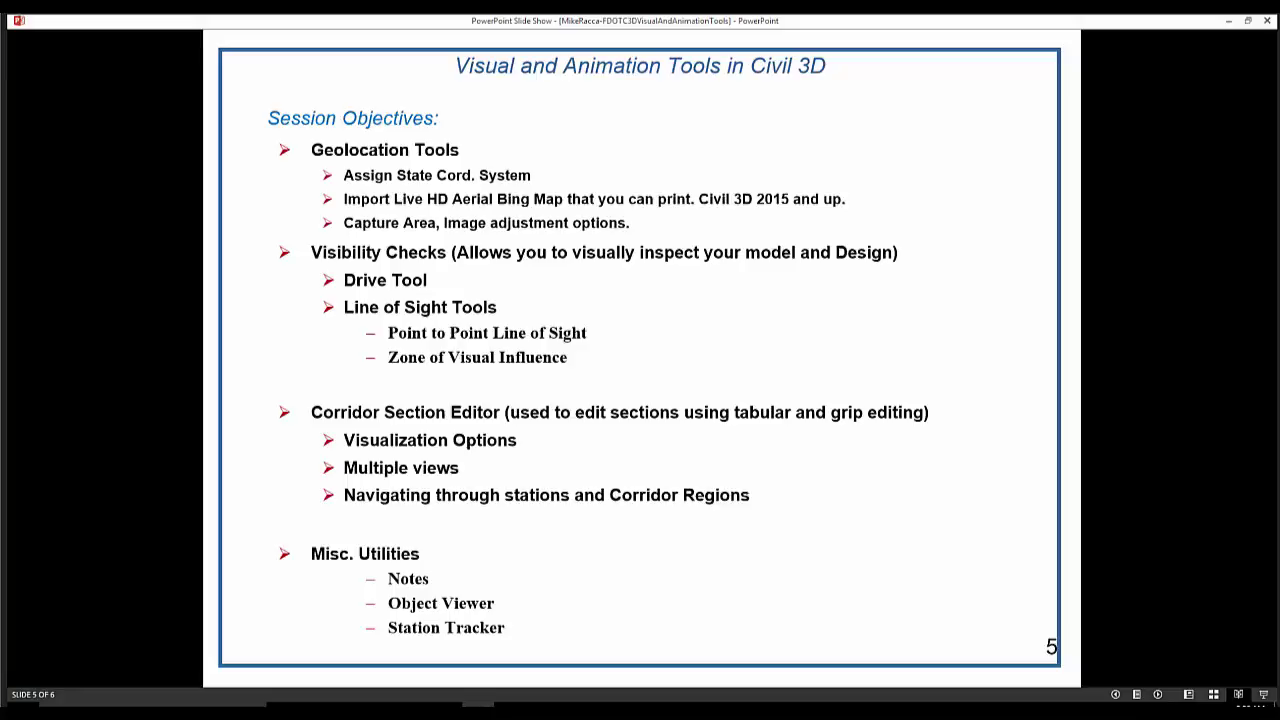
Finish the slideshow on the thank-you slide and close PowerPoint to reveal the desktop
key(Right)
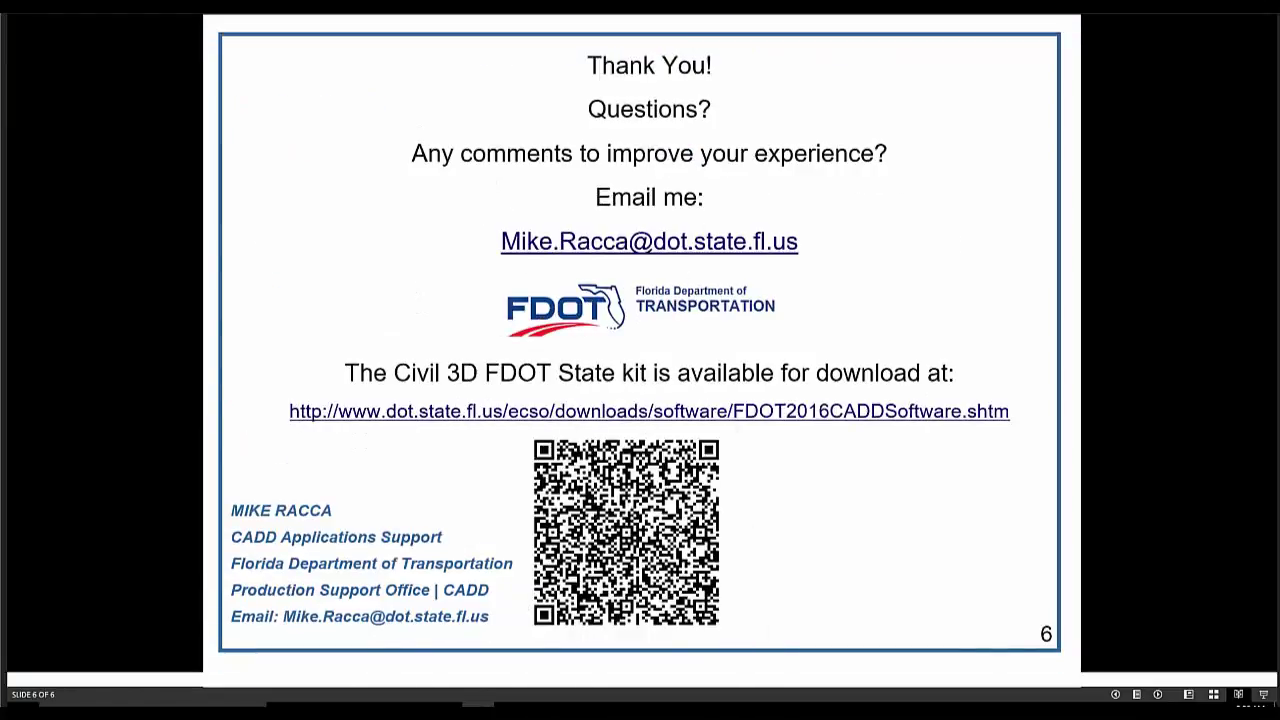
key(Escape)
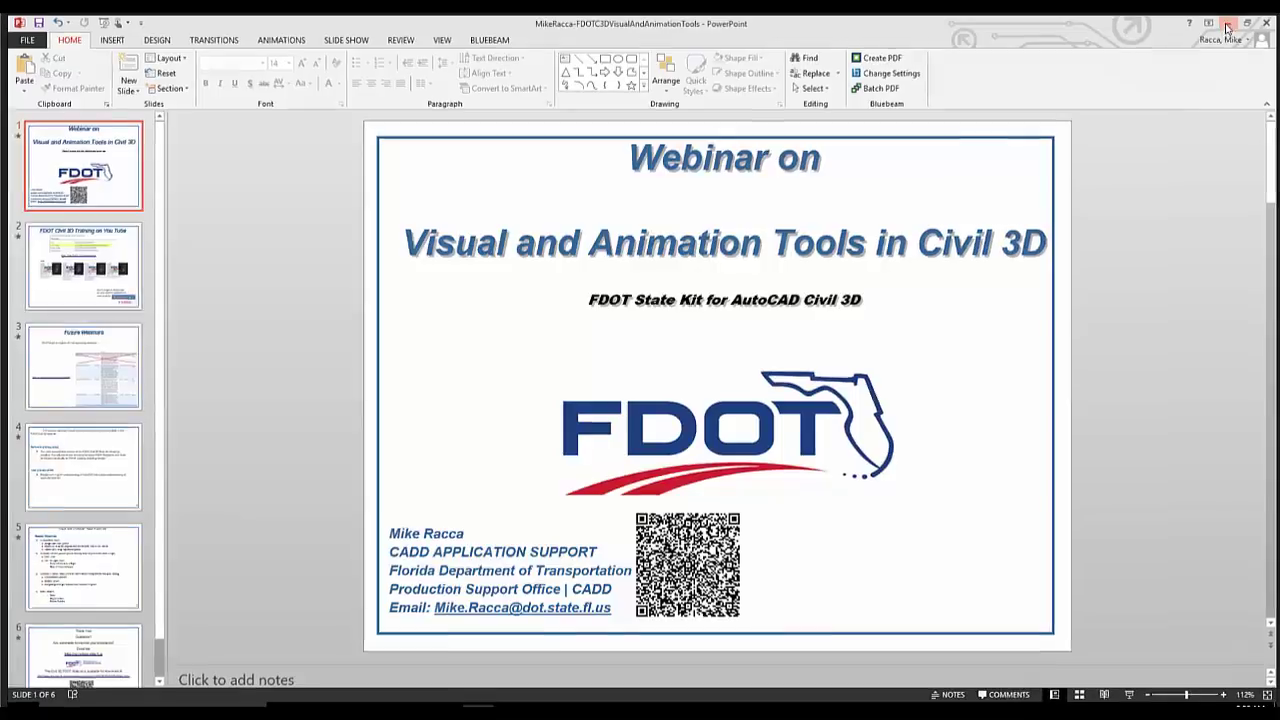
click(1227, 24)
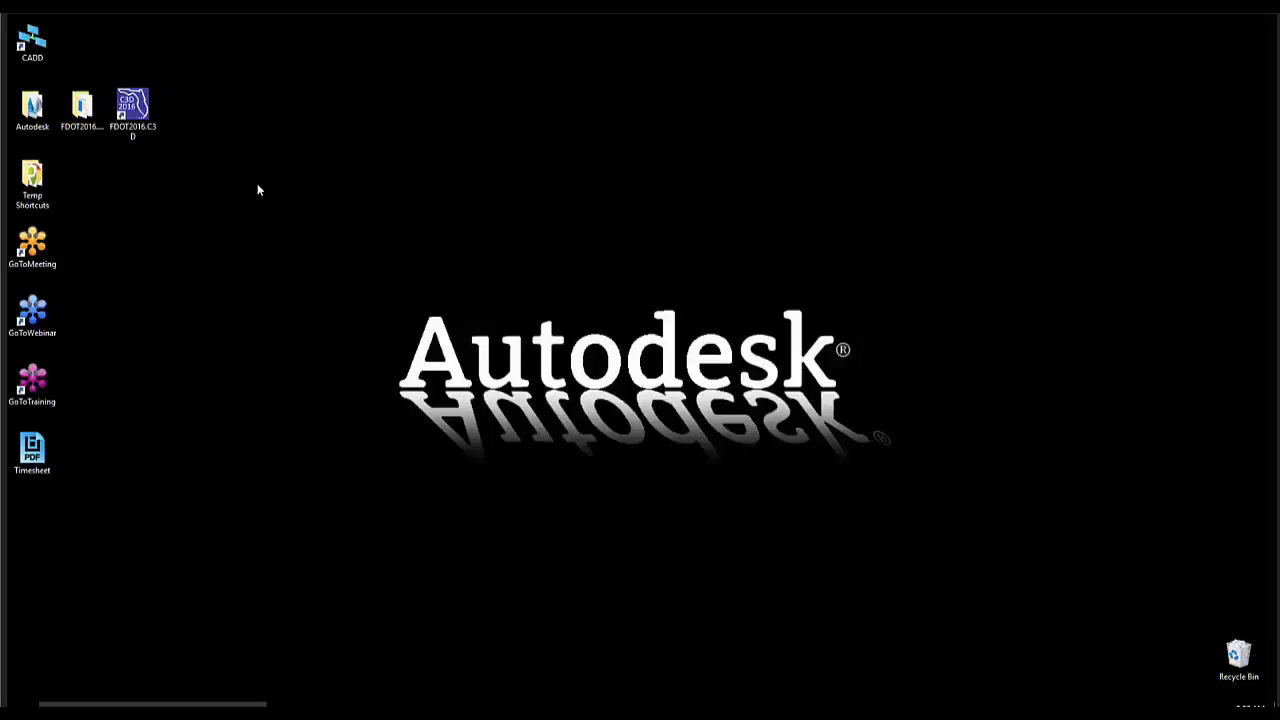
Start Civil 3D from the FDOT2016.C3D desktop shortcut so Drawing1 opens
double_click(133, 110)
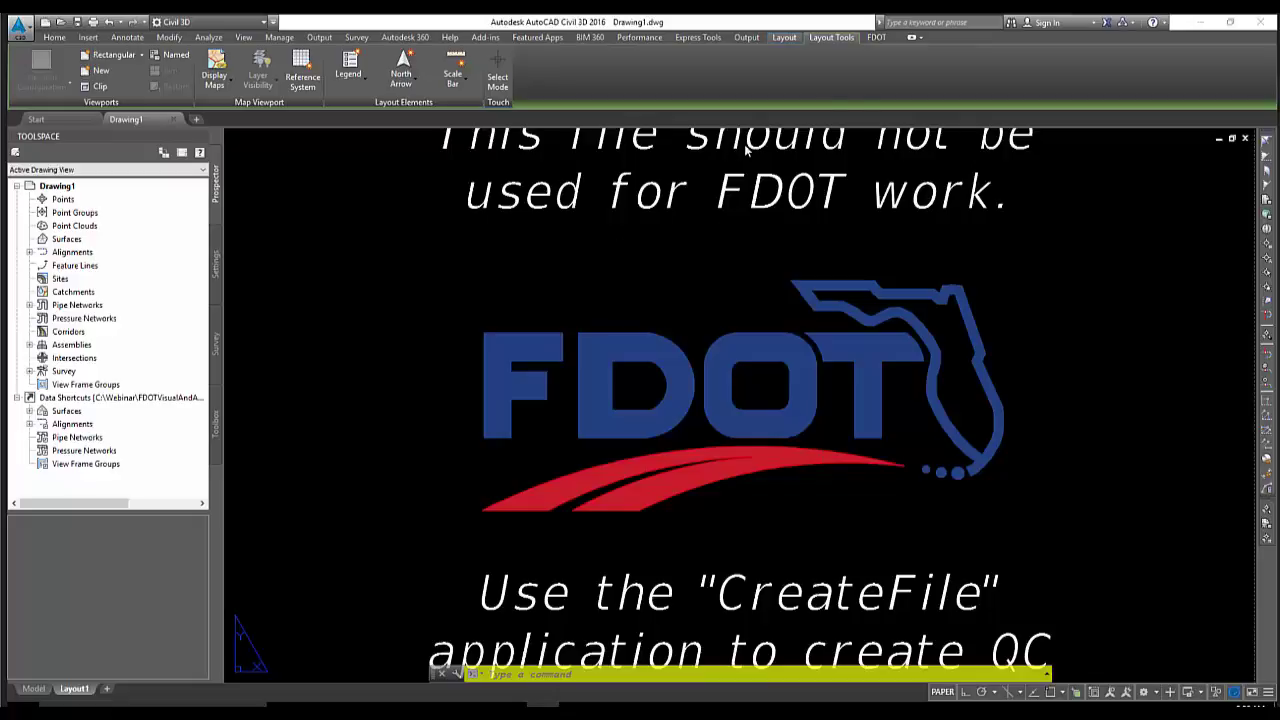
Start a new FDOT project file and choose the Proposed Design file type
click(878, 38)
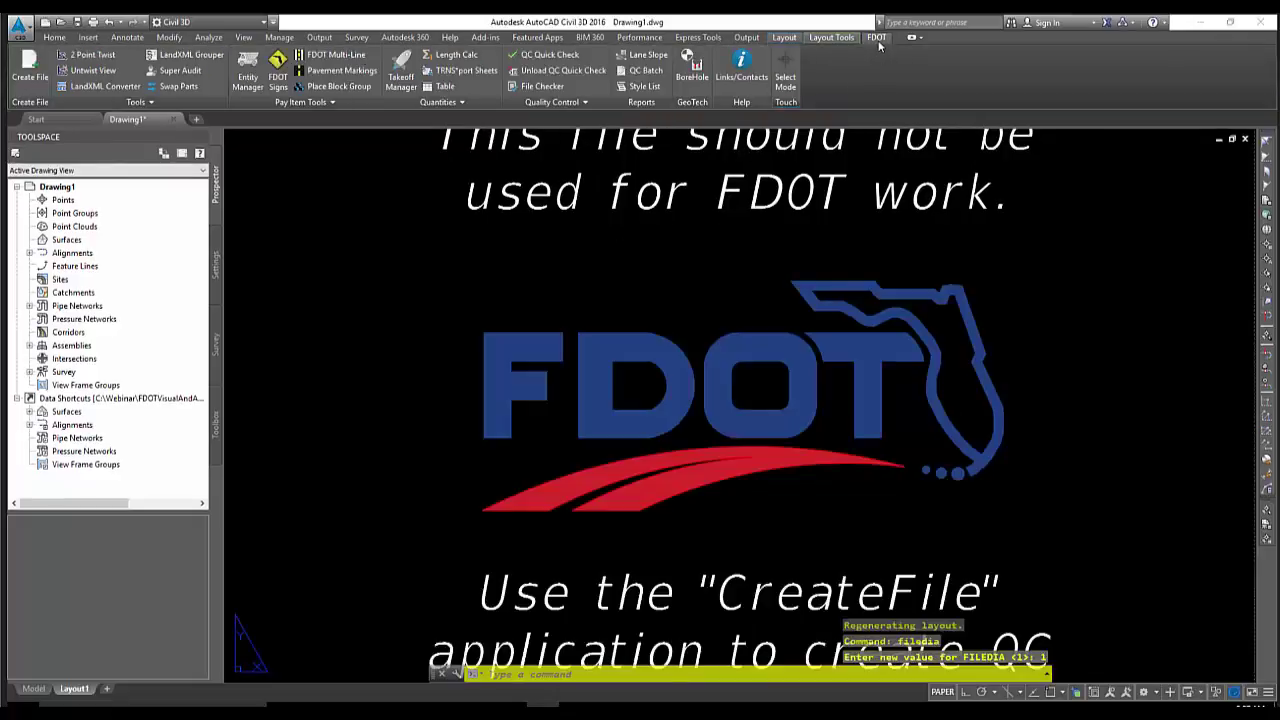
click(30, 62)
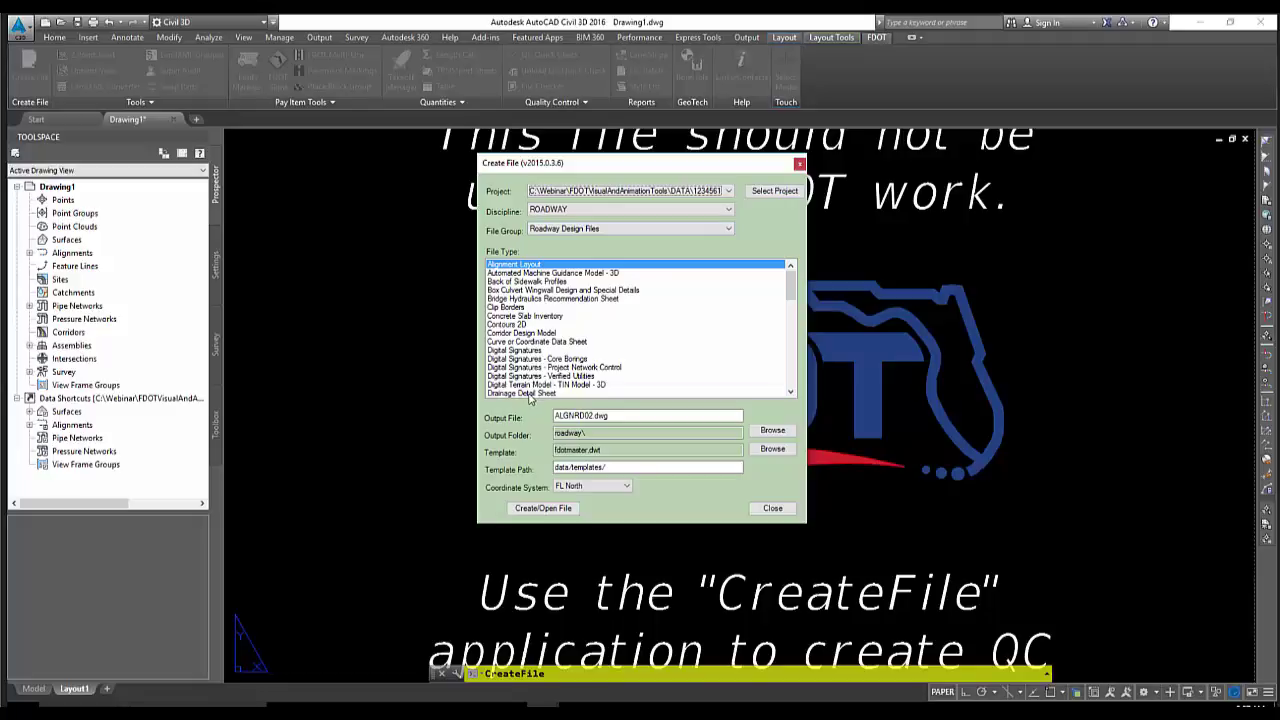
click(529, 395)
scroll(545, 374, down, 9)
click(557, 361)
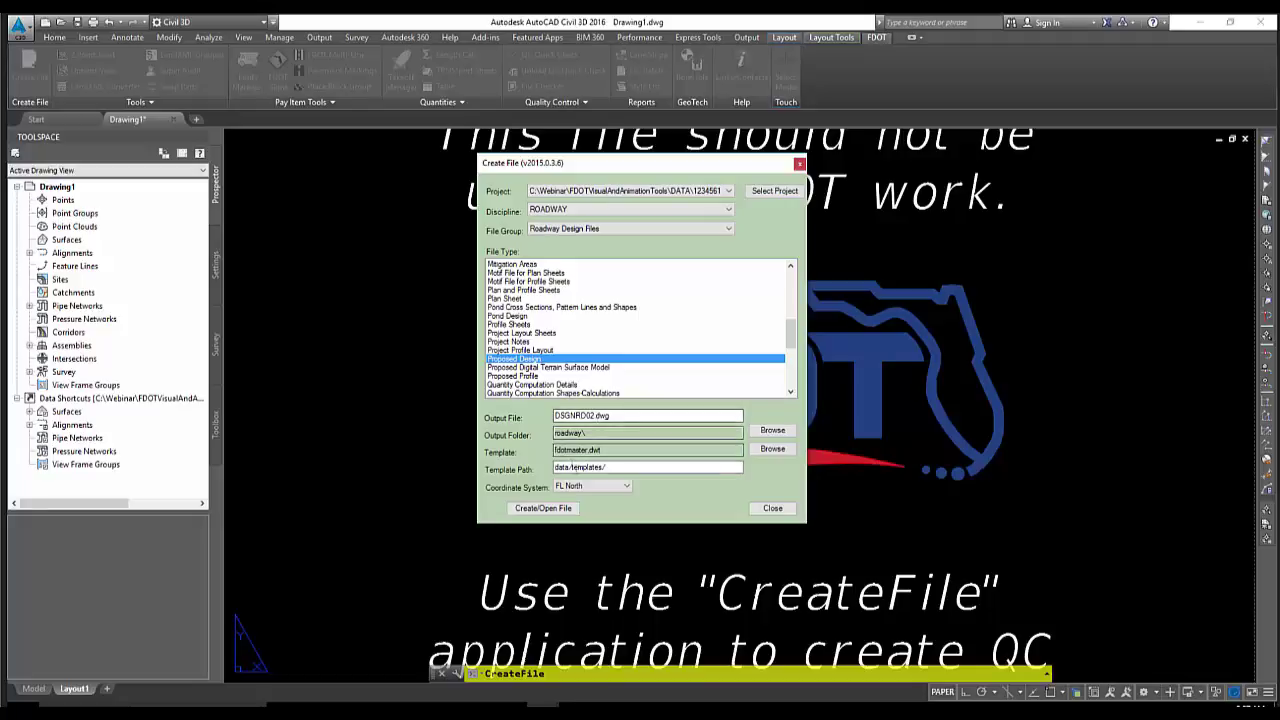
Set the coordinate system to None and create and open DSGNRD02.dwg
click(626, 487)
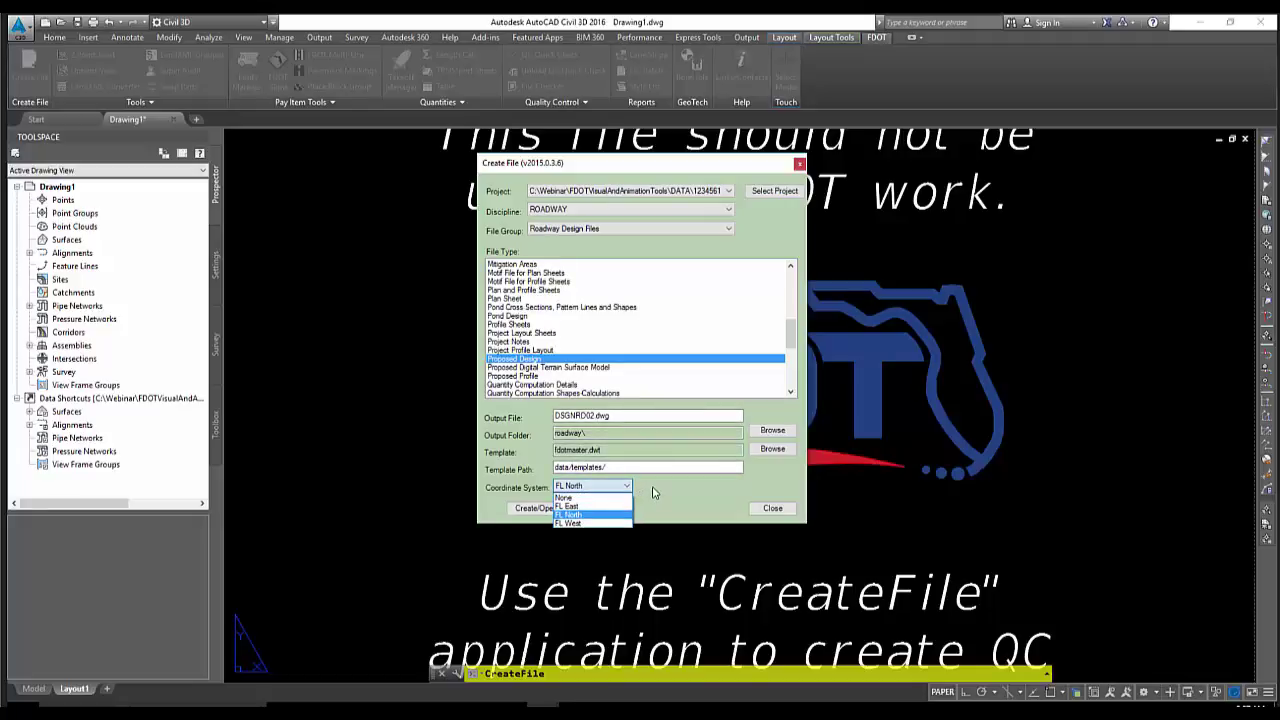
click(653, 492)
click(626, 487)
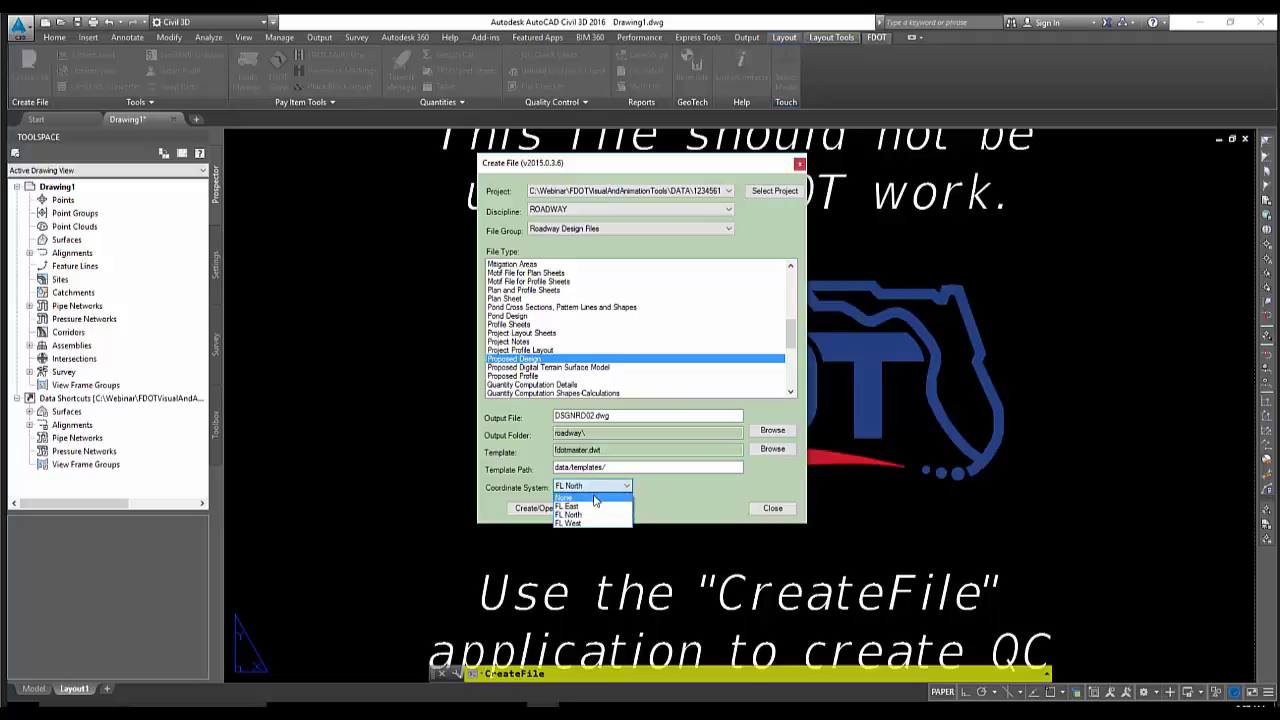
click(595, 498)
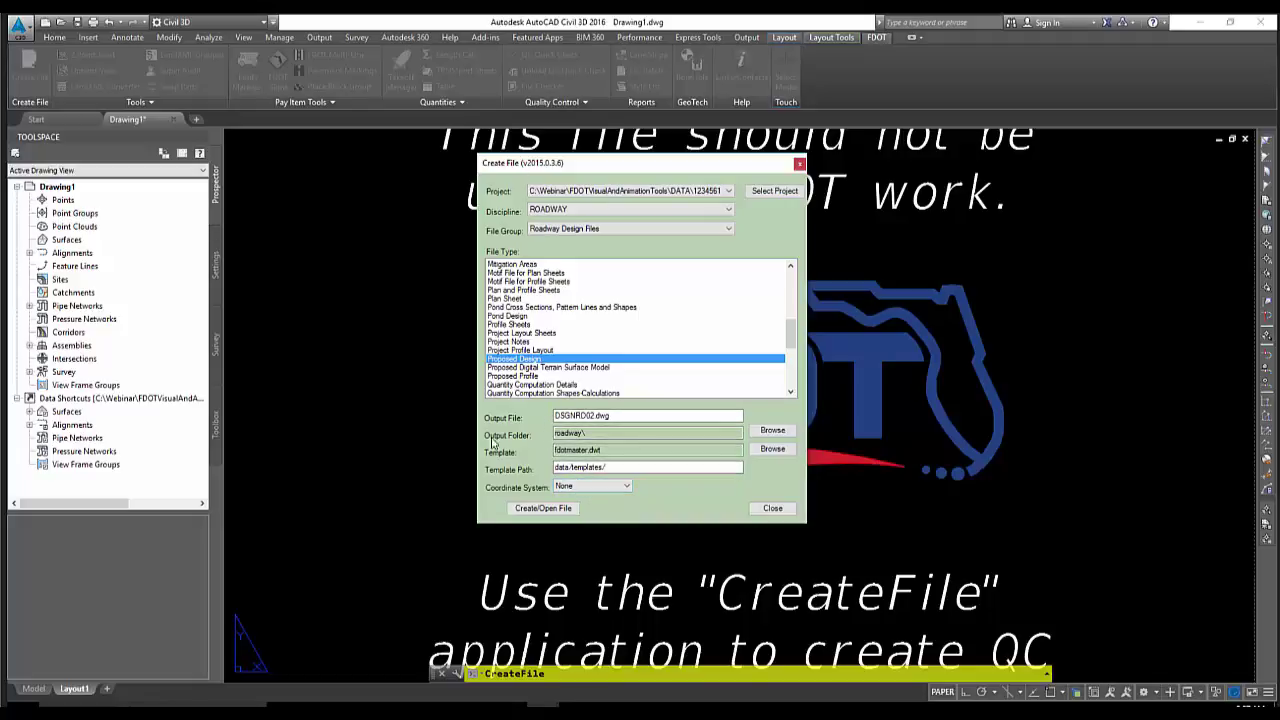
click(586, 487)
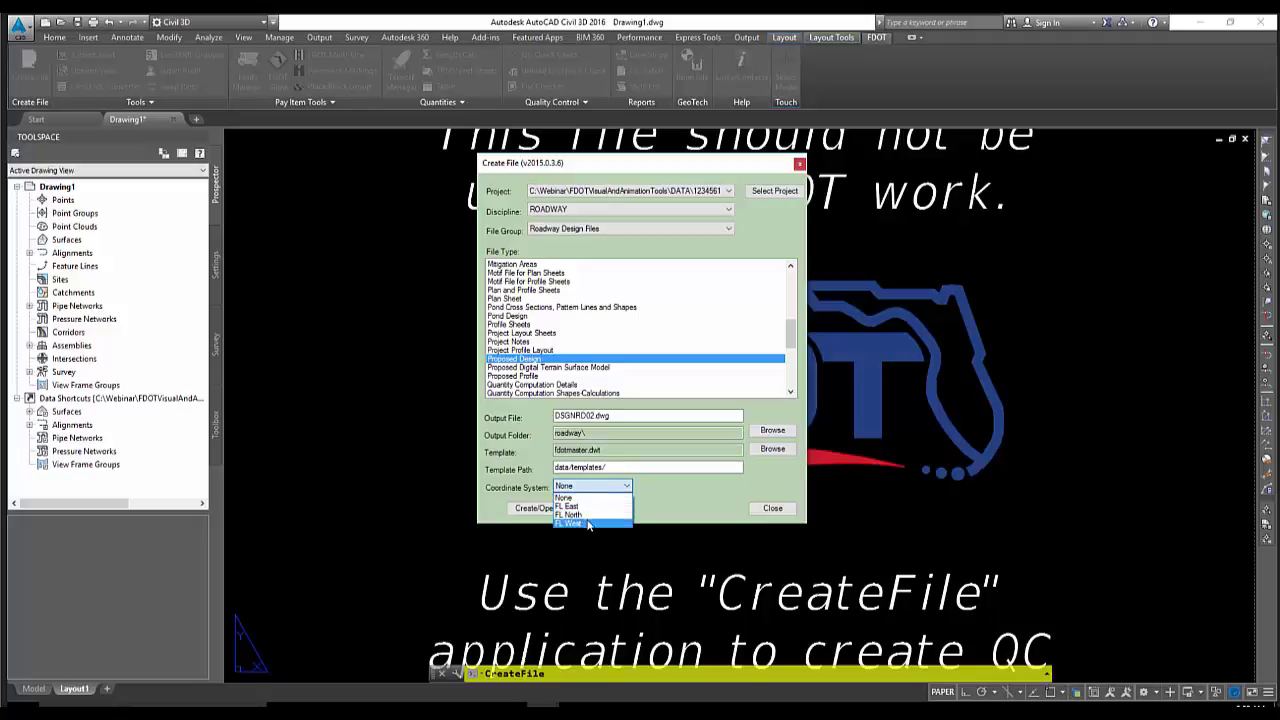
click(597, 500)
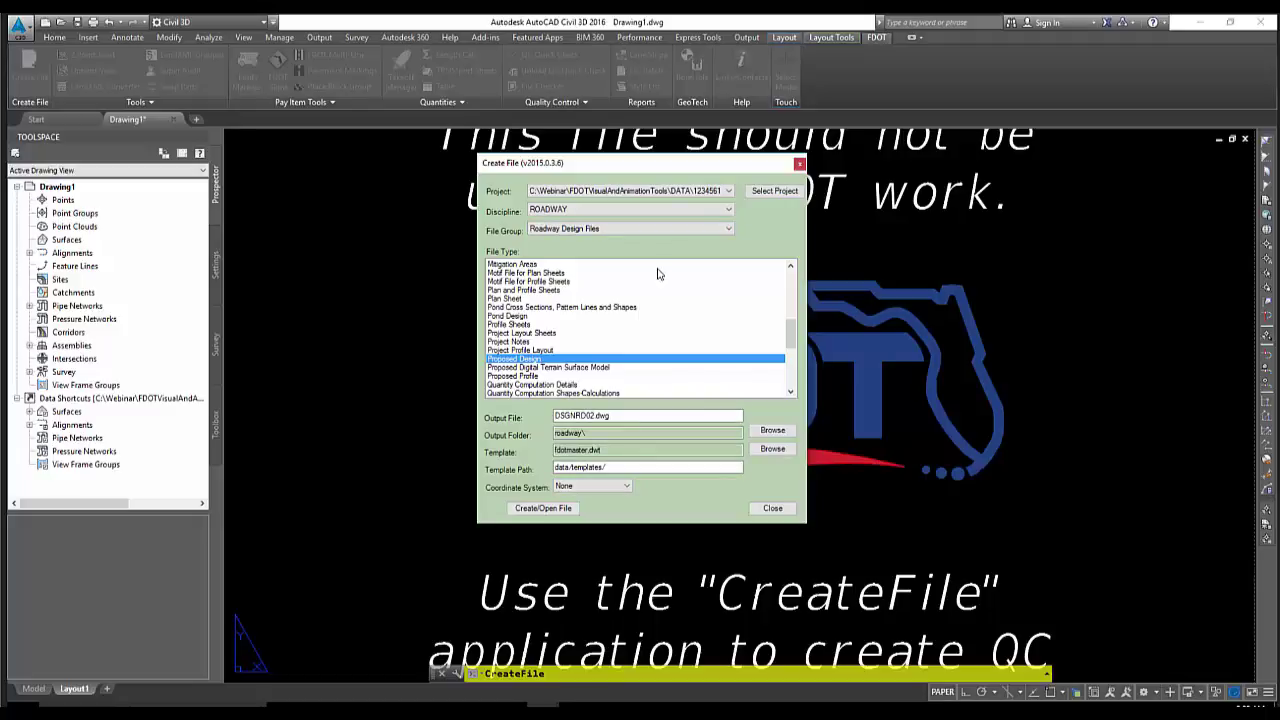
click(530, 508)
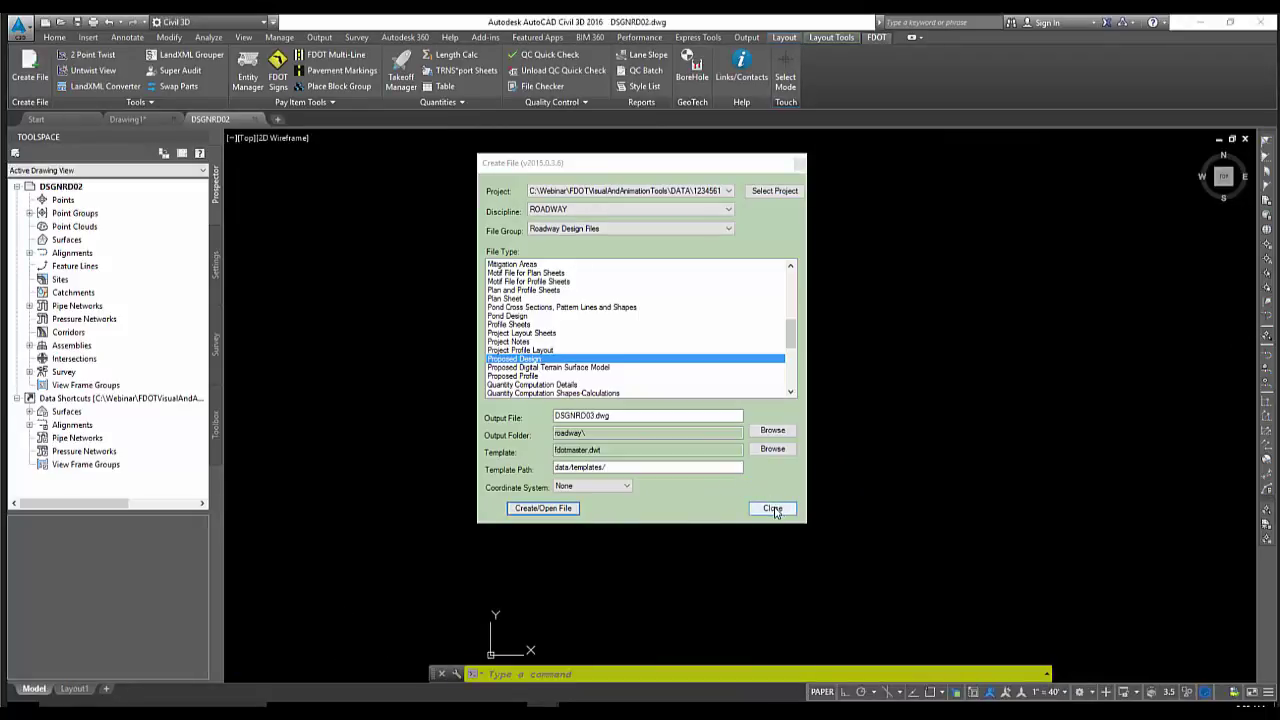
click(773, 509)
Apply the Florida East coordinate system with SETFLEAST and confirm the change
click(750, 335)
click(705, 322)
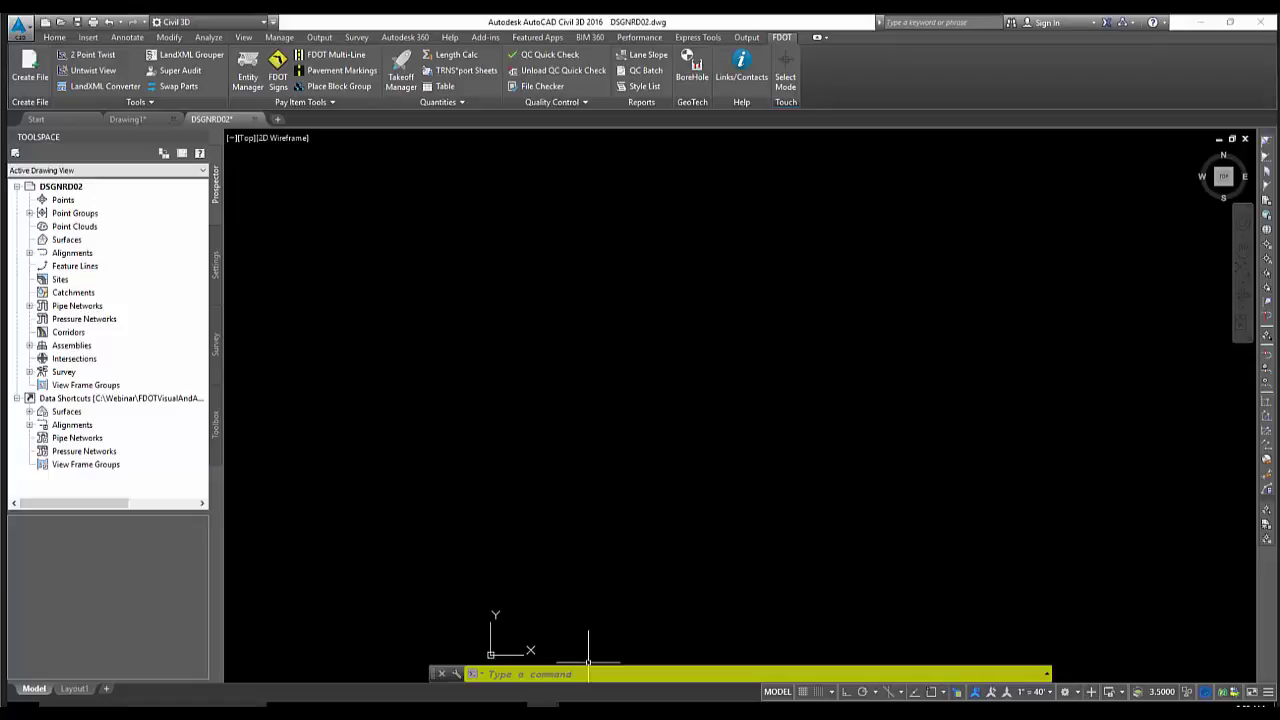
text(l)
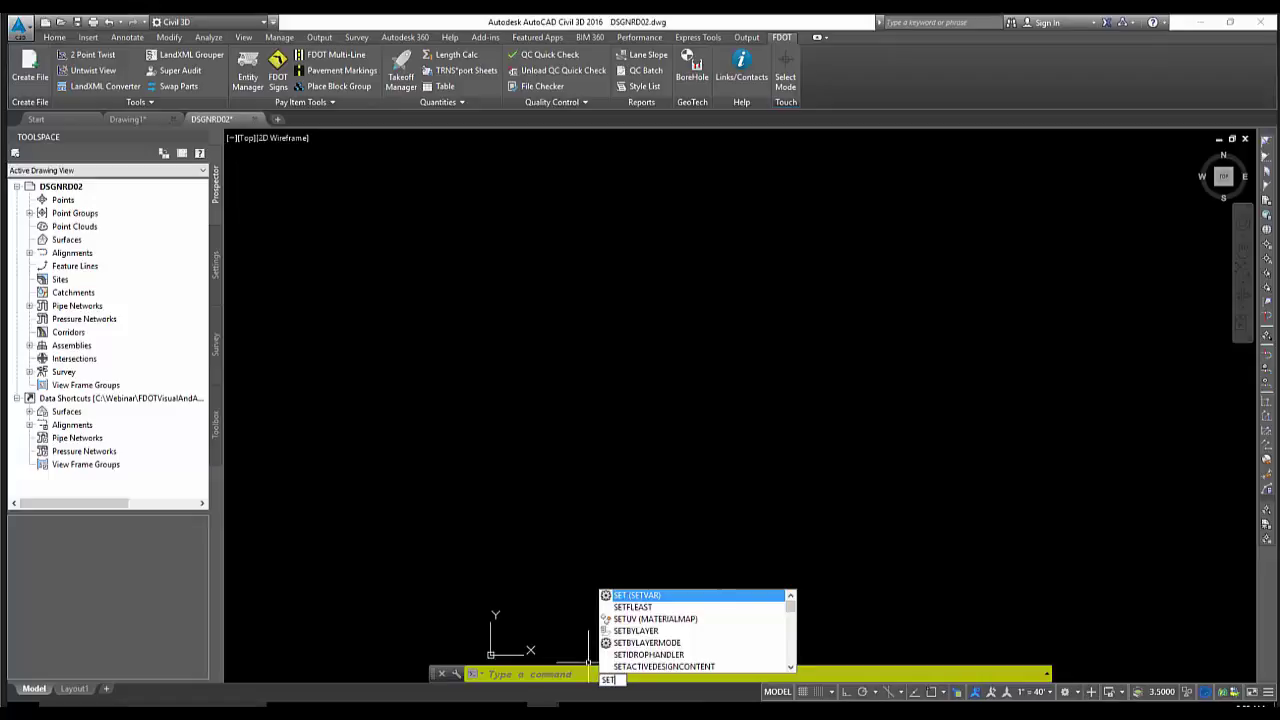
text(ETFLEAST)
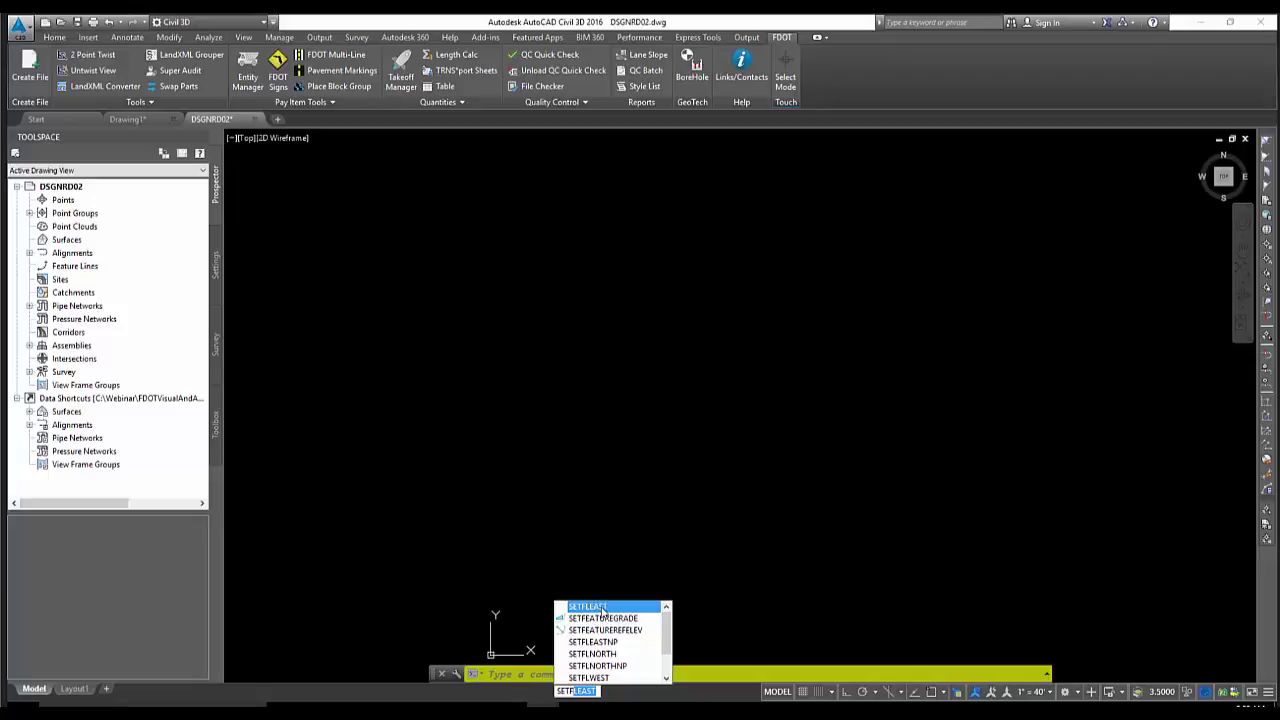
click(601, 608)
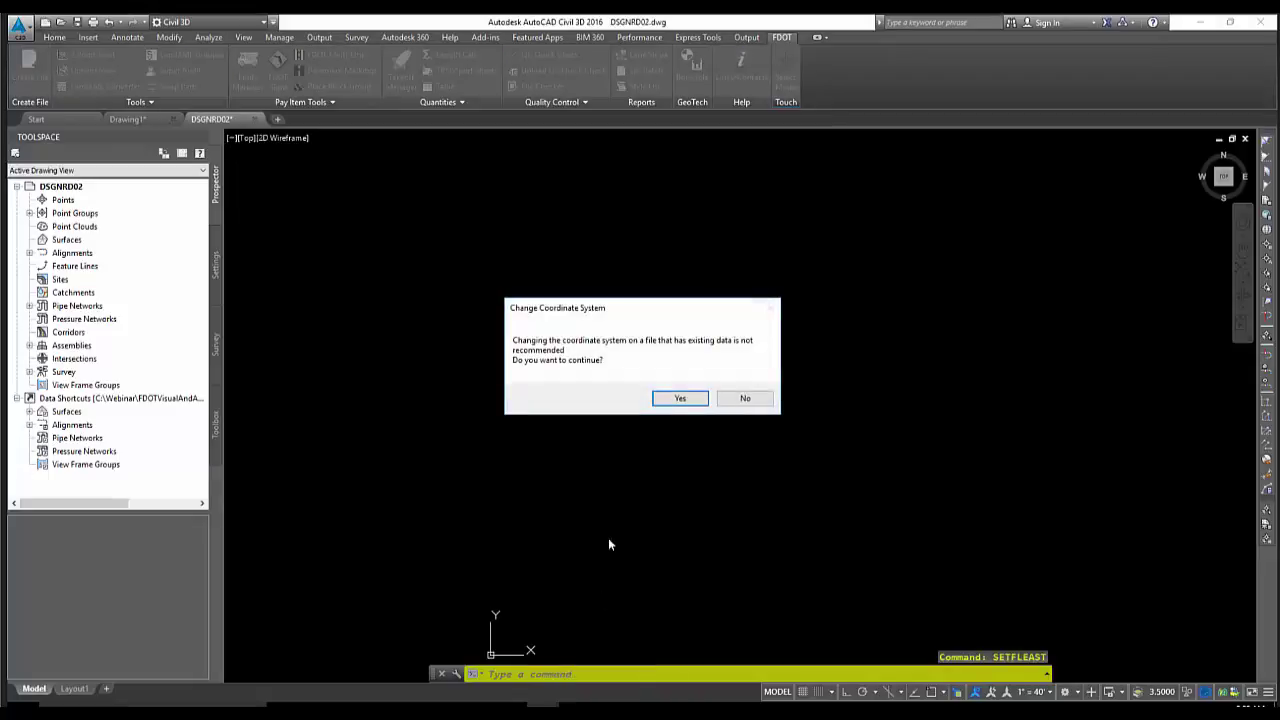
click(682, 398)
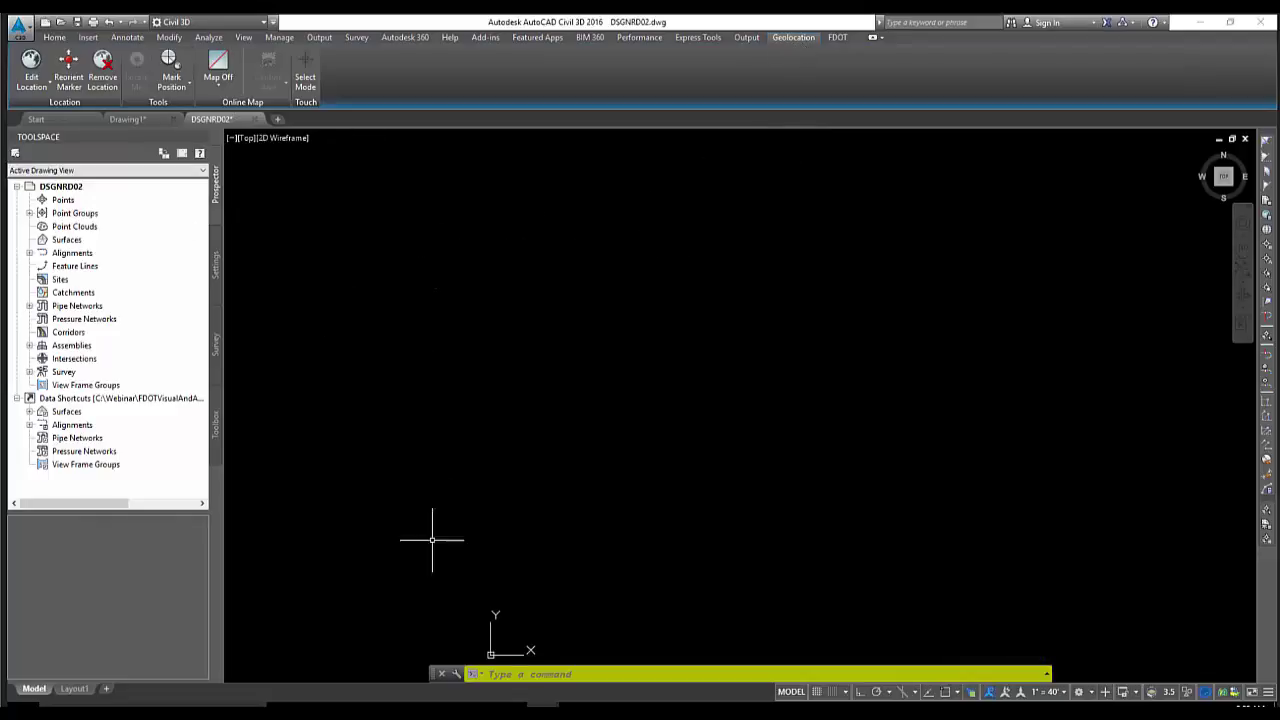
Show the Map status bar with MAPSTATUSBAR and verify it reports FL83-EF
click(569, 674)
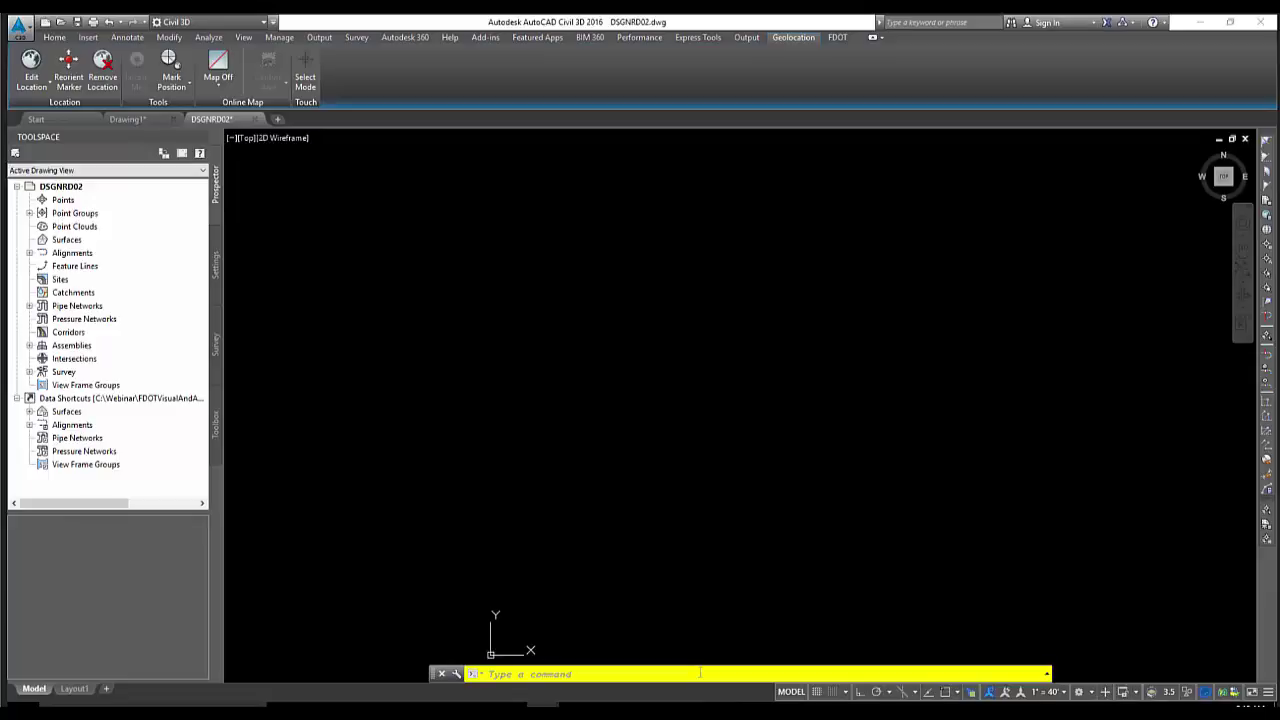
text(mapstatus)
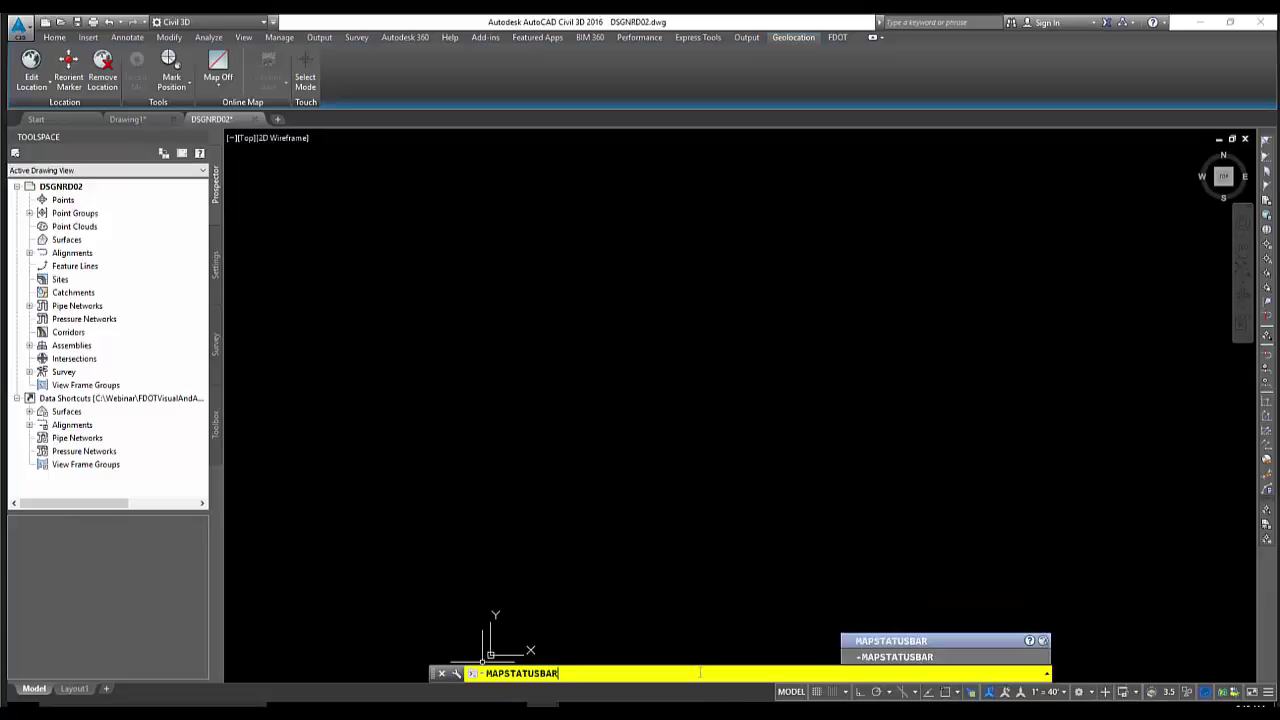
text(bar)
key(Return)
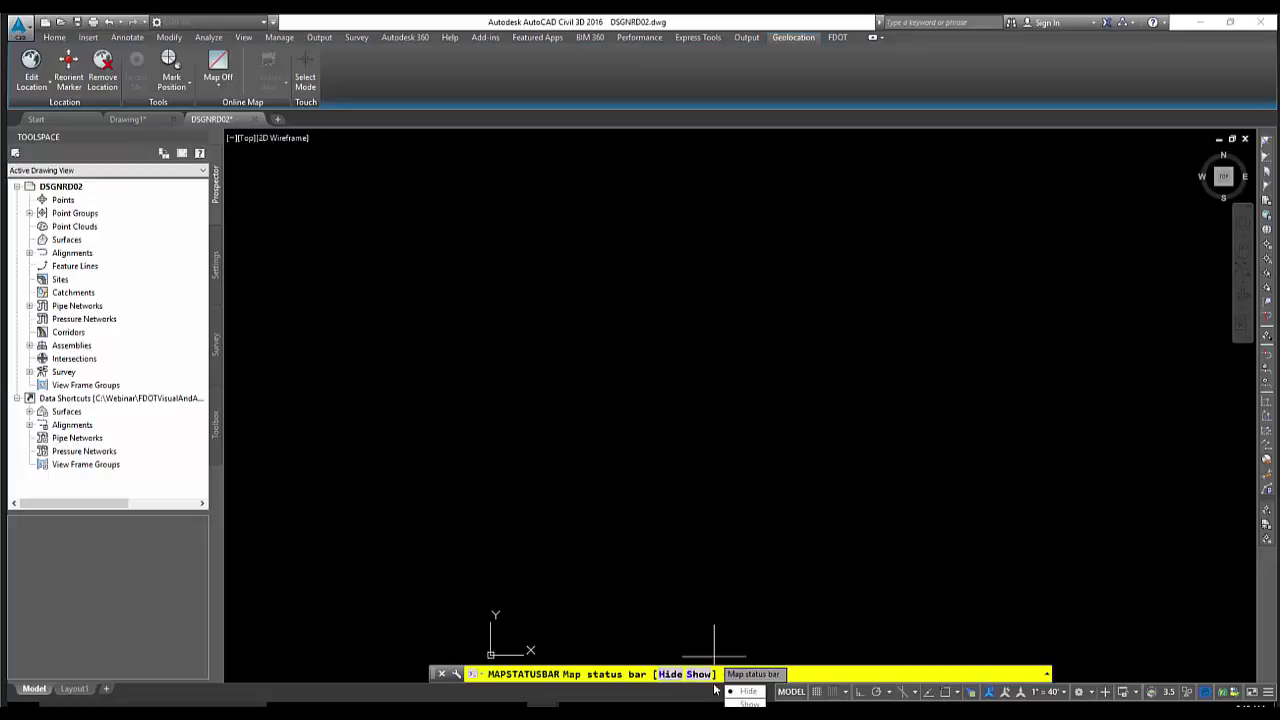
text(s)
key(Return)
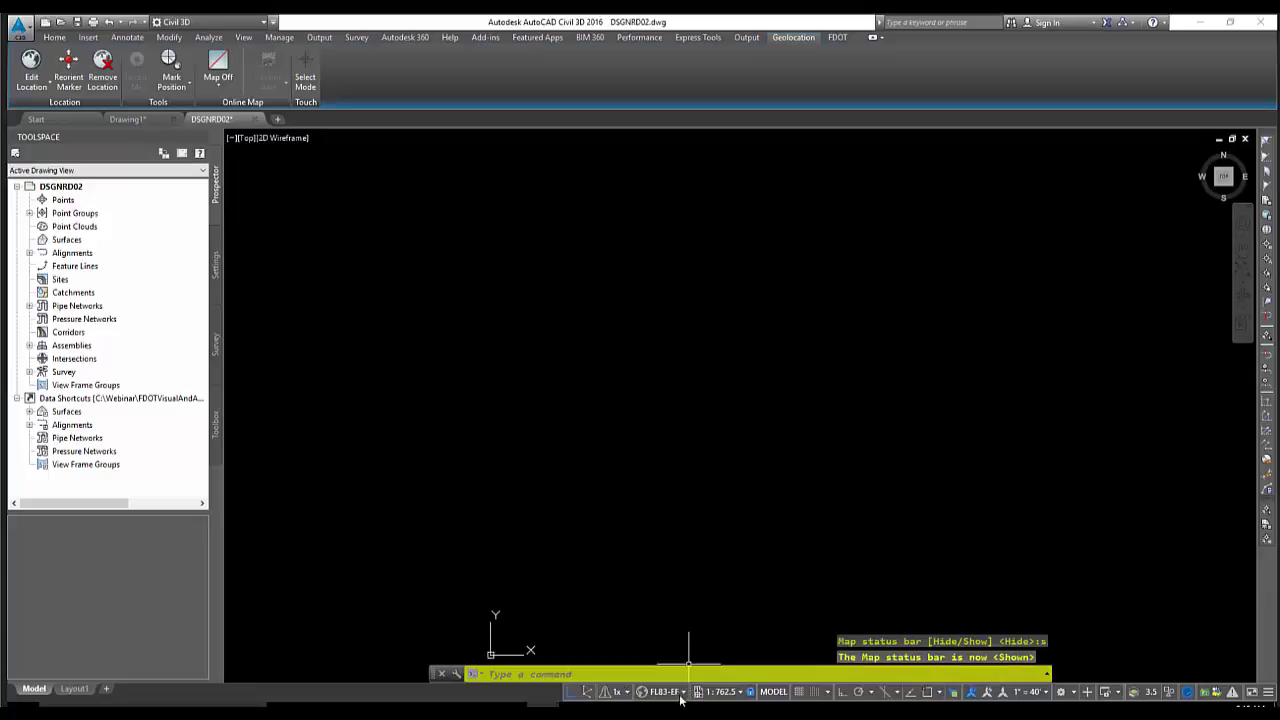
click(682, 696)
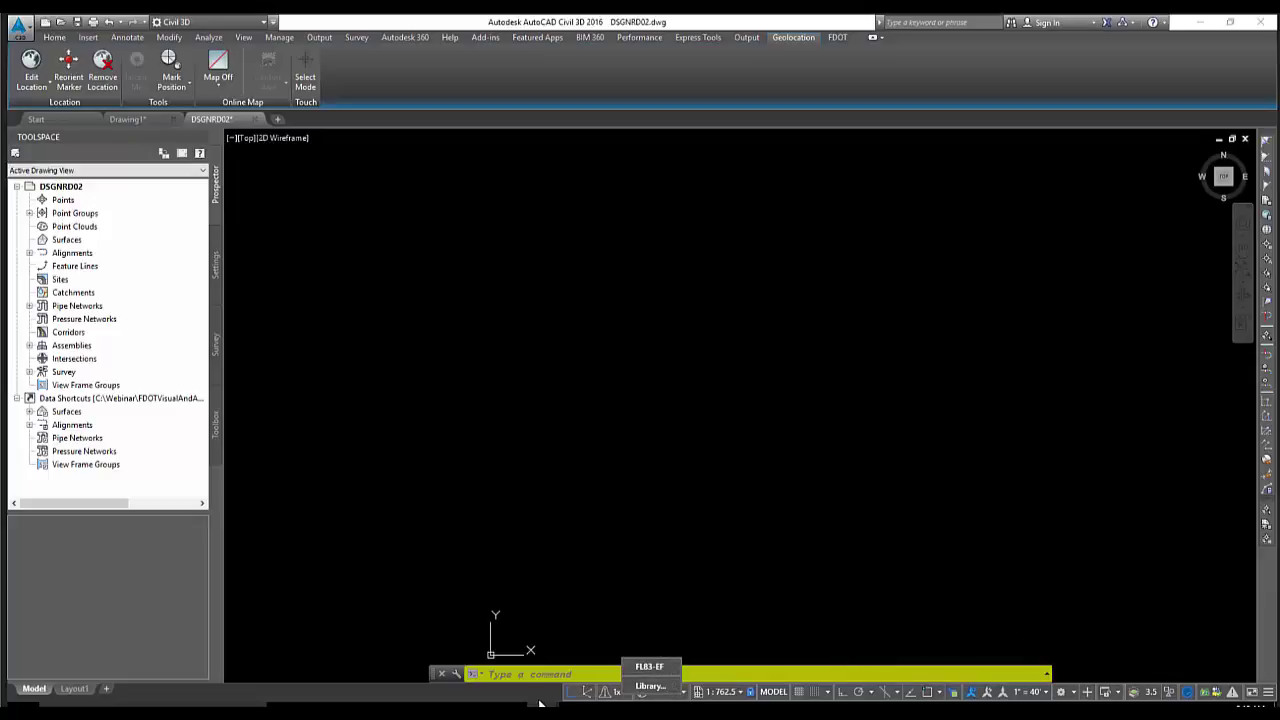
click(683, 692)
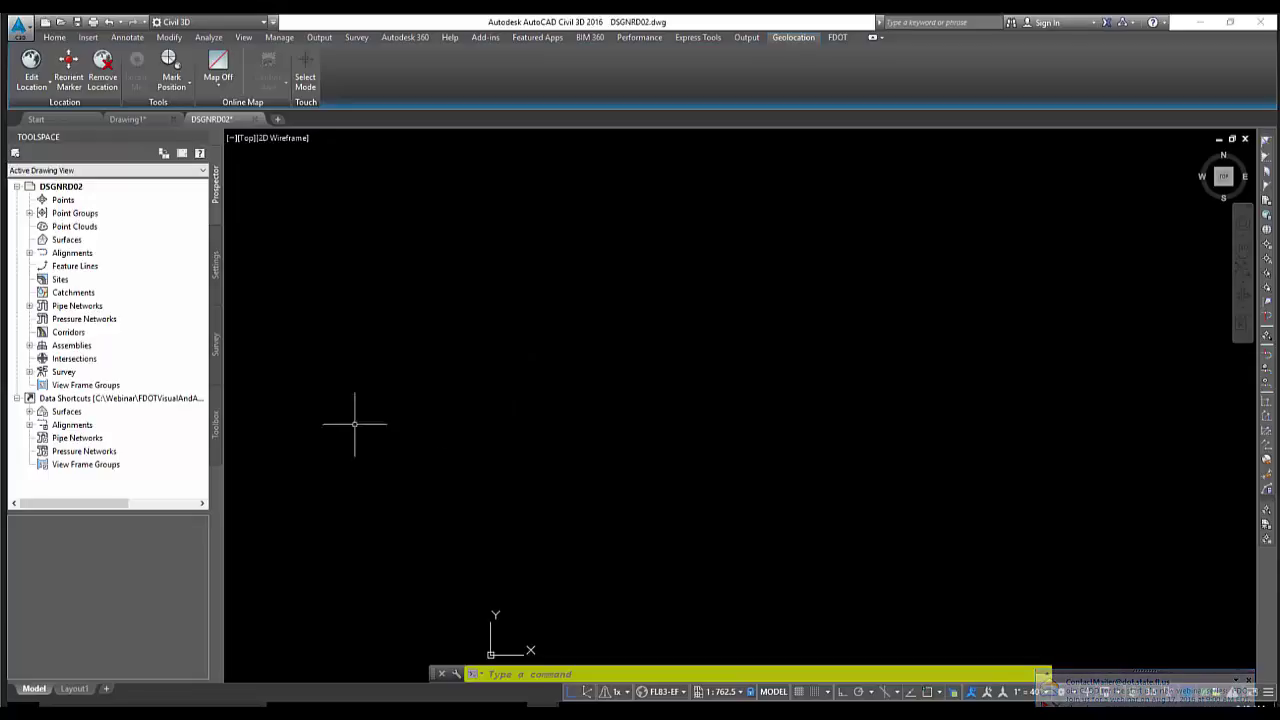
click(30, 426)
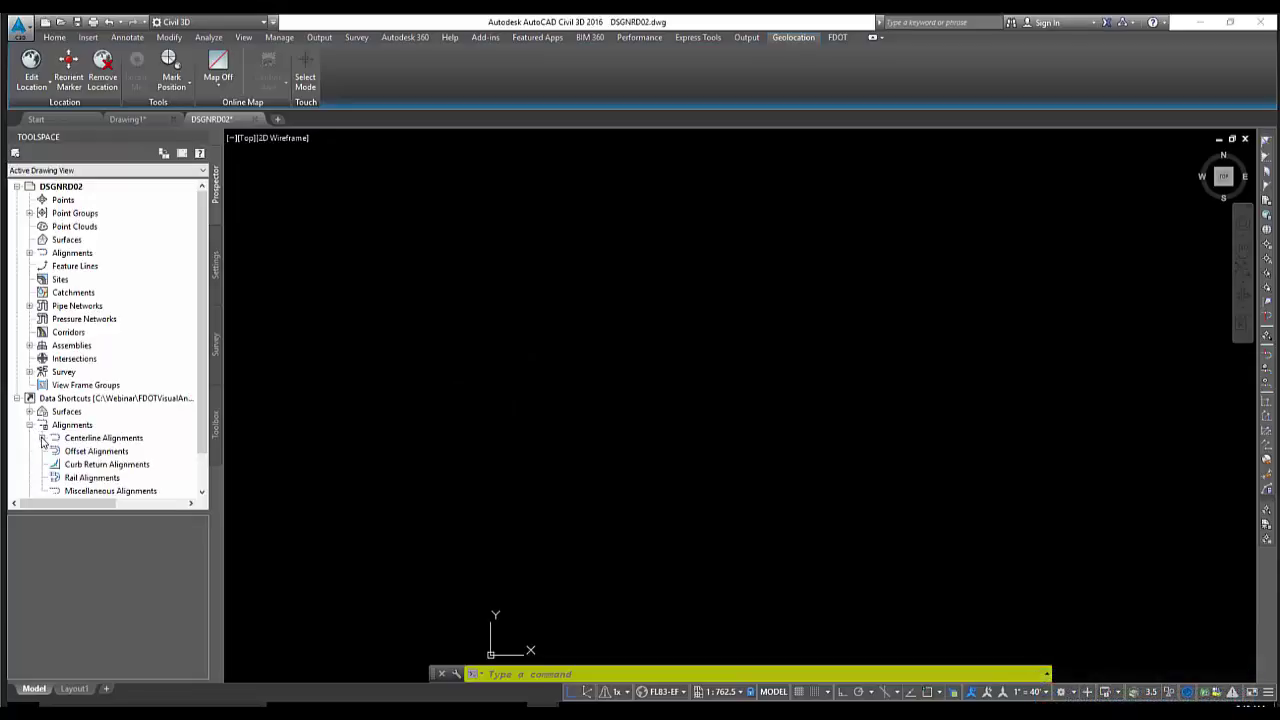
click(41, 438)
click(96, 428)
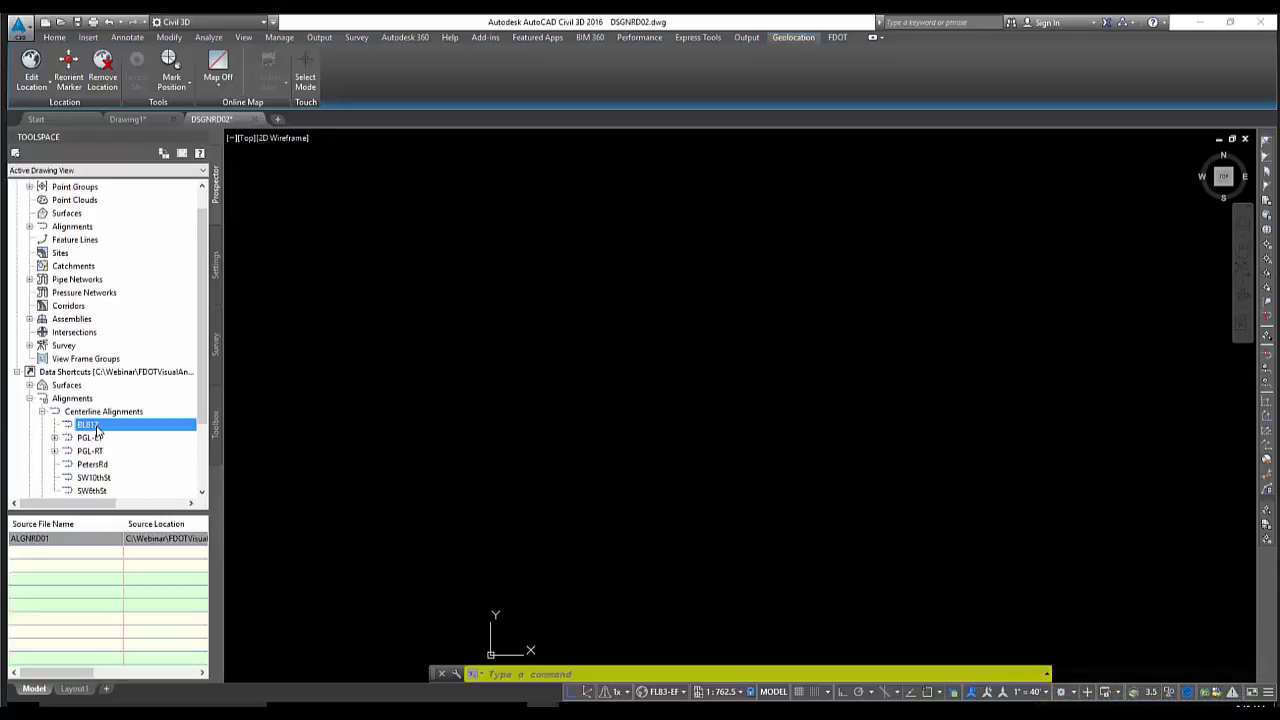
right_click(112, 428)
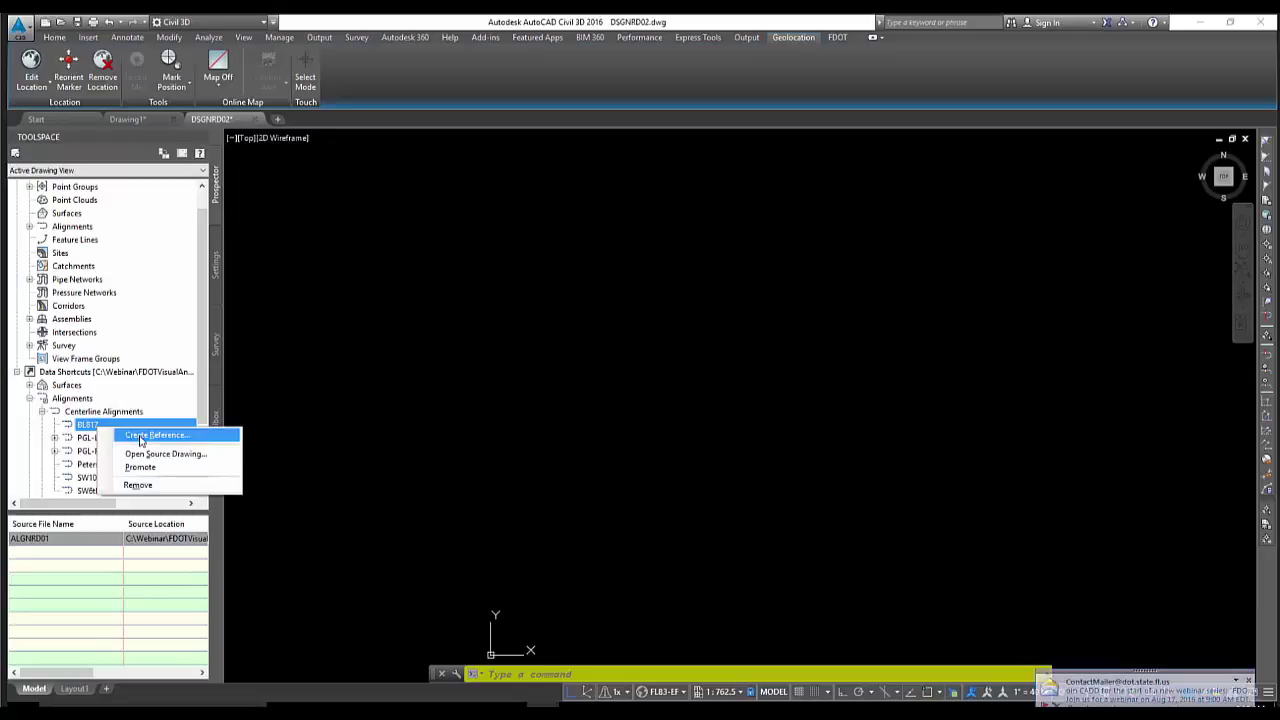
click(141, 436)
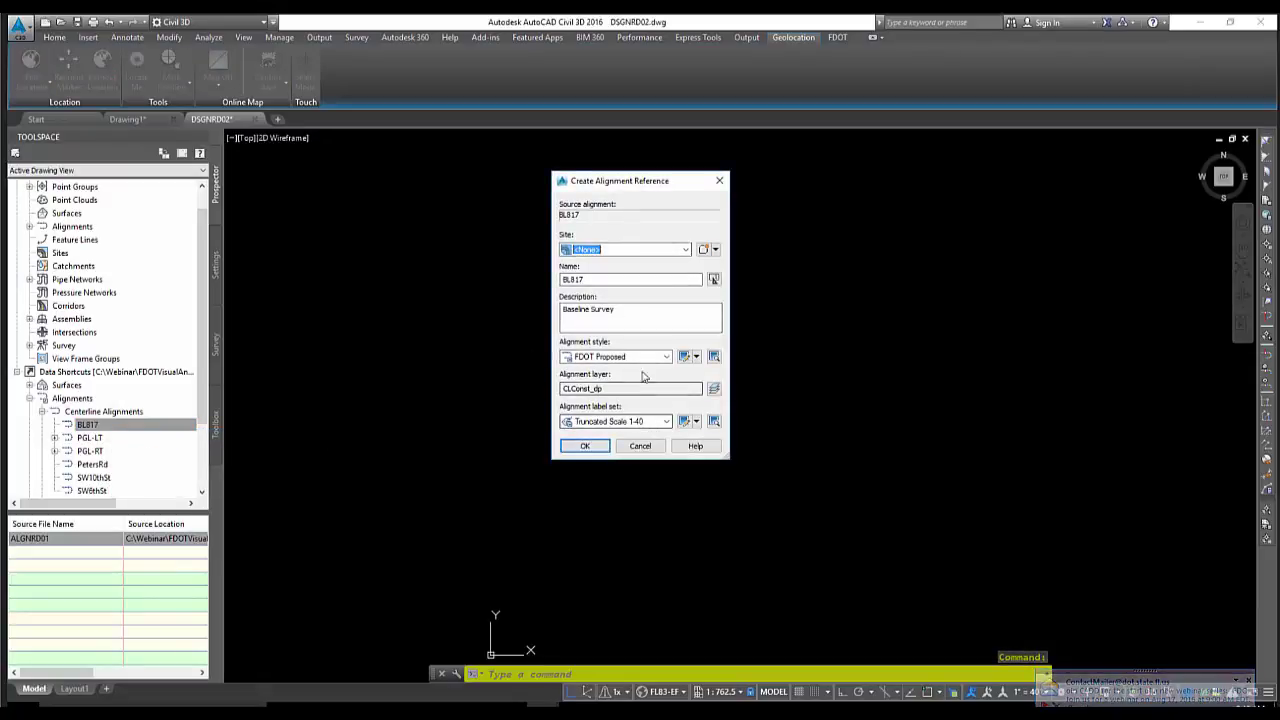
click(585, 446)
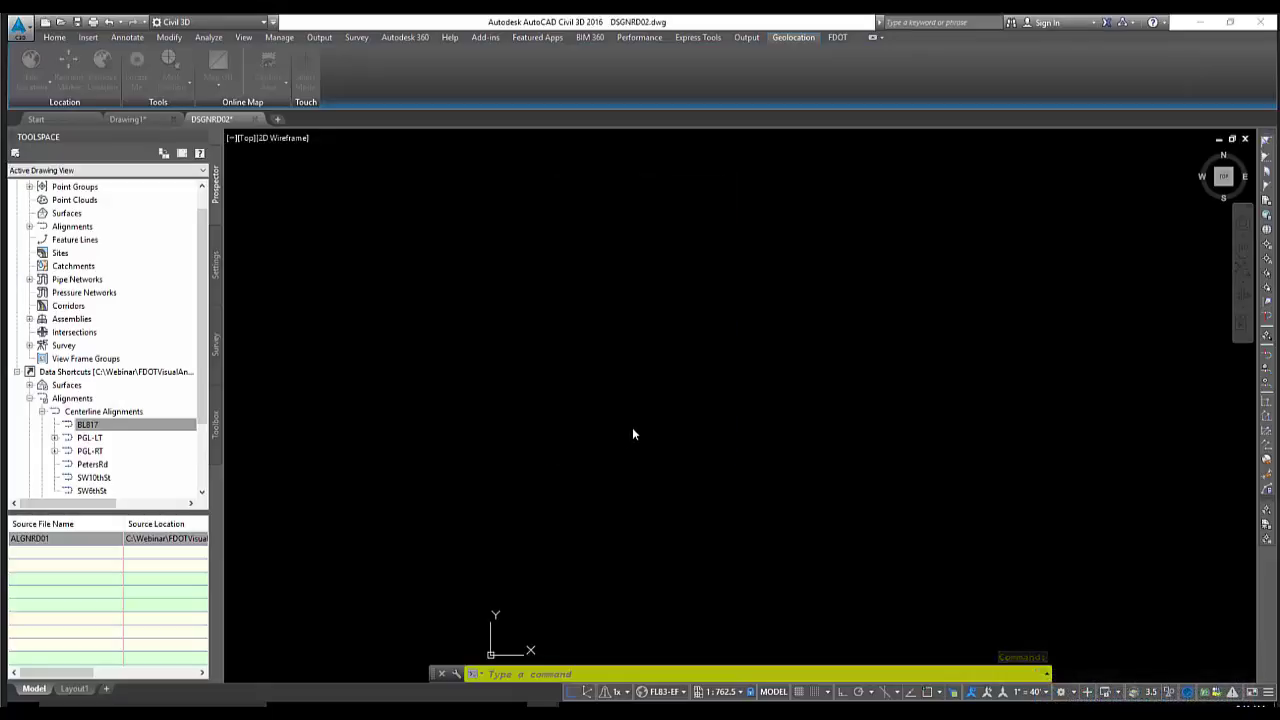
middle_click(677, 400)
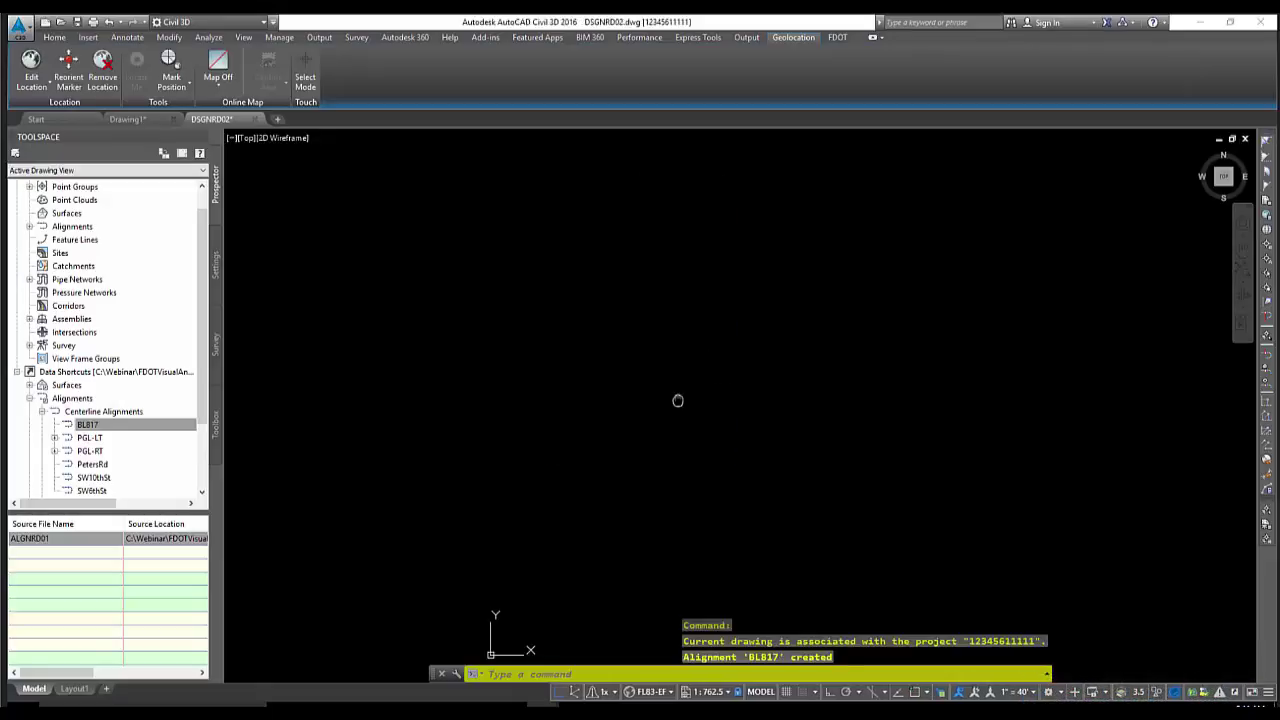
middle_click(677, 400)
scroll(714, 380, up, 3)
scroll(760, 355, up, 5)
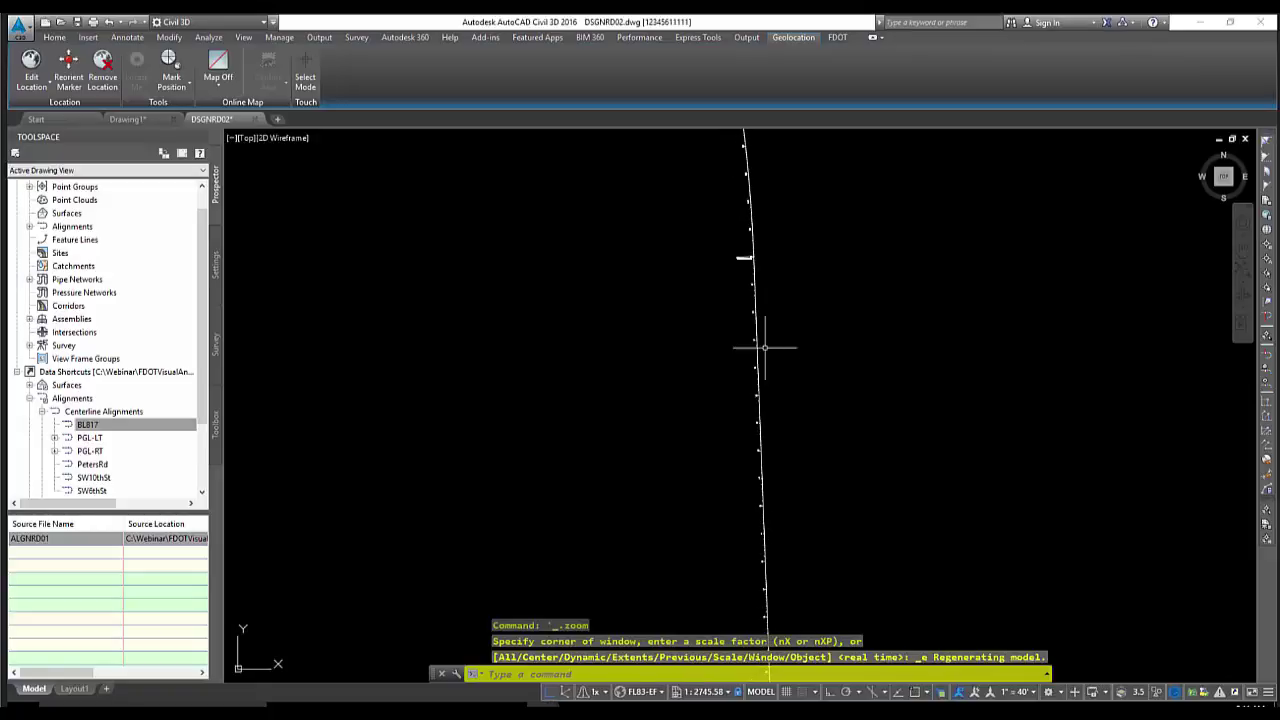
scroll(751, 314, down, 8)
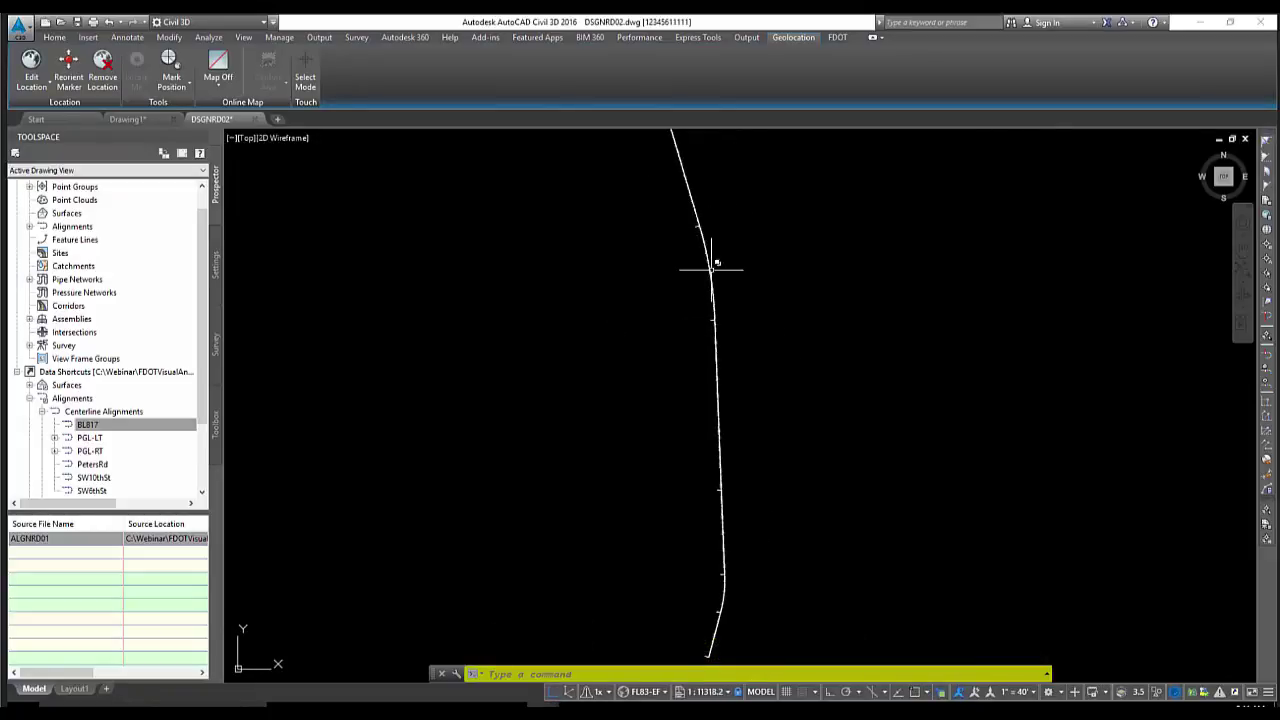
middle_drag(686, 266, 672, 288)
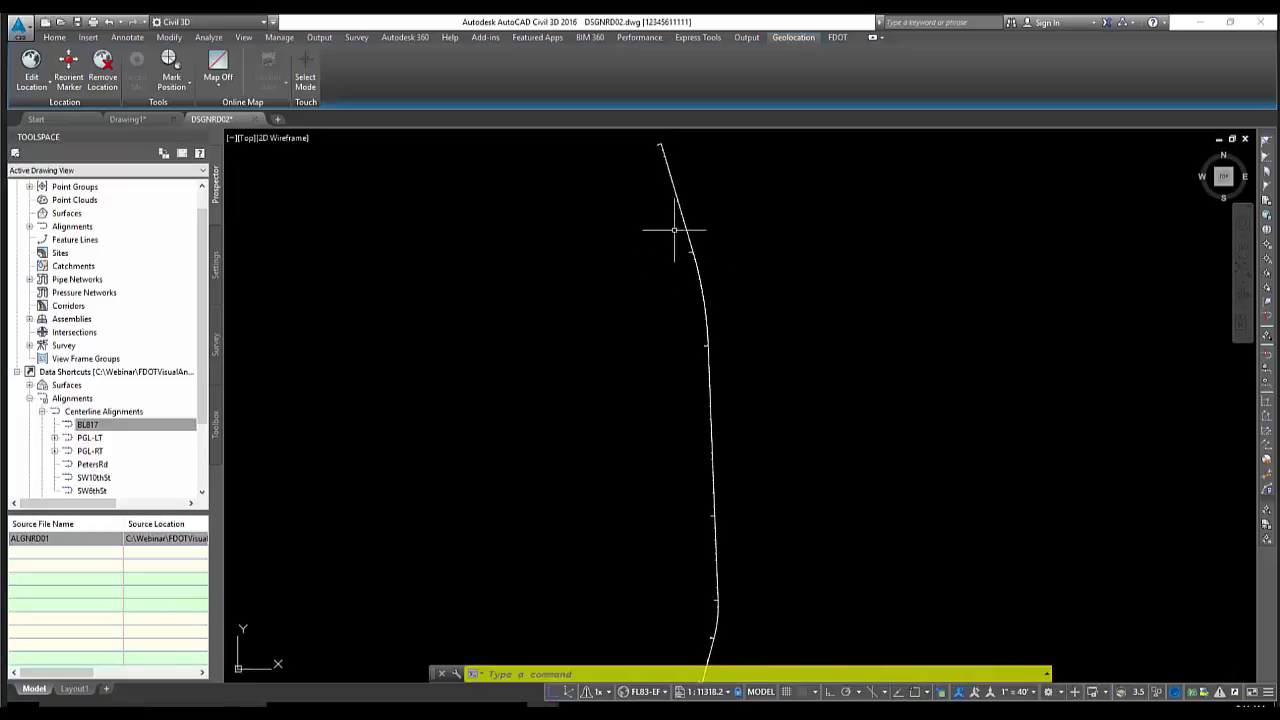
Turn on Map Aerial and sign in with the Autodesk account e-mail and password
click(228, 88)
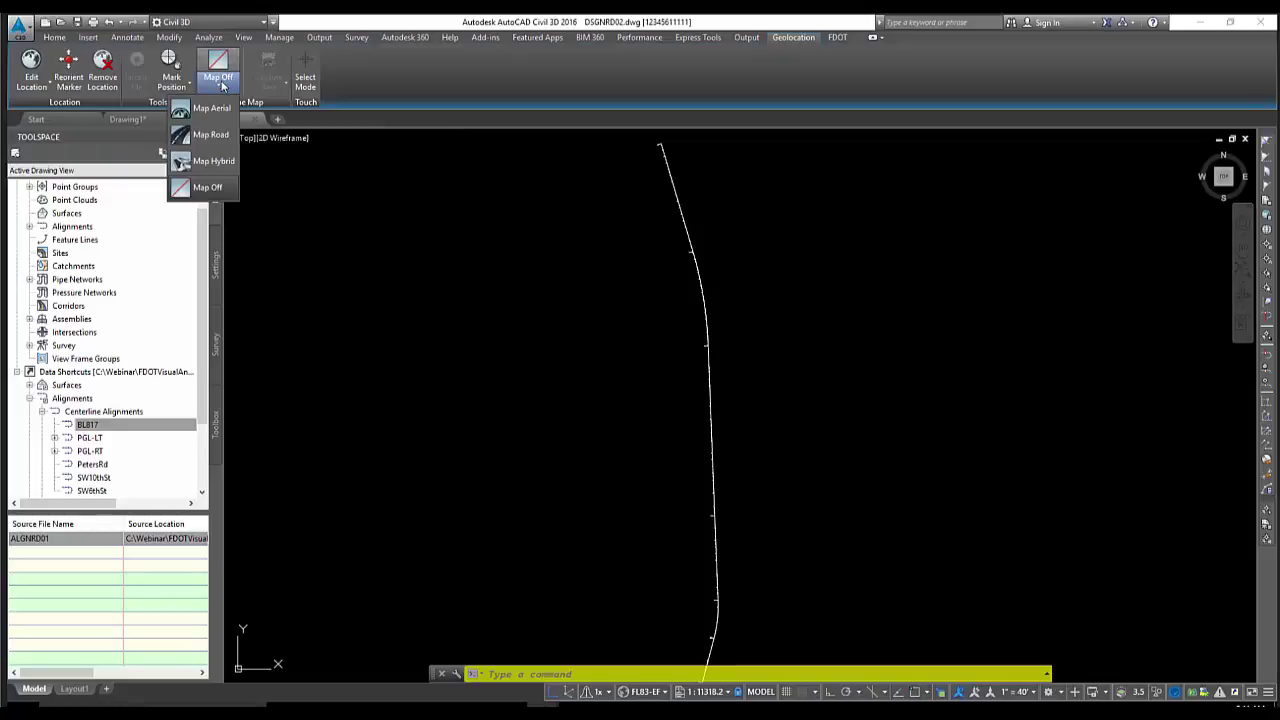
click(208, 108)
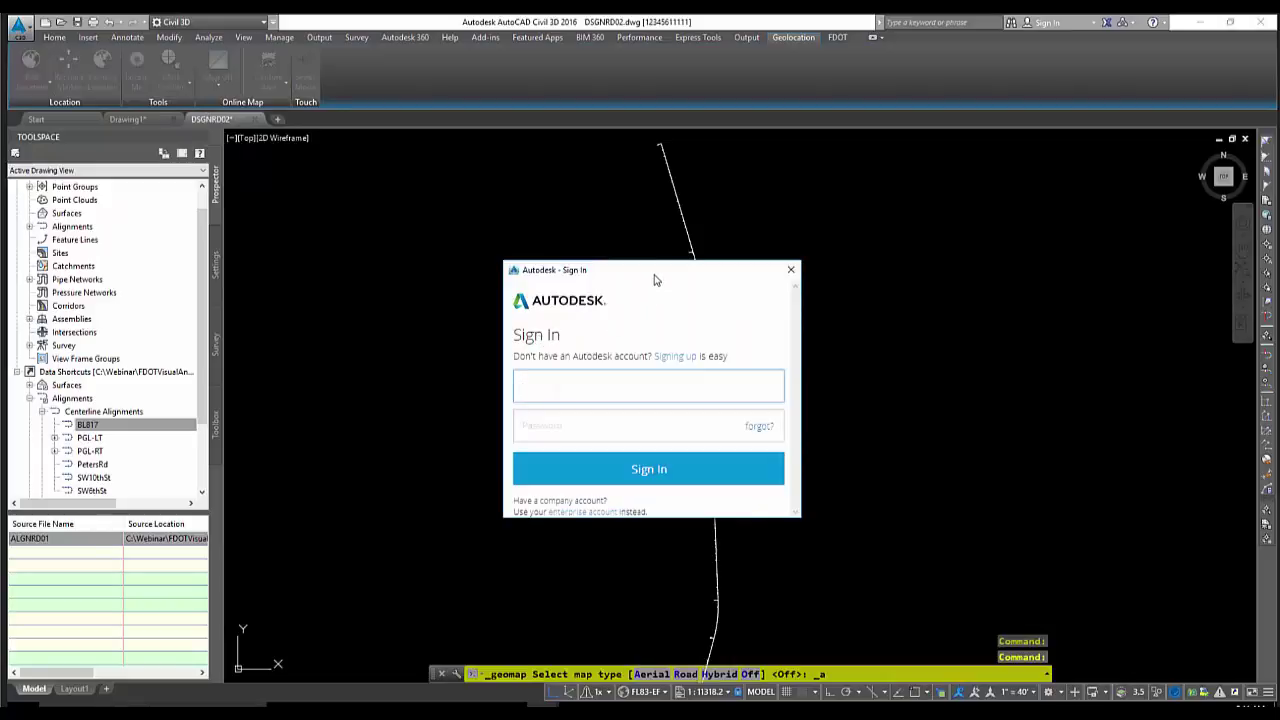
drag(655, 277, 665, 231)
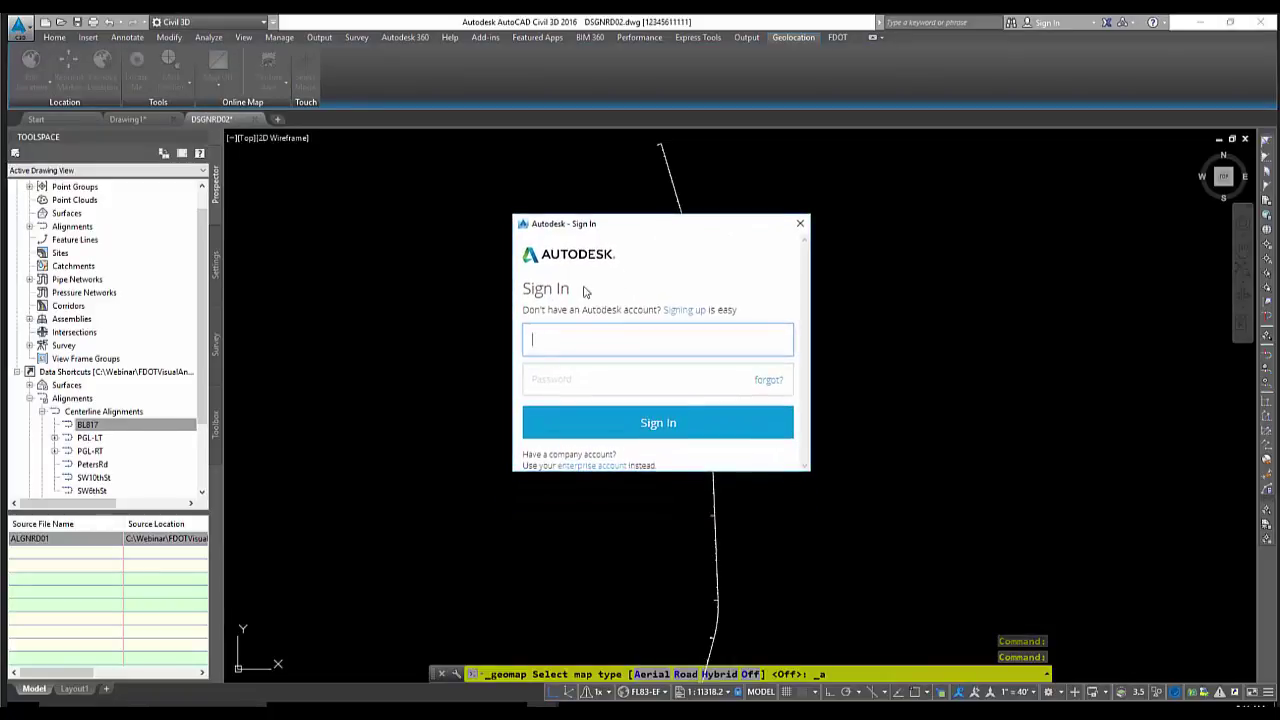
click(656, 330)
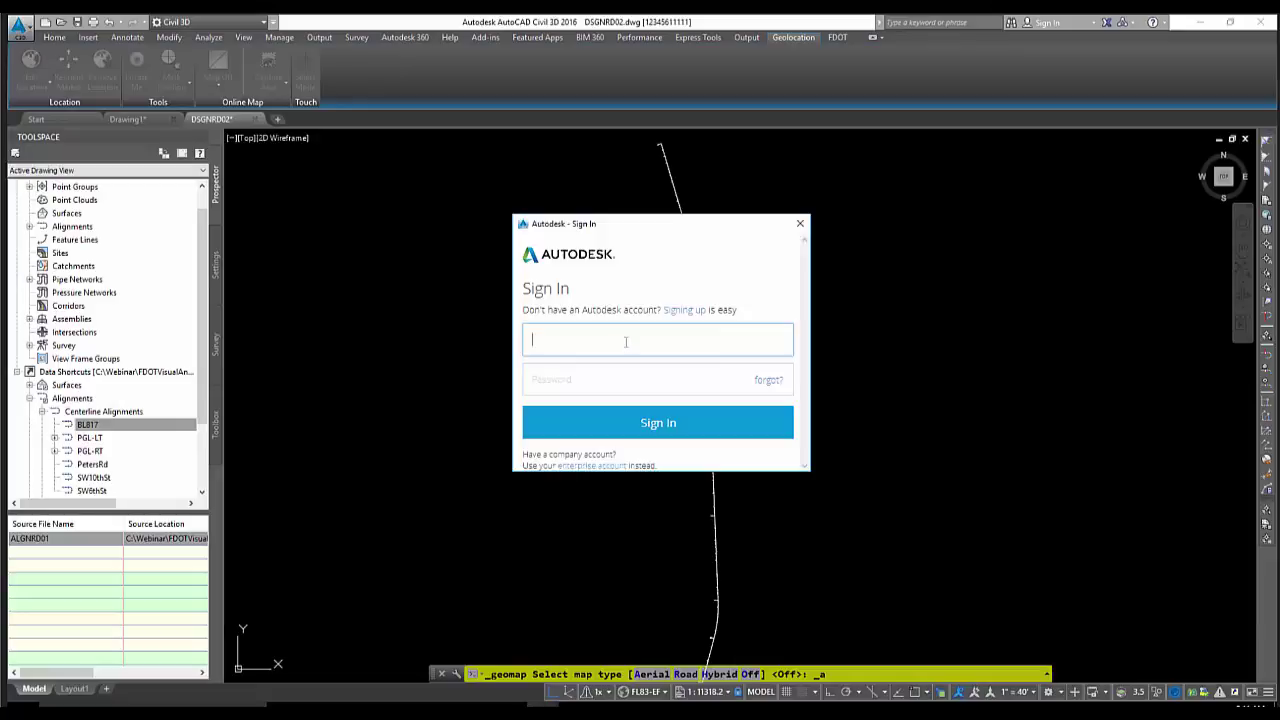
key(Tab)
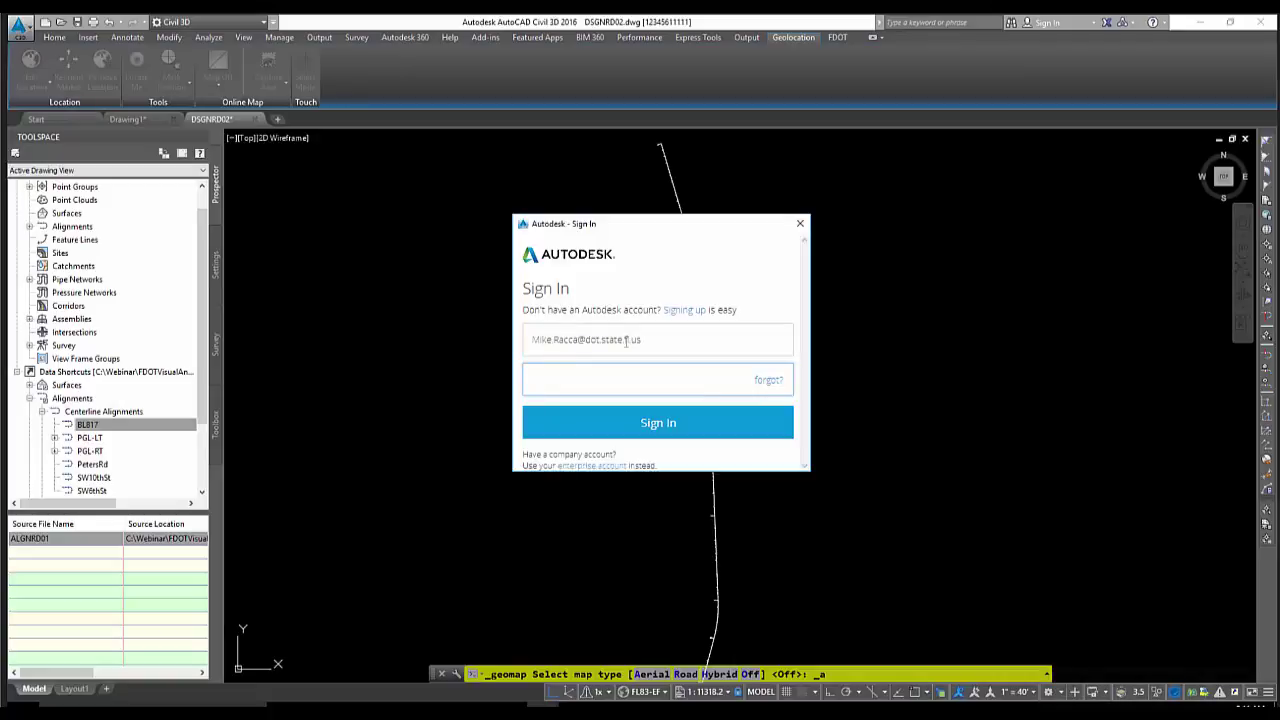
click(646, 422)
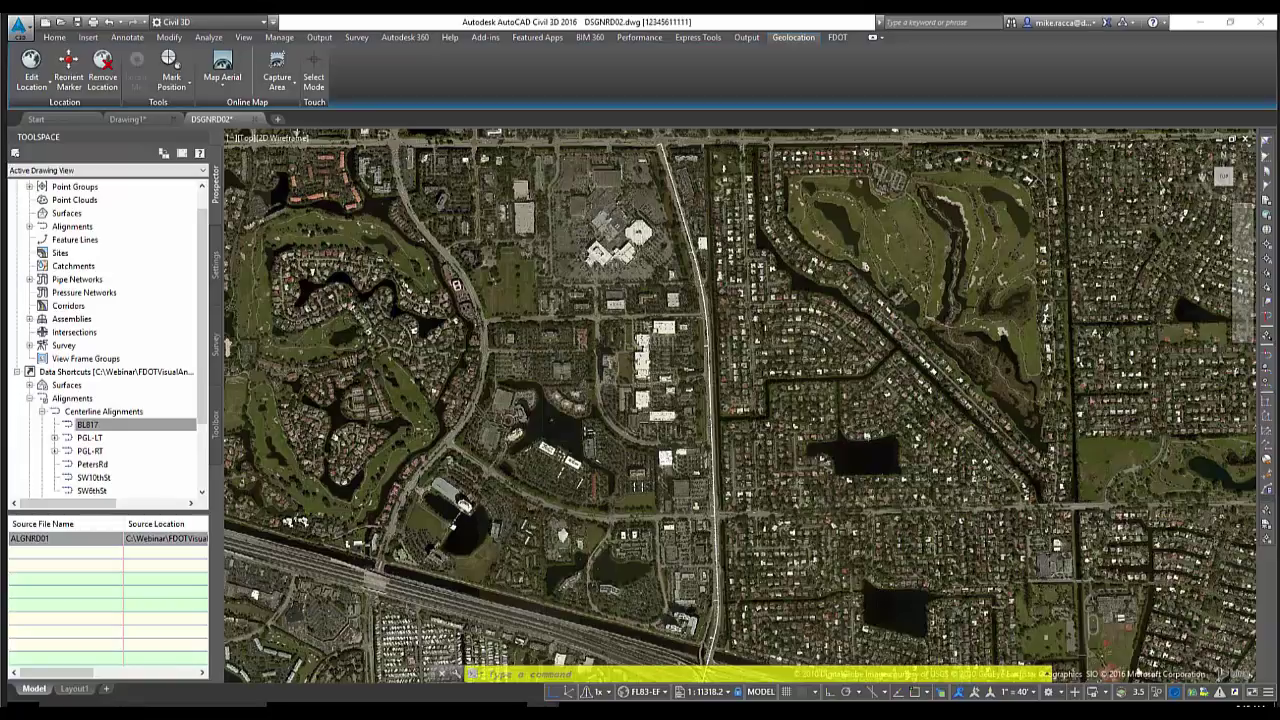
Zoom and pan the aerial map to frame the cross road, then open the map type list
scroll(645, 325, down, 2)
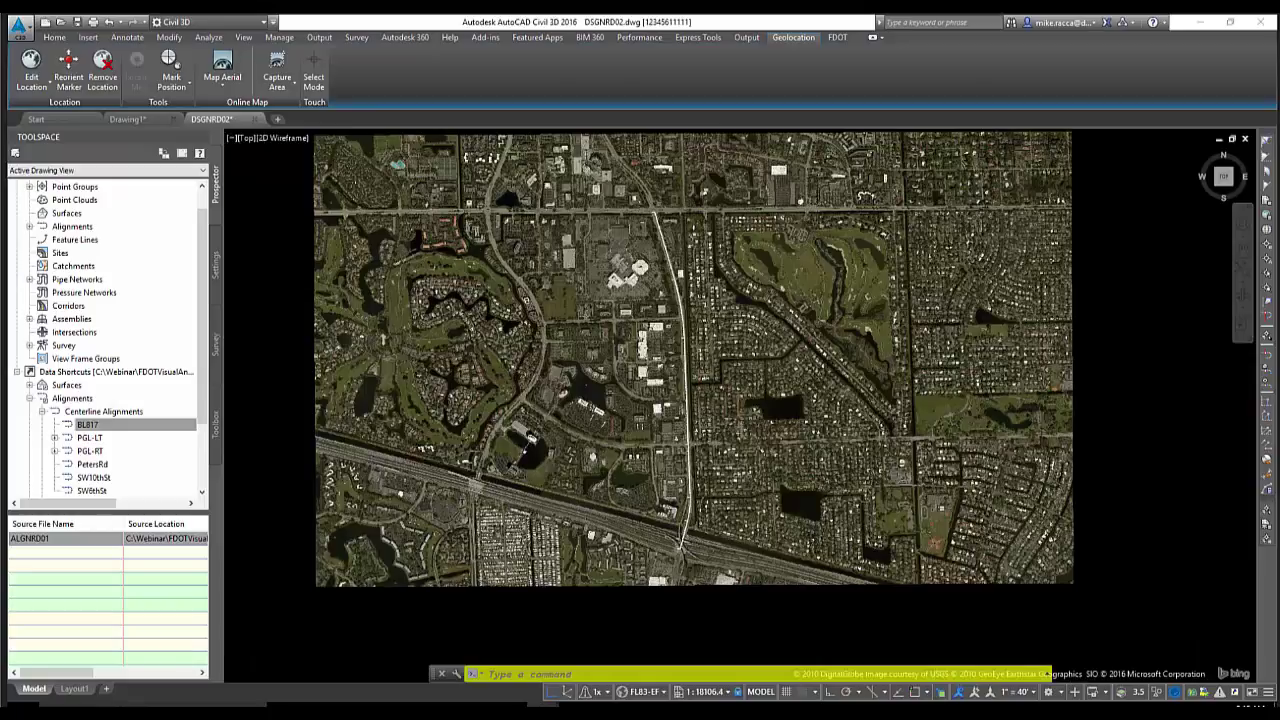
scroll(638, 329, down, 2)
scroll(642, 322, up, 2)
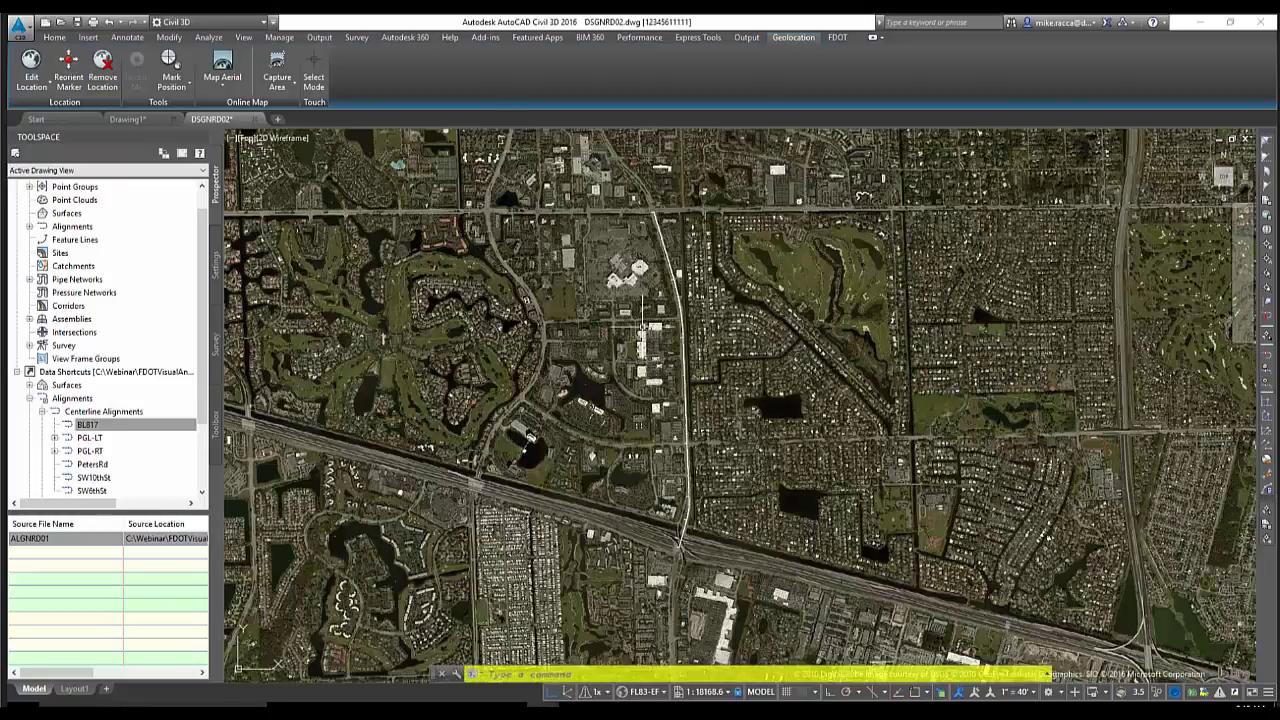
scroll(642, 300, up, 4)
scroll(644, 226, up, 6)
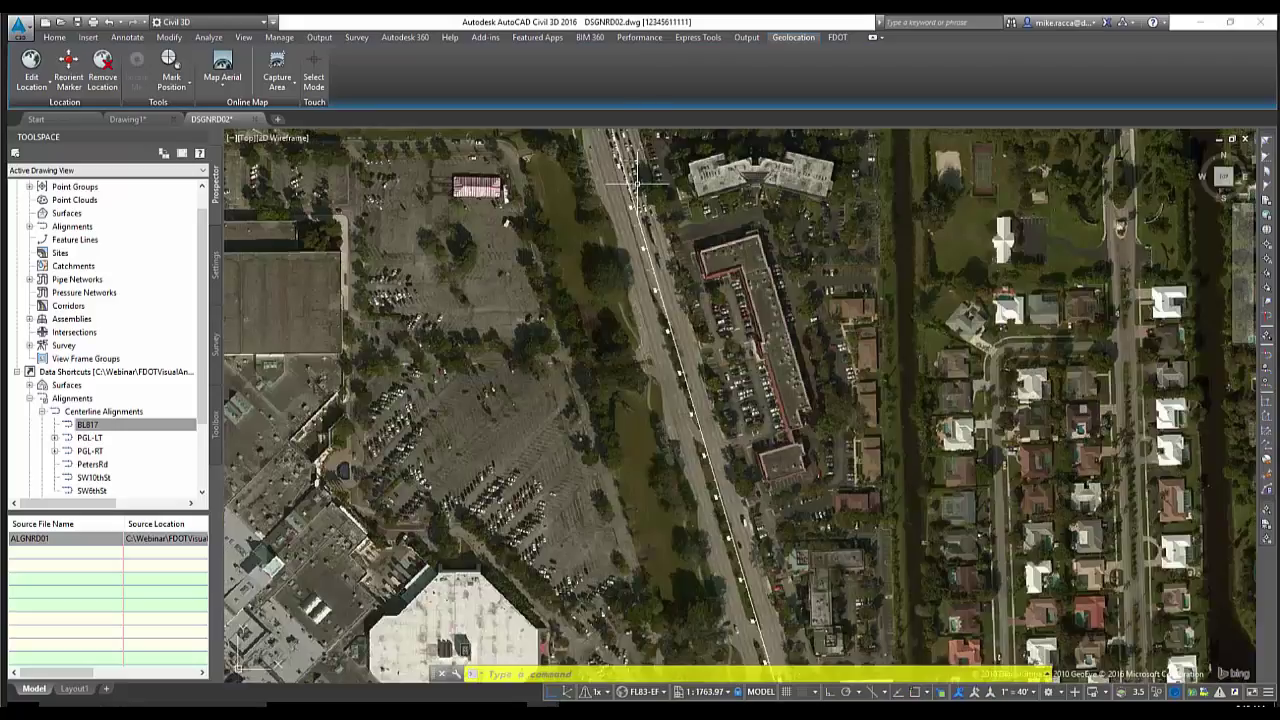
middle_drag(637, 180, 641, 252)
scroll(656, 308, down, 2)
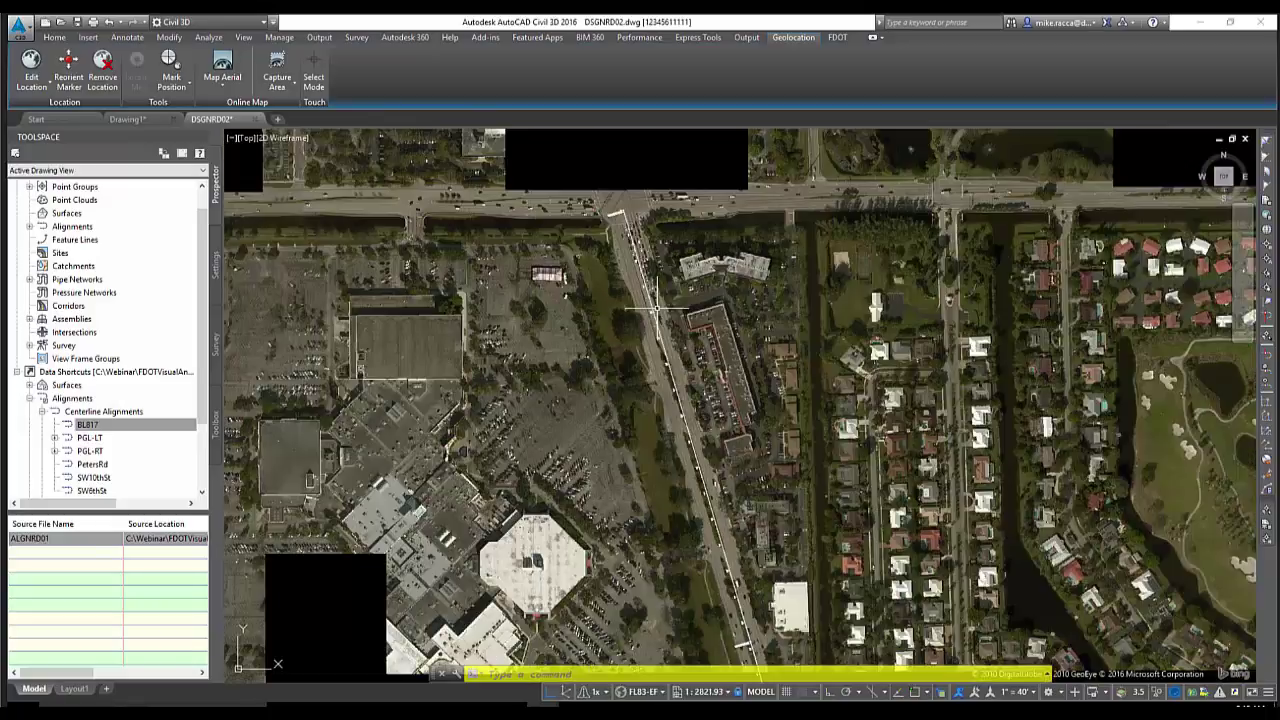
middle_drag(656, 308, 652, 383)
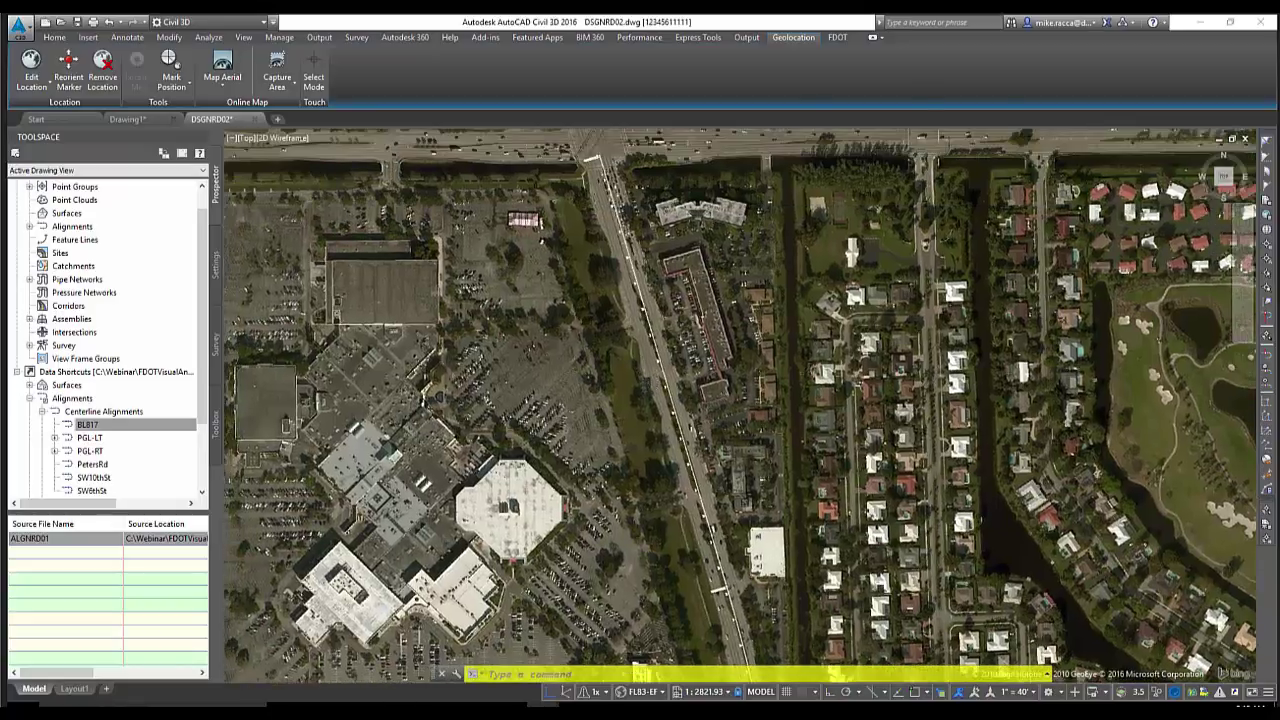
middle_drag(624, 290, 636, 312)
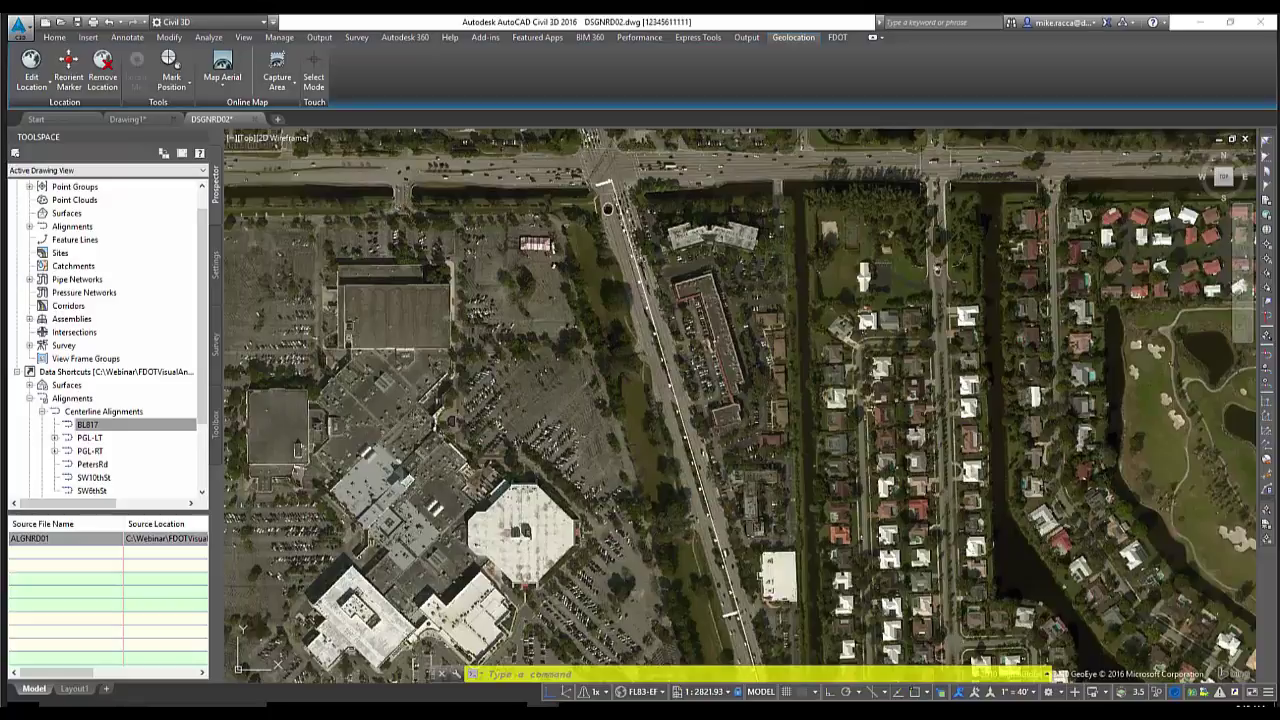
middle_drag(606, 207, 602, 233)
scroll(602, 230, down, 4)
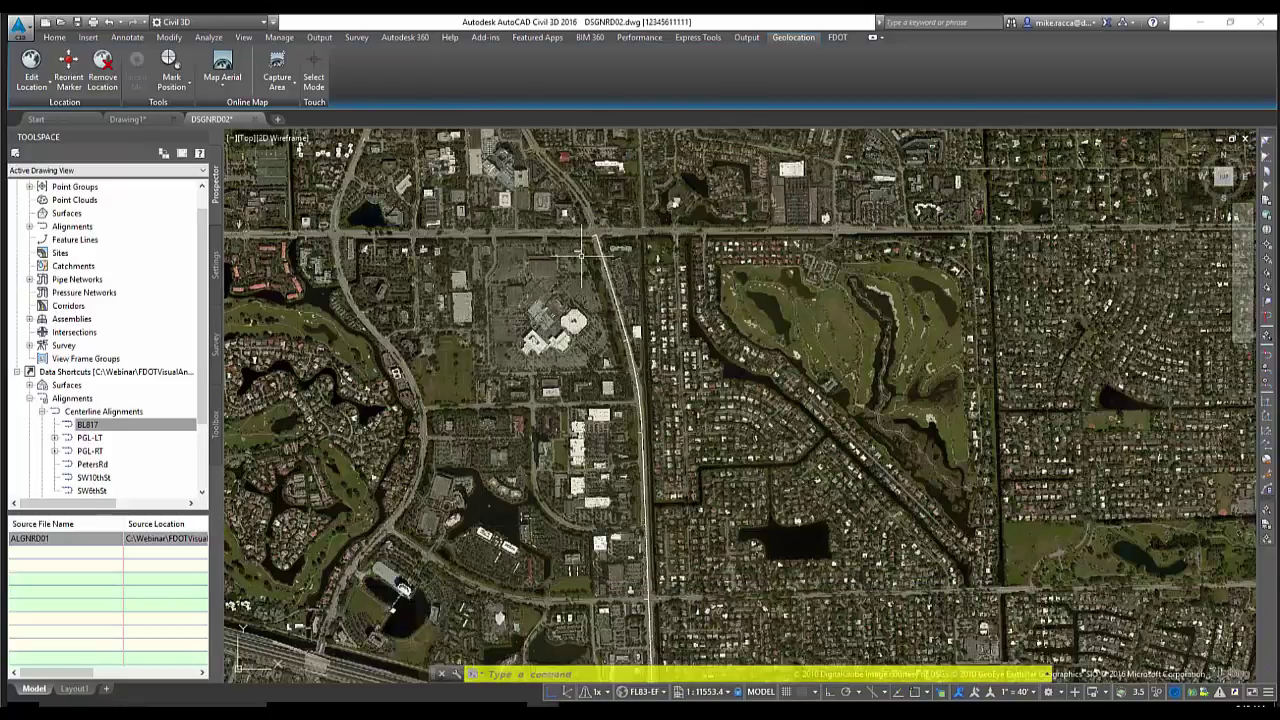
scroll(581, 256, up, 2)
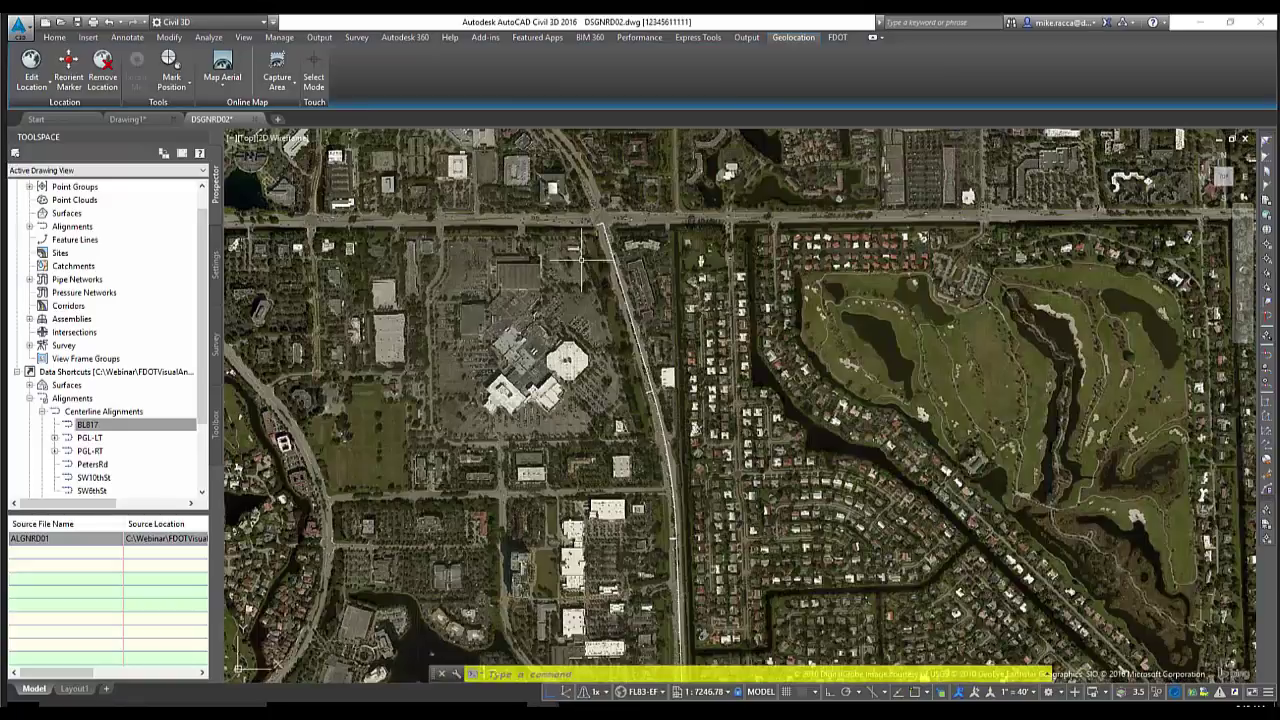
click(222, 88)
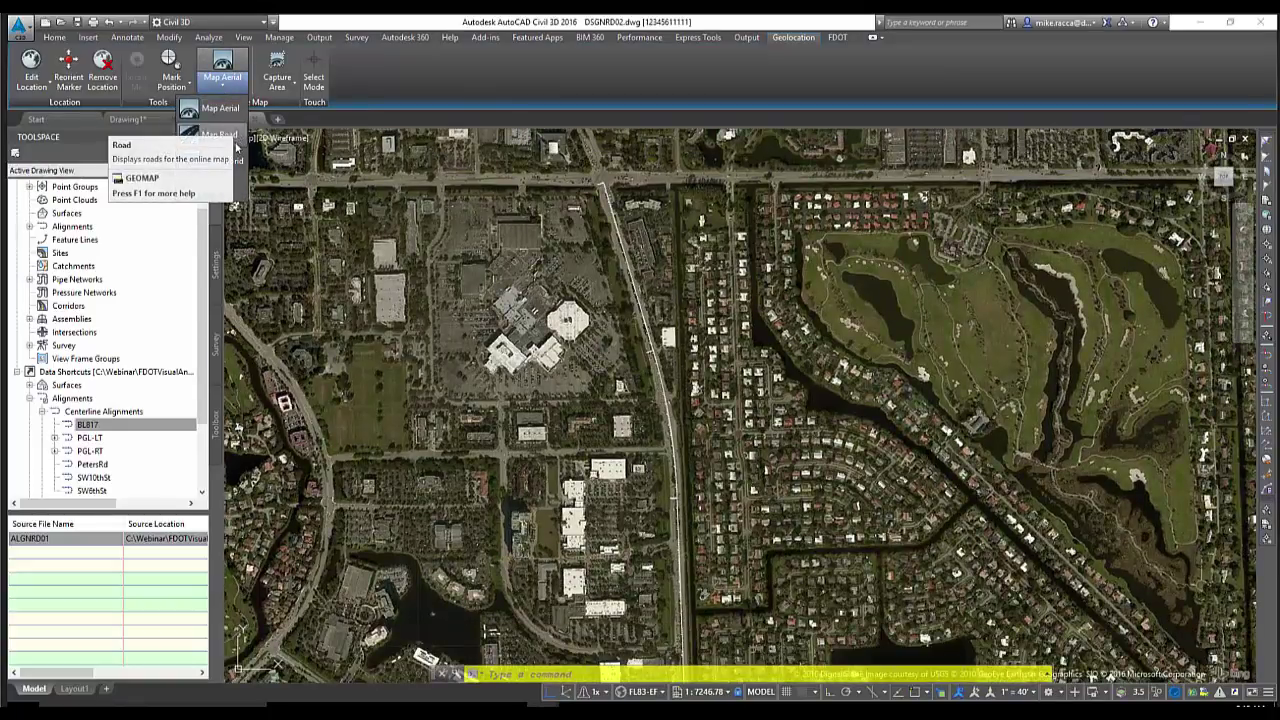
Switch the background to the Bing road map and pan and zoom to check it
key(Escape)
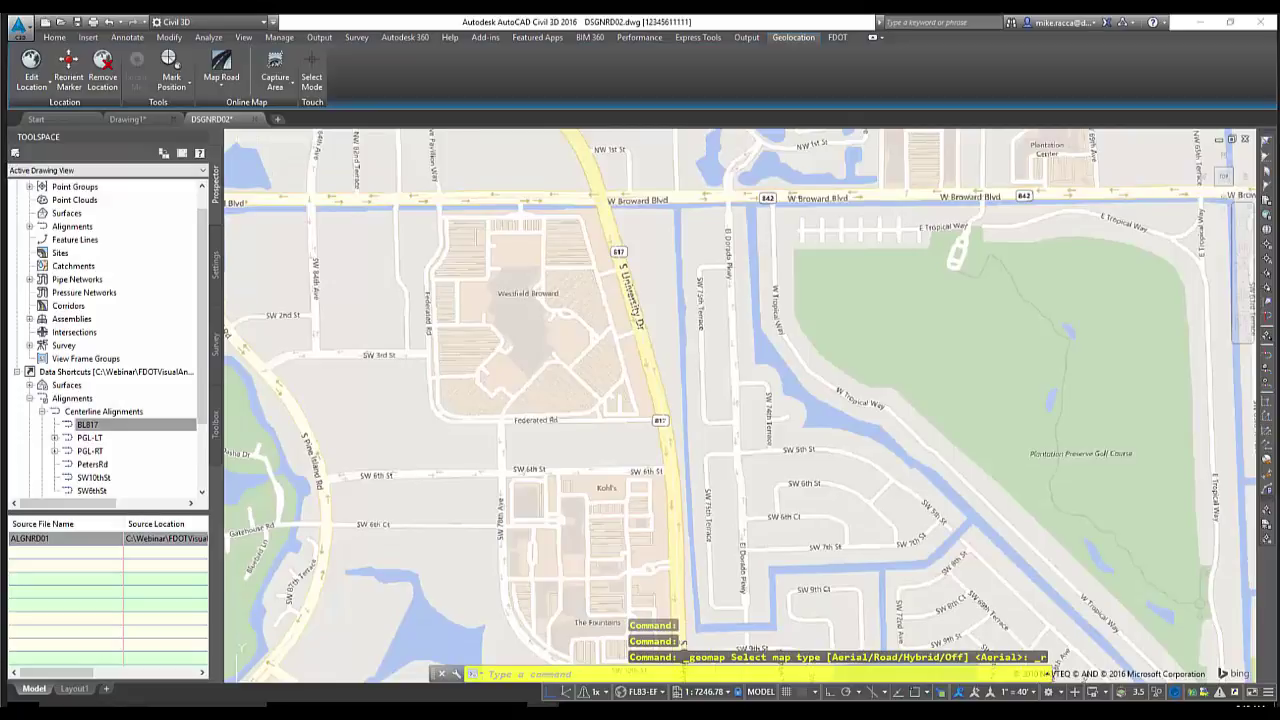
middle_drag(574, 290, 608, 311)
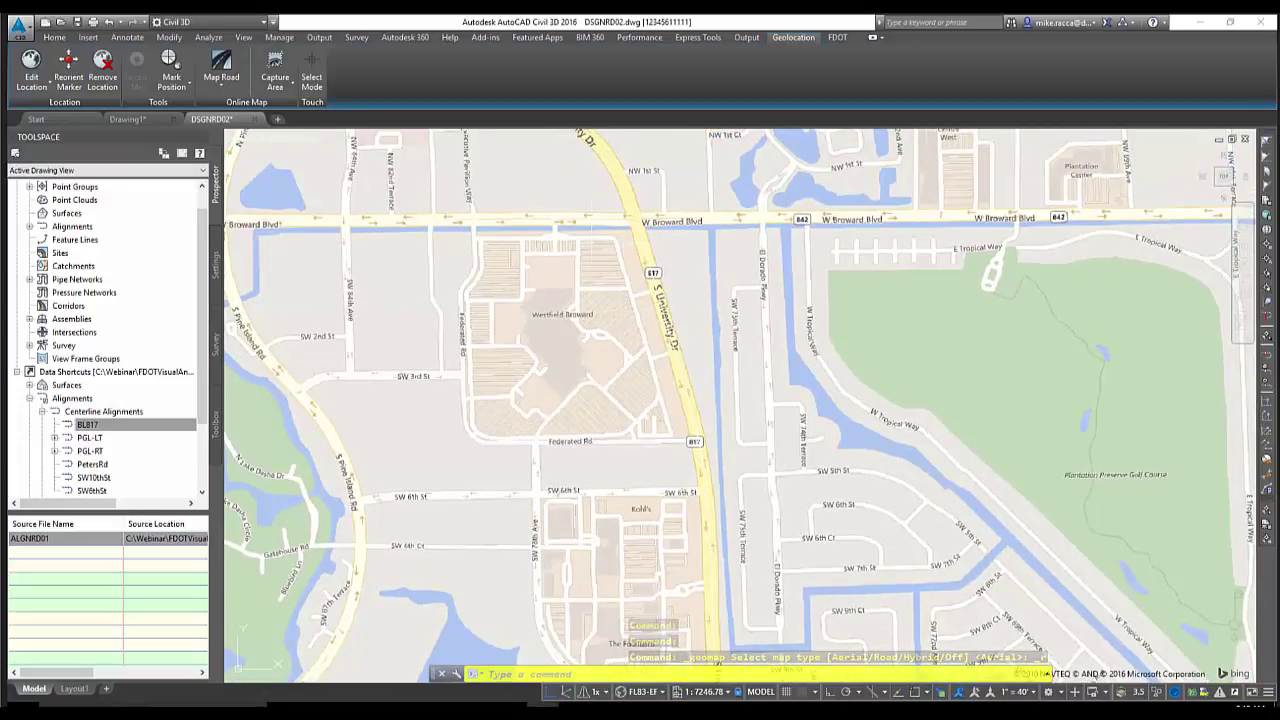
scroll(668, 303, up, 4)
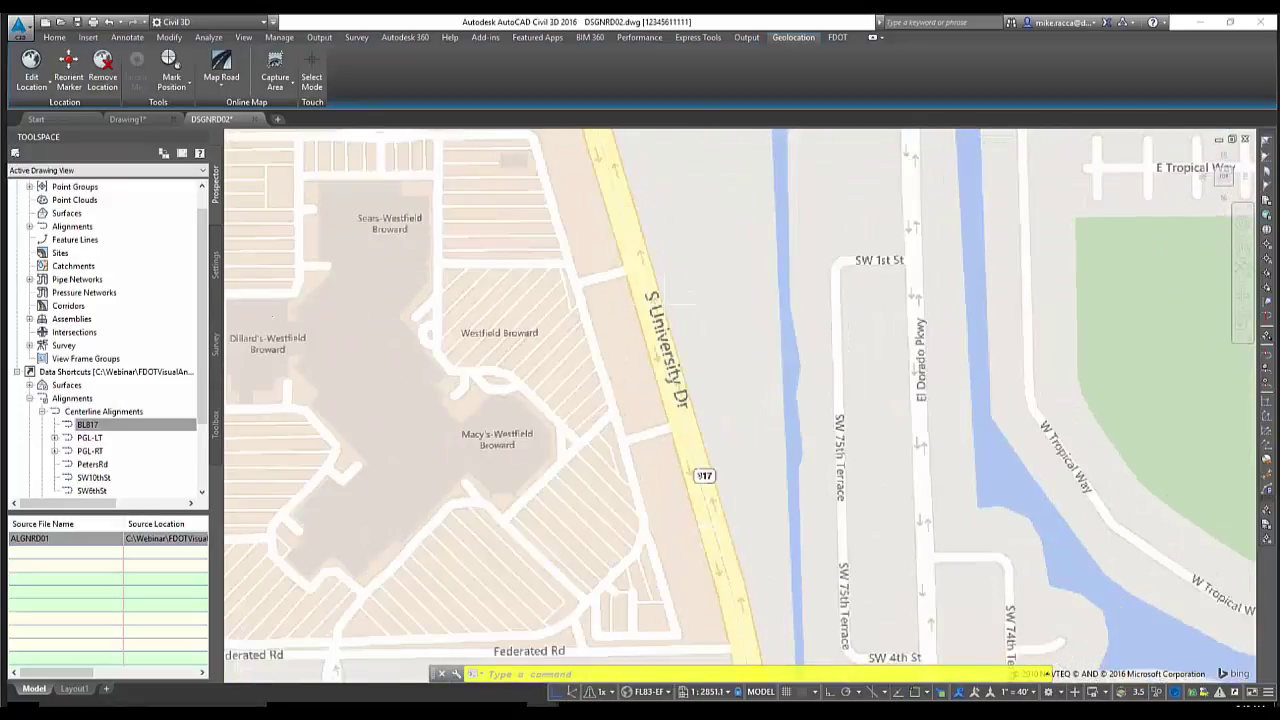
scroll(660, 330, down, 4)
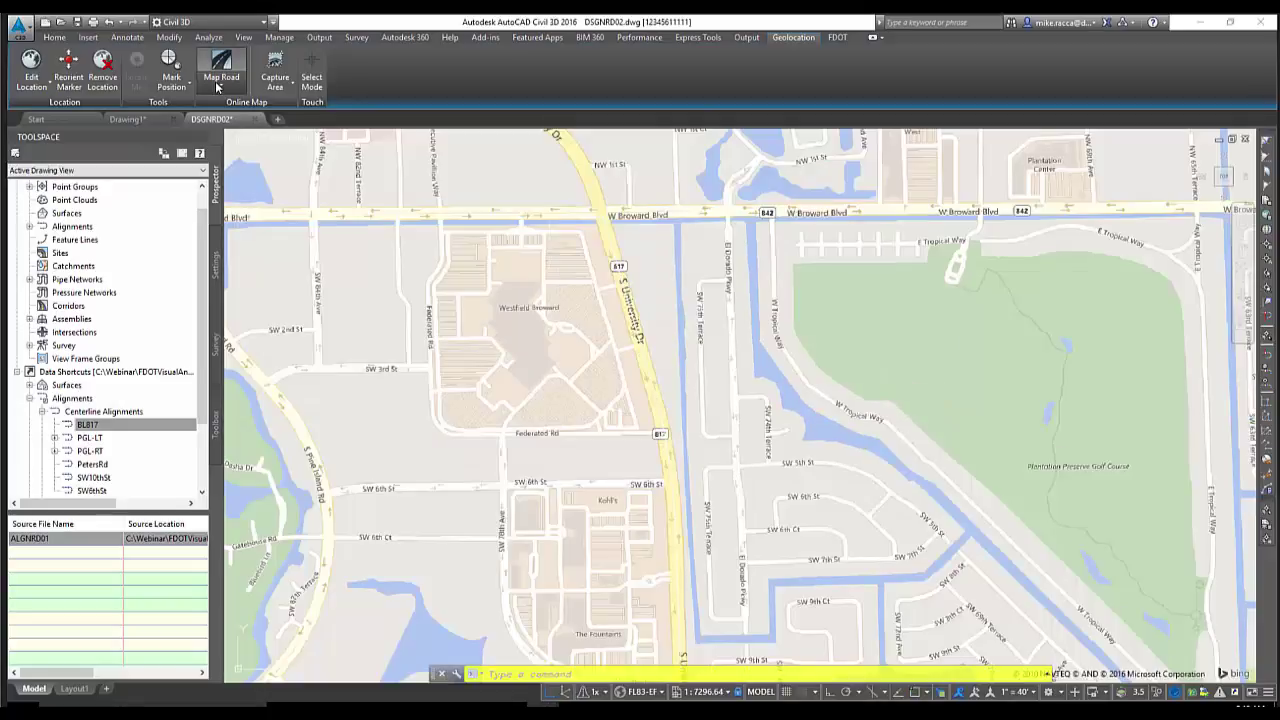
click(216, 87)
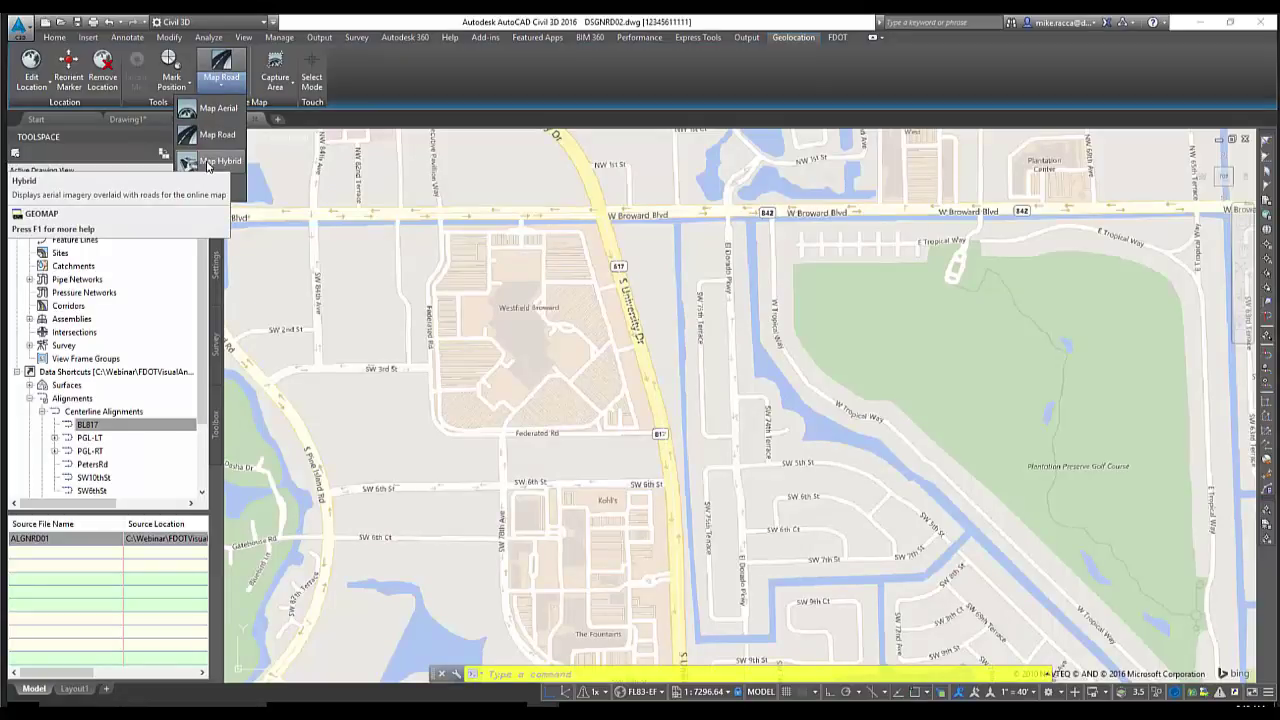
Switch the background to Map Hybrid with road labels and pan and zoom out
click(207, 162)
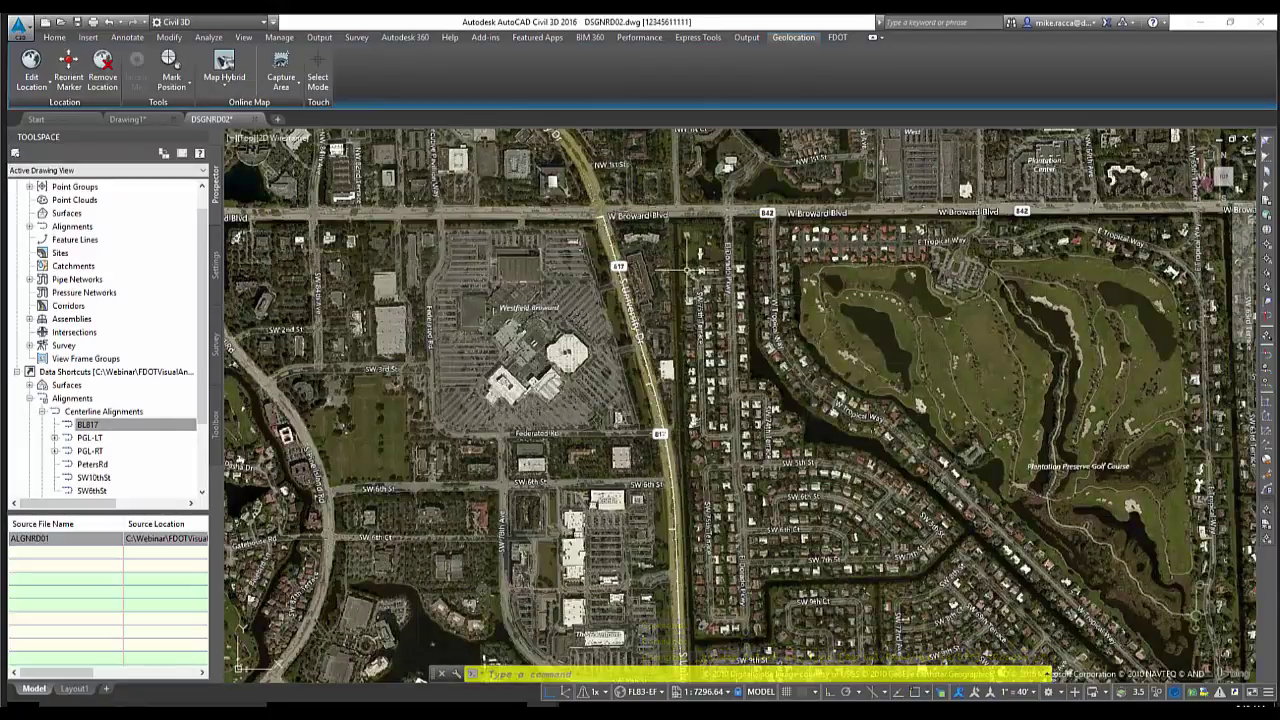
middle_drag(665, 341, 688, 265)
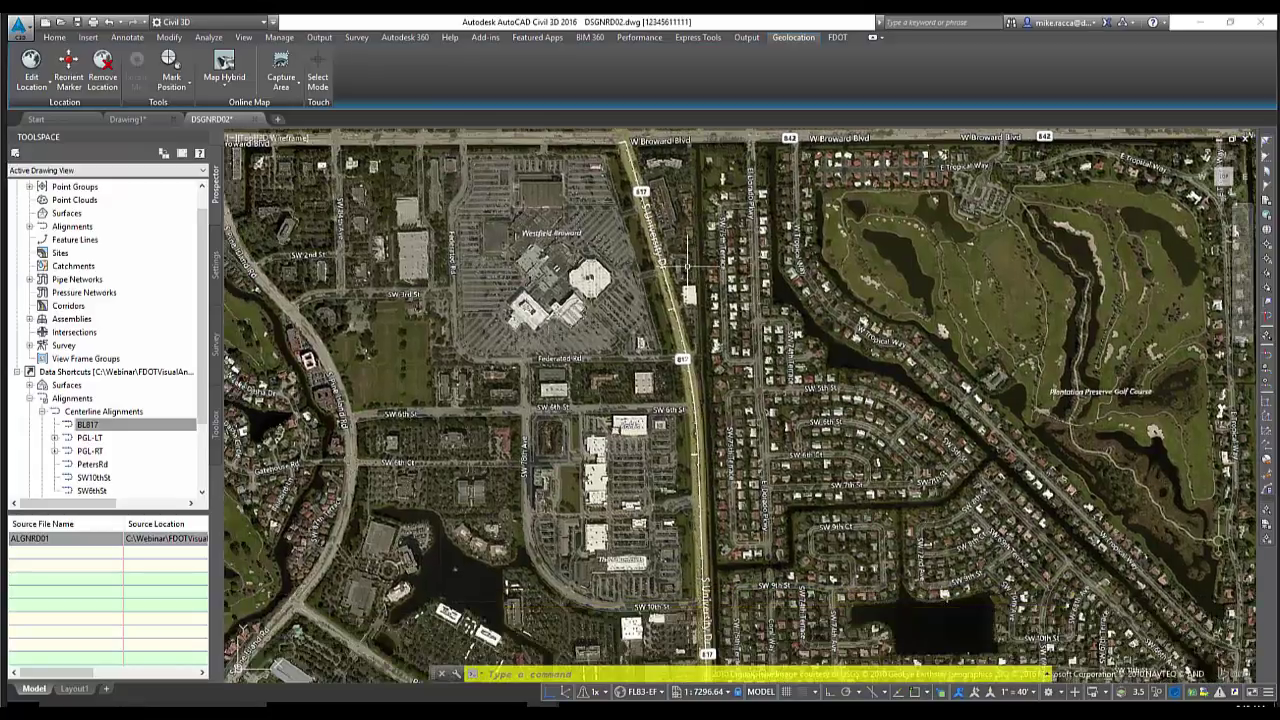
scroll(688, 265, down, 2)
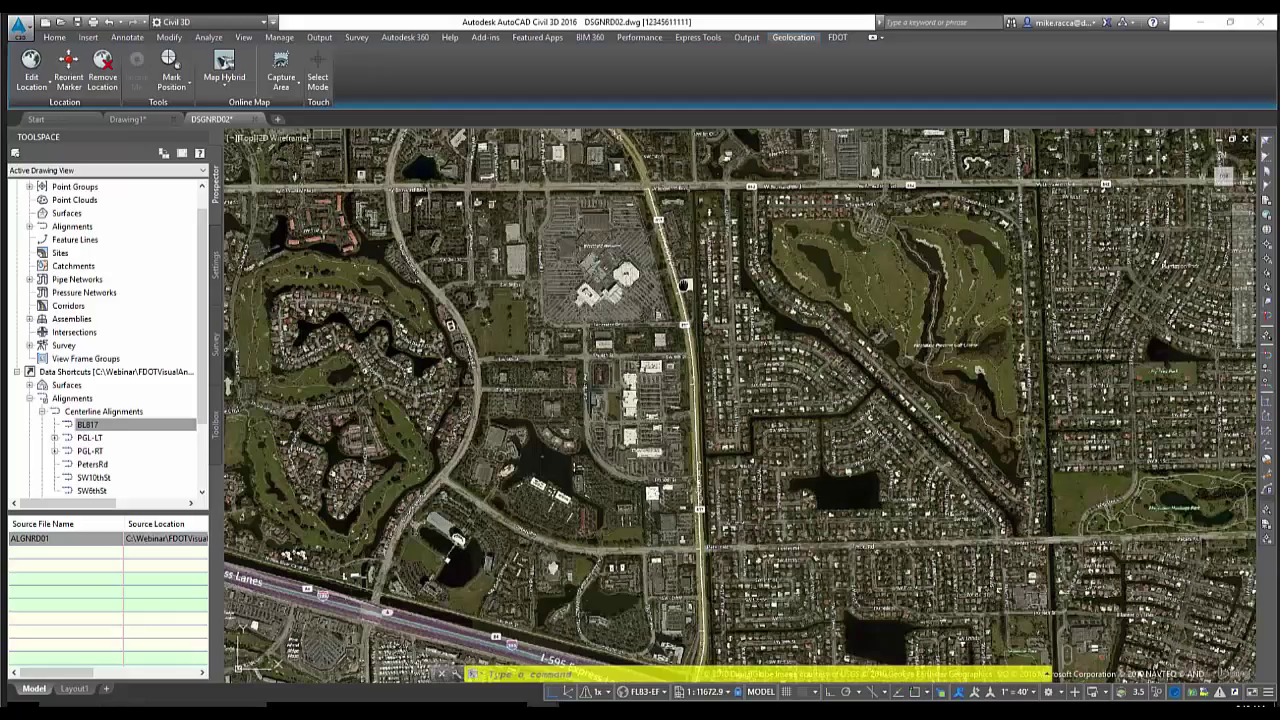
click(224, 72)
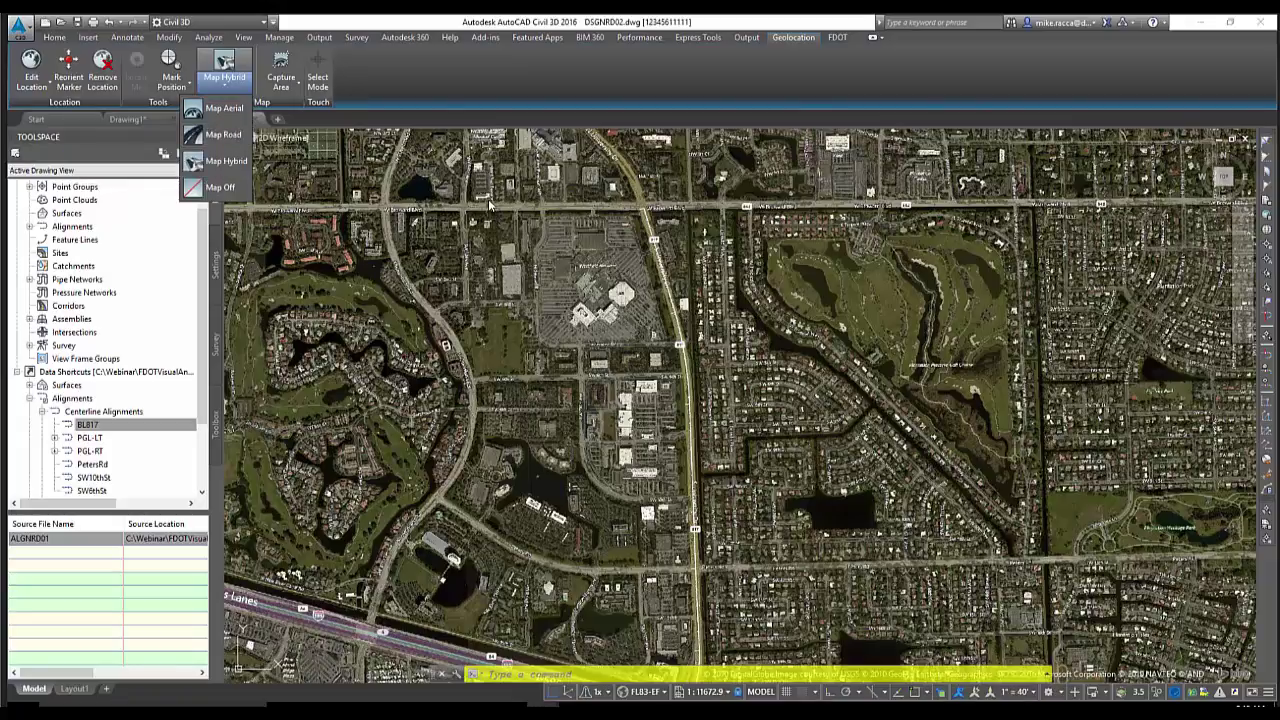
Return the background to plain aerial imagery and expand the Capture Area options
click(405, 86)
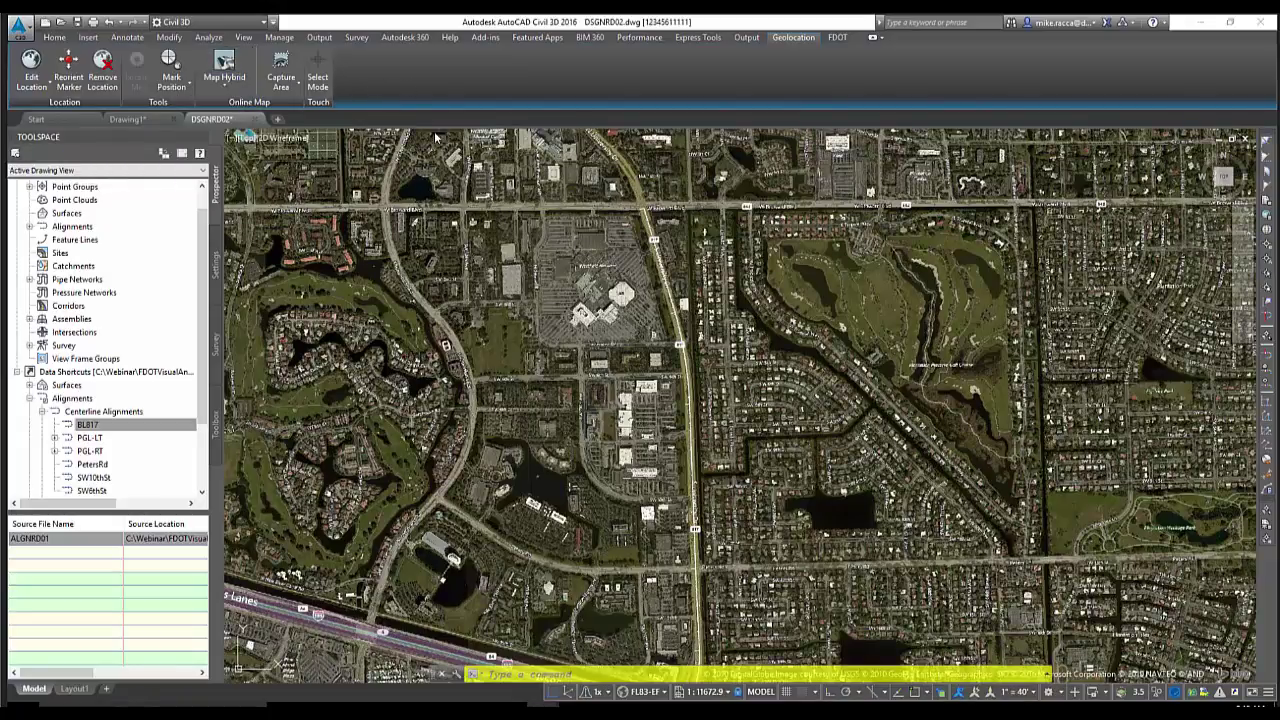
click(224, 72)
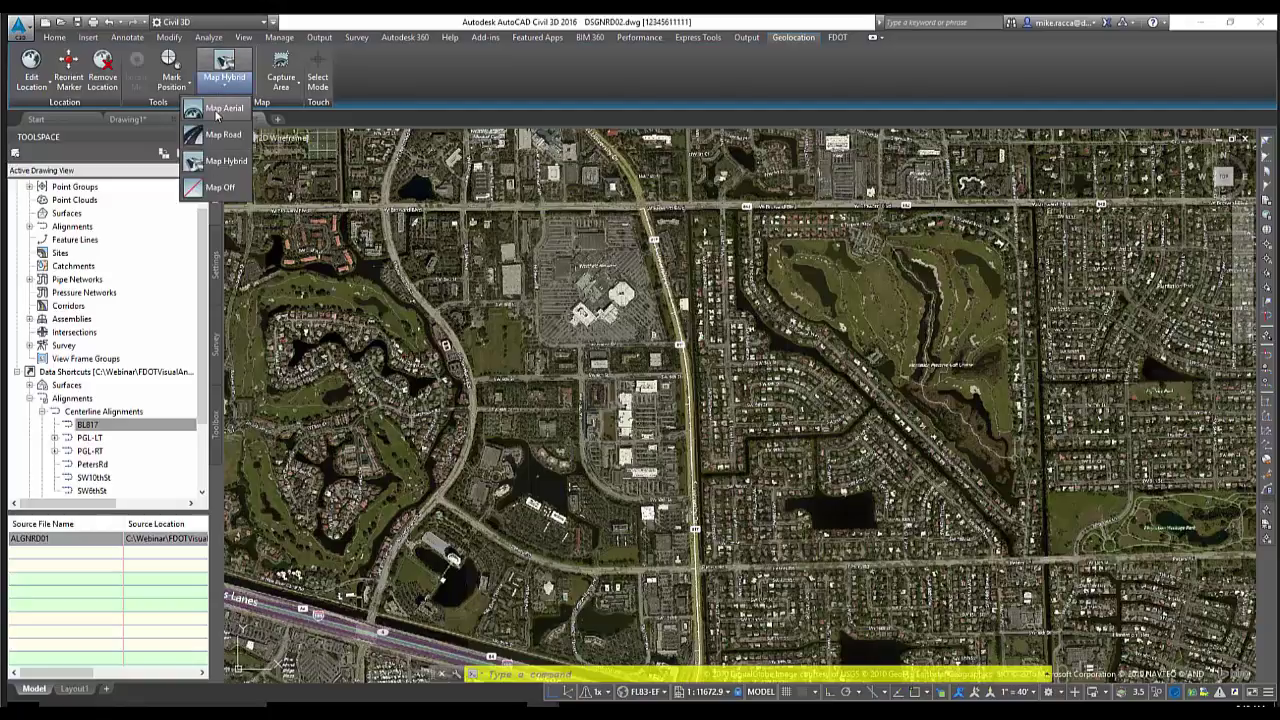
click(218, 109)
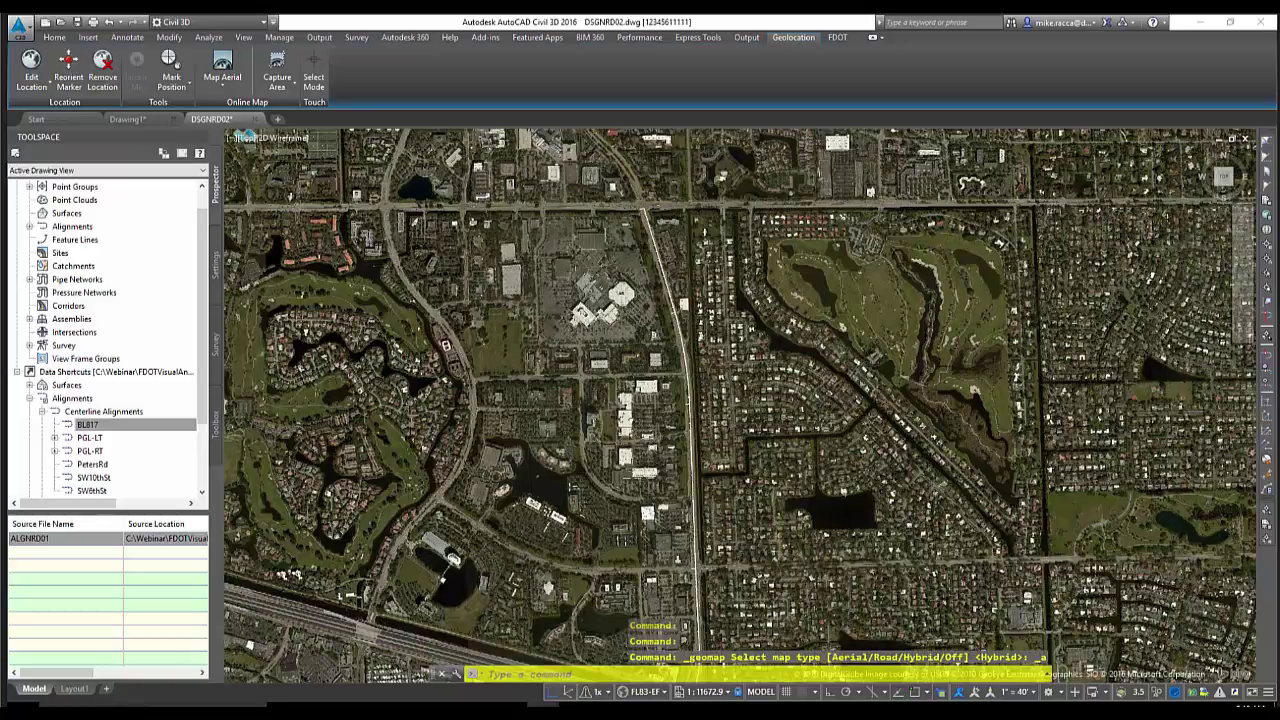
scroll(555, 272, down, 2)
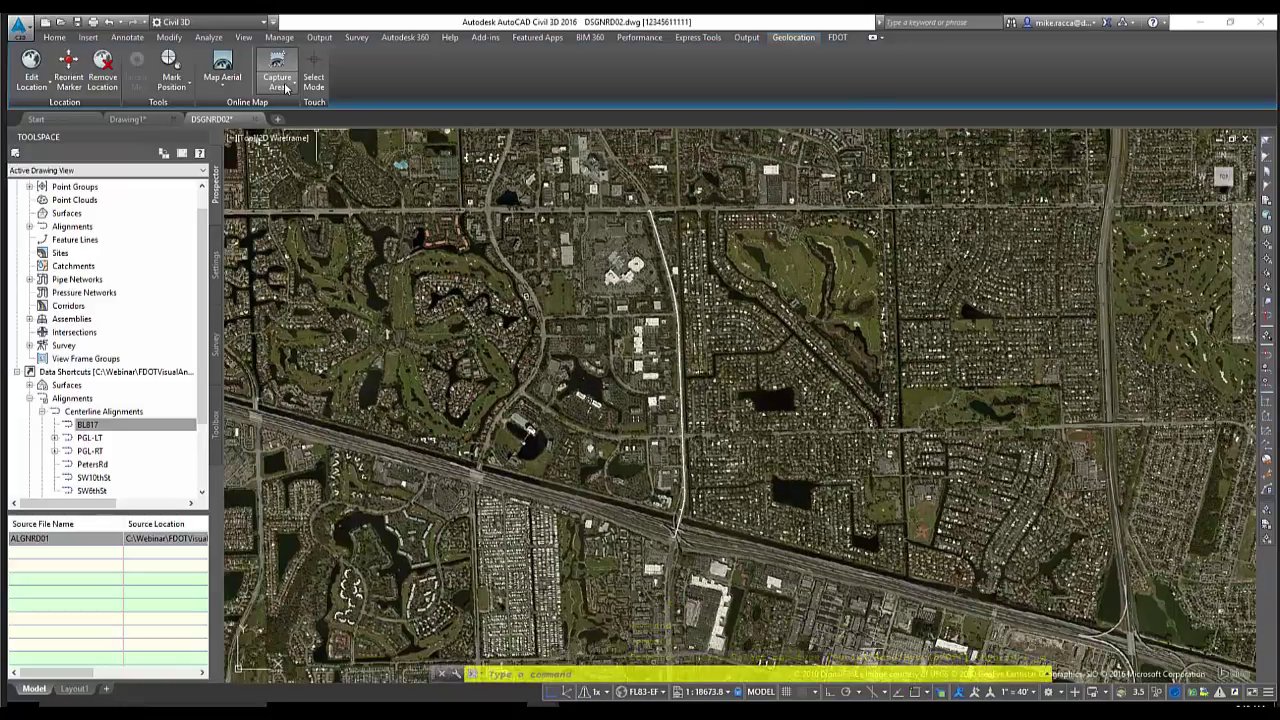
click(277, 78)
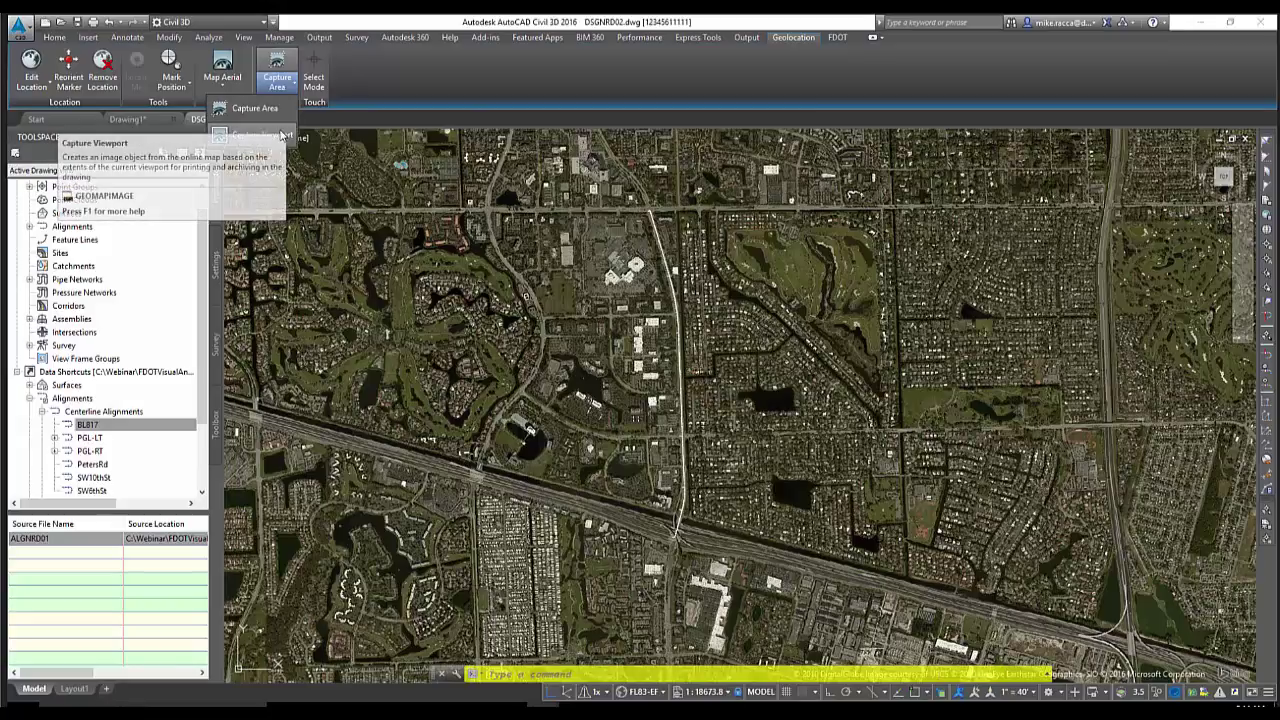
Capture a rectangular area of the aerial map as an image by picking two corners
click(281, 134)
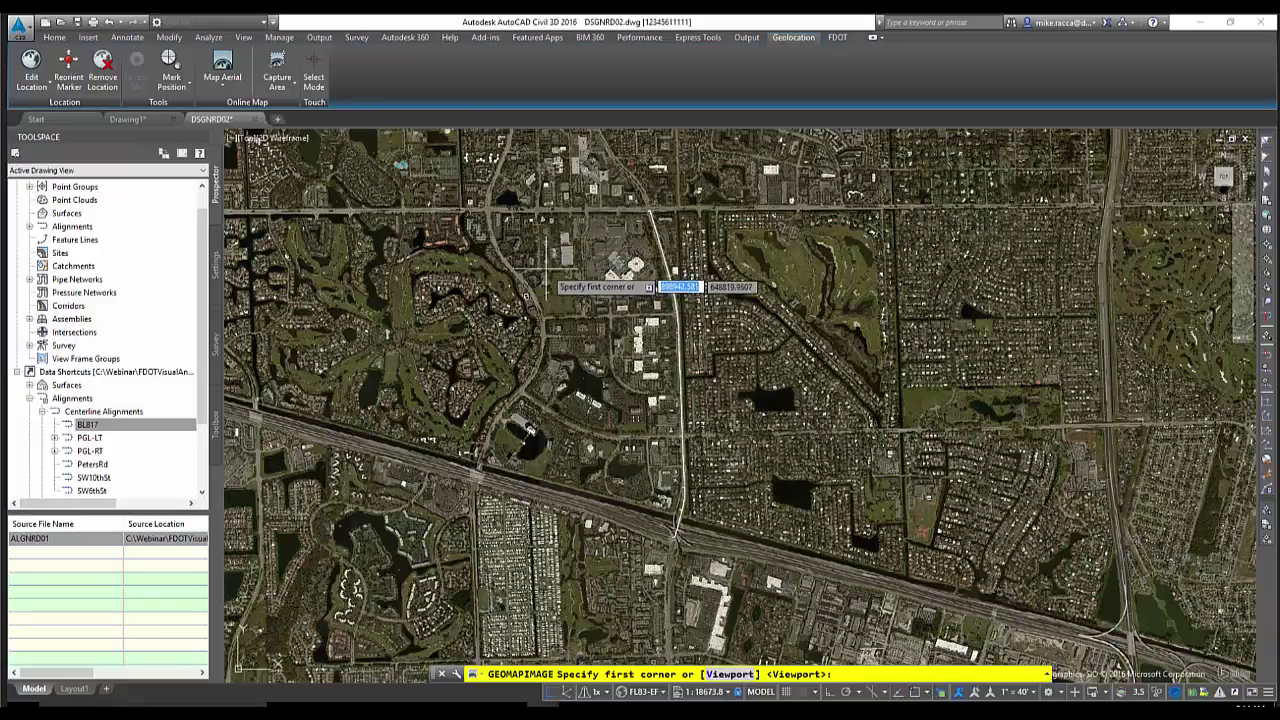
middle_drag(540, 265, 540, 265)
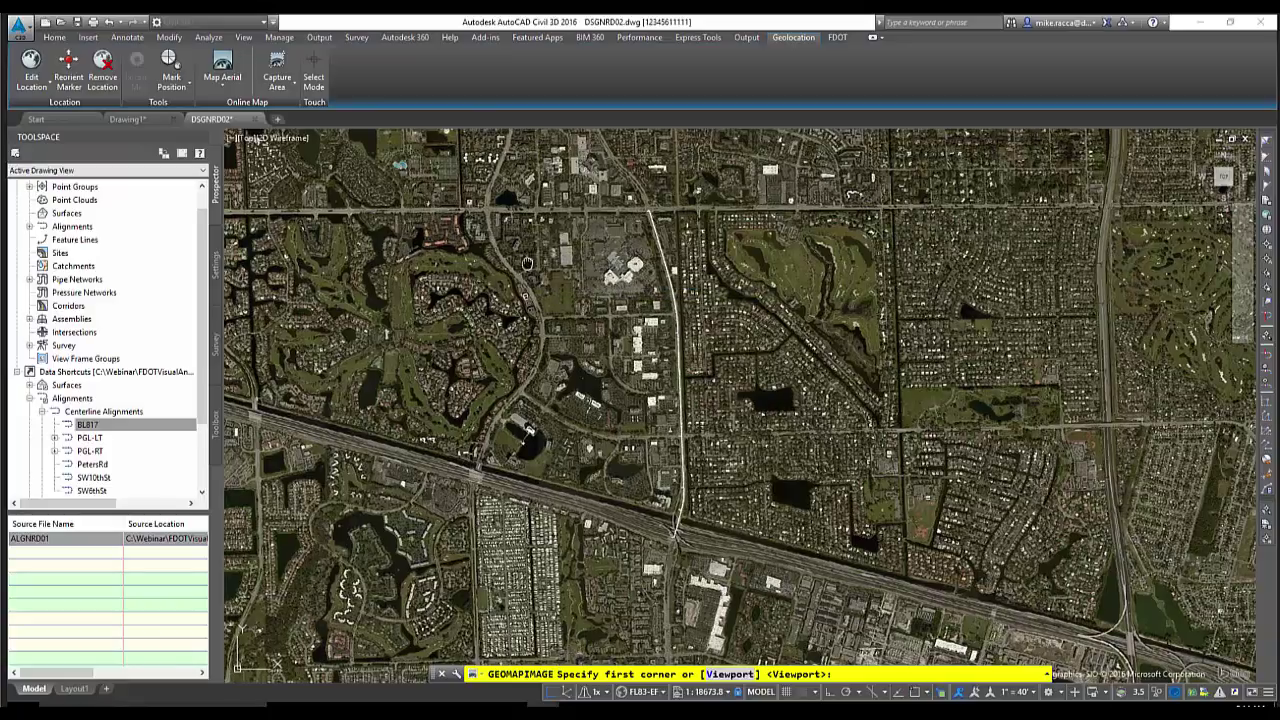
middle_drag(527, 263, 499, 261)
click(372, 162)
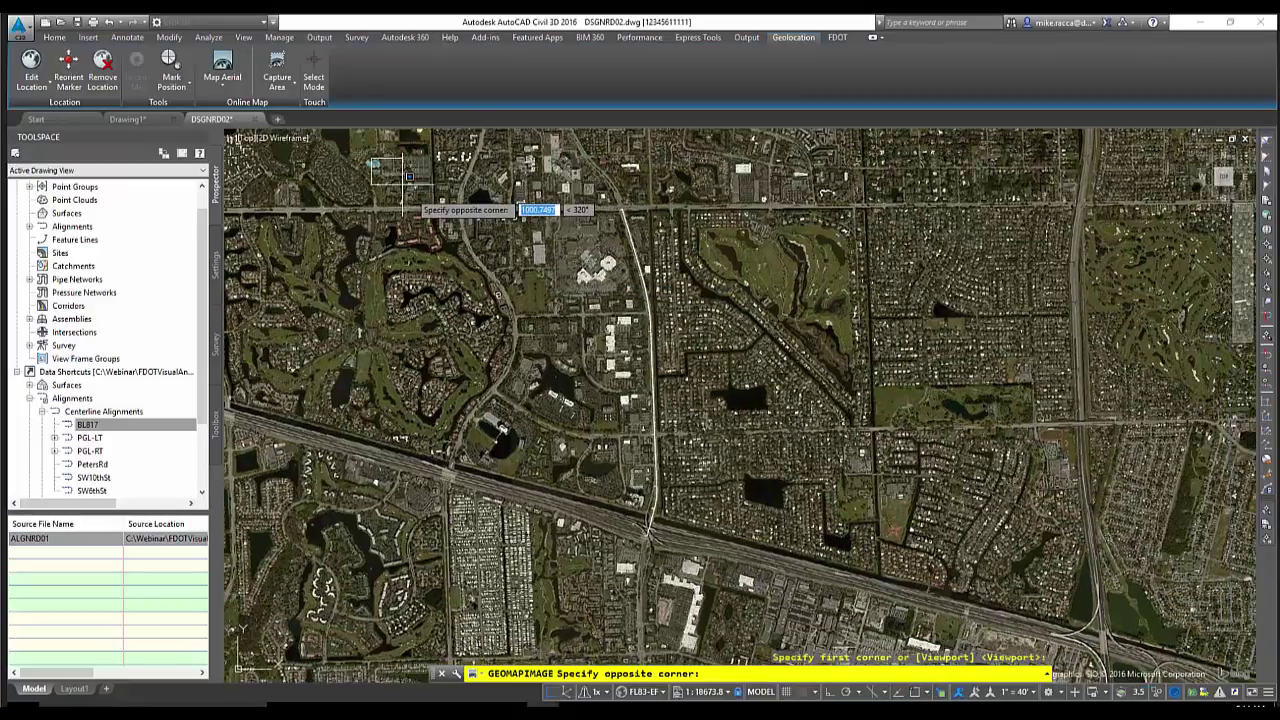
click(947, 607)
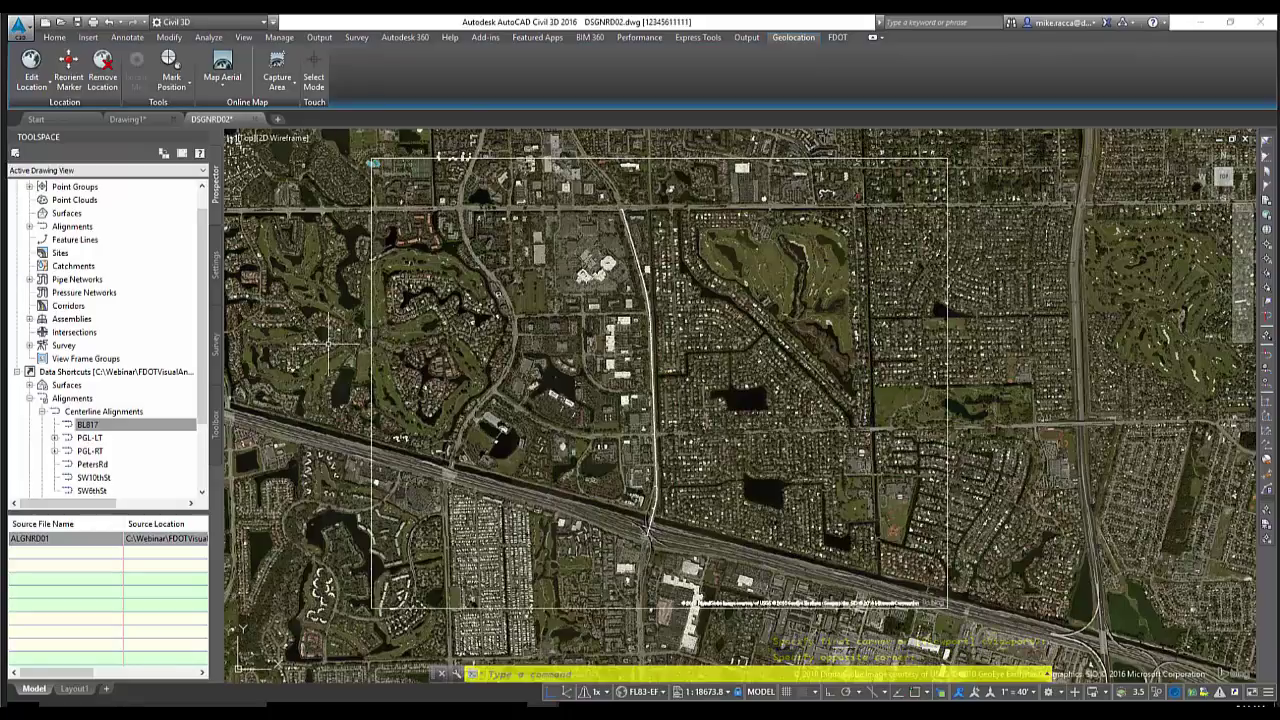
Set the online map to Map Off and delete the captured aerial image
click(221, 92)
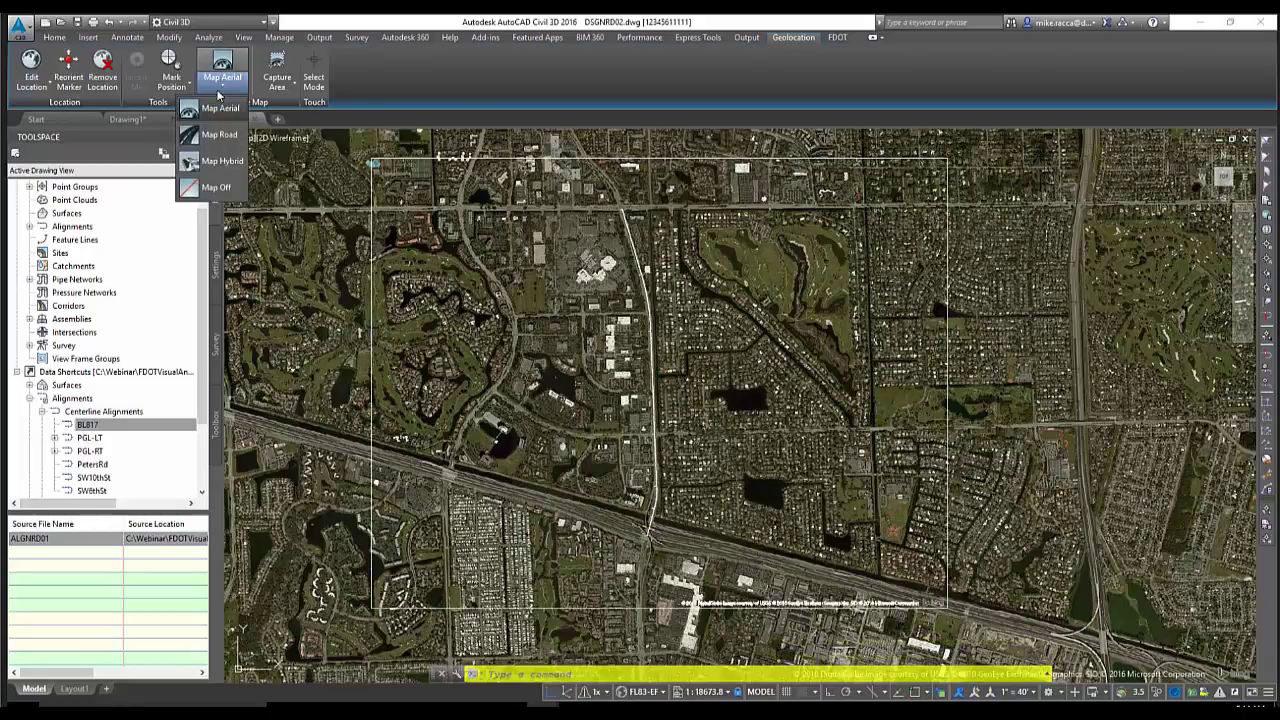
click(213, 188)
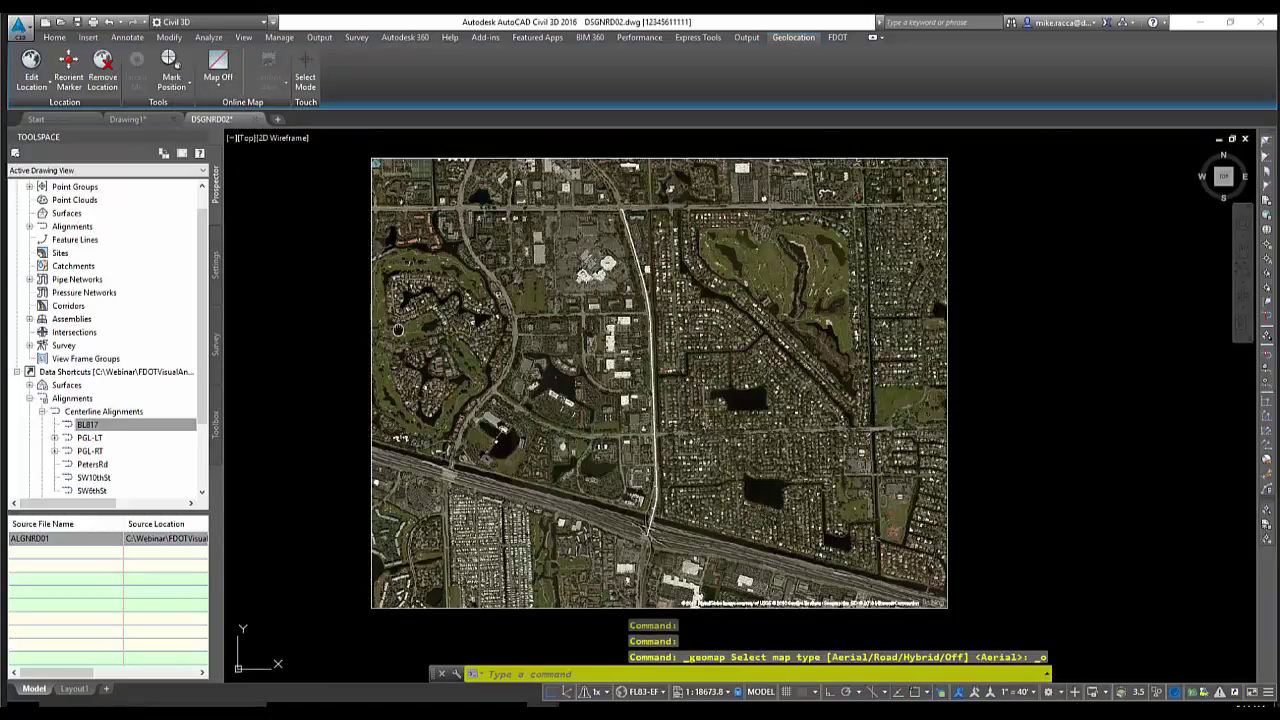
middle_drag(398, 330, 430, 323)
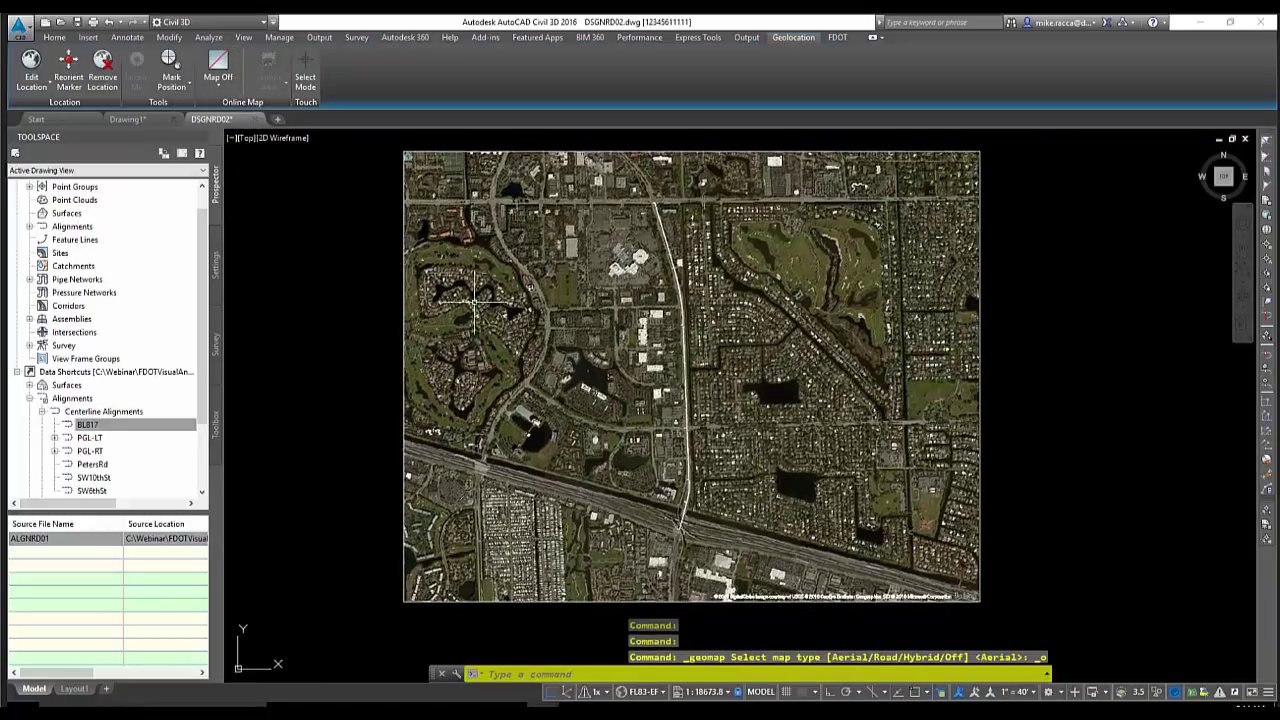
click(403, 200)
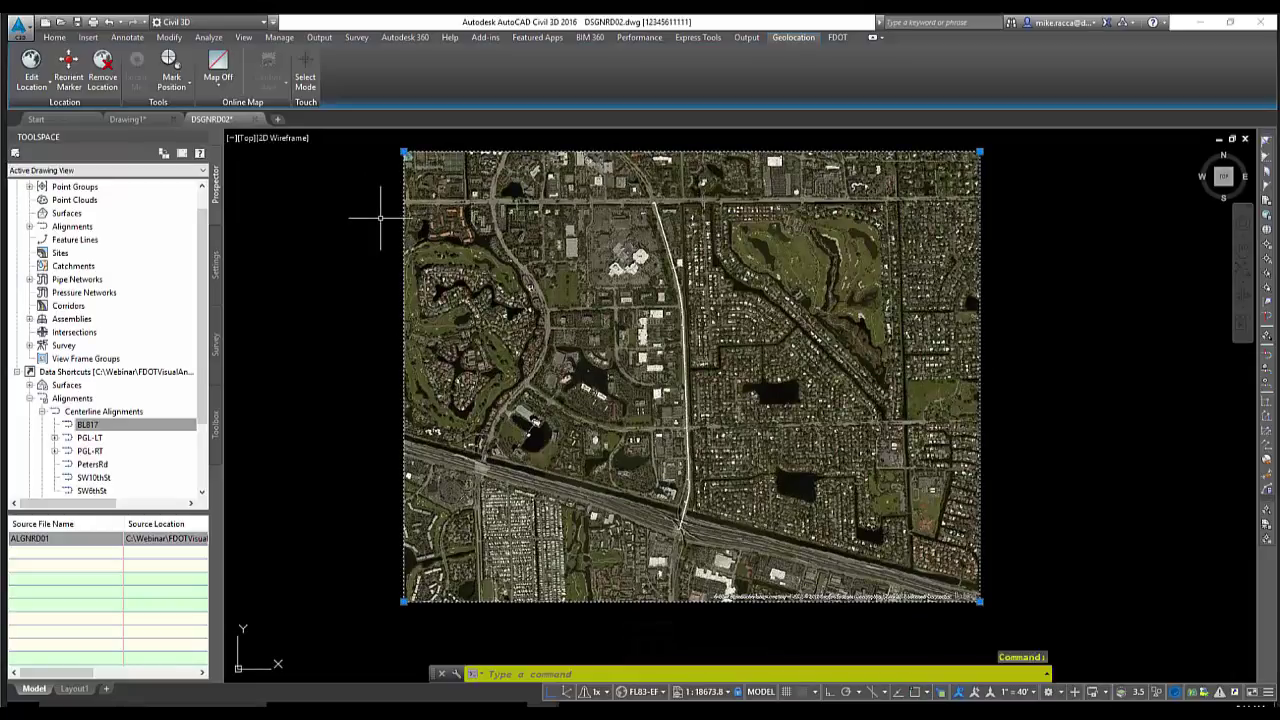
key(Delete)
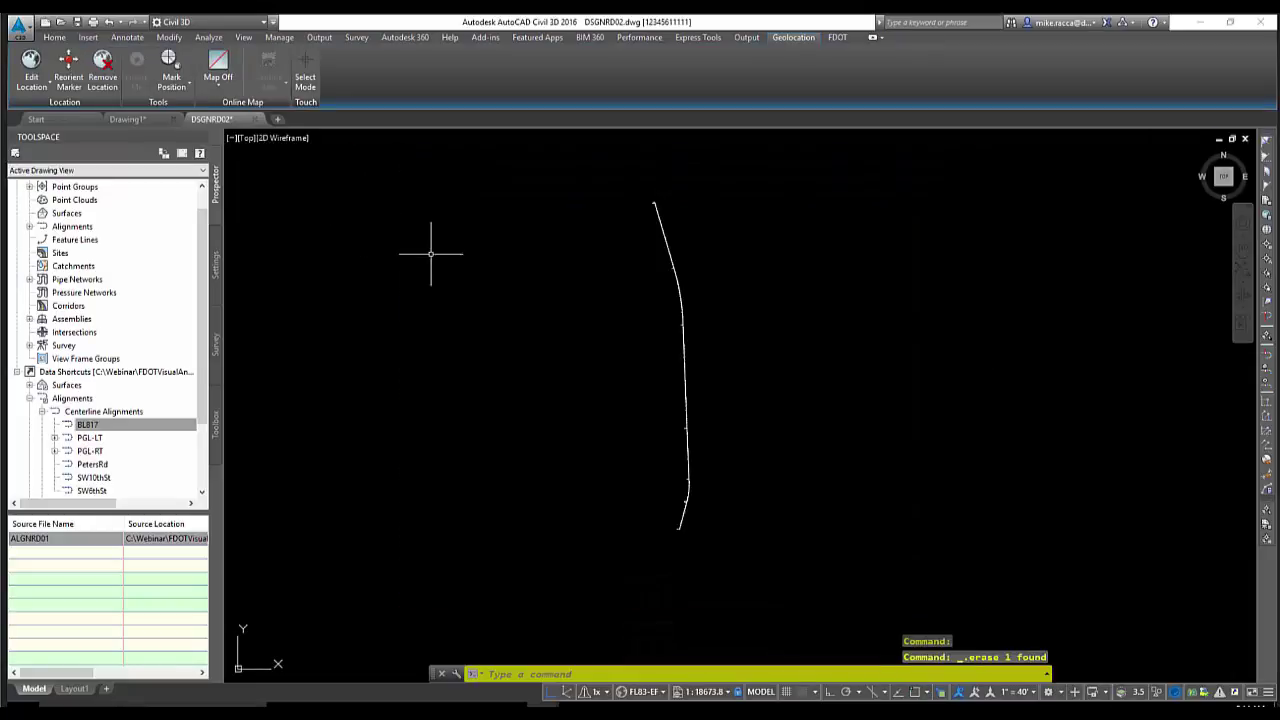
Switch the online map back to Aerial and start a viewport capture framed around the highway
click(218, 84)
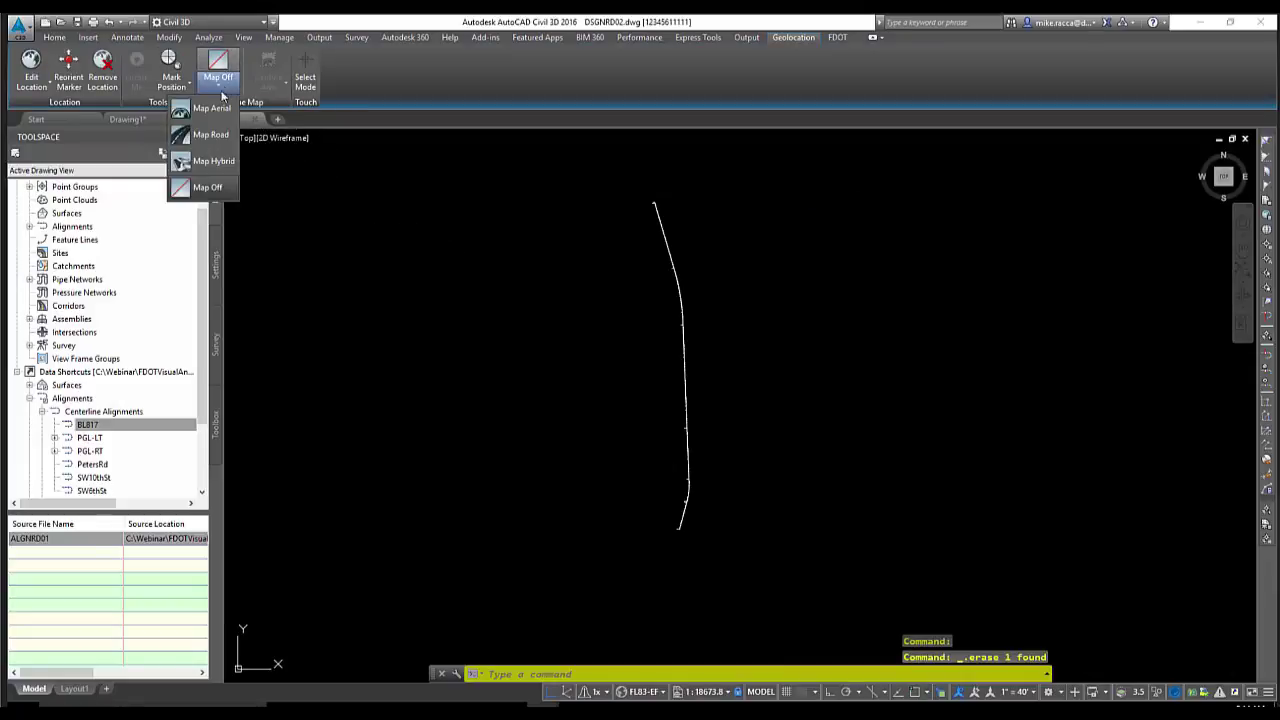
click(215, 108)
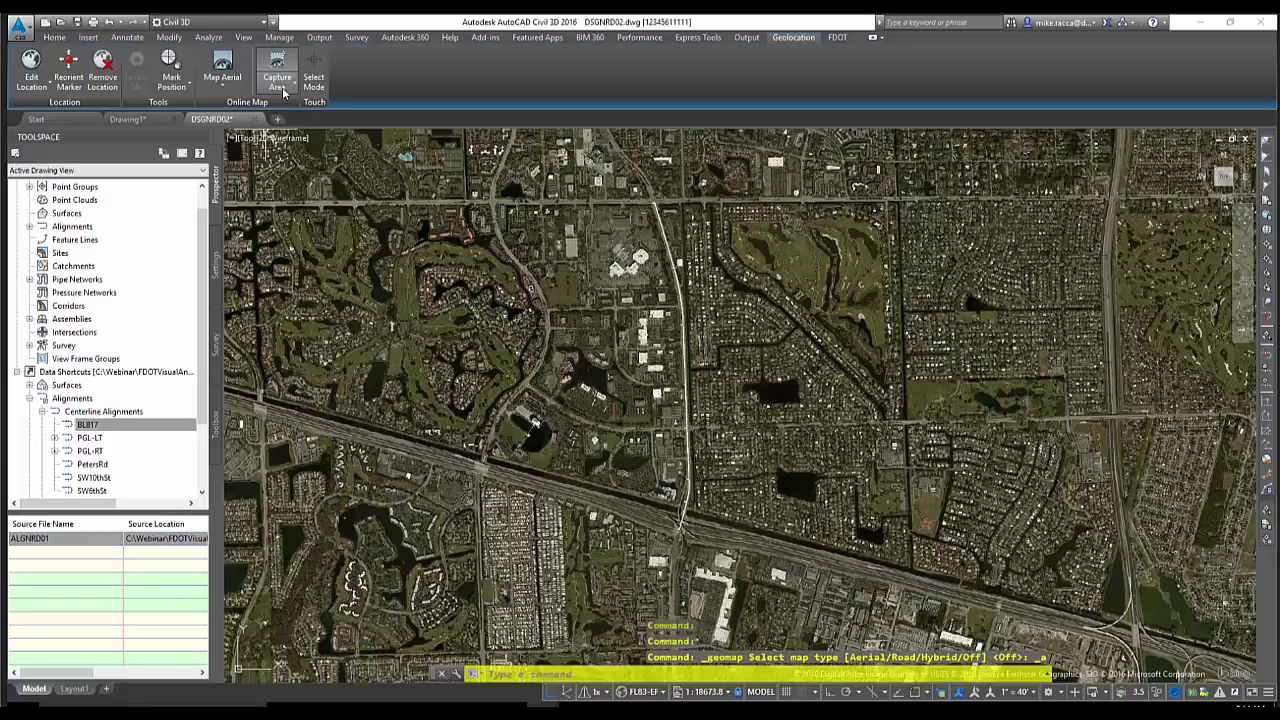
click(278, 87)
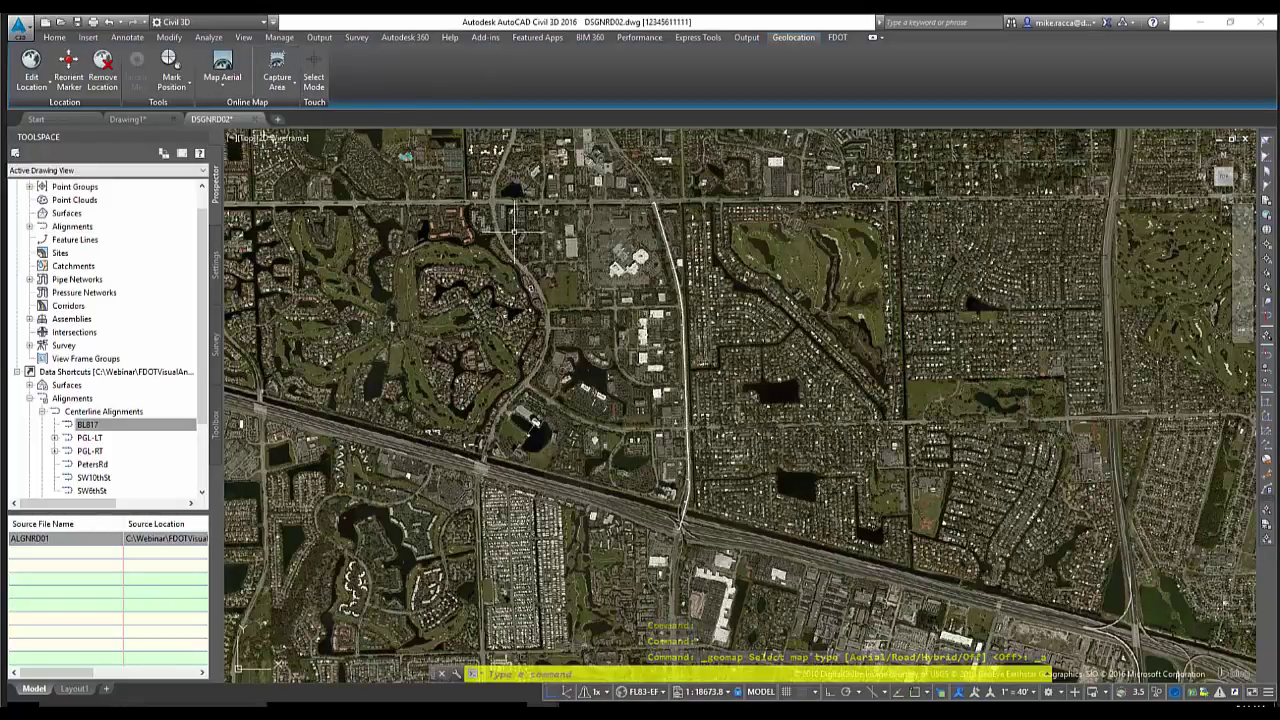
middle_drag(514, 232, 542, 273)
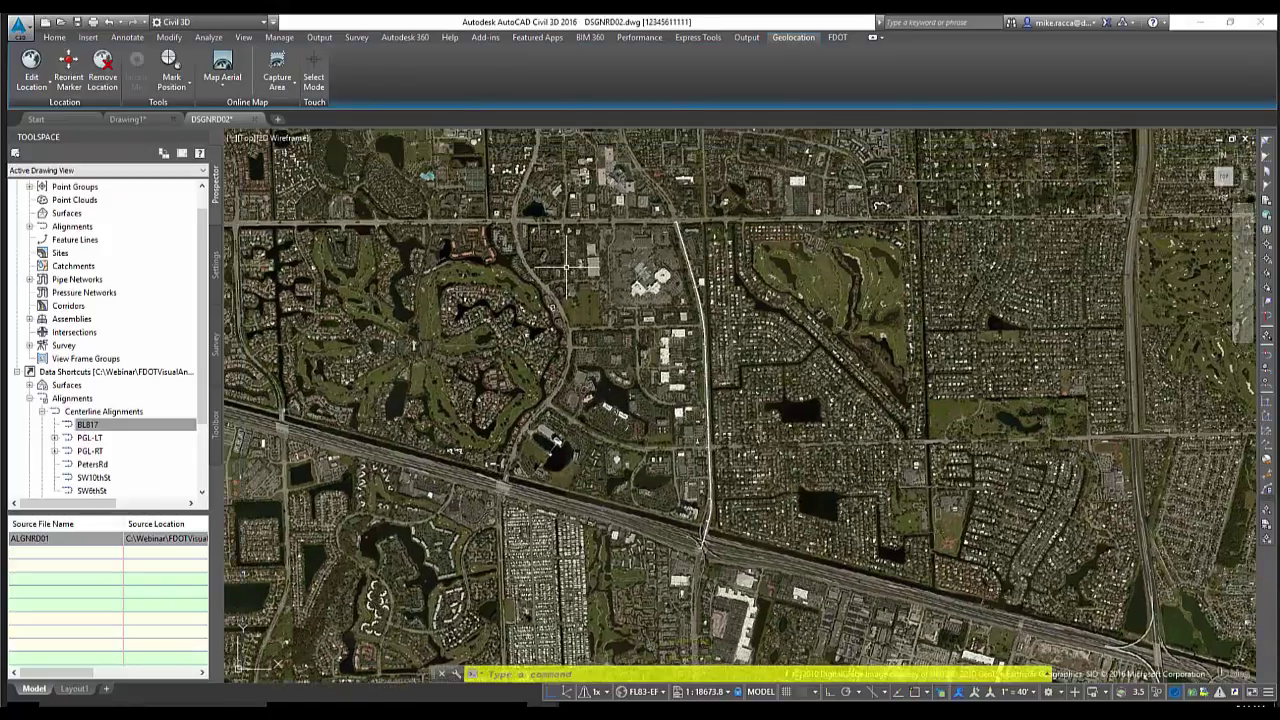
scroll(721, 353, up, 2)
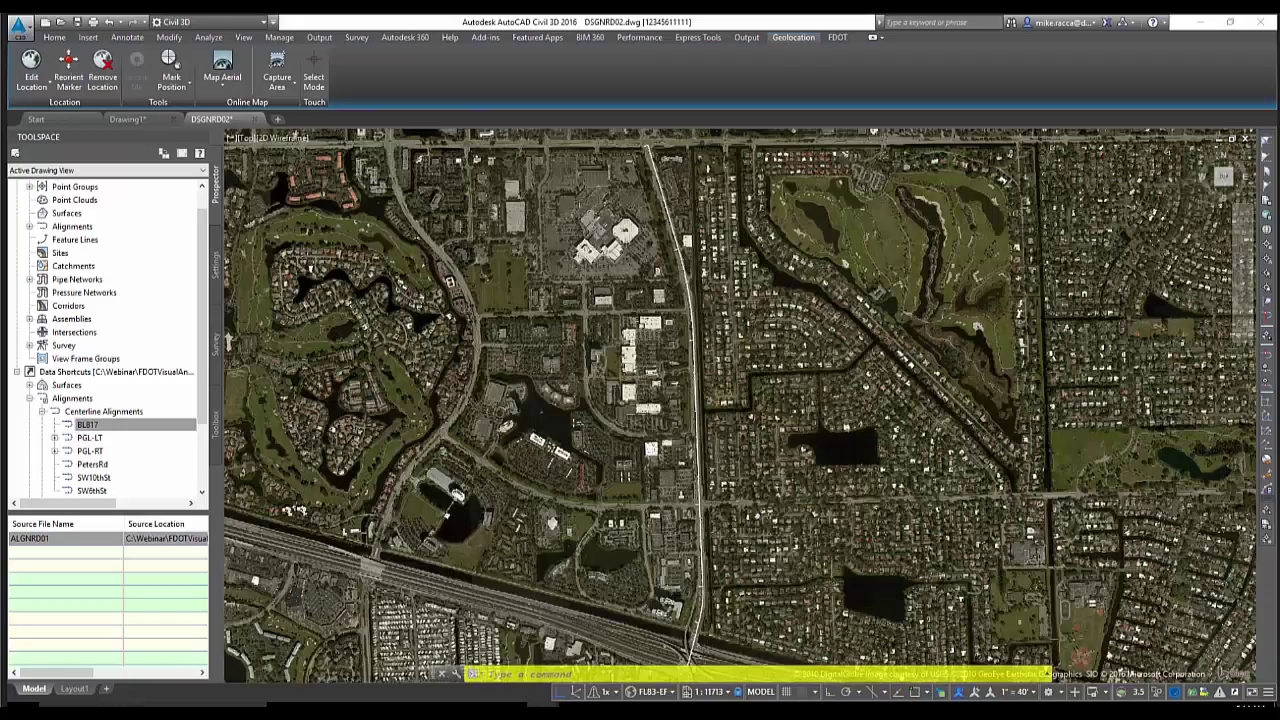
scroll(566, 265, down, 2)
middle_drag(566, 265, 606, 305)
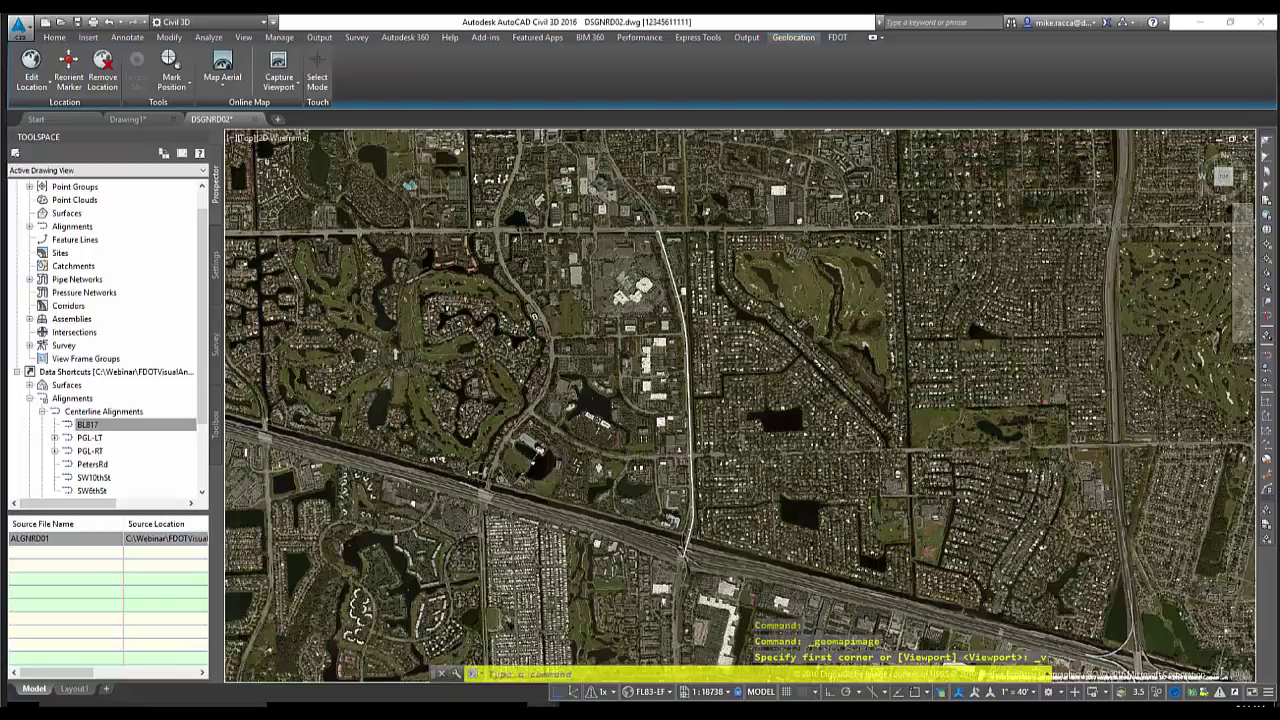
Zoom out to check the captured aerial image and select it
scroll(437, 316, down, 2)
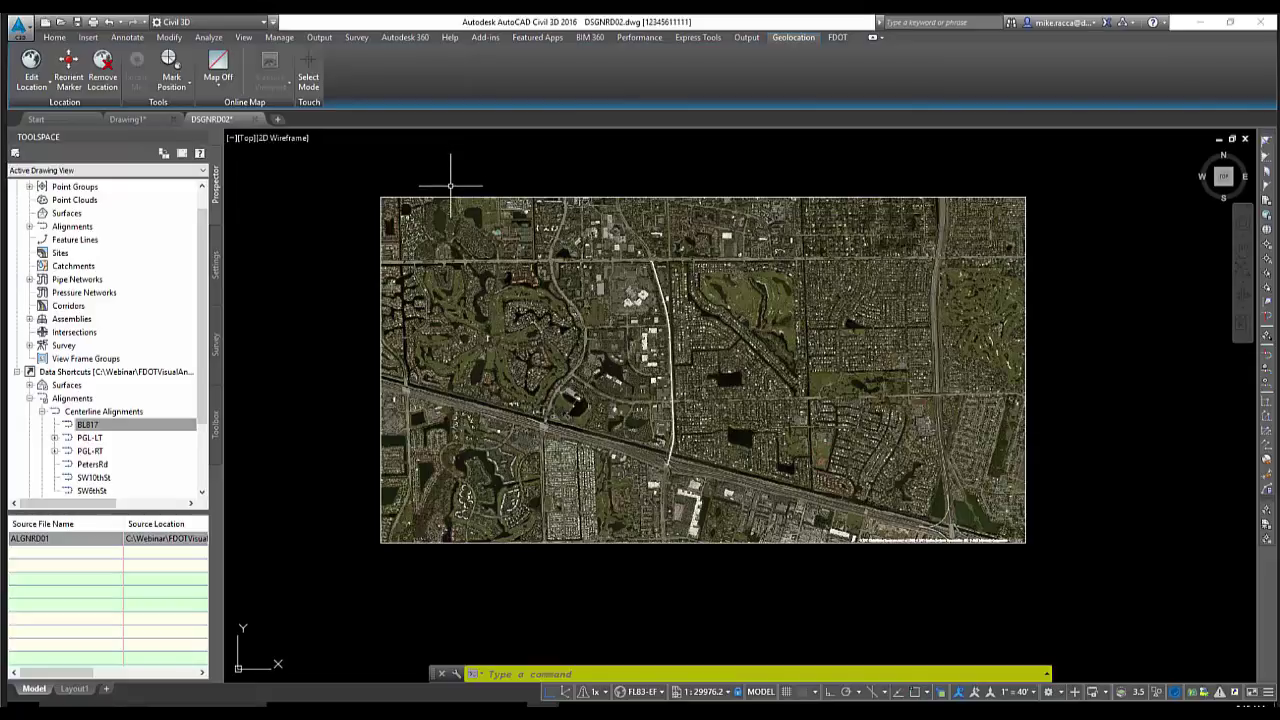
click(478, 198)
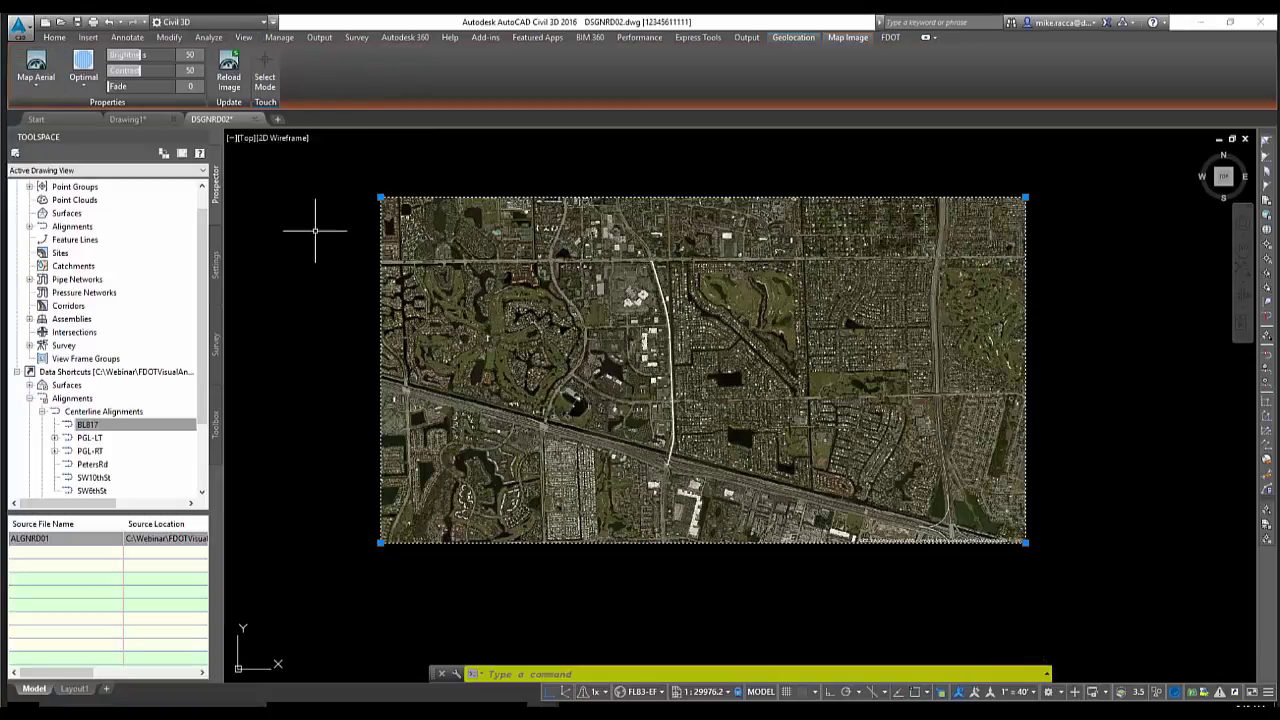
Keep Optimal resolution, set the image fade to 29 and reload the map image
click(87, 89)
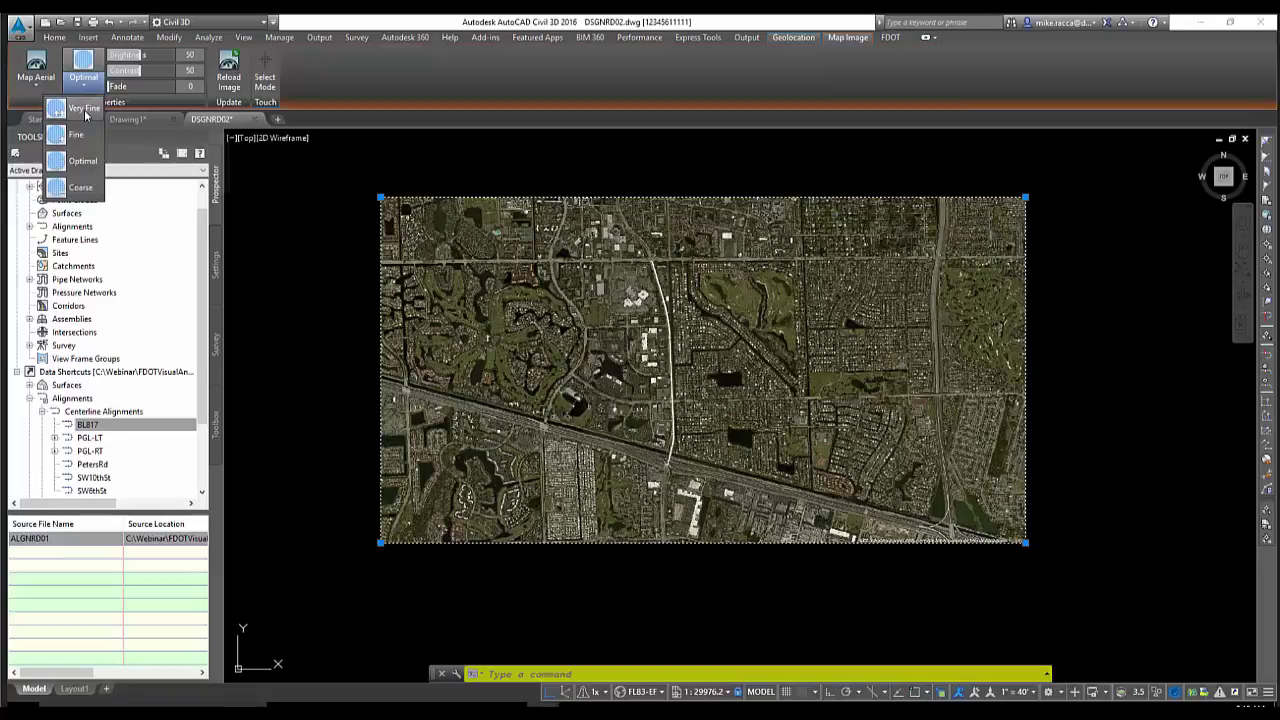
click(85, 108)
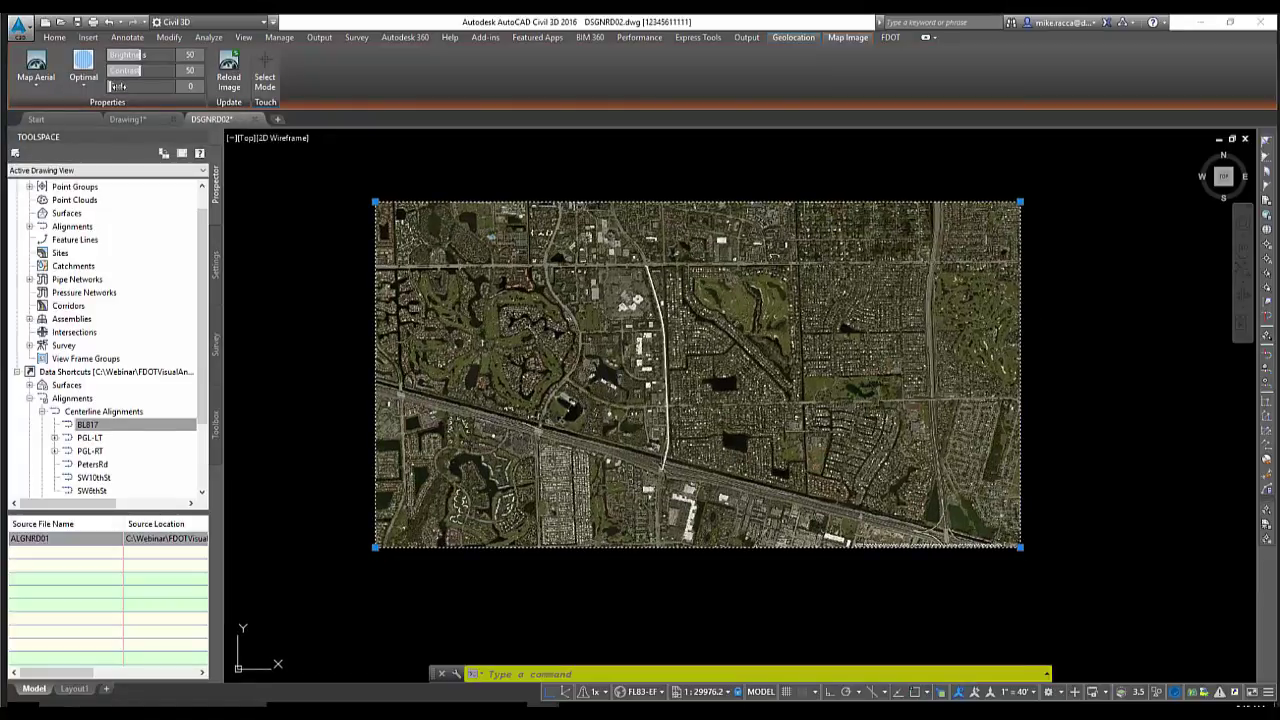
mouse_move(117, 87)
mouse_down()
mouse_move(174, 88)
mouse_move(135, 87)
mouse_up()
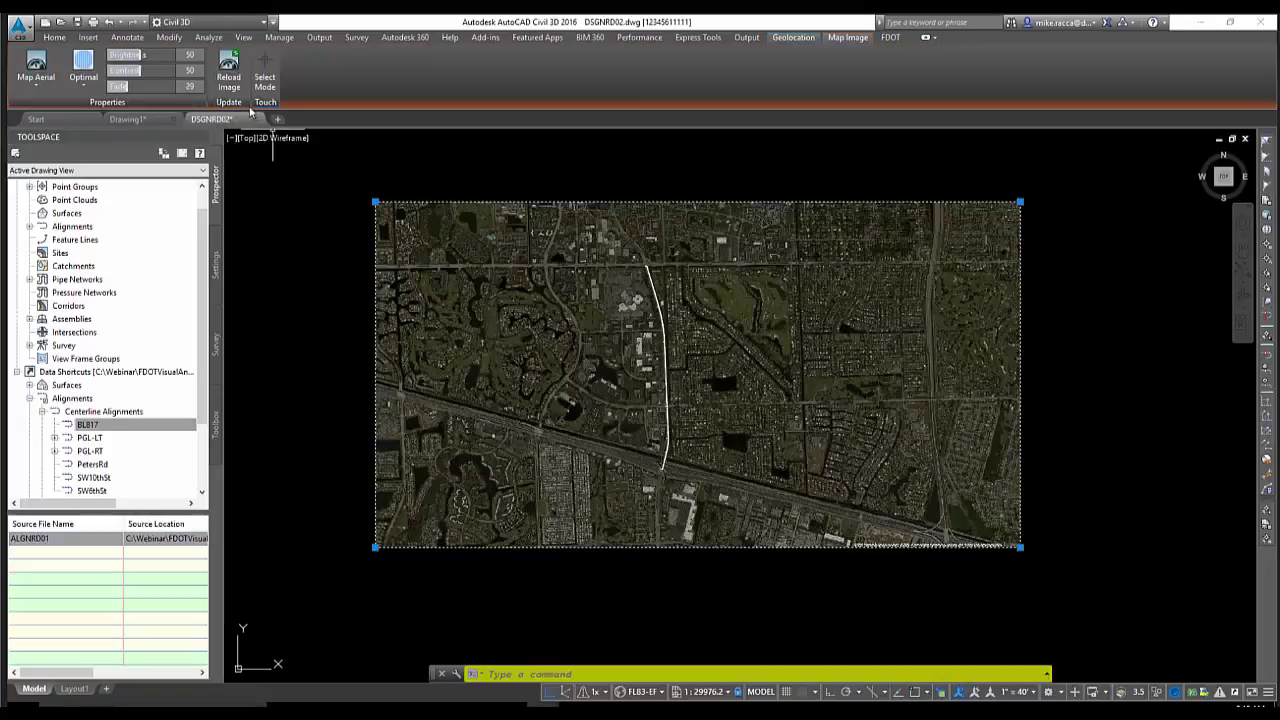
click(233, 86)
Reselect the aerial map image with the Home tab's layer tools showing
click(55, 38)
key(Escape)
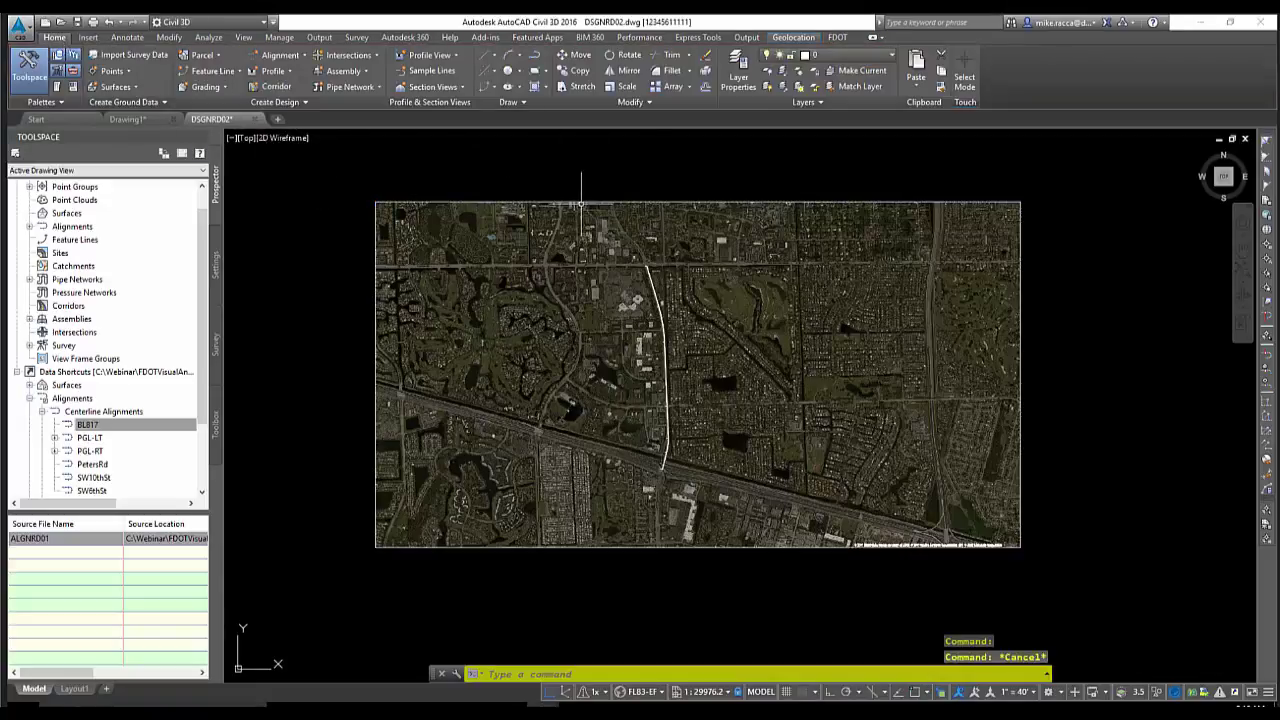
click(581, 203)
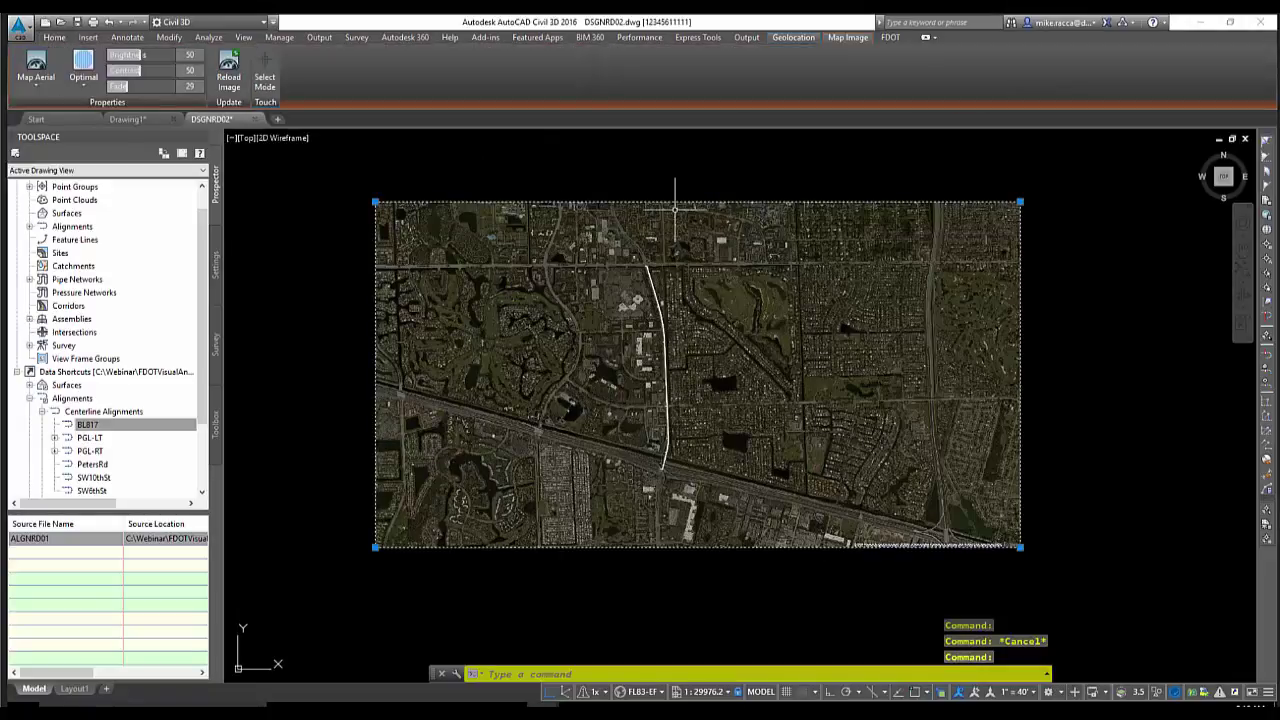
click(50, 37)
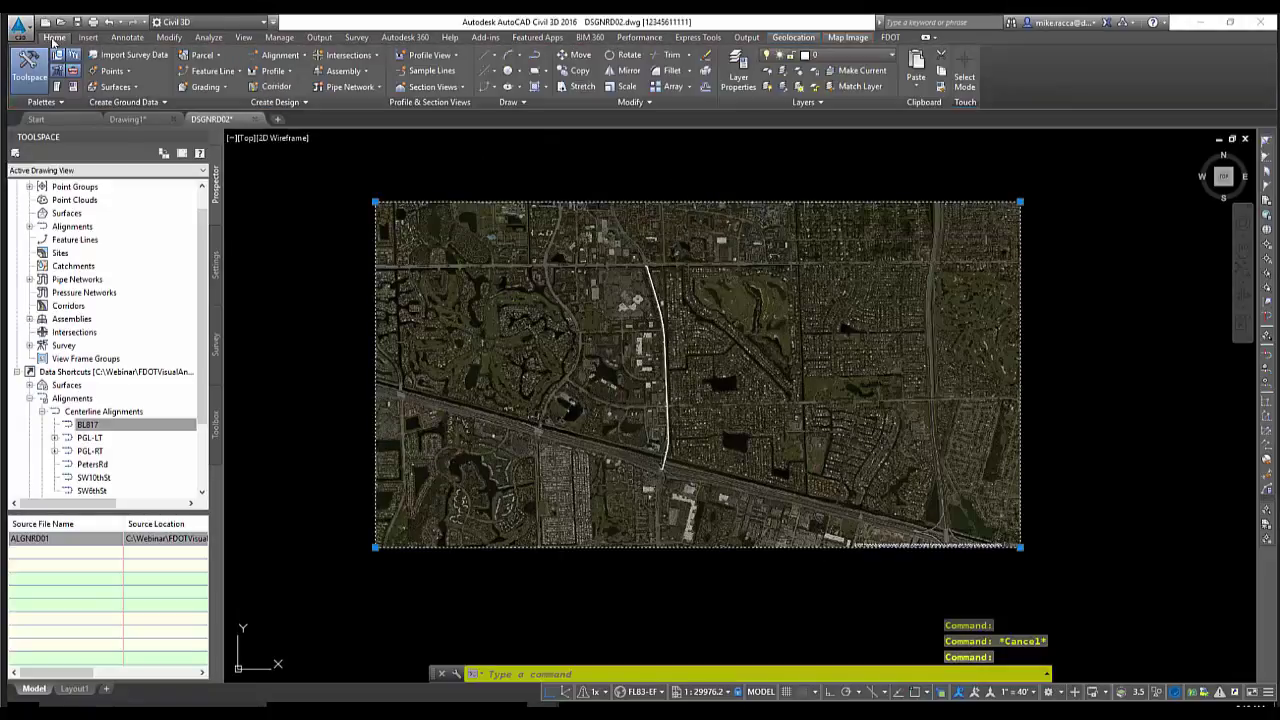
Put the aerial map image on the ImageAttachment_dp layer
click(845, 56)
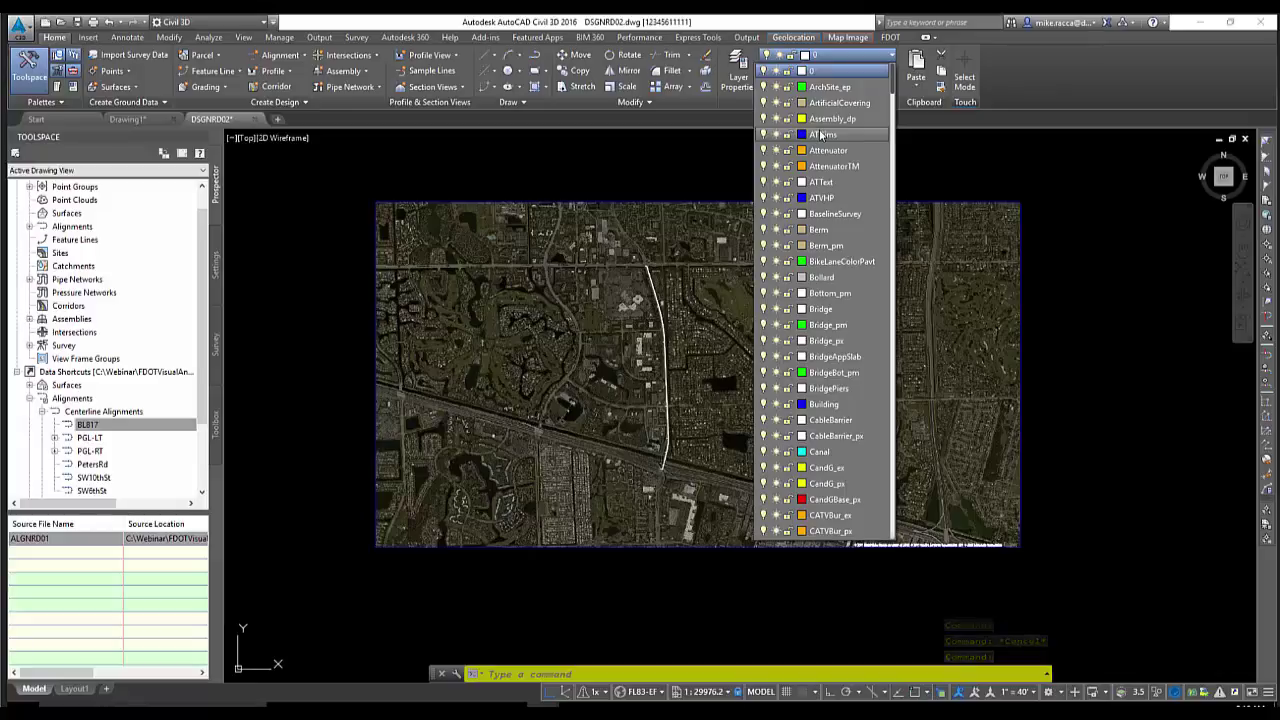
scroll(820, 134, down, 10)
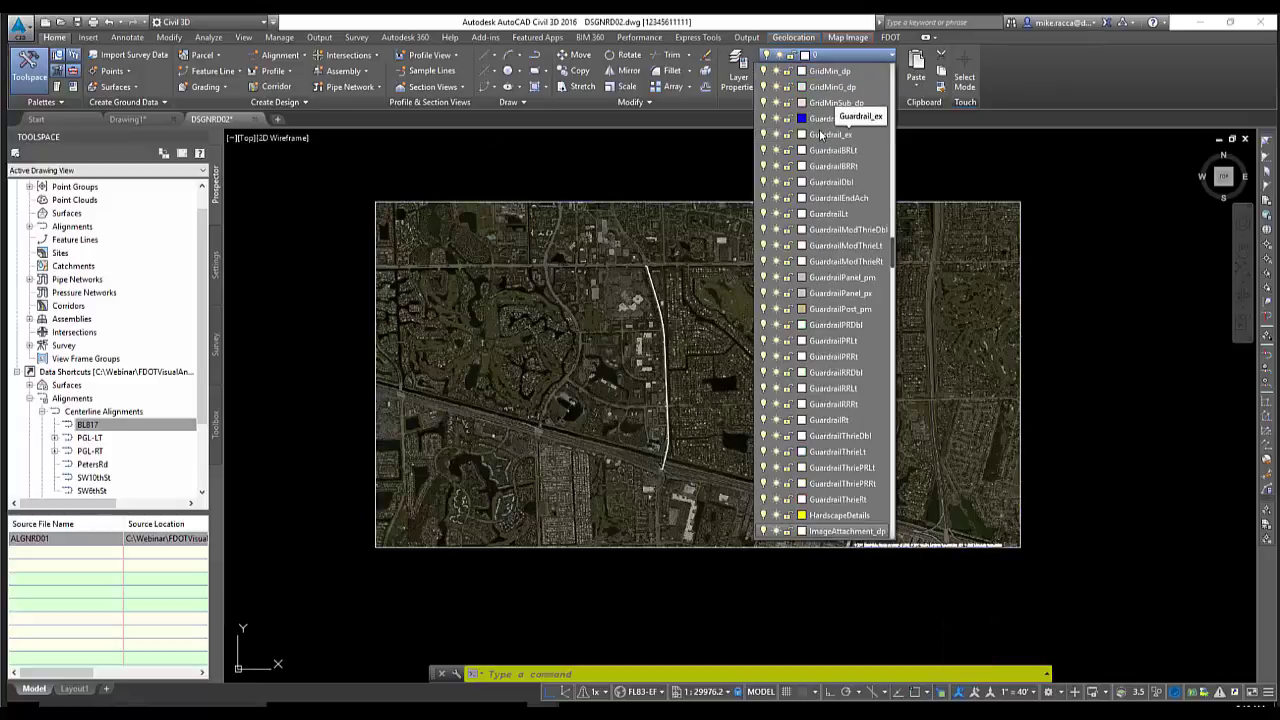
click(860, 531)
click(870, 545)
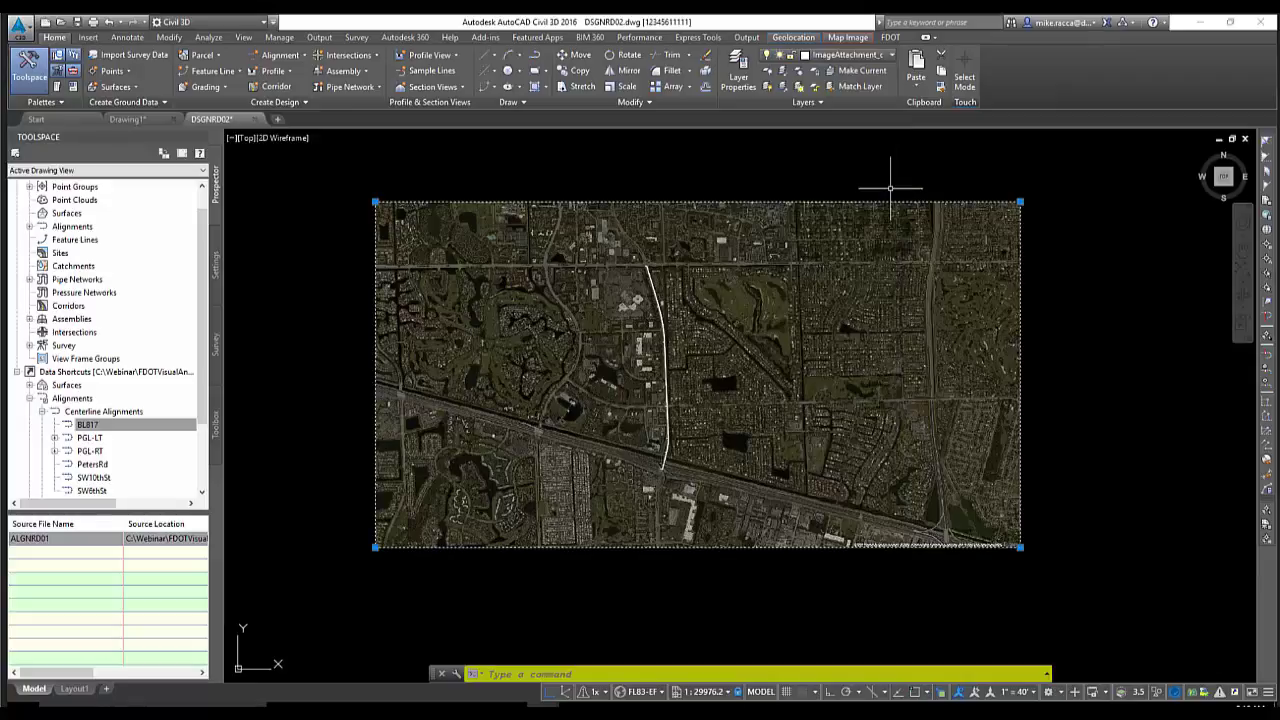
key(Escape)
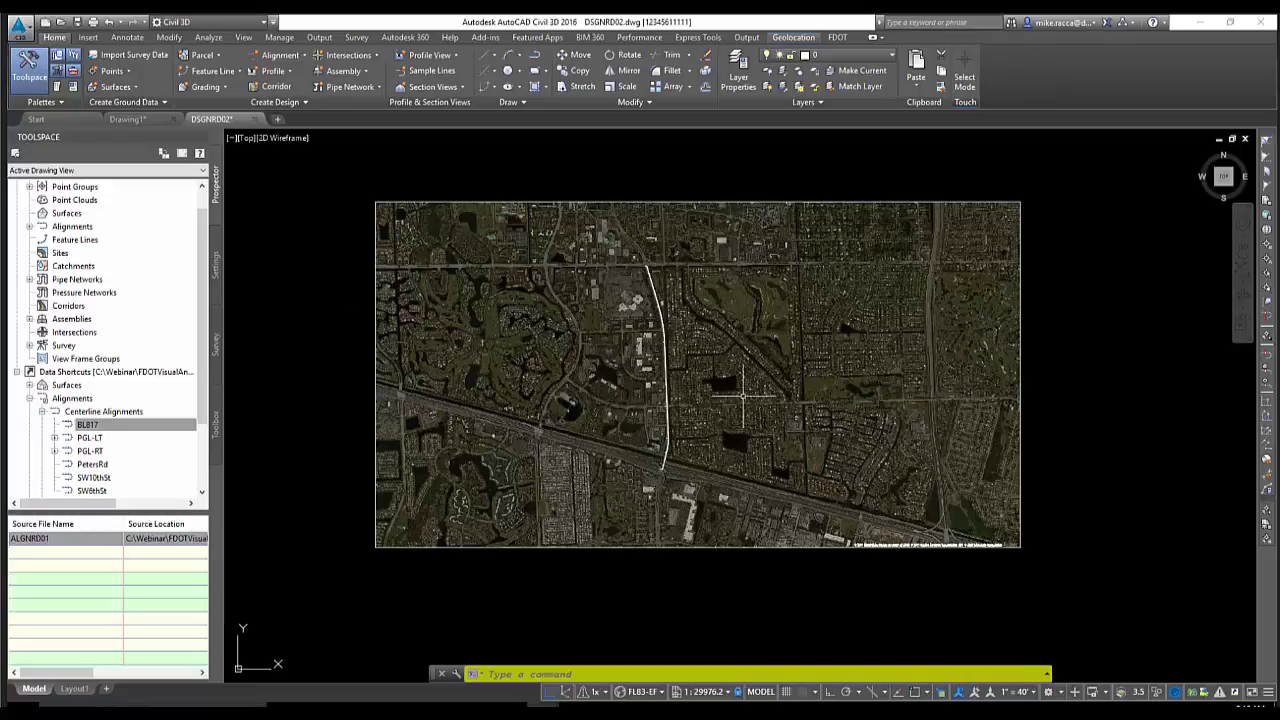
Review the aerial image's properties, then nudge the view and deselect the image
click(837, 40)
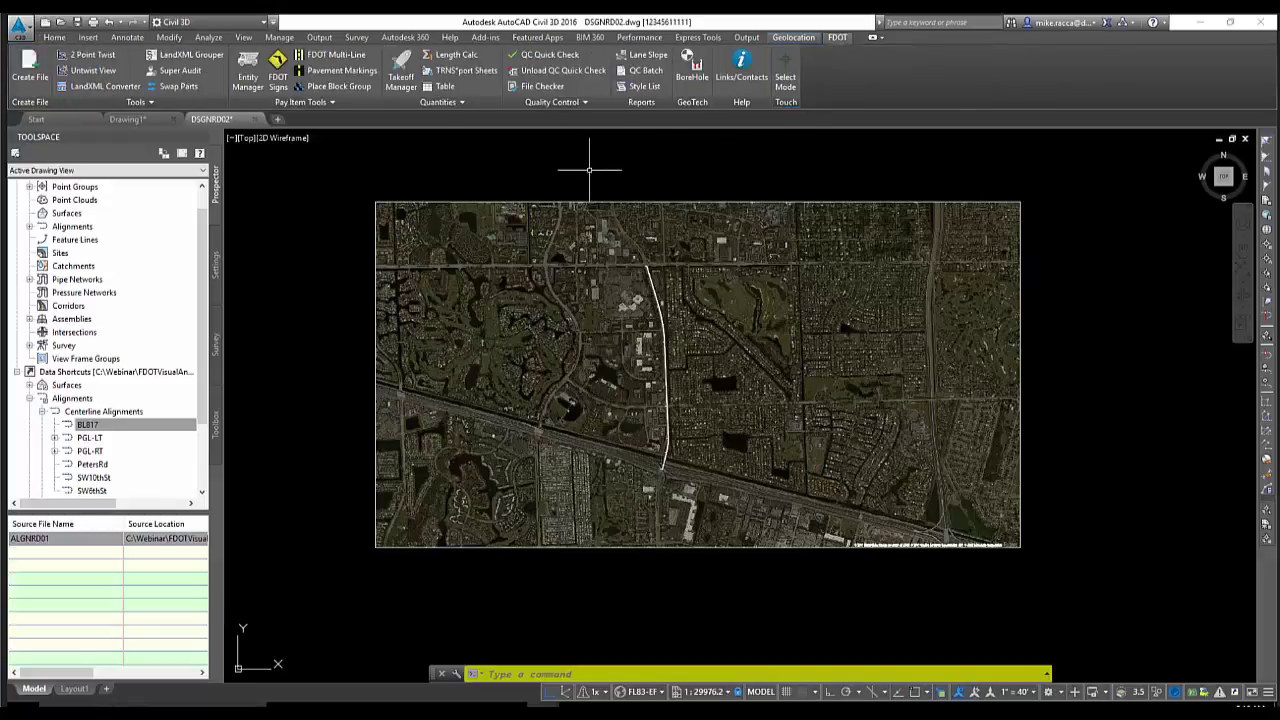
click(548, 201)
right_click(543, 178)
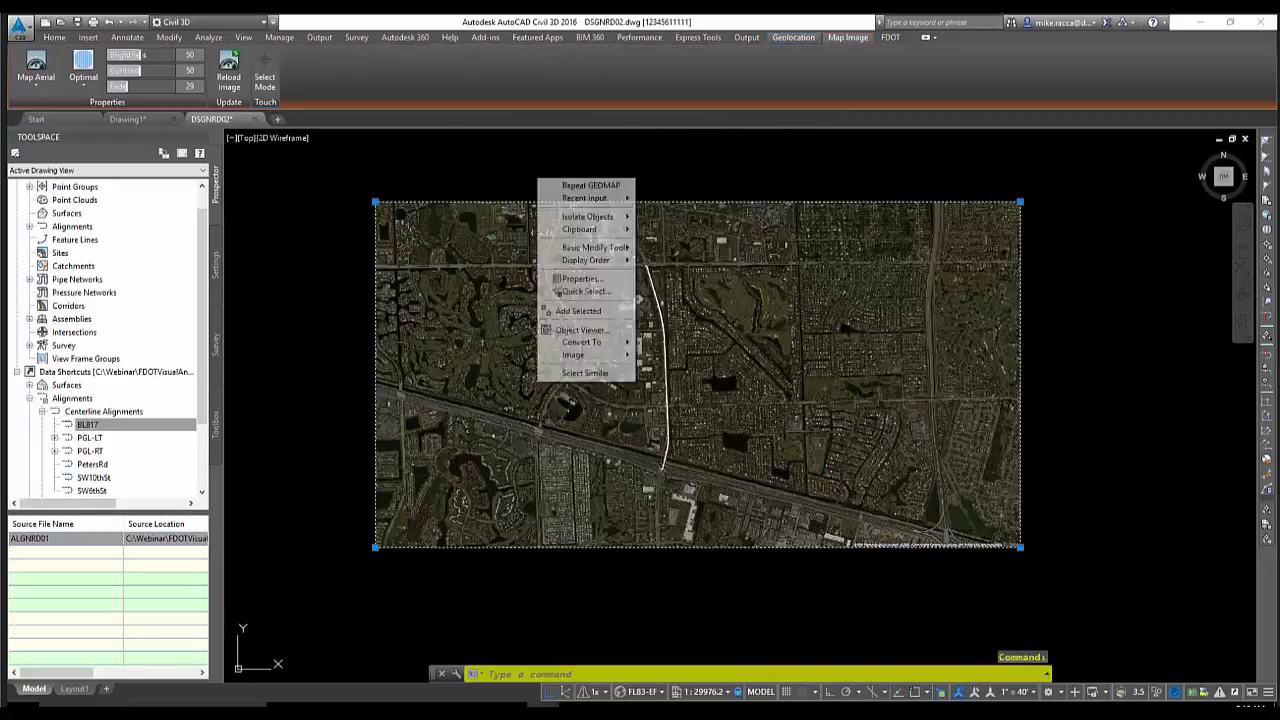
click(580, 280)
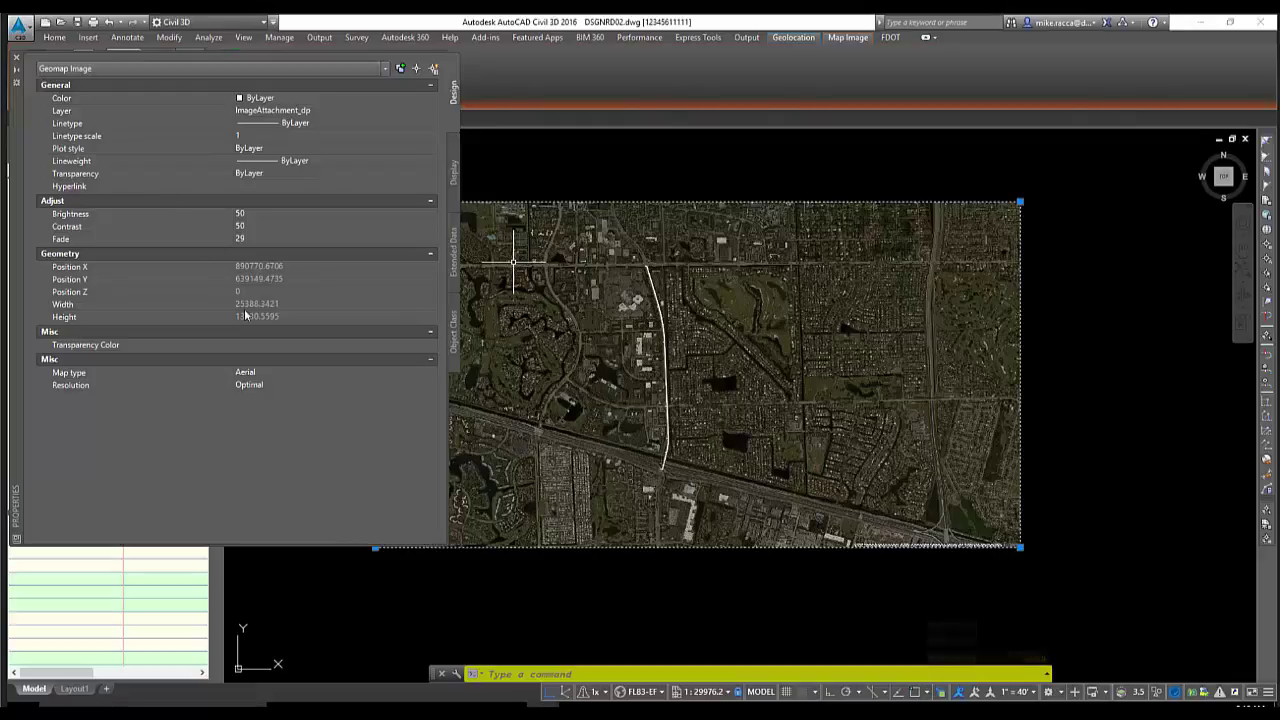
click(16, 58)
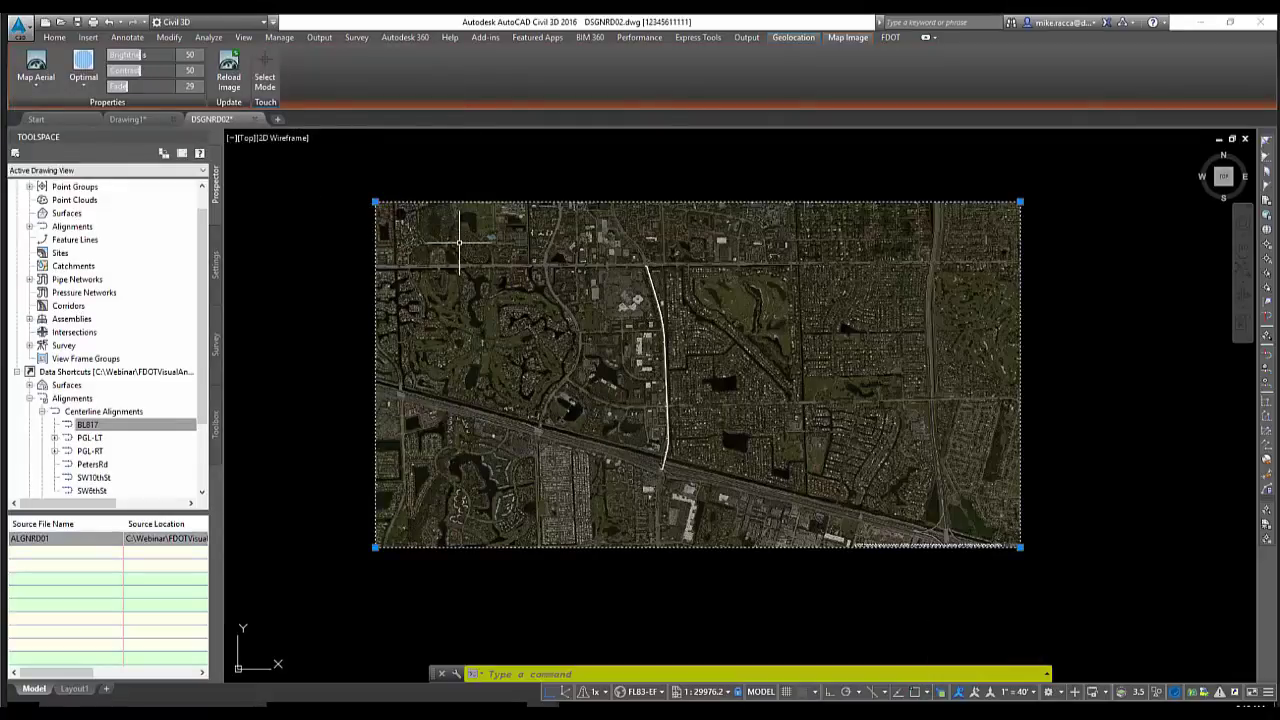
middle_drag(465, 238, 496, 254)
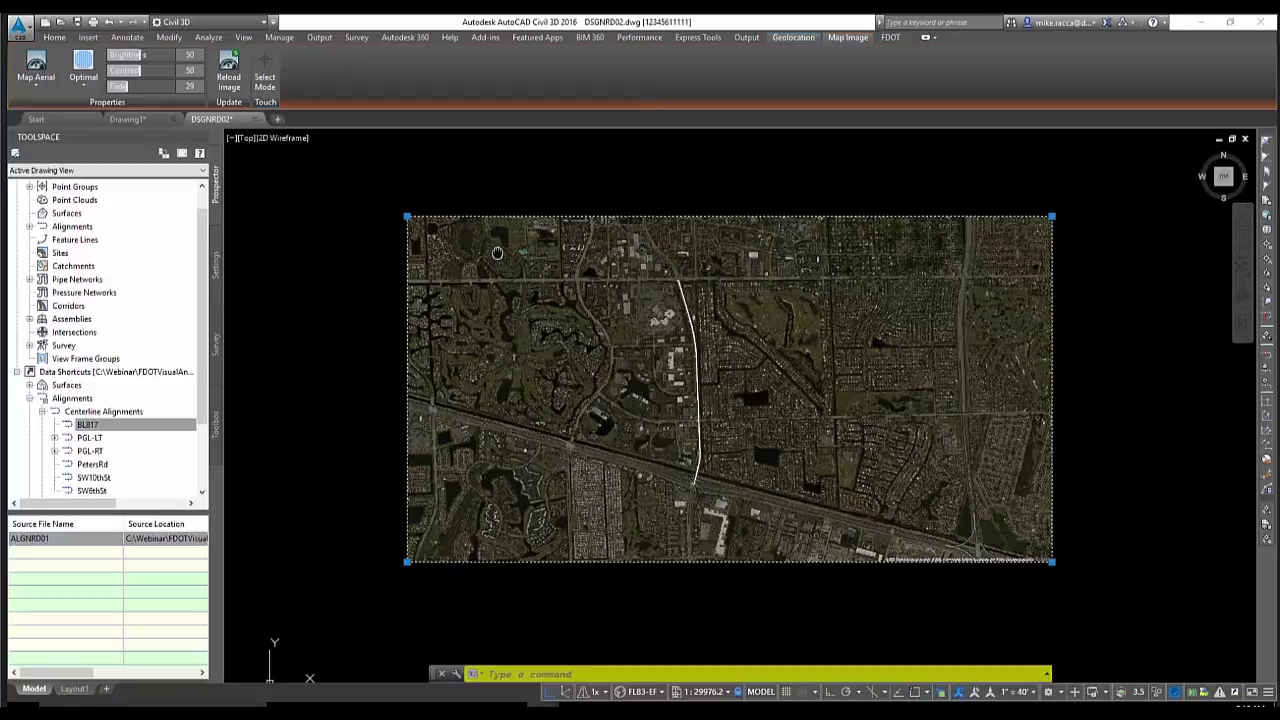
key(Escape)
key(Escape)
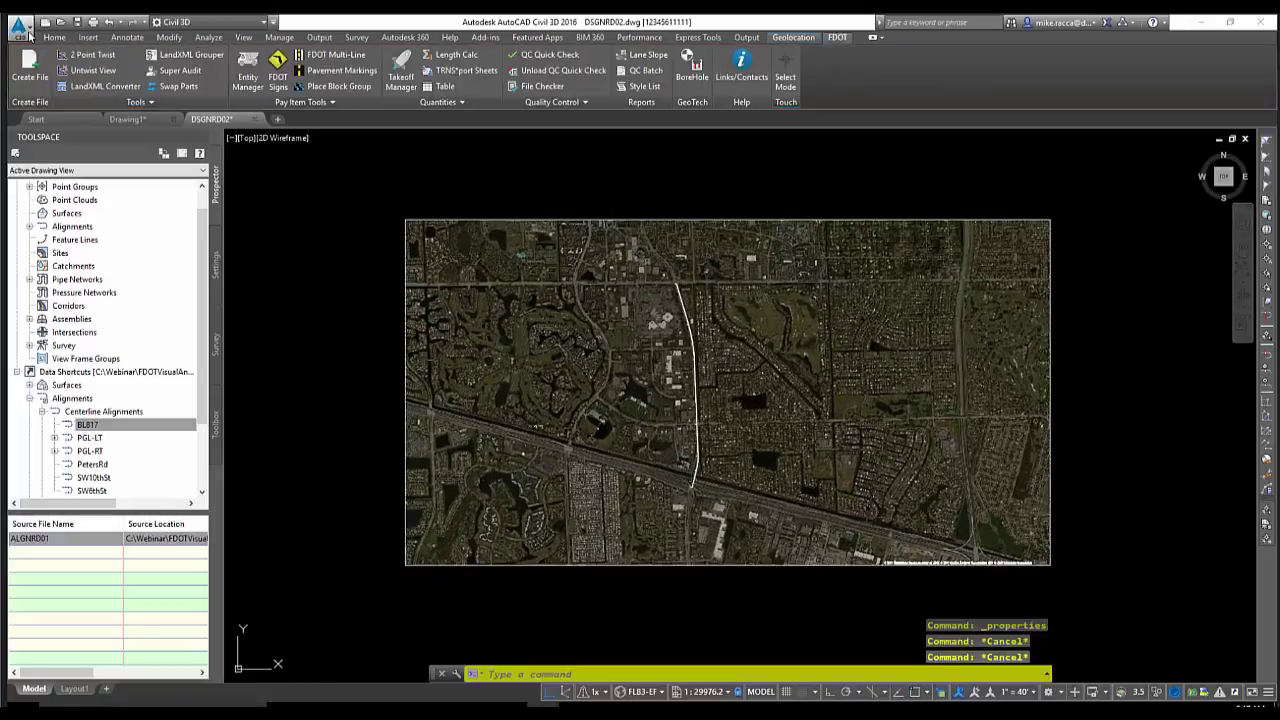
Close DSGNRD02 and browse up to the project's DATA folder
click(18, 26)
click(52, 376)
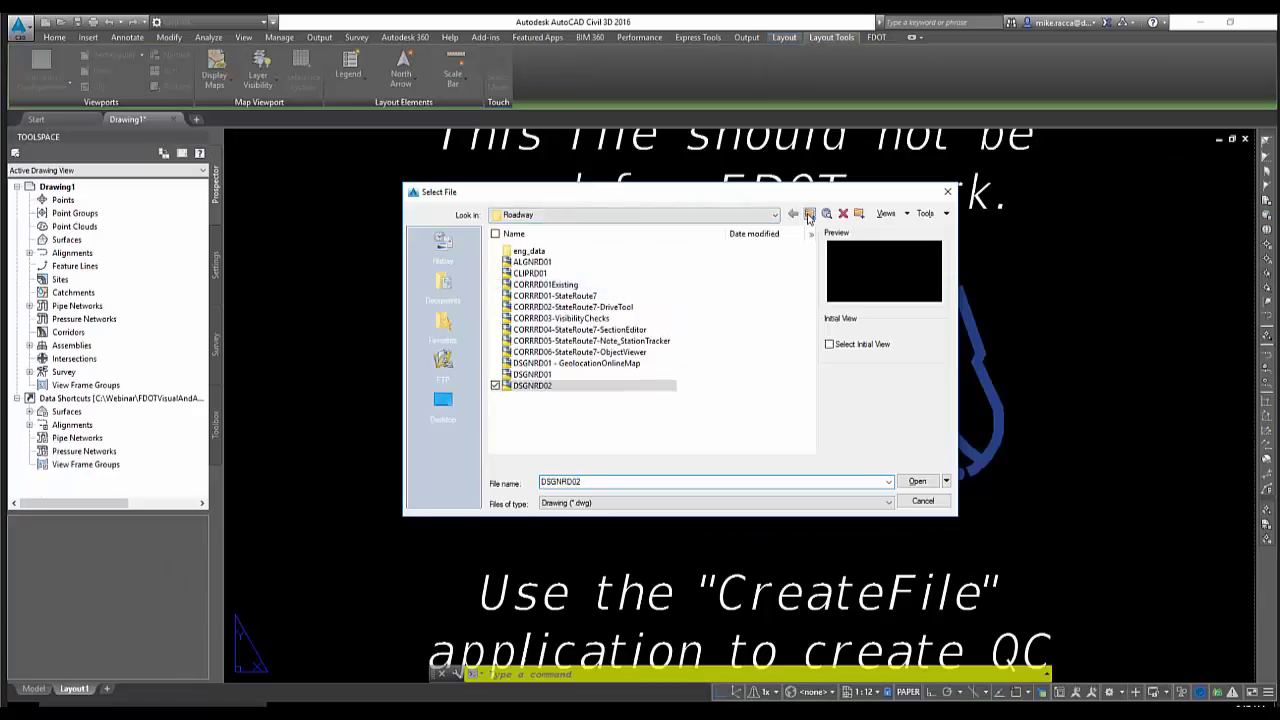
click(810, 214)
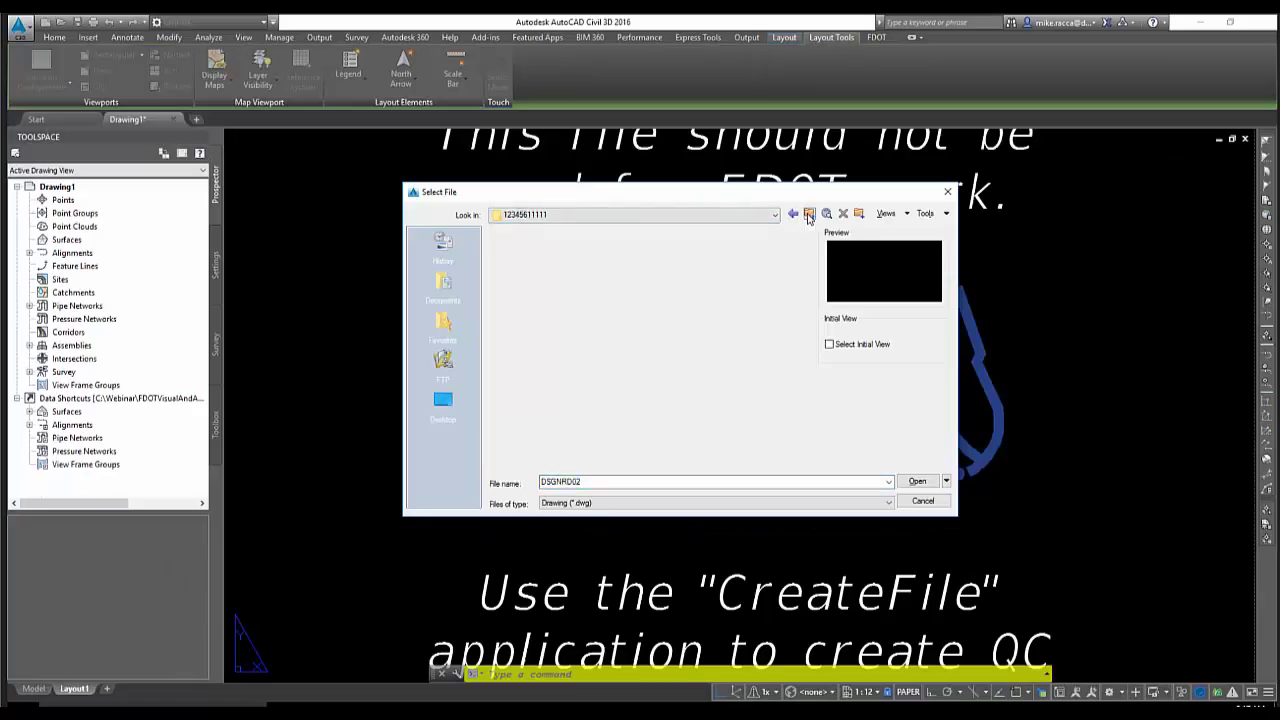
click(810, 214)
click(810, 214)
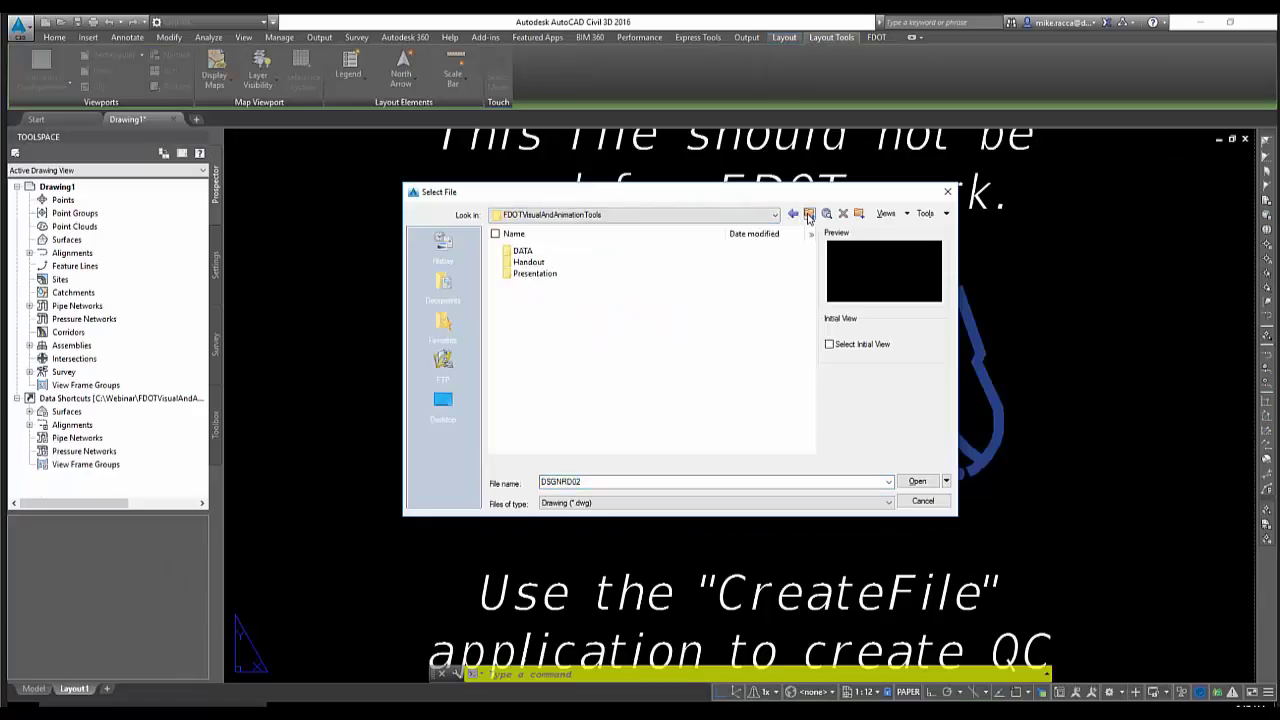
double_click(527, 258)
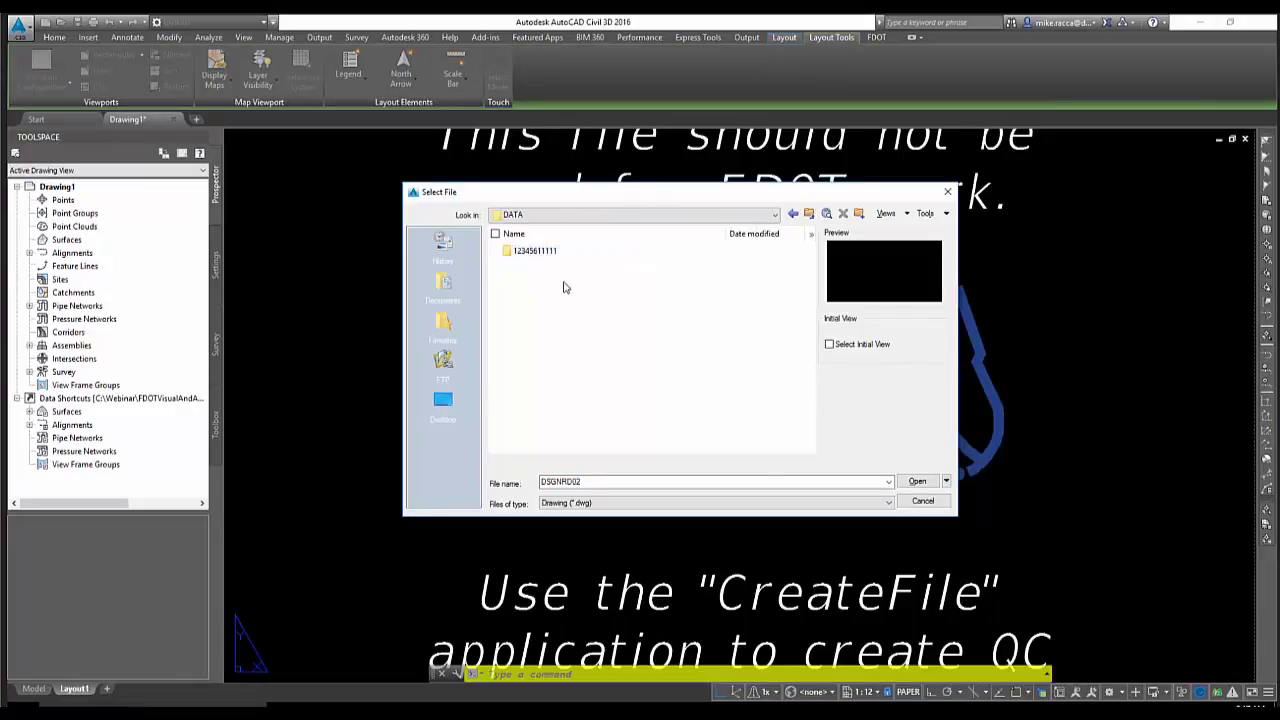
drag(510, 255, 449, 245)
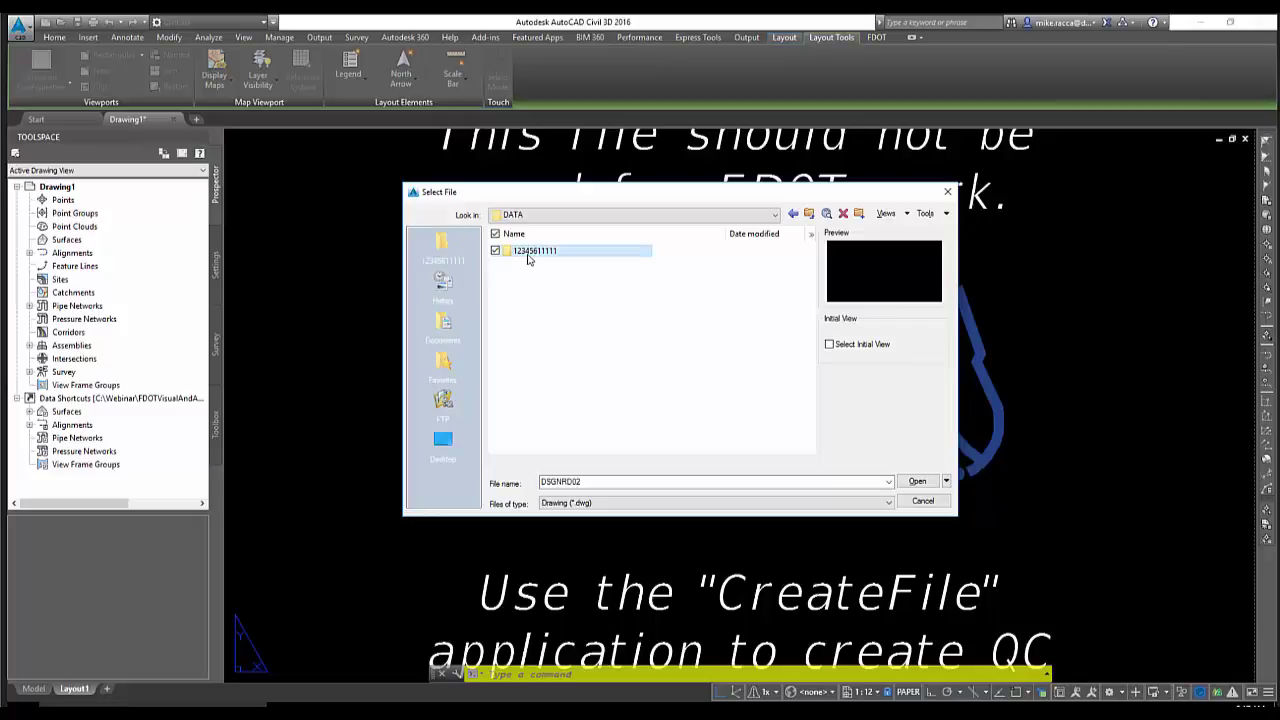
click(453, 246)
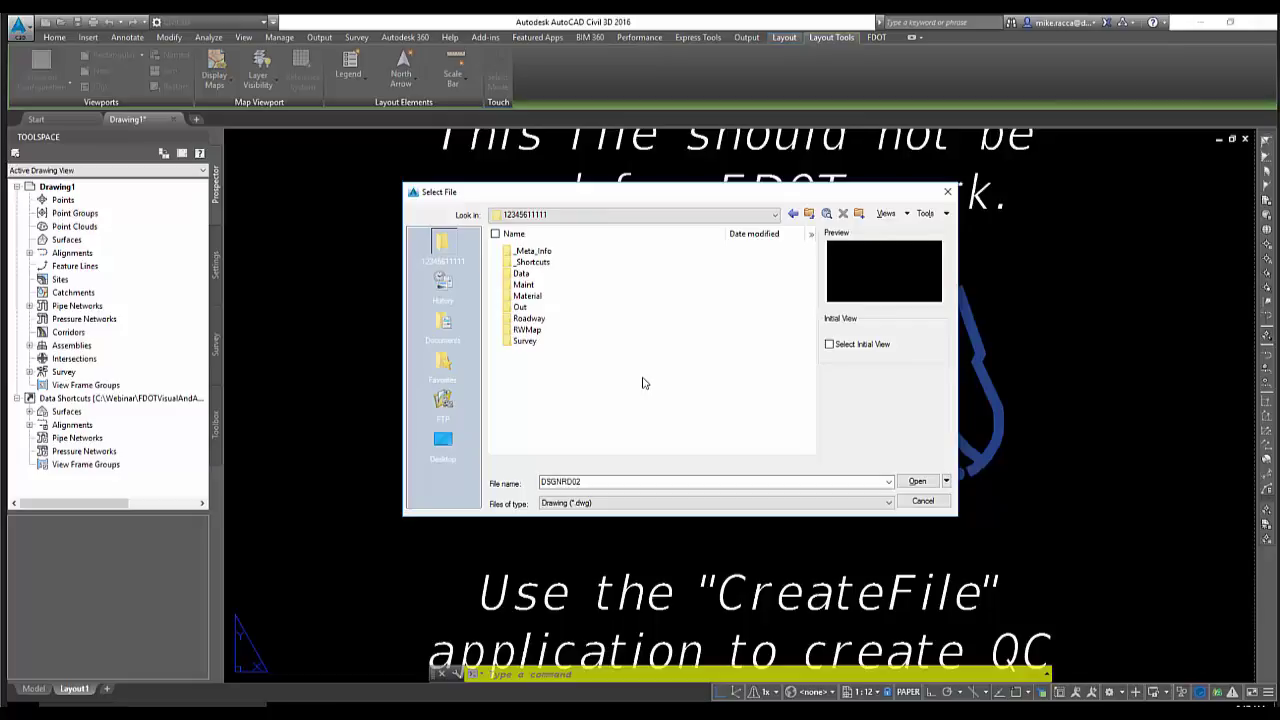
double_click(545, 318)
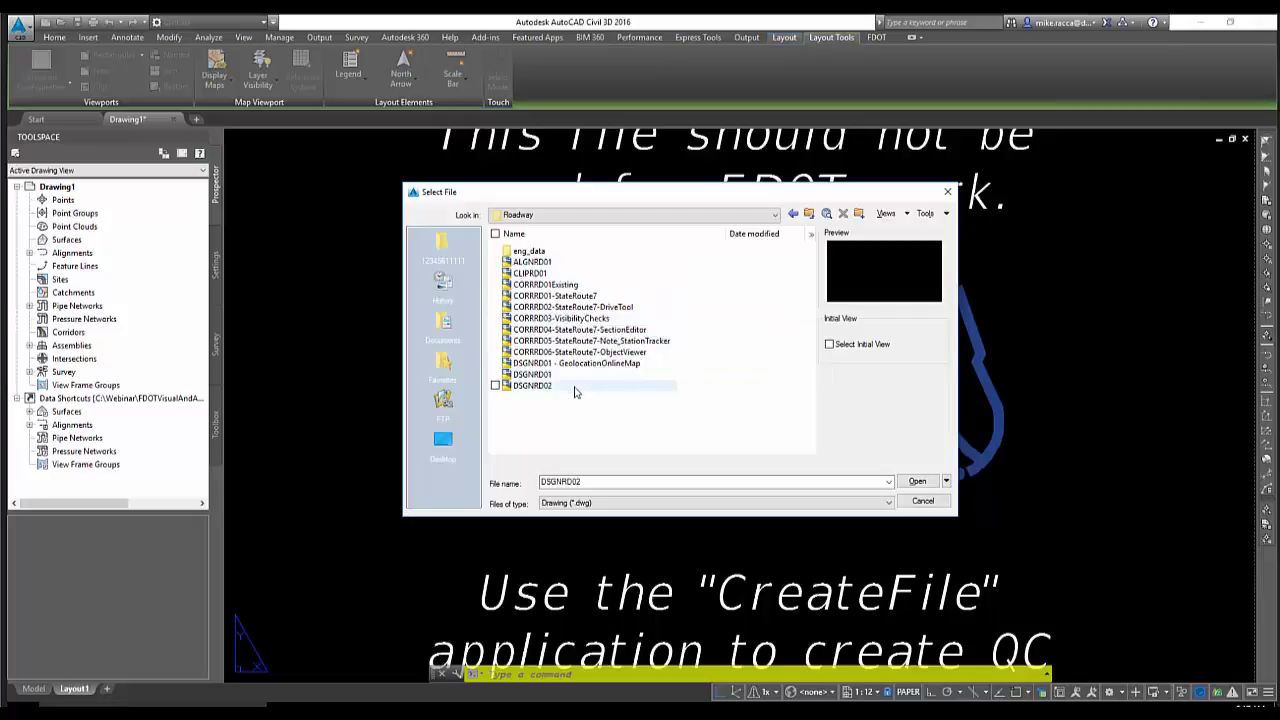
double_click(590, 308)
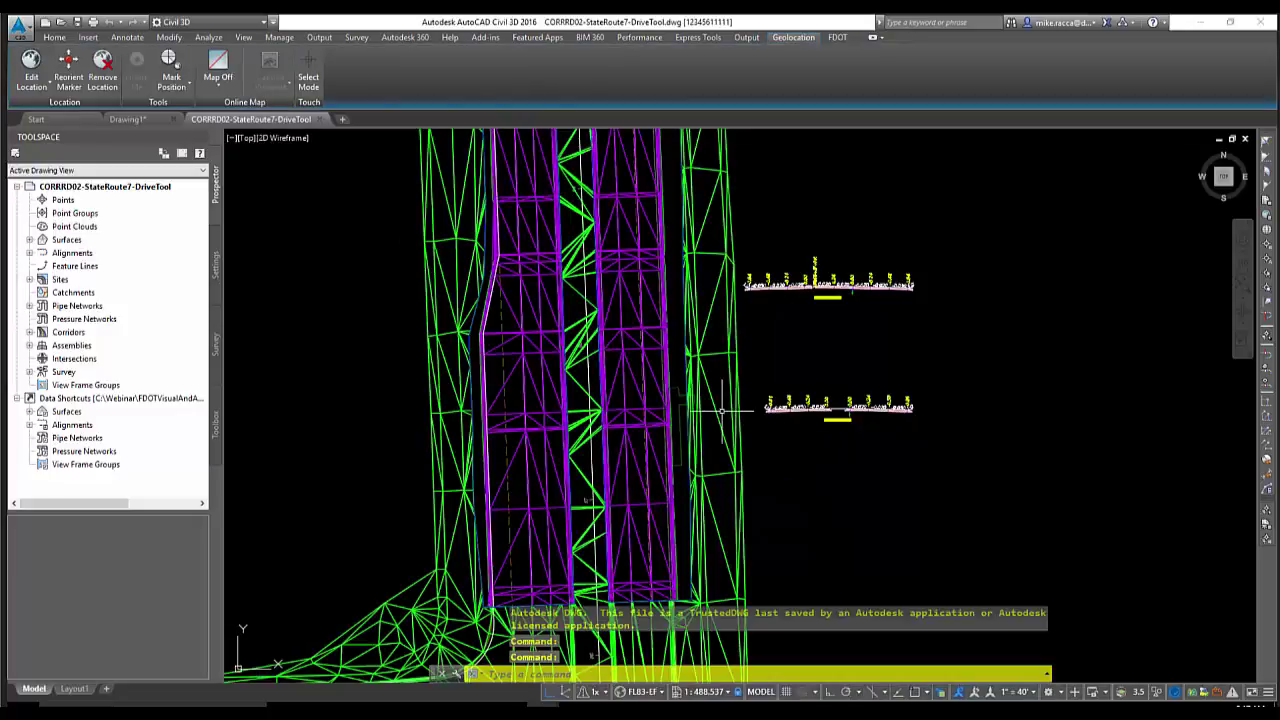
Pan down along the State Route 7 corridor model and switch to the Analyze tools
mouse_move(721, 410)
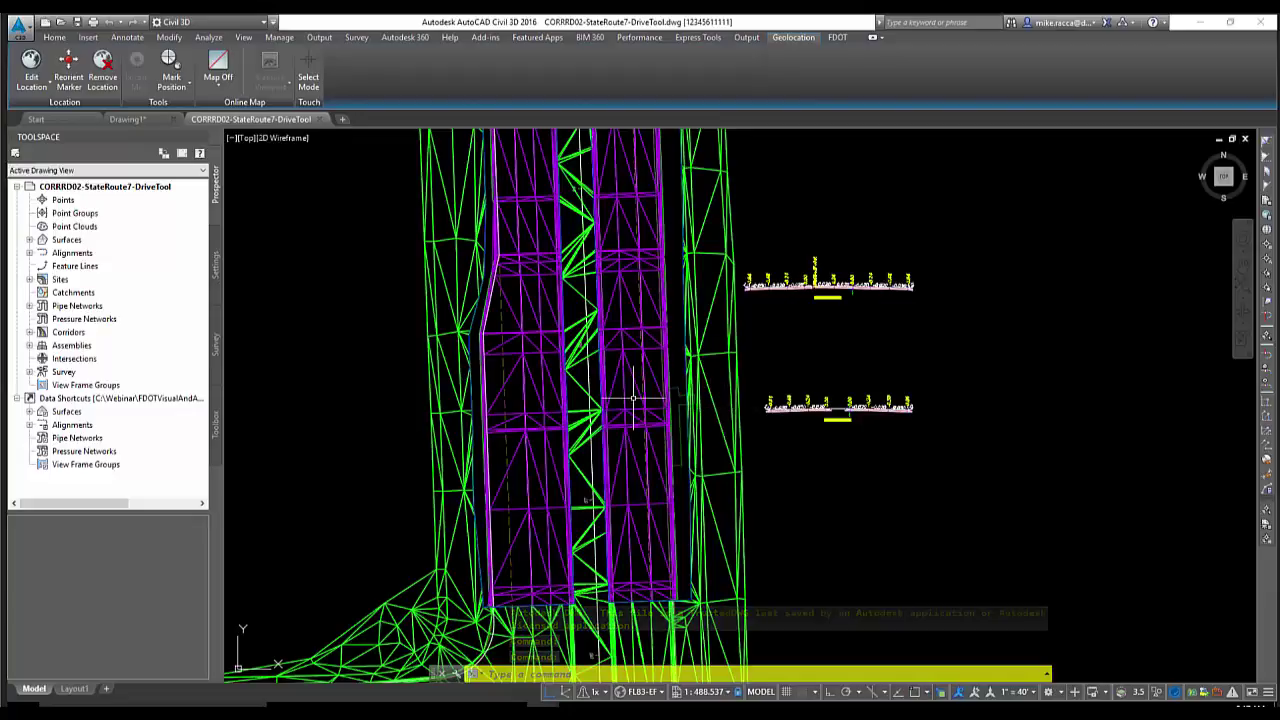
mouse_move(622, 398)
middle_down()
mouse_move(664, 422)
mouse_move(615, 402)
mouse_move(627, 417)
middle_up()
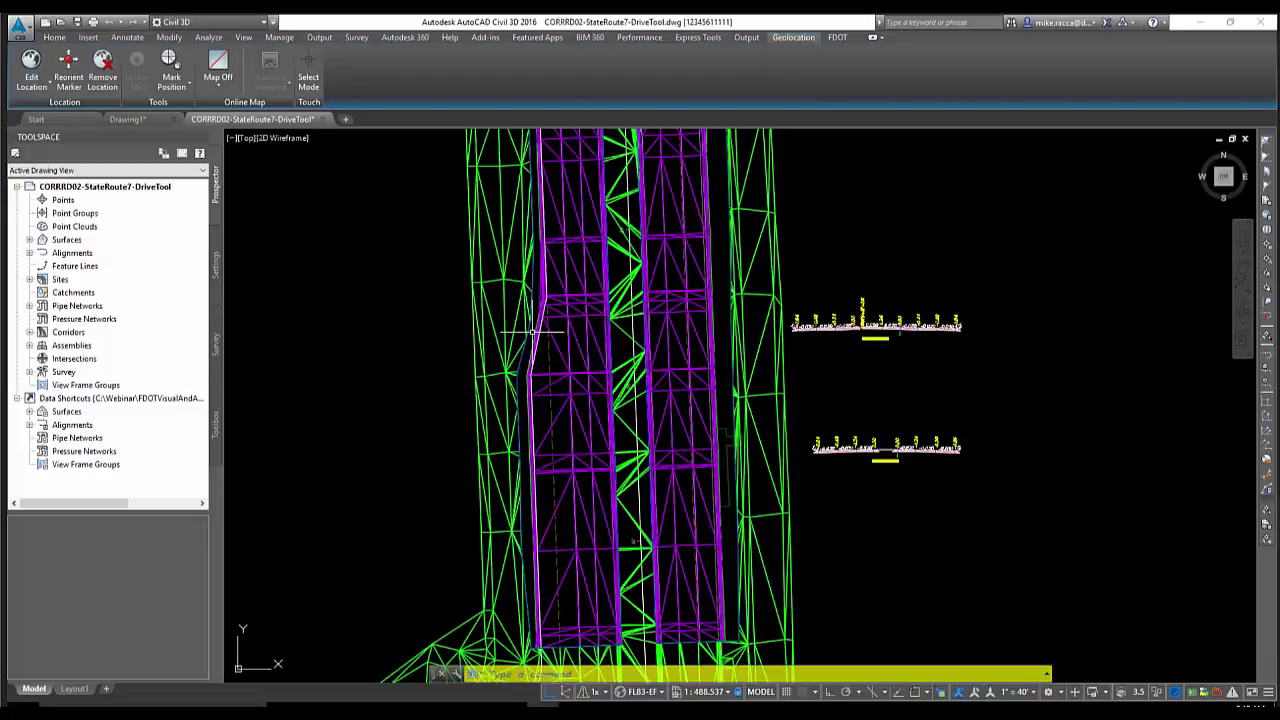
middle_drag(531, 336, 539, 380)
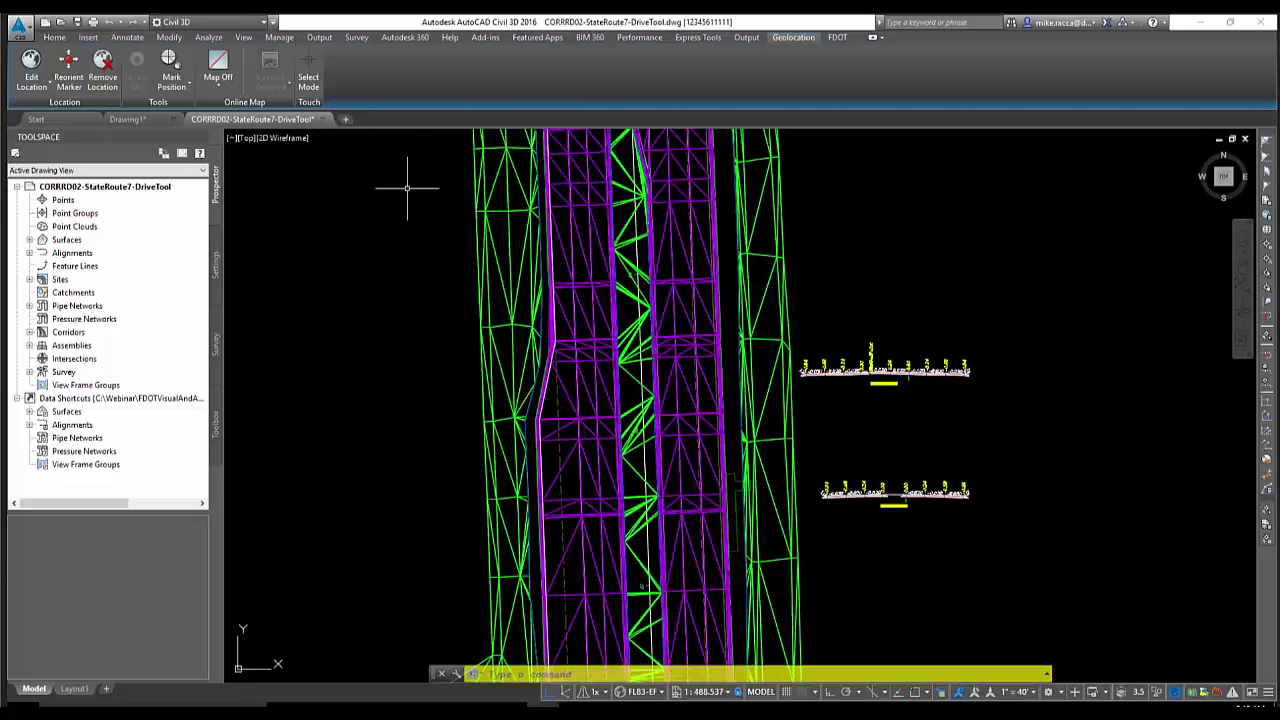
middle_drag(405, 203, 407, 232)
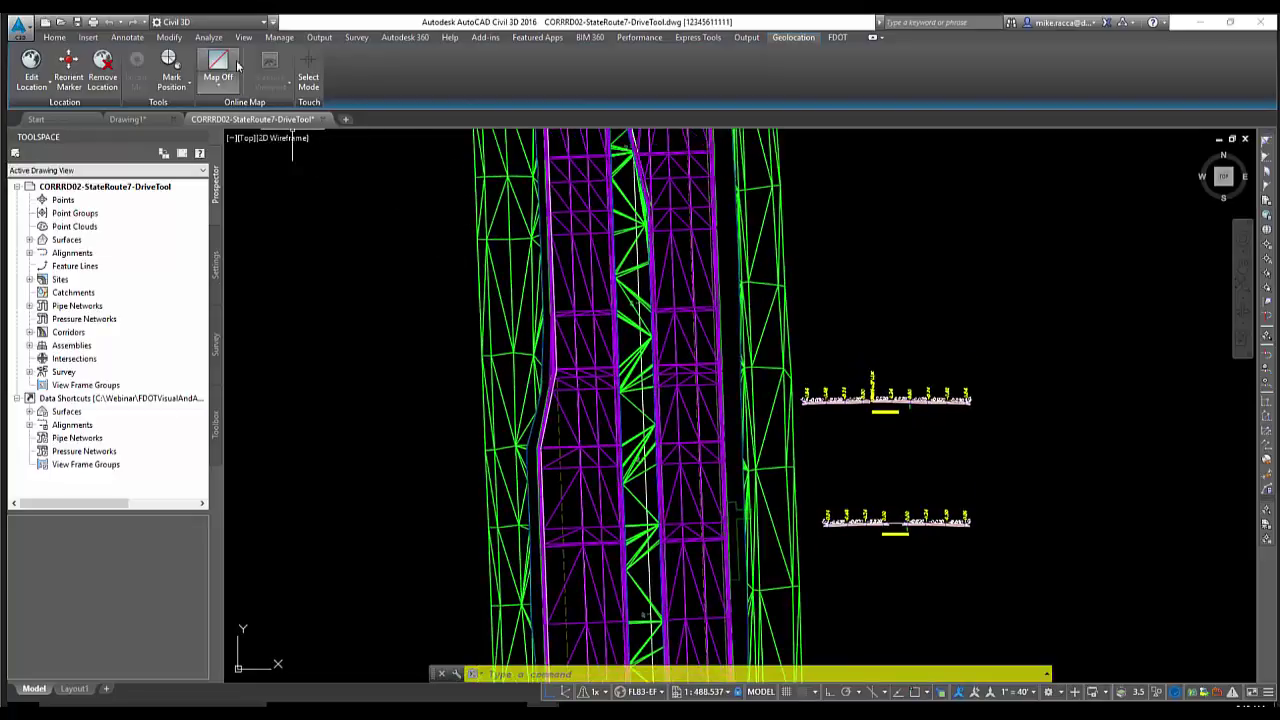
click(210, 38)
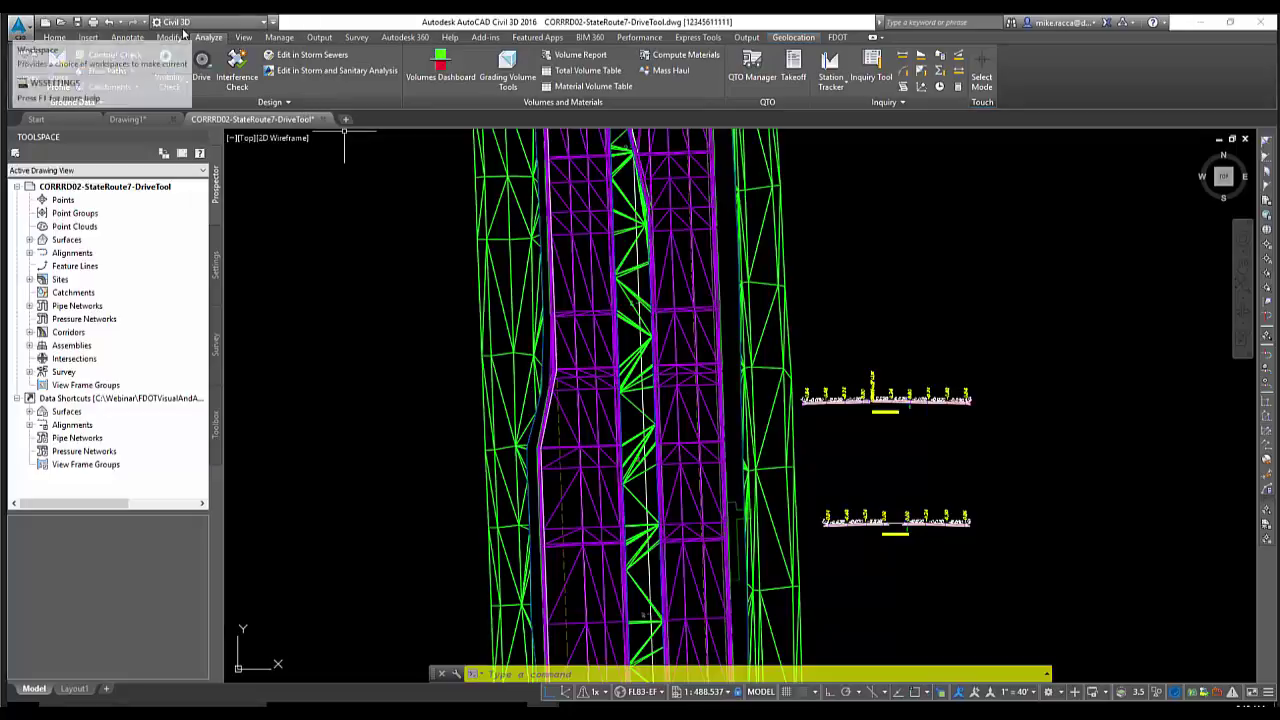
click(203, 63)
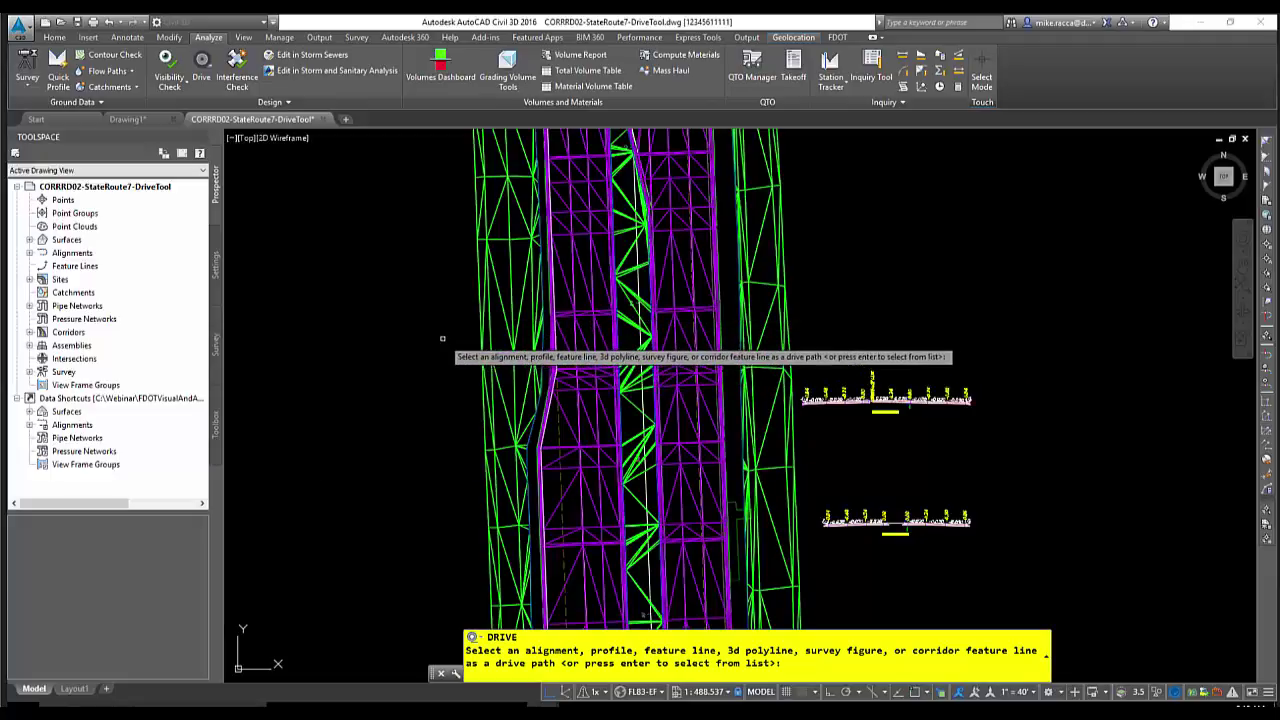
key(Return)
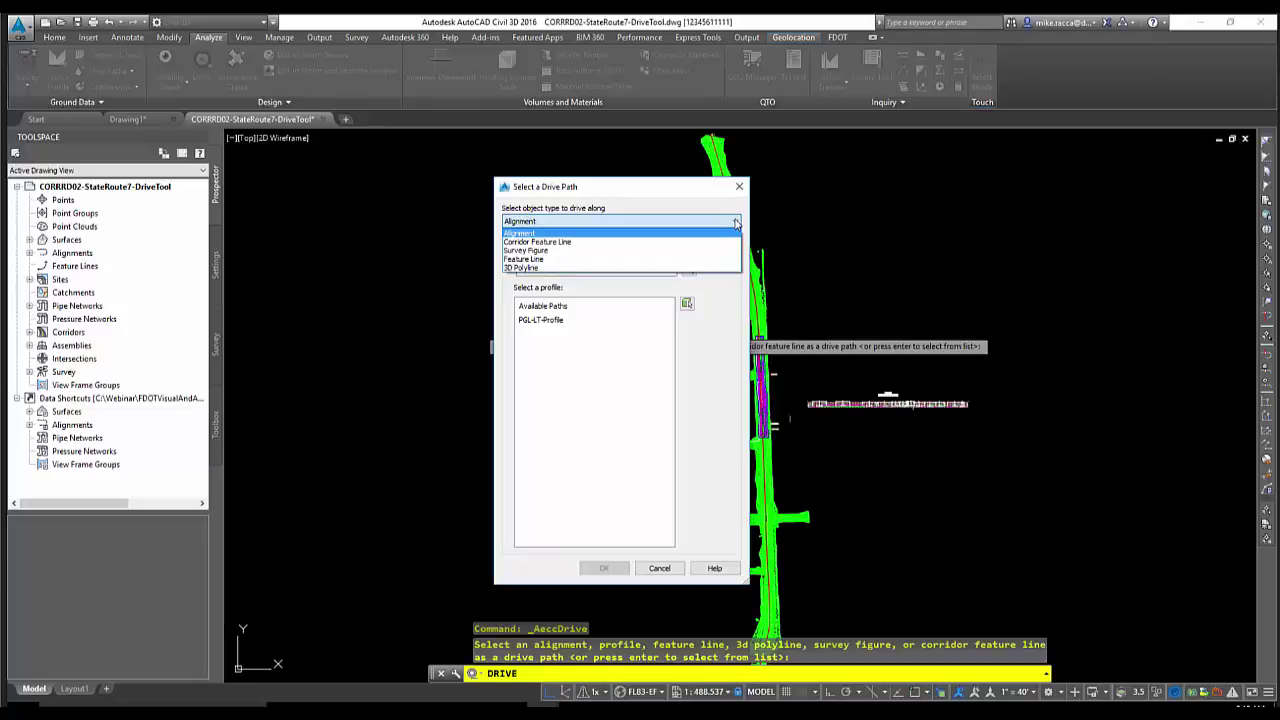
click(645, 236)
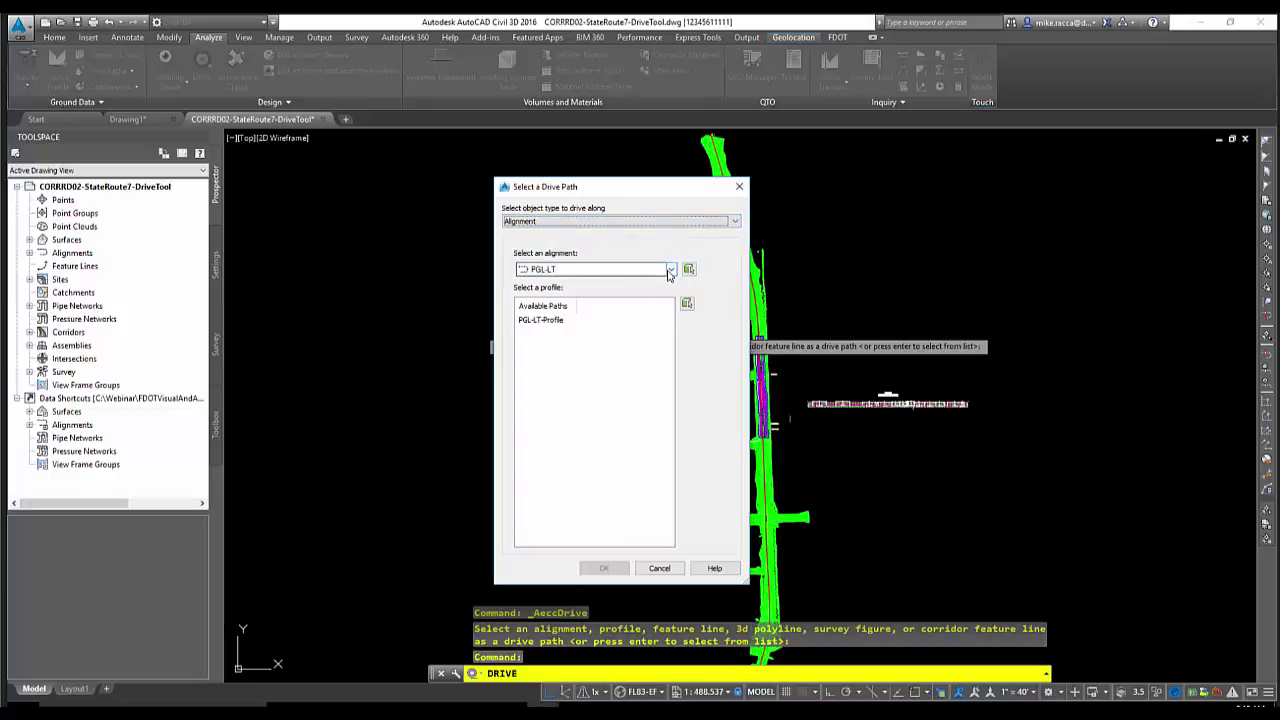
click(670, 270)
click(670, 271)
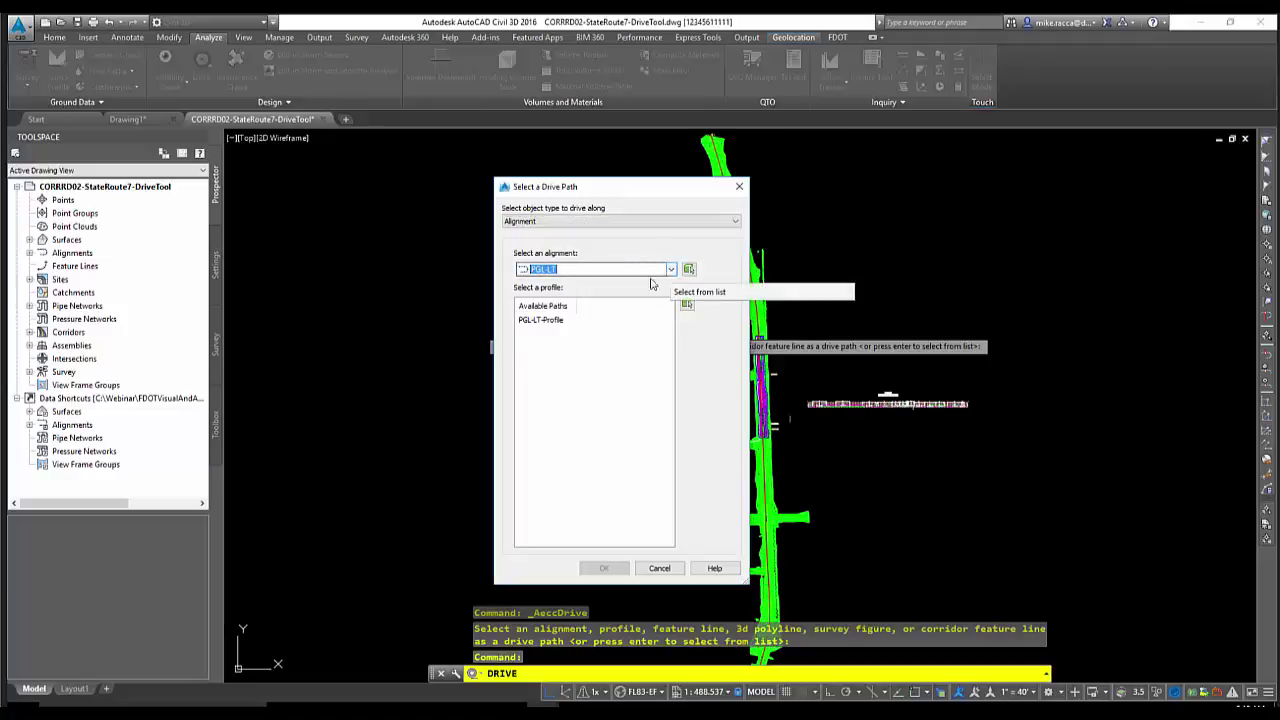
click(670, 271)
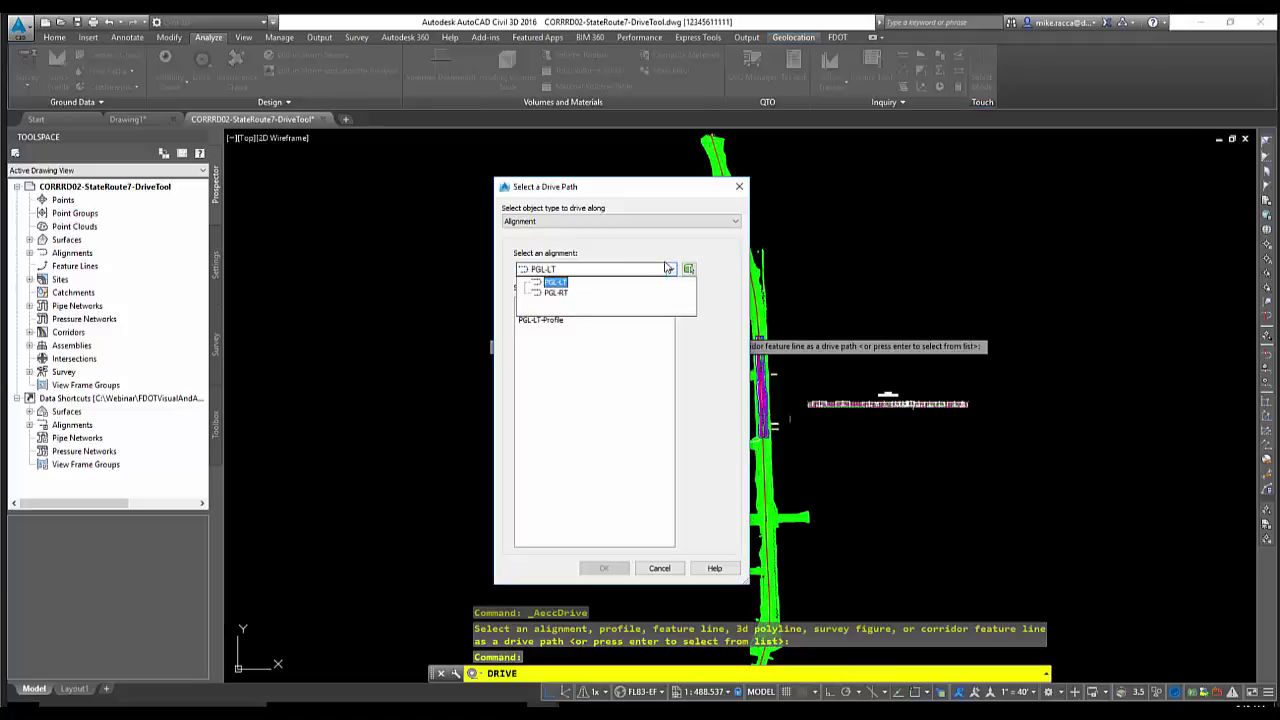
click(668, 270)
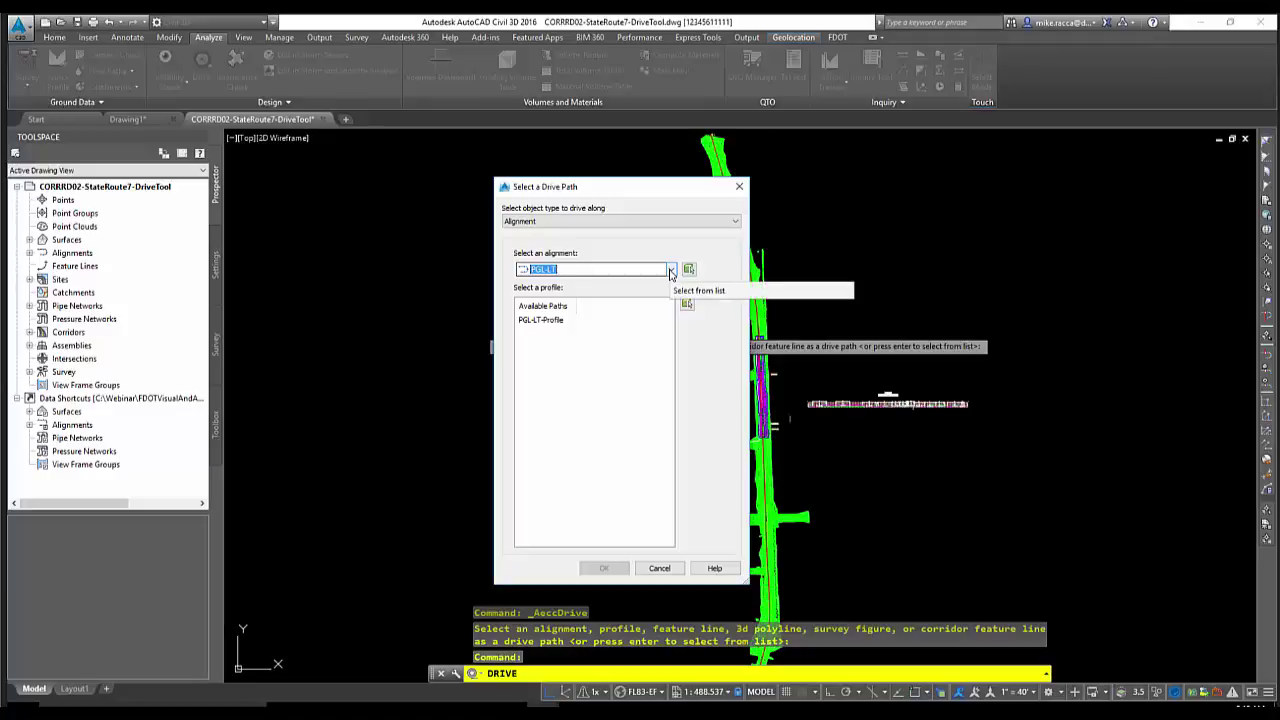
click(671, 271)
click(671, 271)
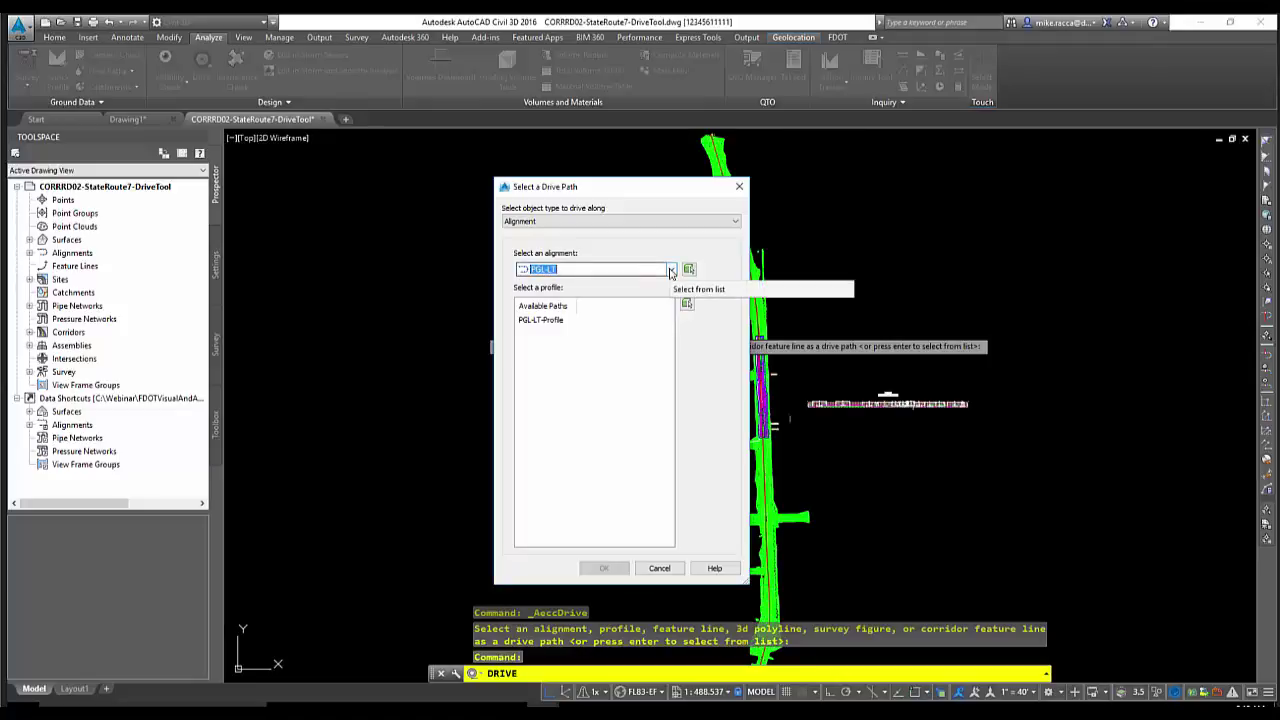
click(657, 569)
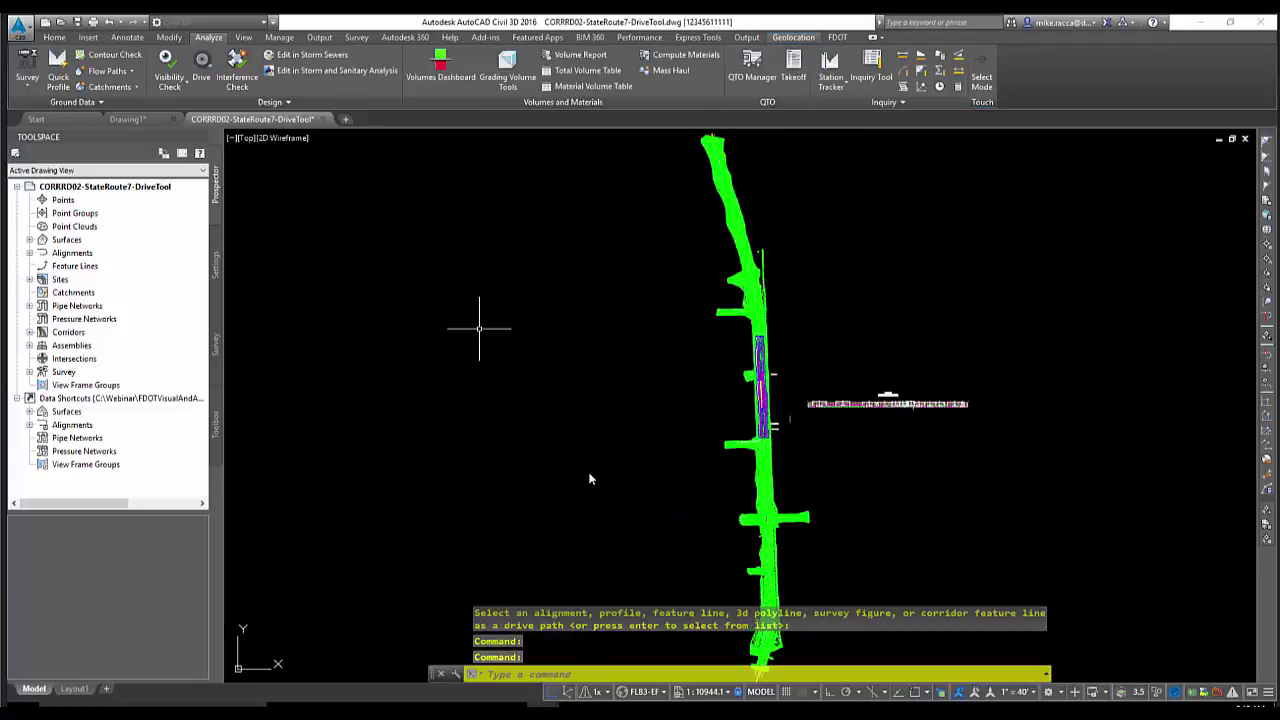
Create an EG surface profile along the BL817 alignment
click(29, 253)
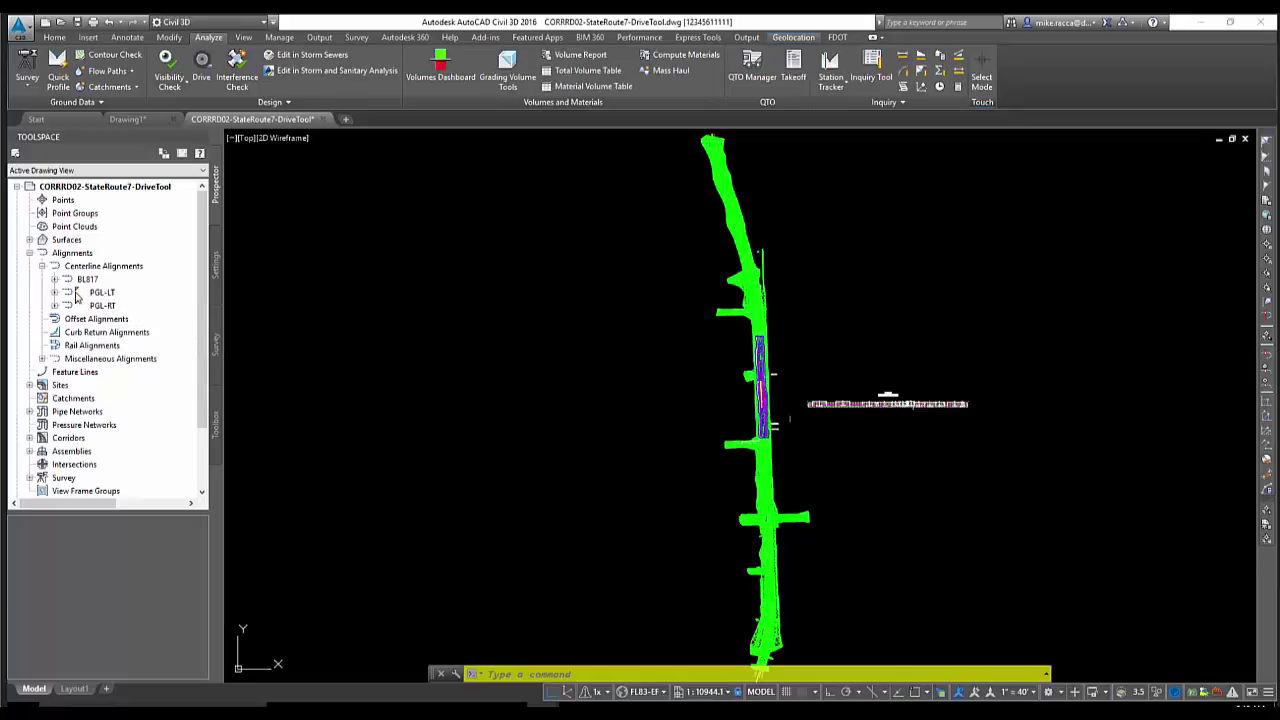
click(88, 281)
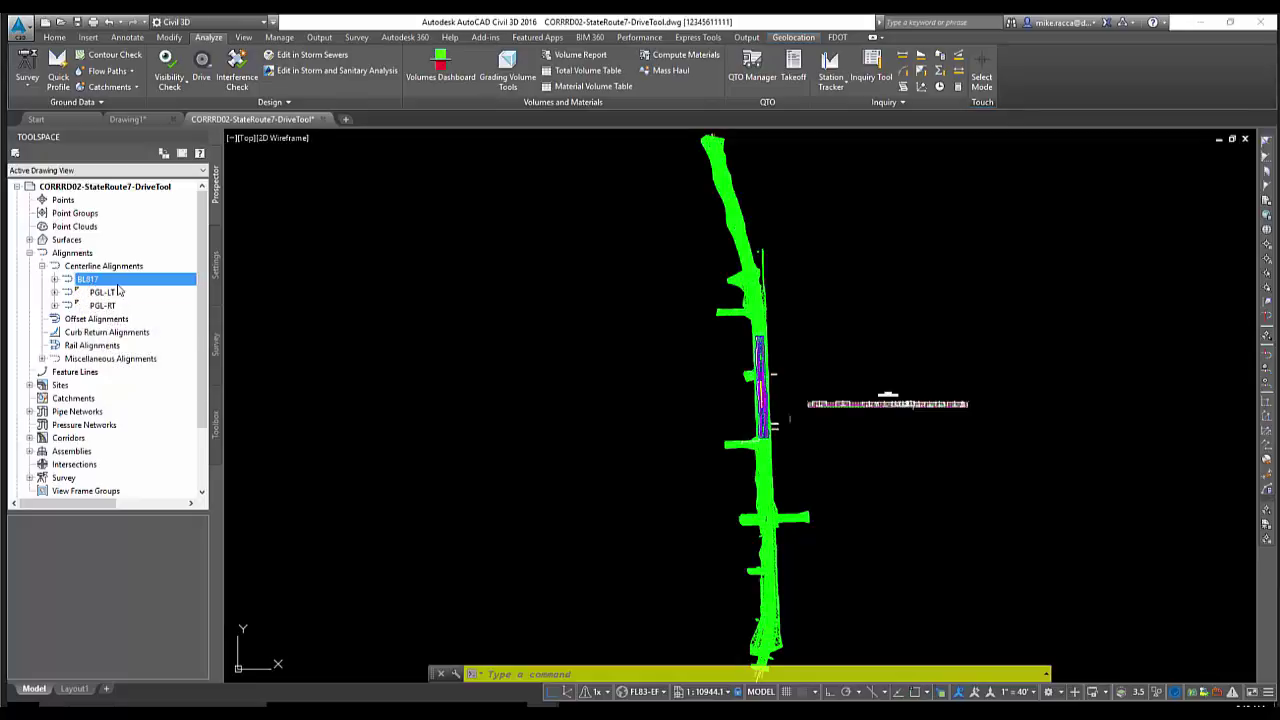
click(55, 38)
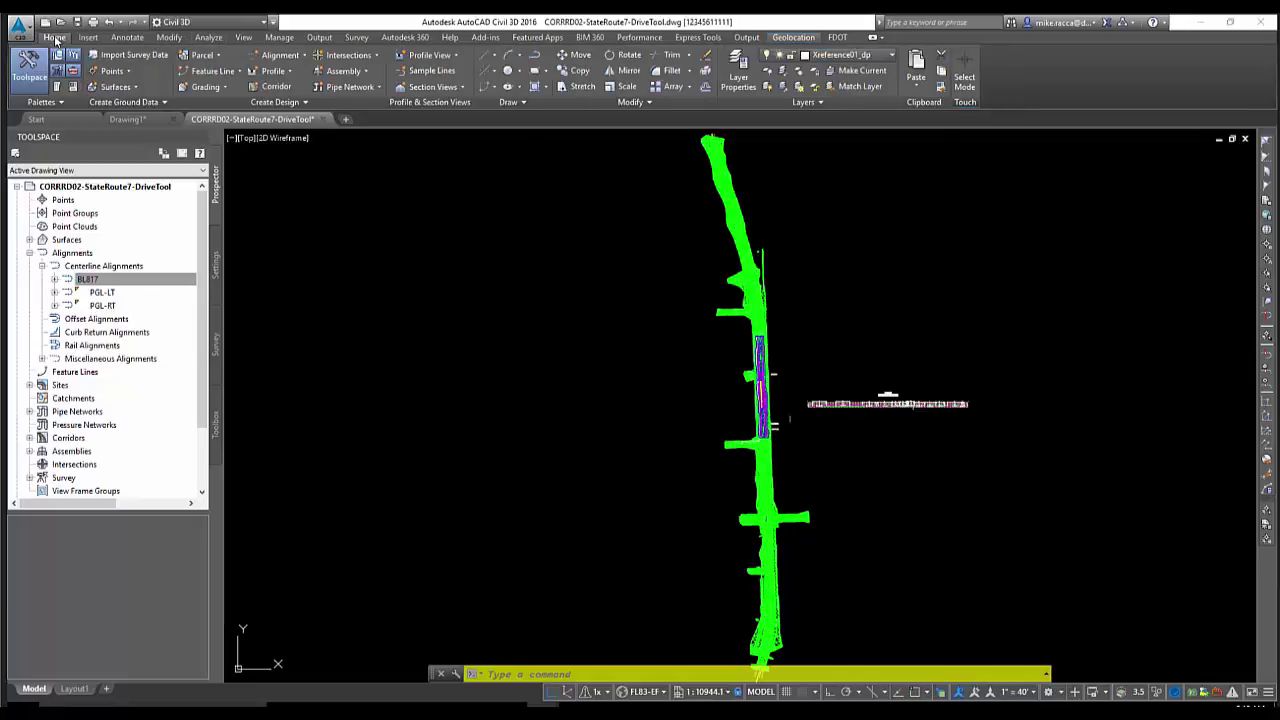
click(278, 73)
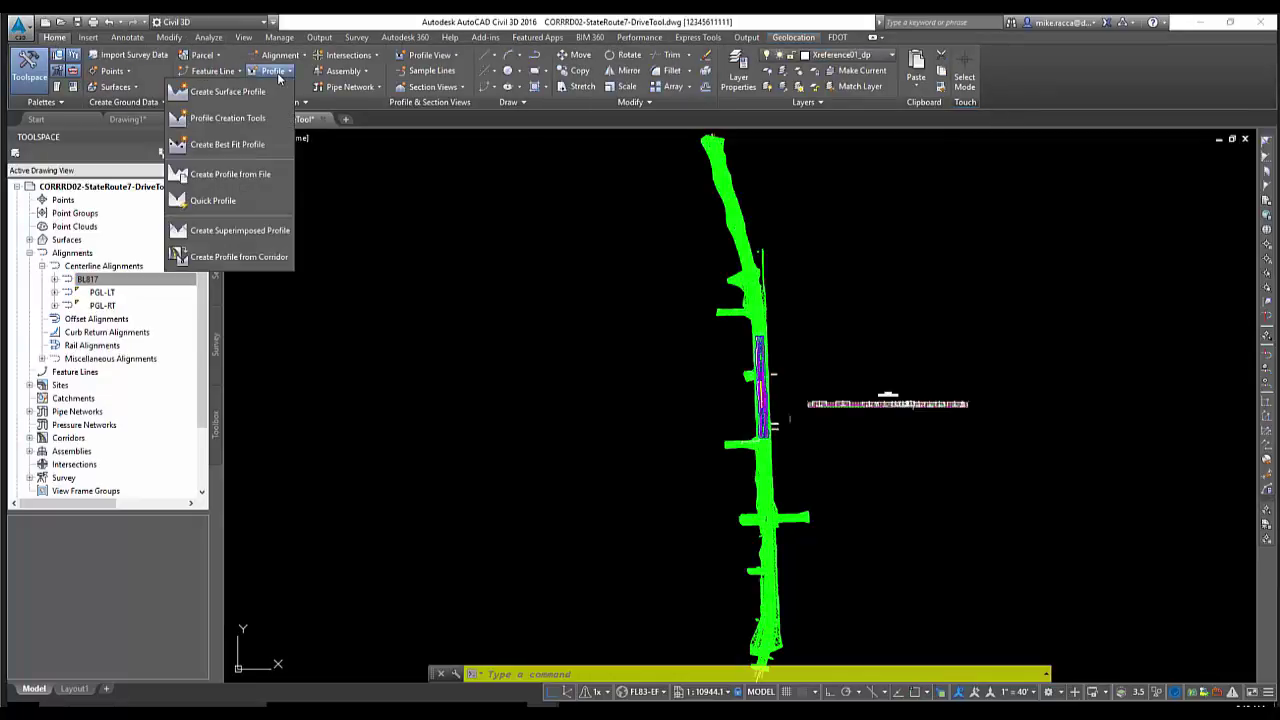
click(258, 92)
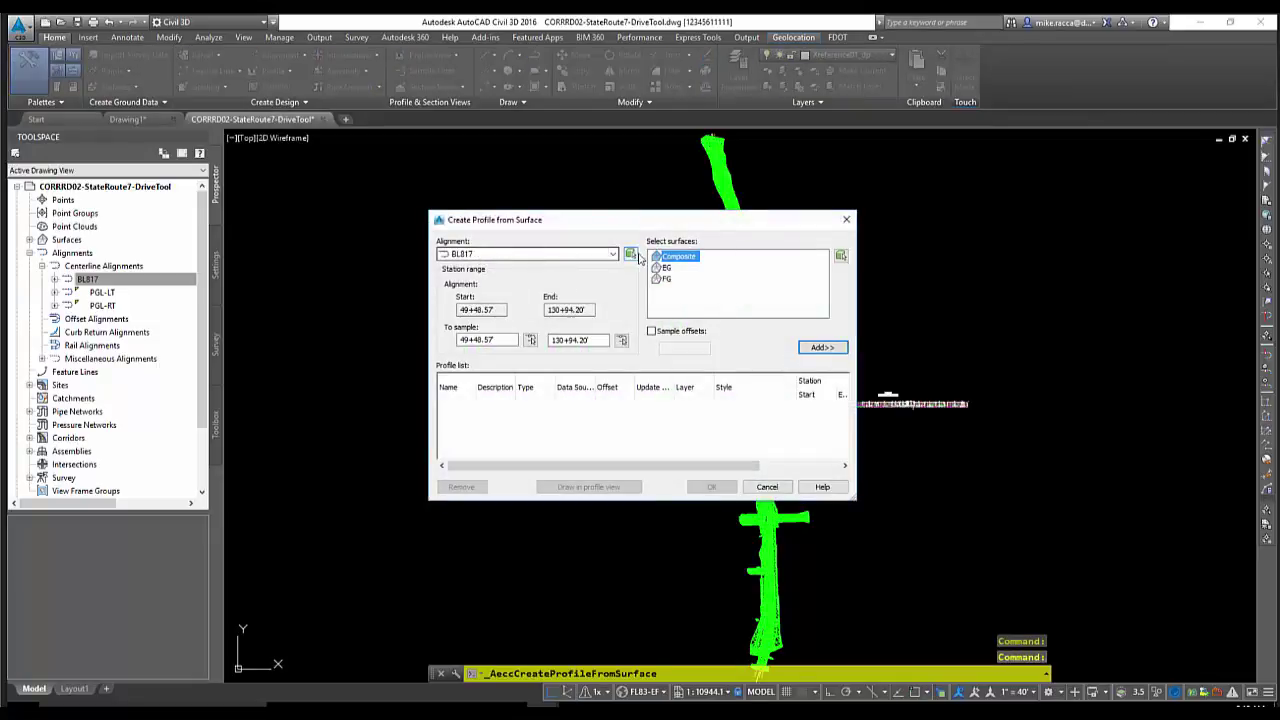
click(666, 267)
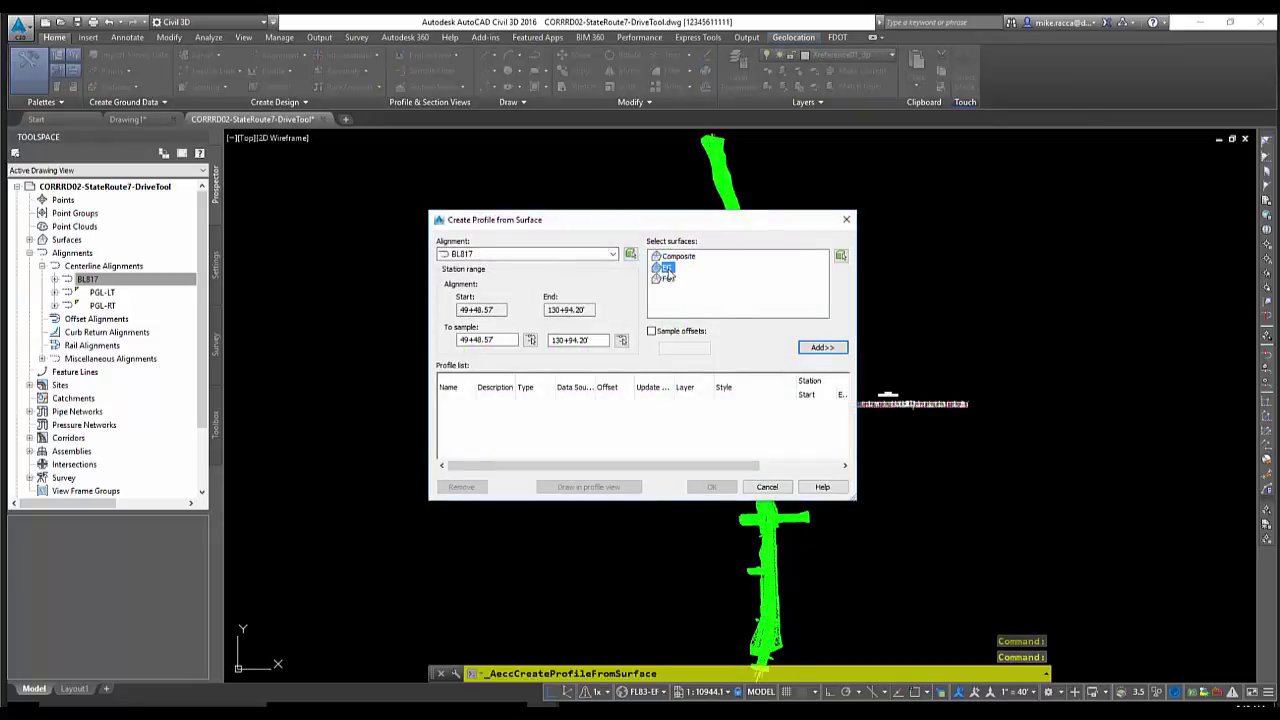
click(824, 348)
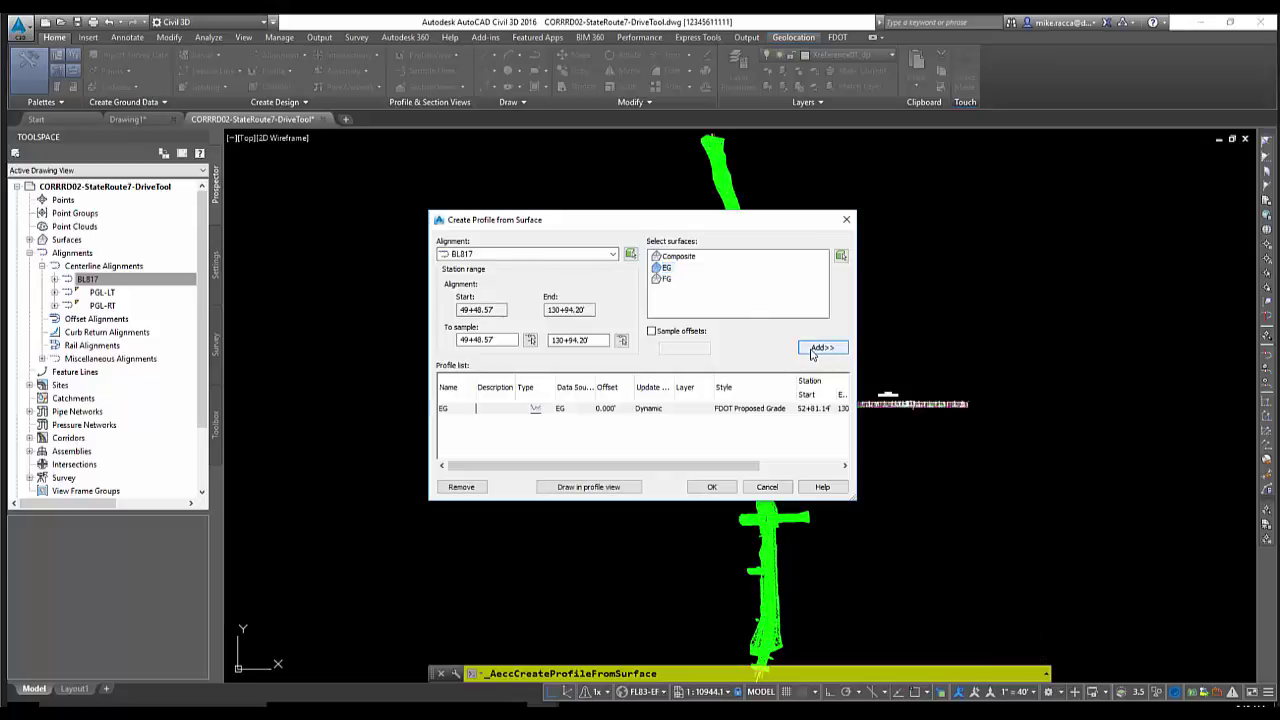
click(712, 488)
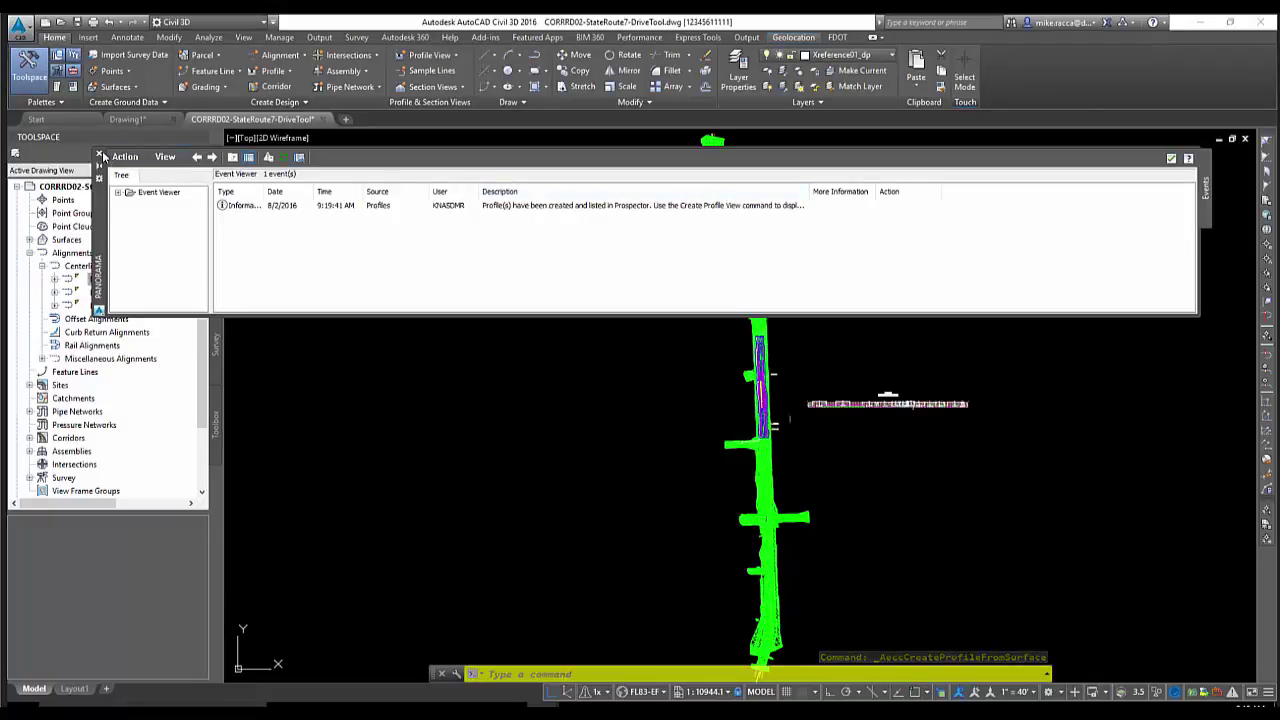
Close the event viewer, select BL817 and return to the Analyze tab
click(99, 154)
click(165, 283)
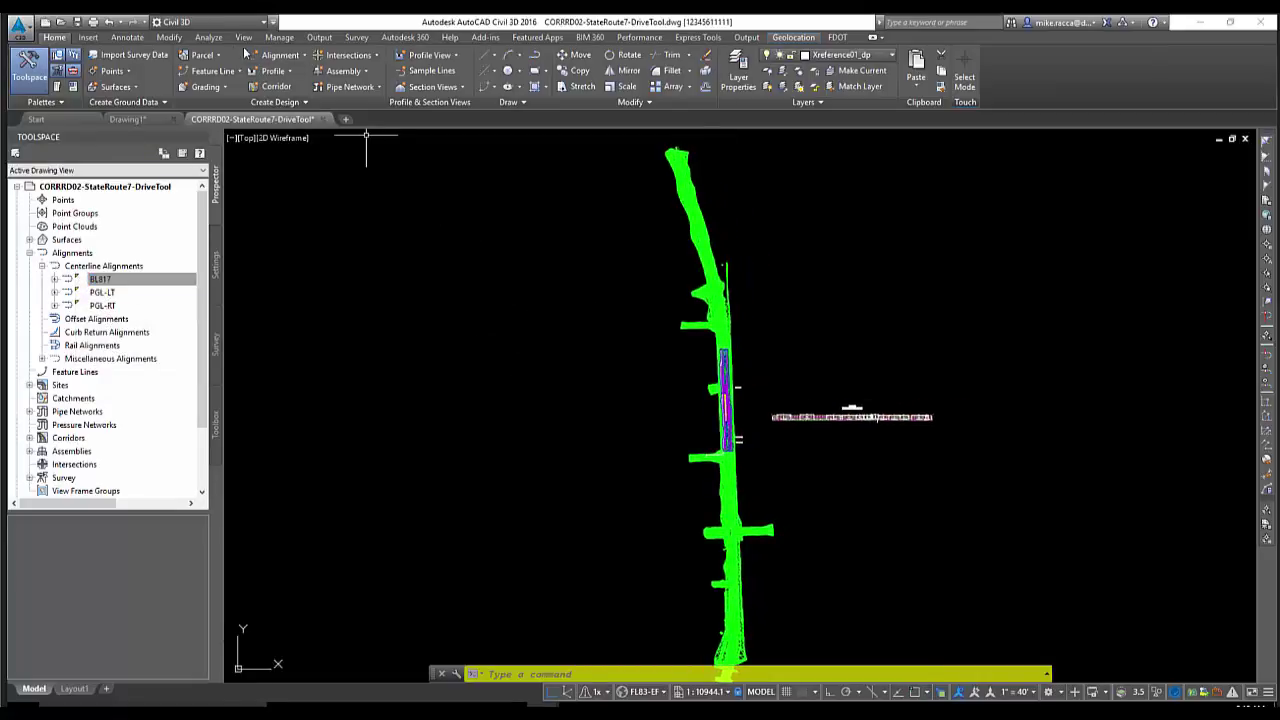
click(210, 37)
Try driving BL817 on the EG profile, then cancel the Drive command
click(201, 77)
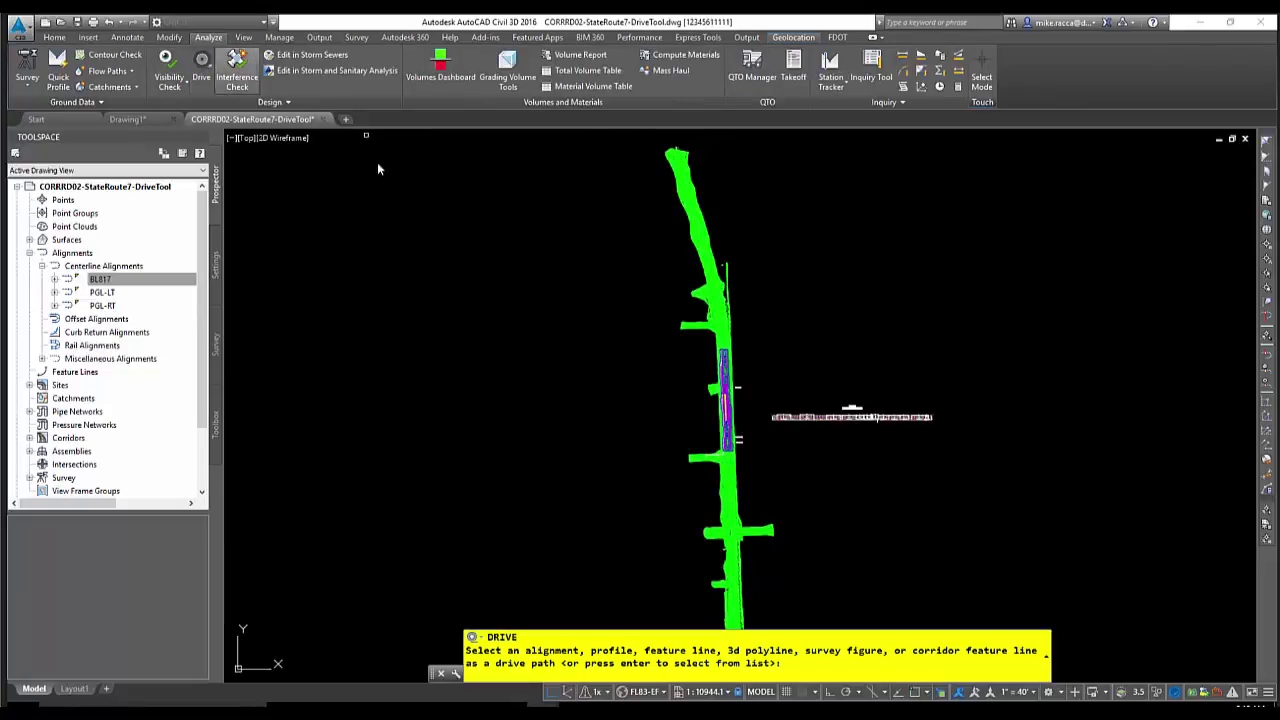
key(Return)
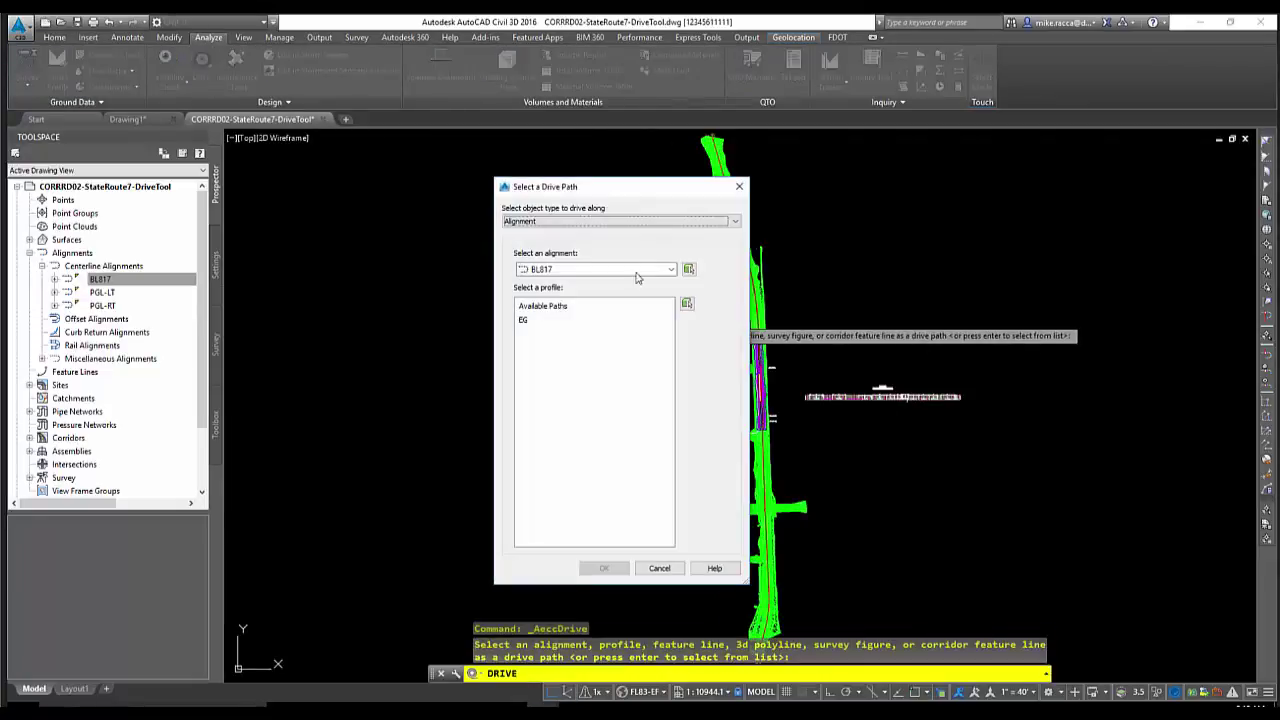
click(670, 269)
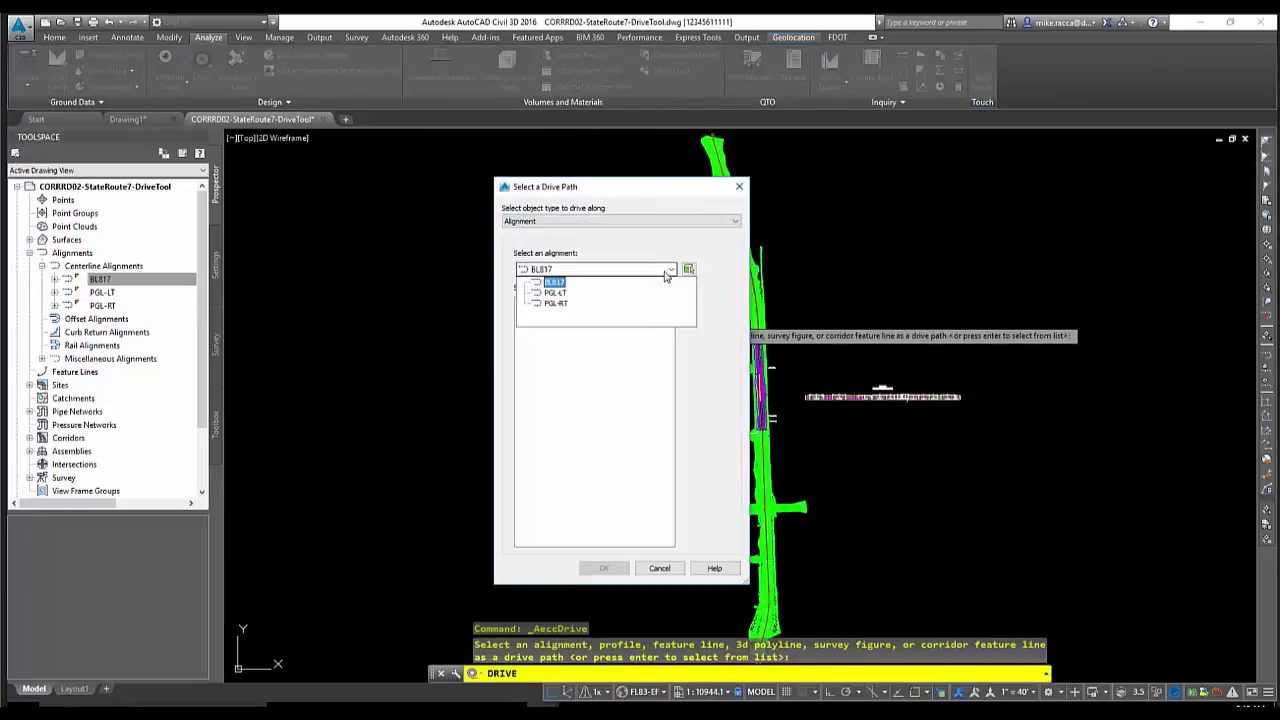
click(558, 284)
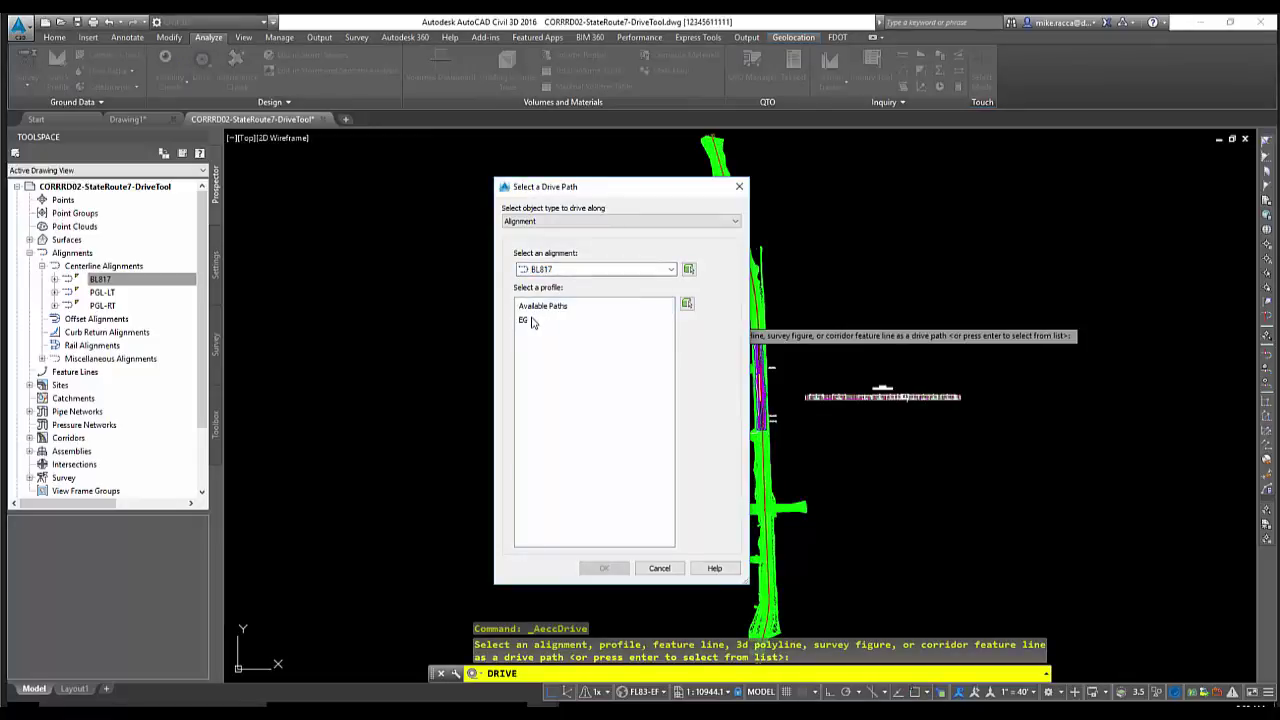
click(530, 321)
click(659, 568)
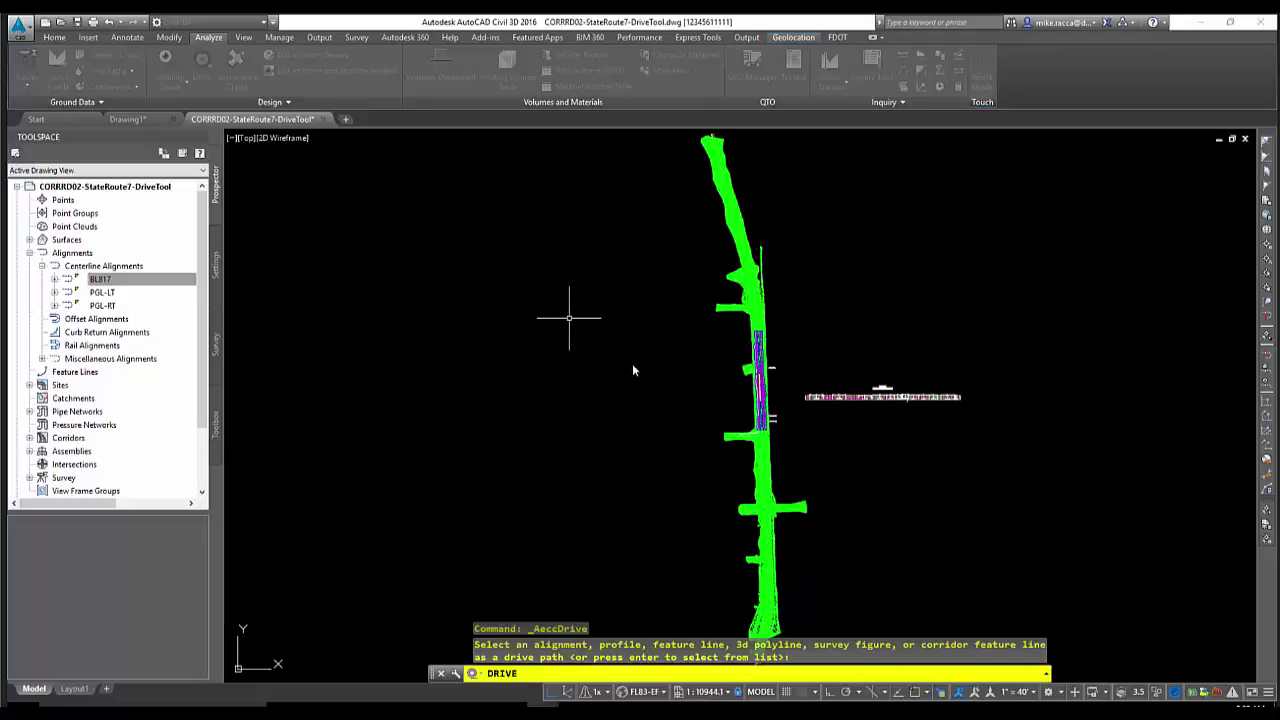
key(Escape)
click(655, 335)
key(Escape)
Start Drive from BL817 in Prospector to bring up the profile list
scroll(712, 366, up, 2)
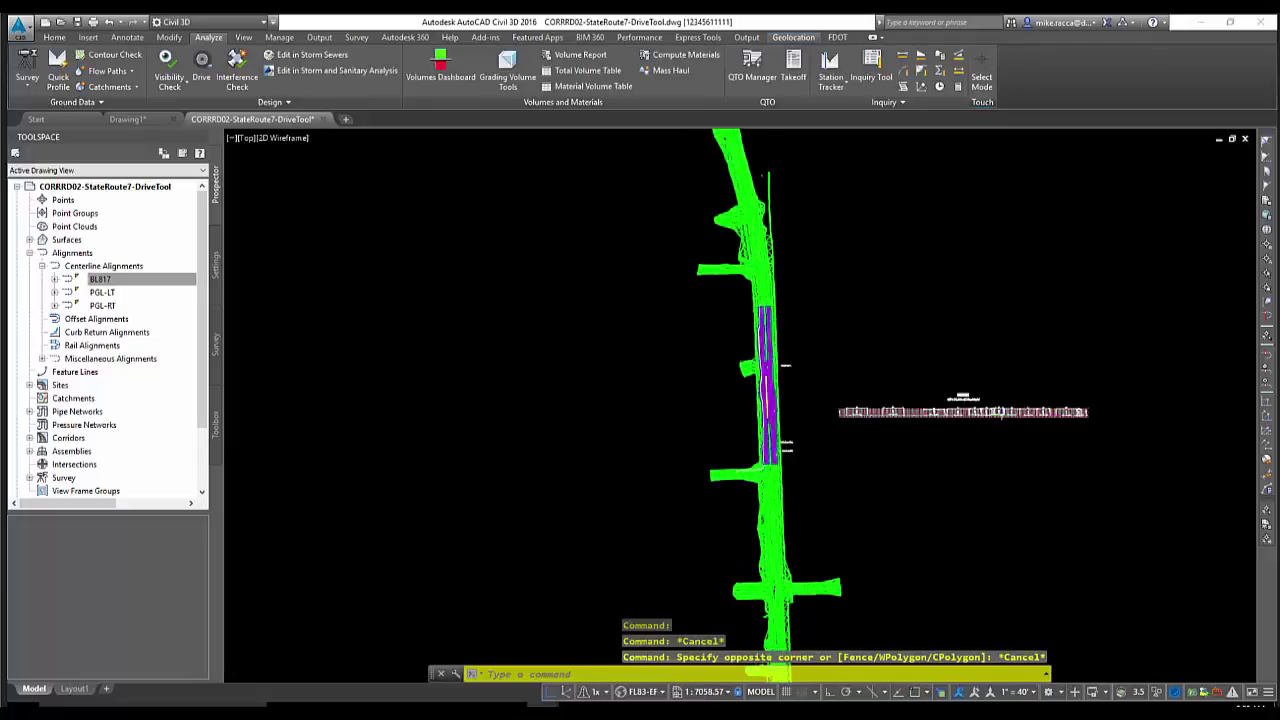
scroll(857, 390, up, 2)
click(103, 279)
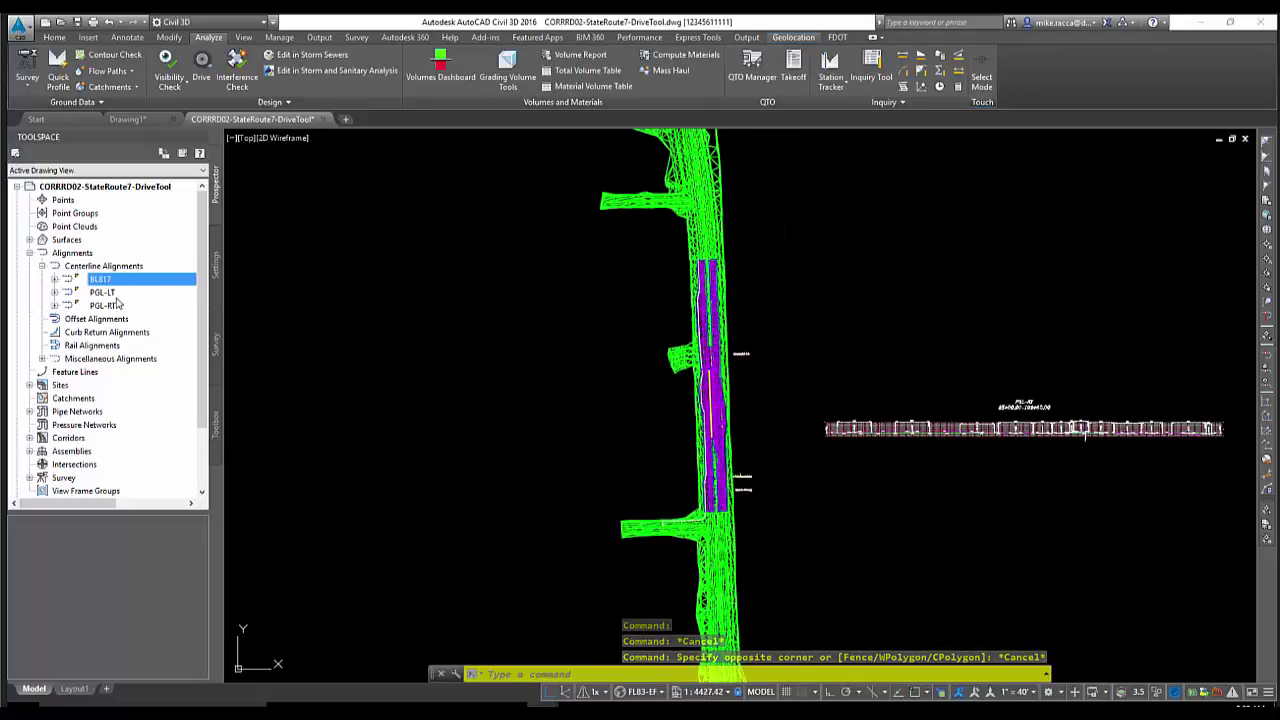
right_click(121, 280)
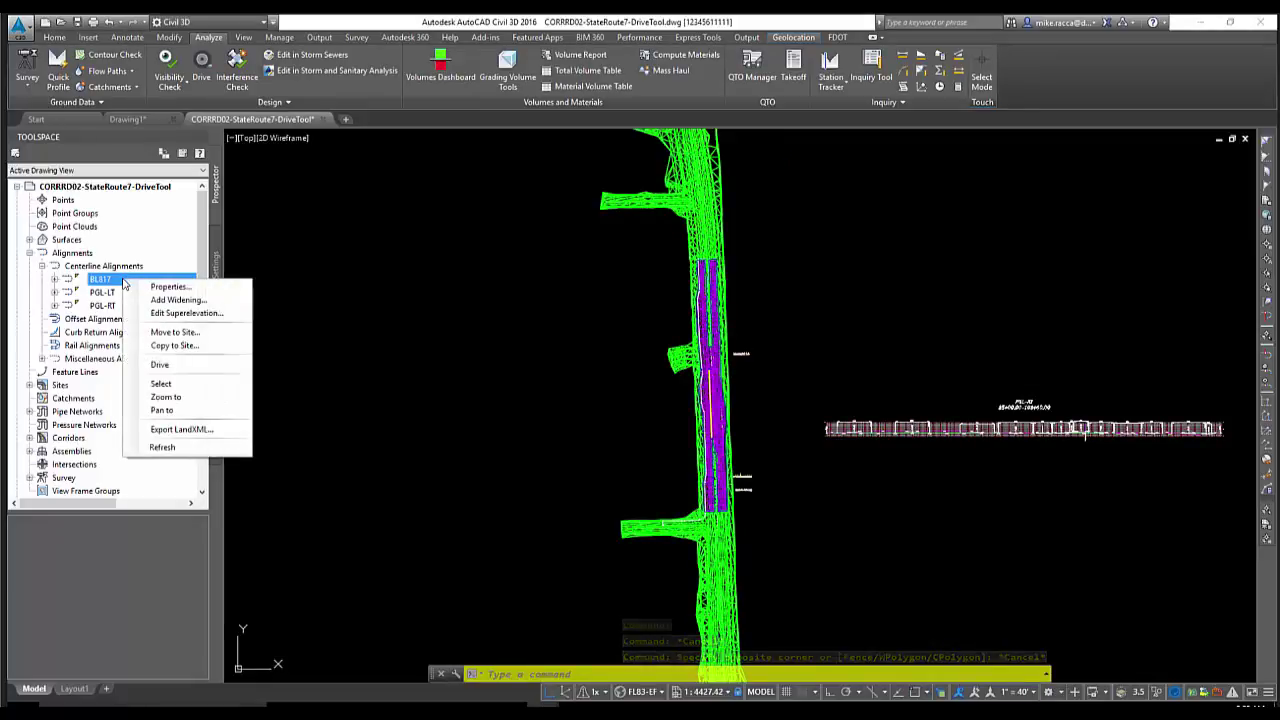
click(160, 364)
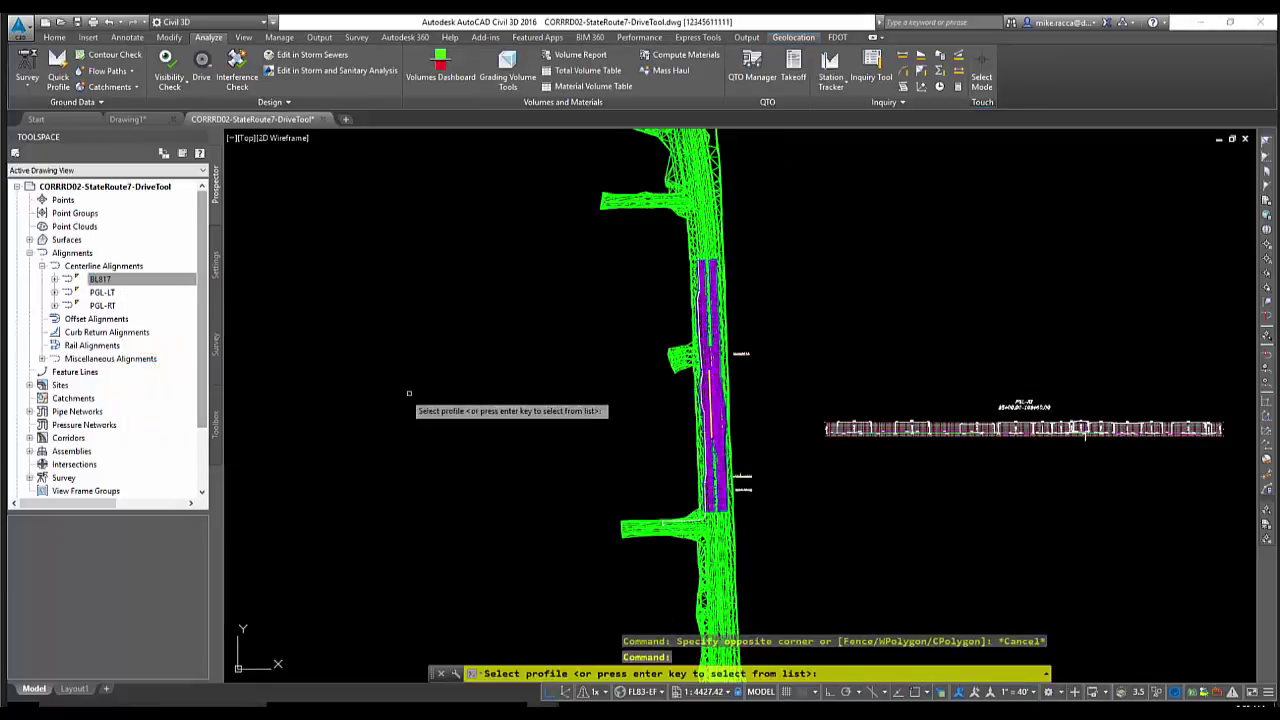
key(Return)
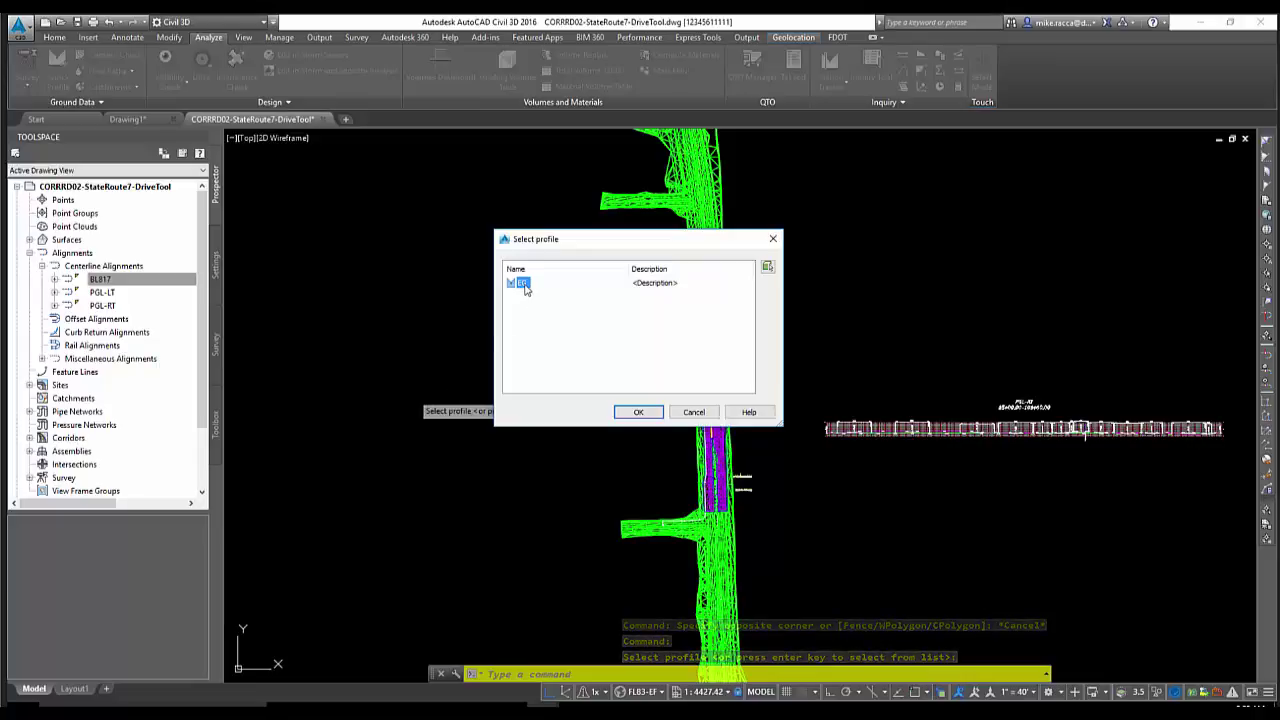
Confirm EG as the drive profile, check viewport layouts and edit the Eye Height field
click(641, 415)
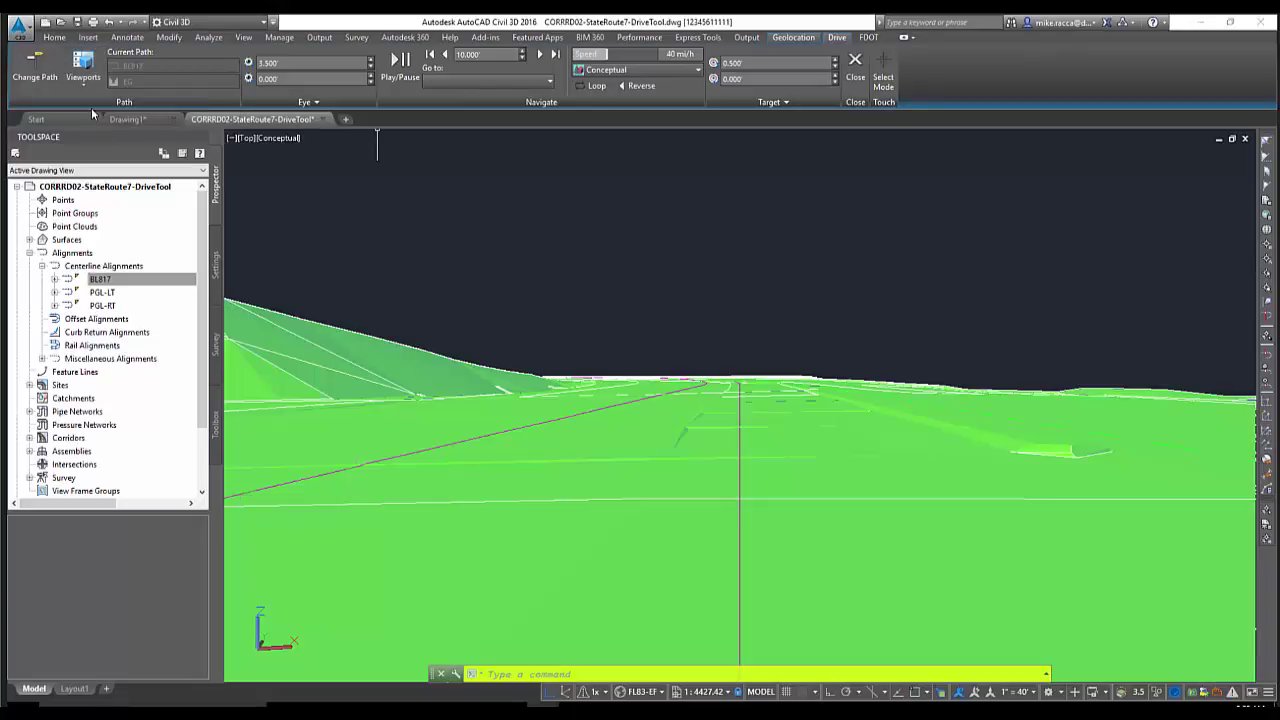
click(88, 76)
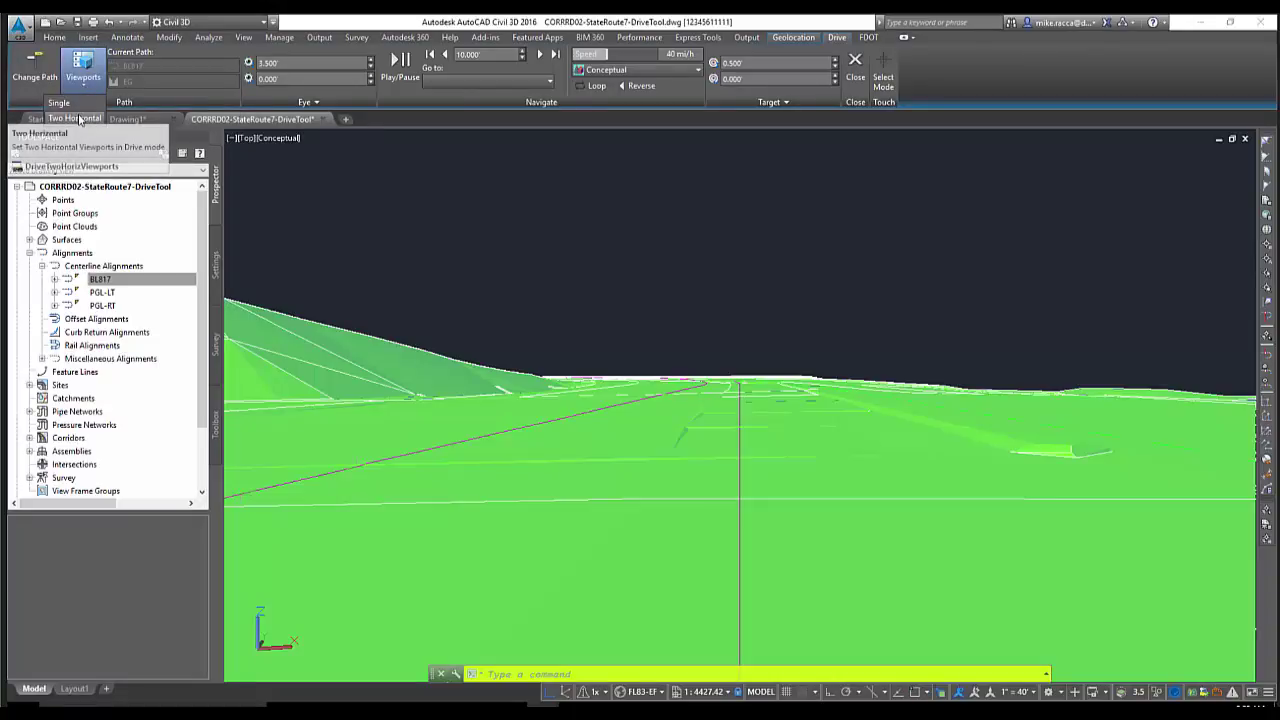
click(78, 119)
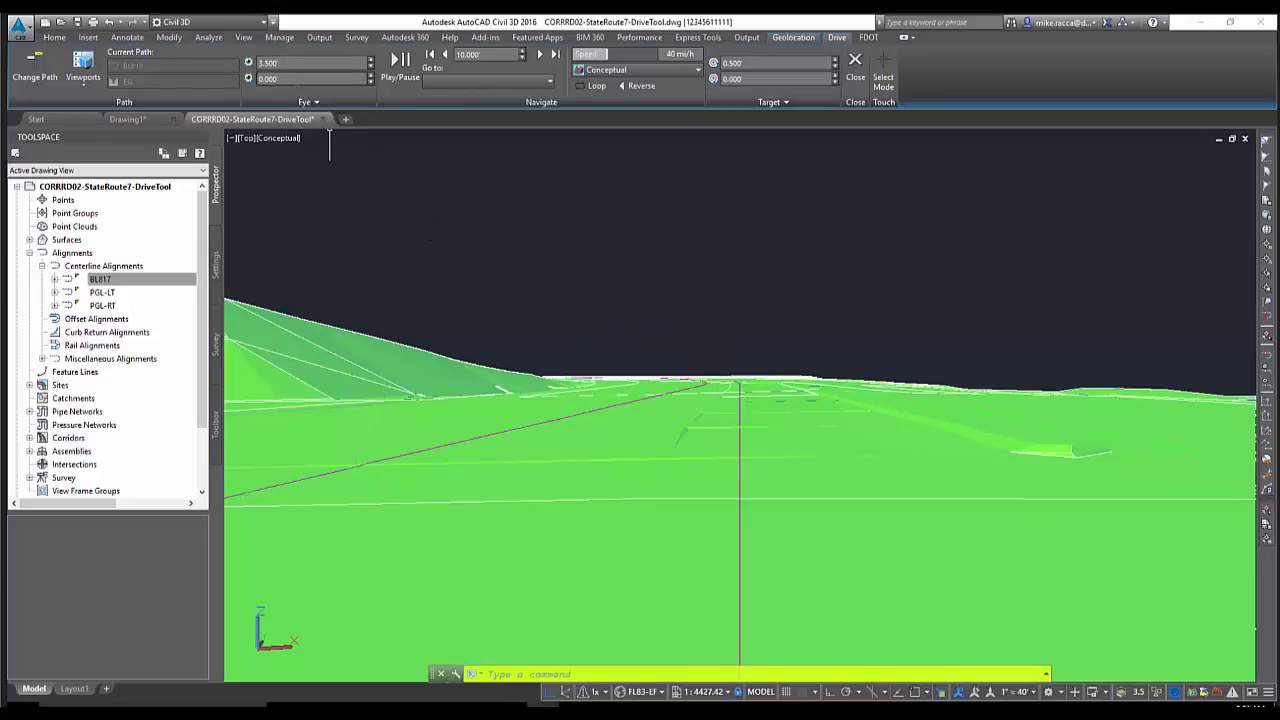
click(294, 63)
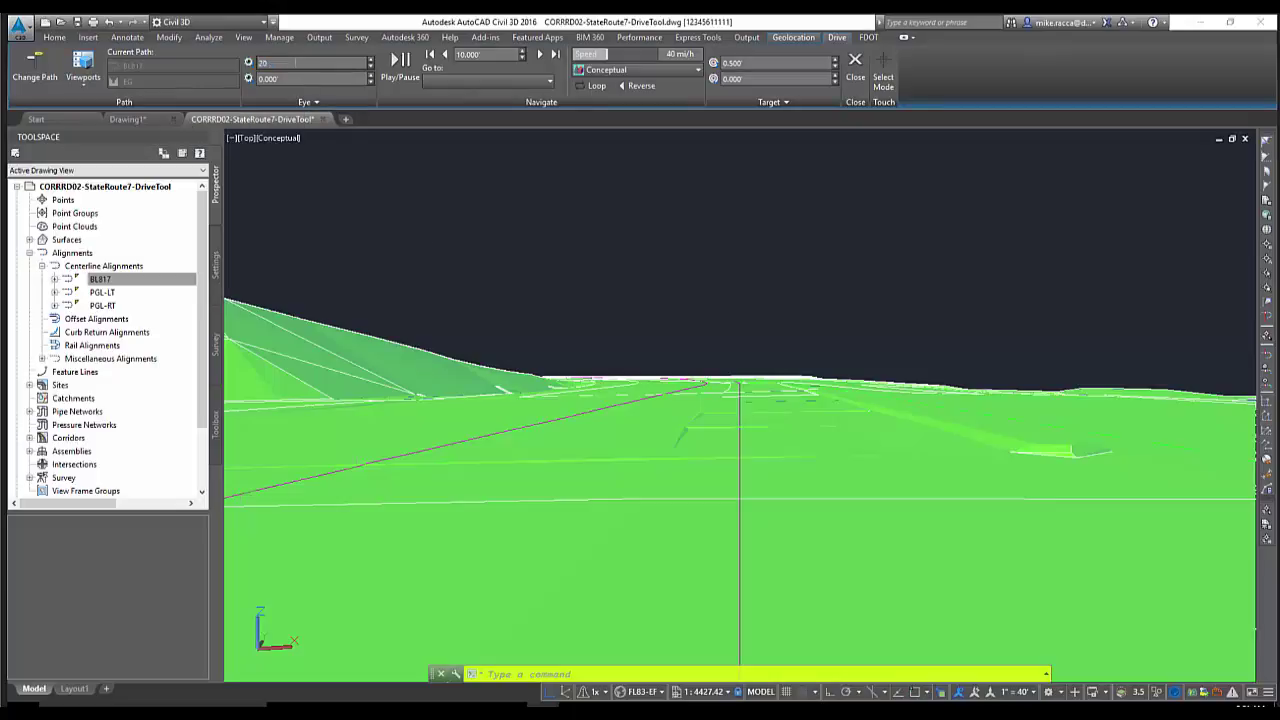
Set the eye height to 20 feet, try eye offsets of 10 and -10, then reset the offset to 0
key(Return)
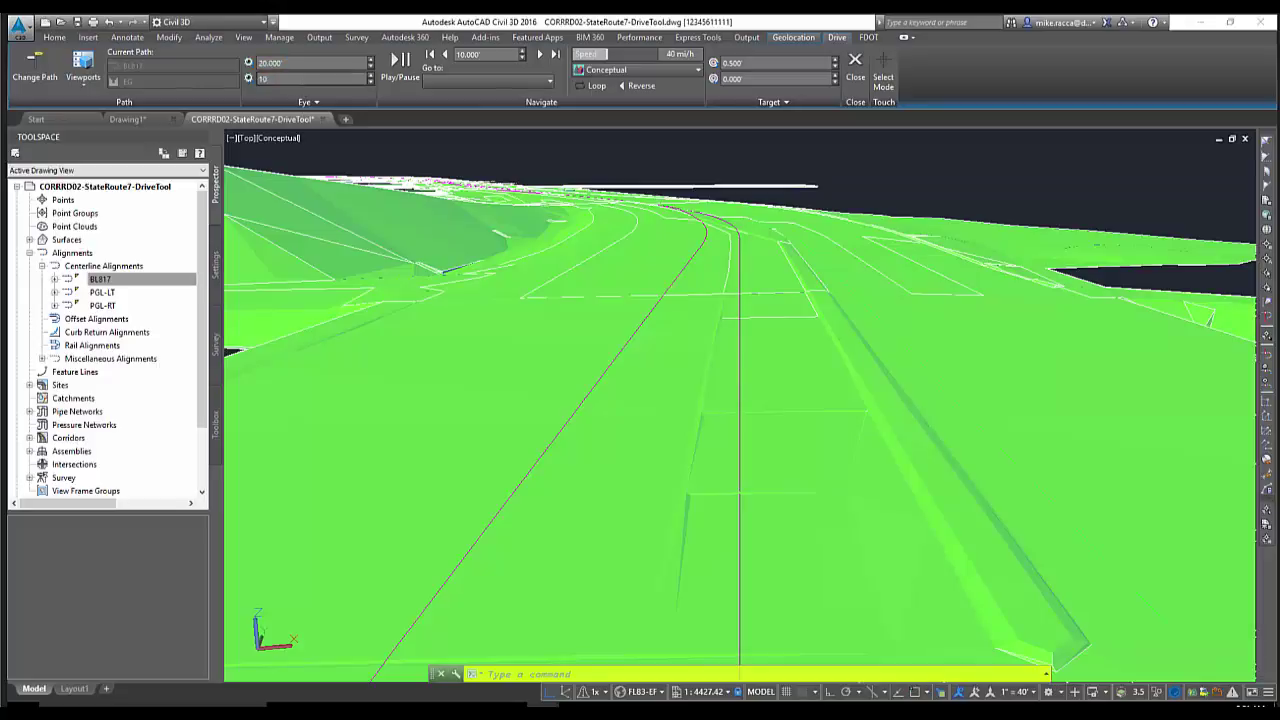
key(Return)
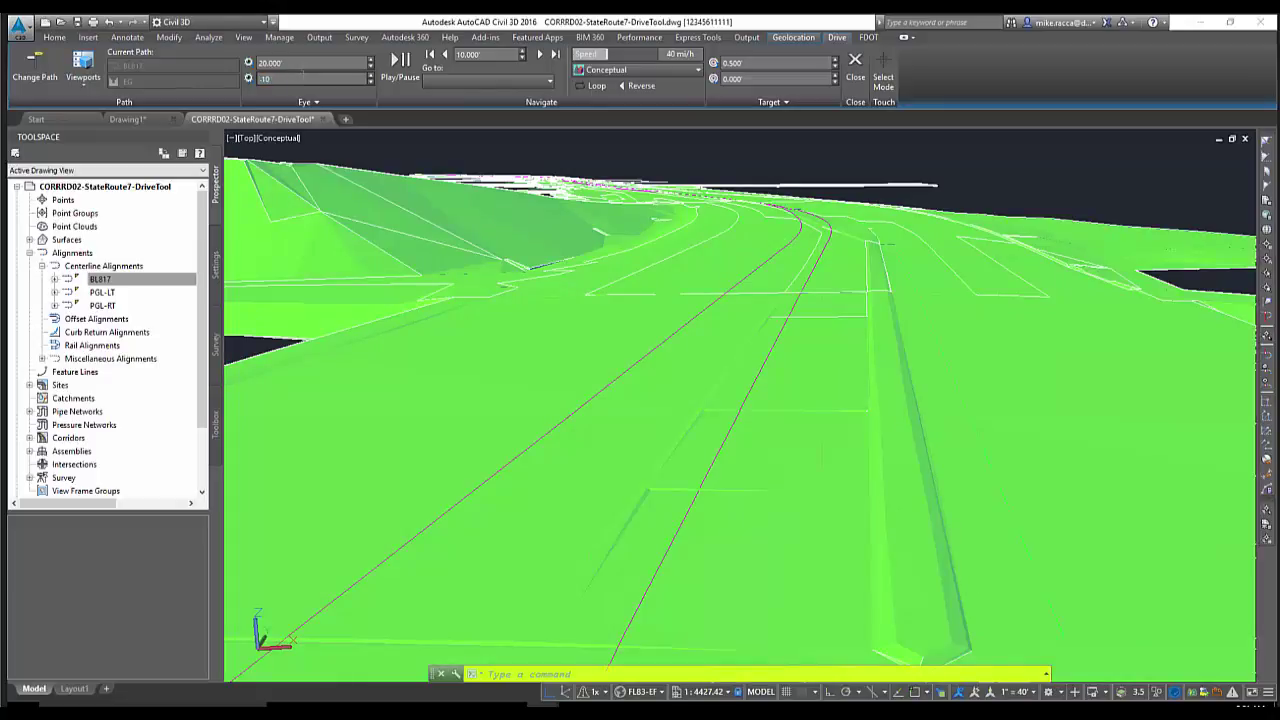
key(Return)
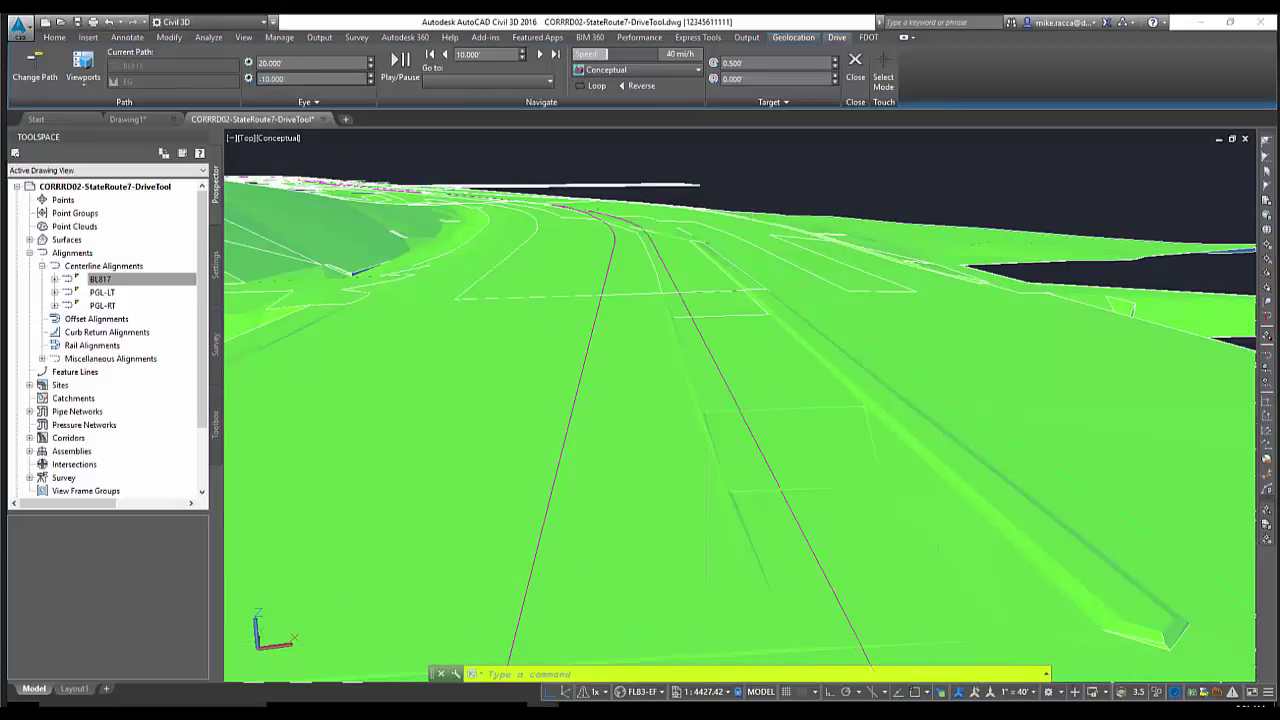
text(0)
key(Return)
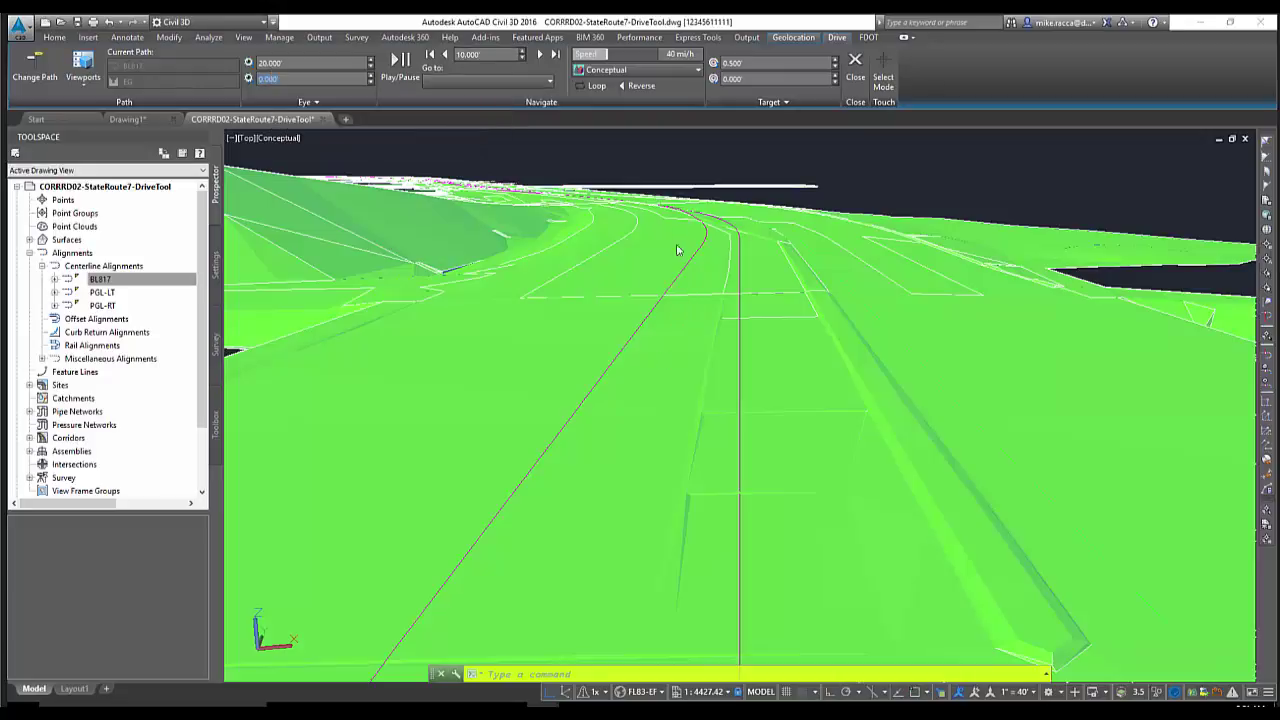
Set the drive increment to 1 foot, then play the drive and pause it
drag(484, 55, 405, 65)
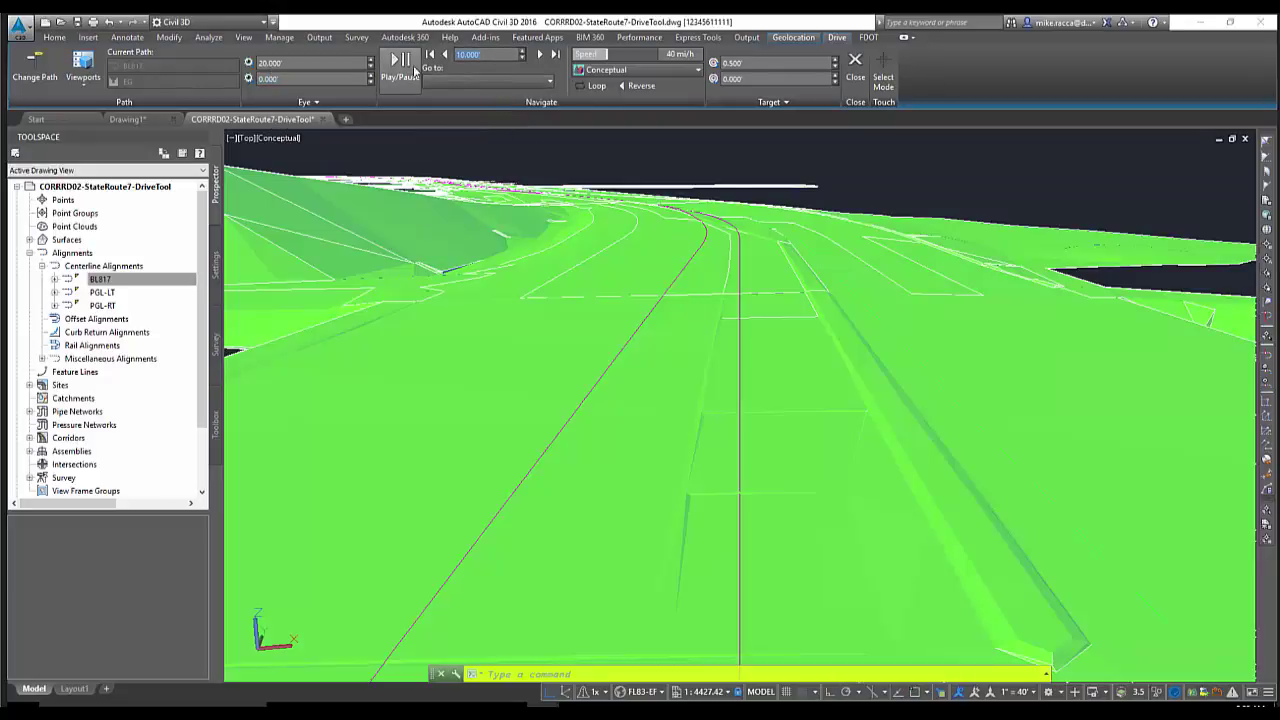
text(1)
key(Return)
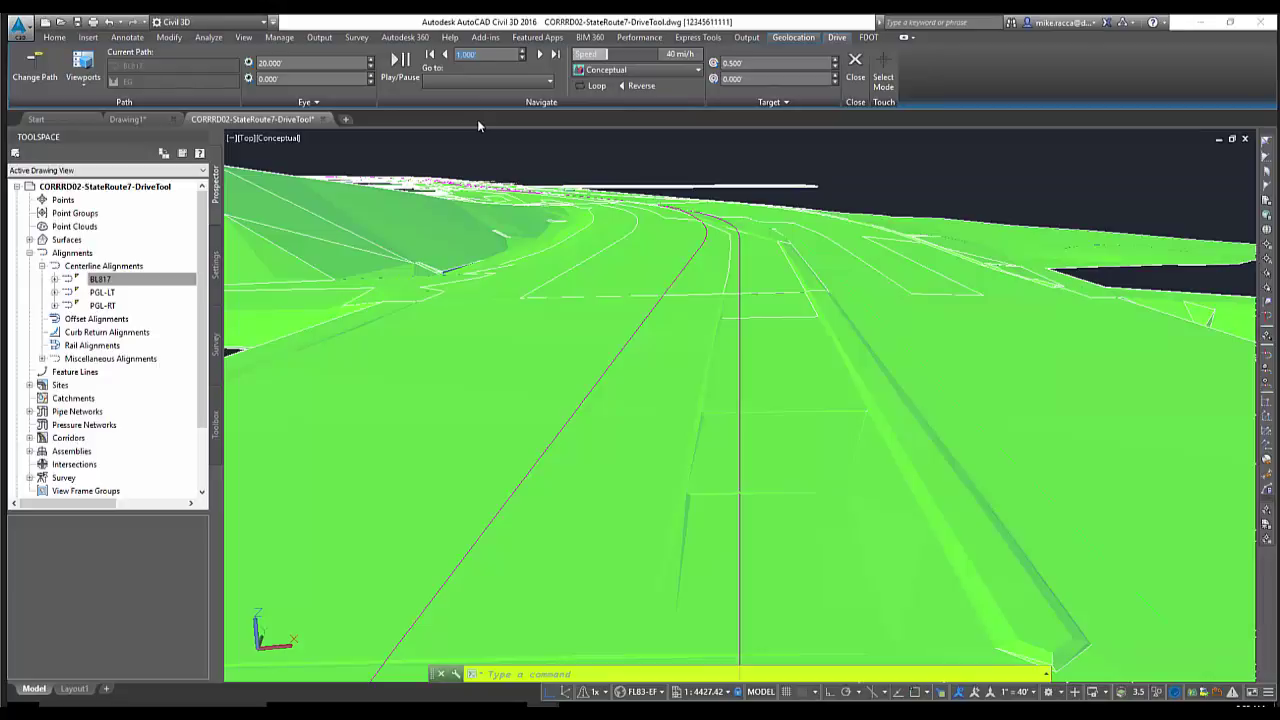
click(399, 62)
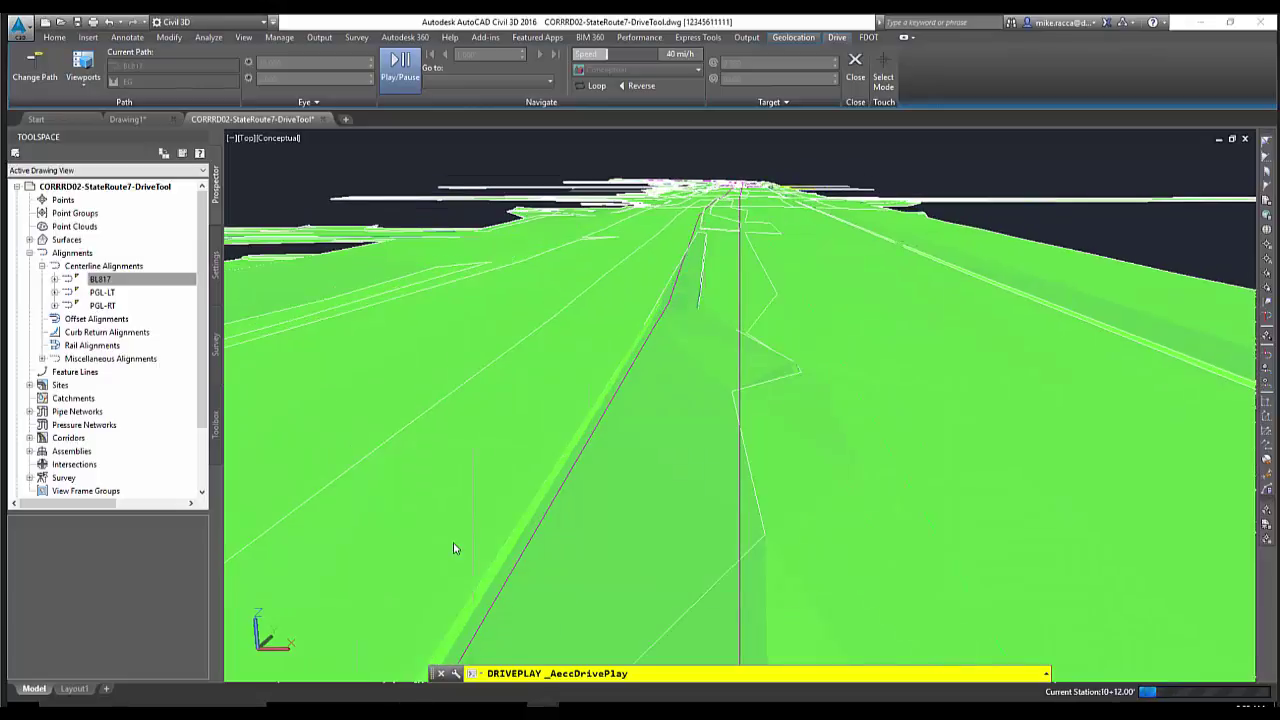
click(400, 62)
Jump to station 53+00.00, then to 55+00.00, and lower the speed to 35 mi/h
click(549, 80)
click(451, 113)
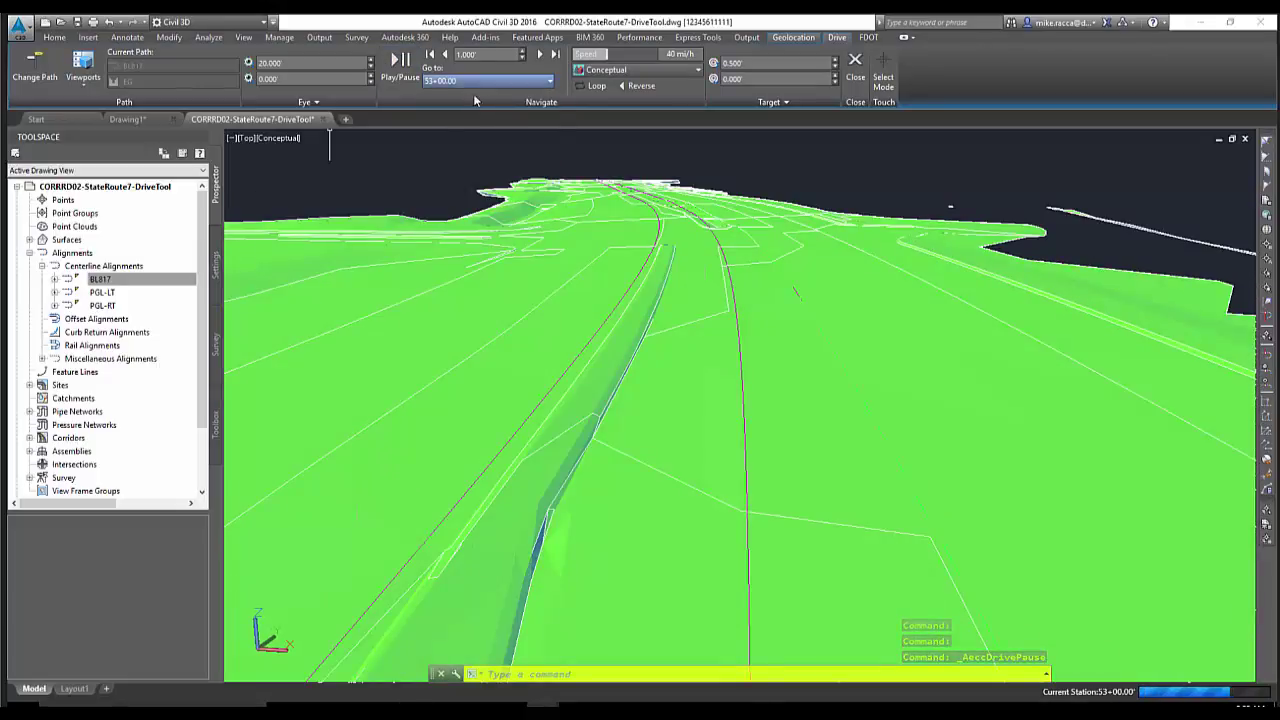
click(475, 81)
click(450, 124)
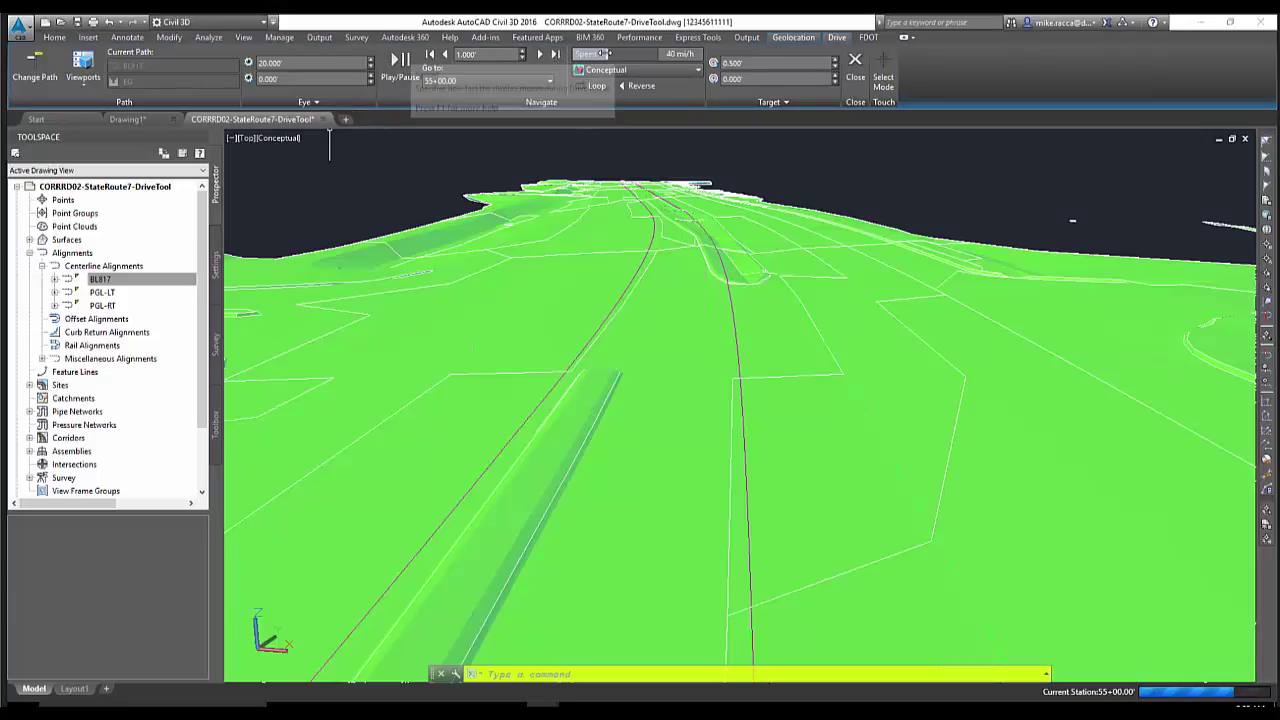
click(598, 54)
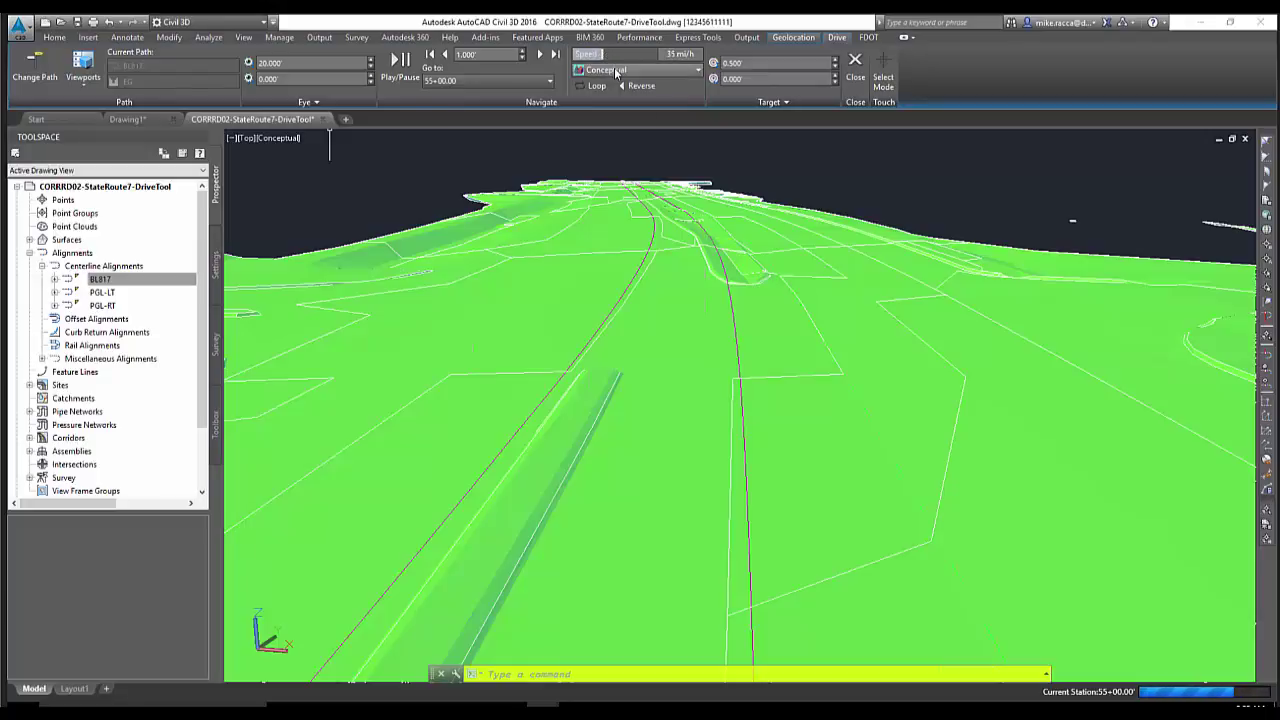
Resume the drive from 55+00.00, adjusting the speed to 50, 40, then 48 mi/h
click(652, 70)
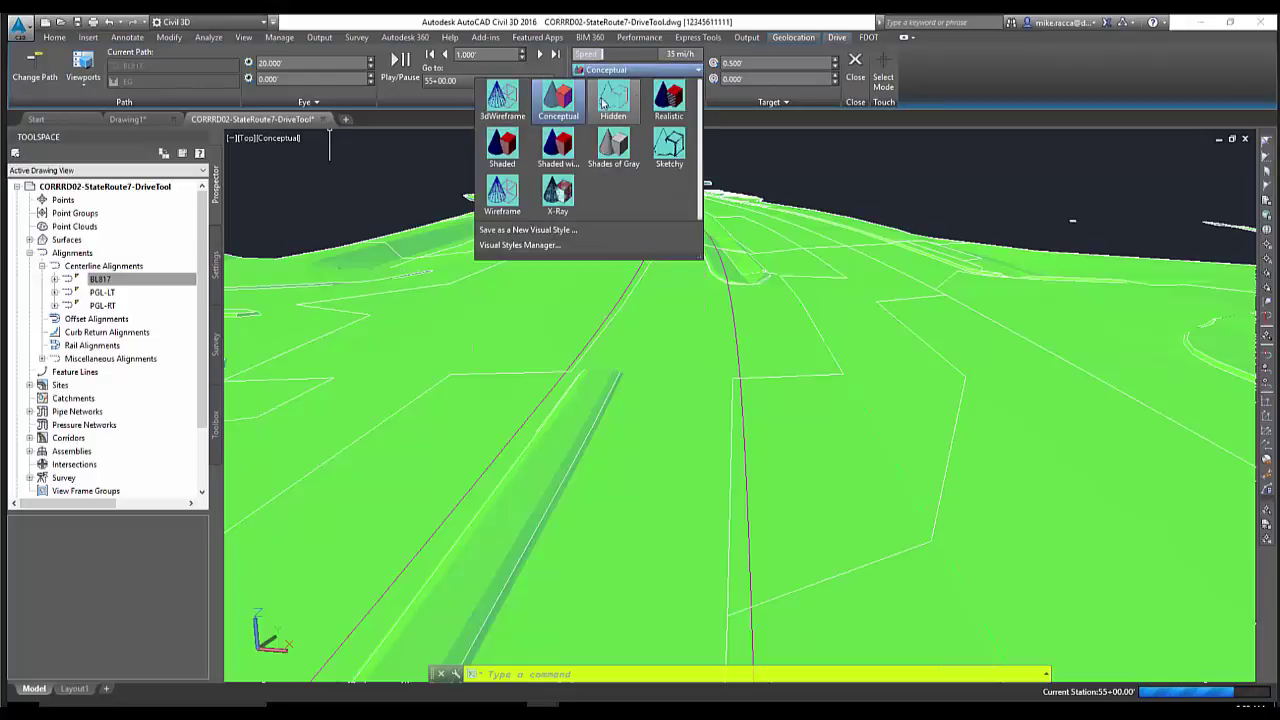
click(952, 78)
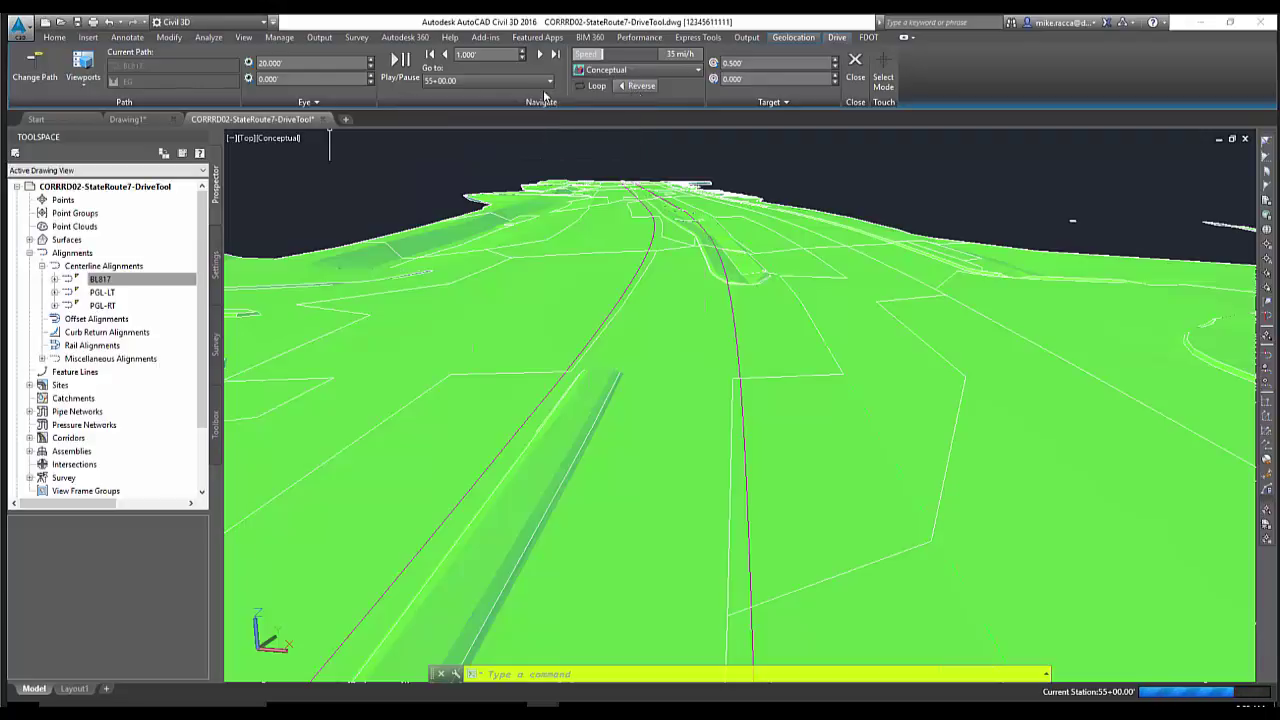
click(412, 85)
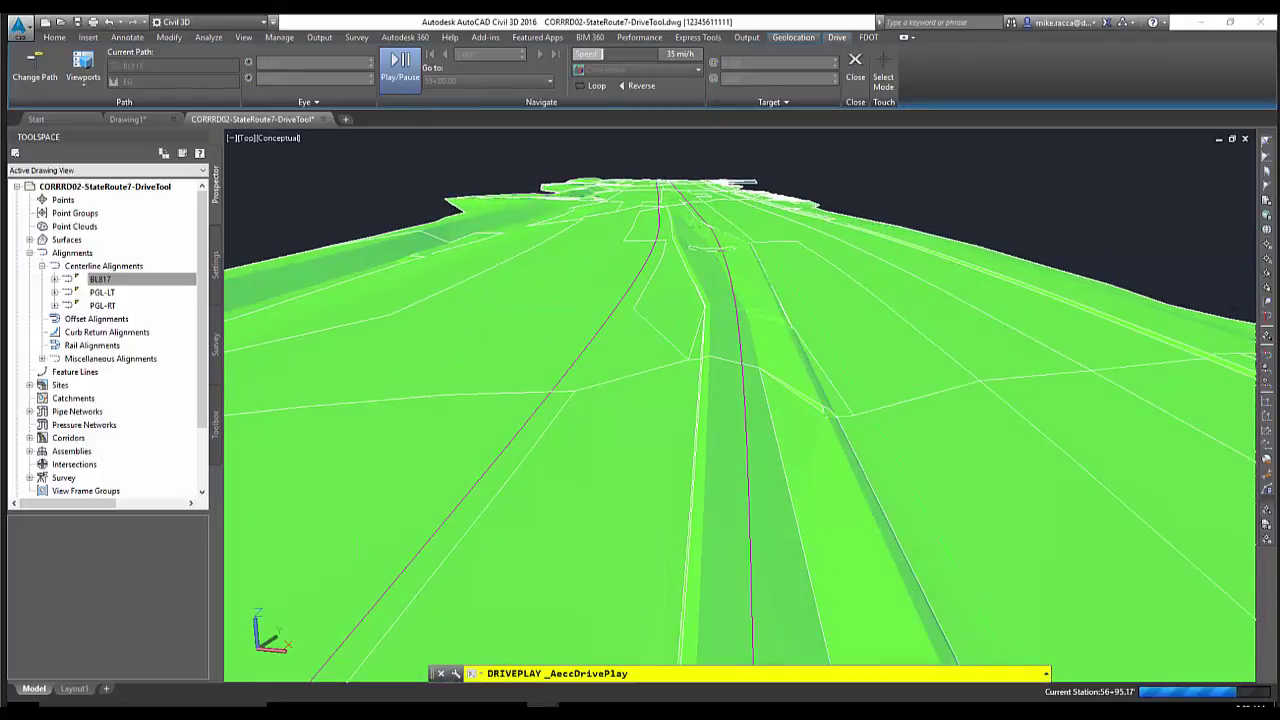
drag(607, 54, 631, 60)
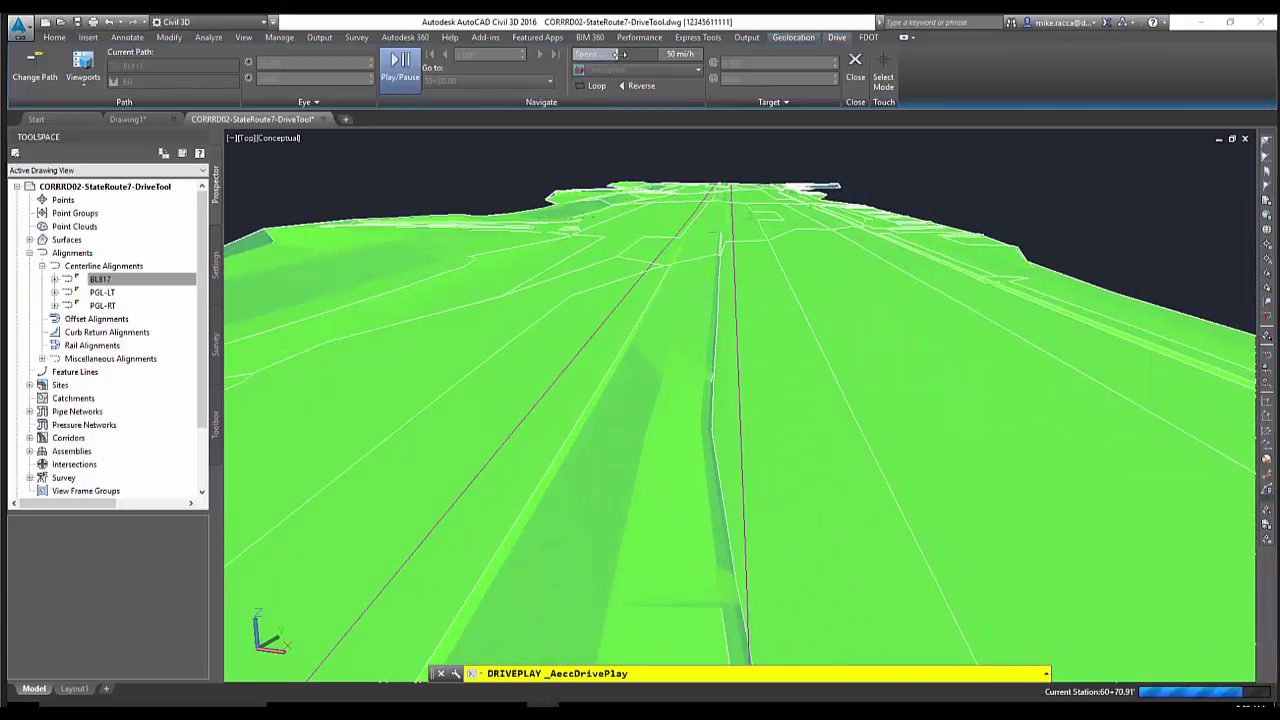
drag(615, 54, 613, 54)
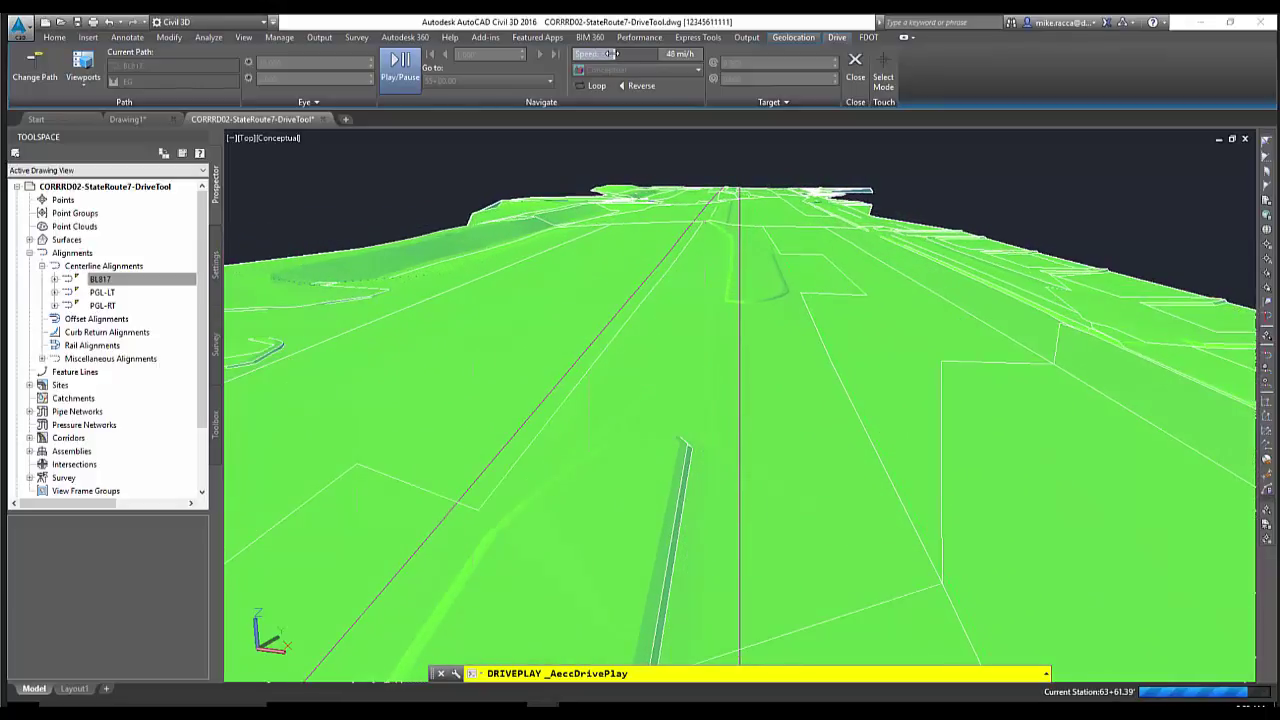
click(408, 63)
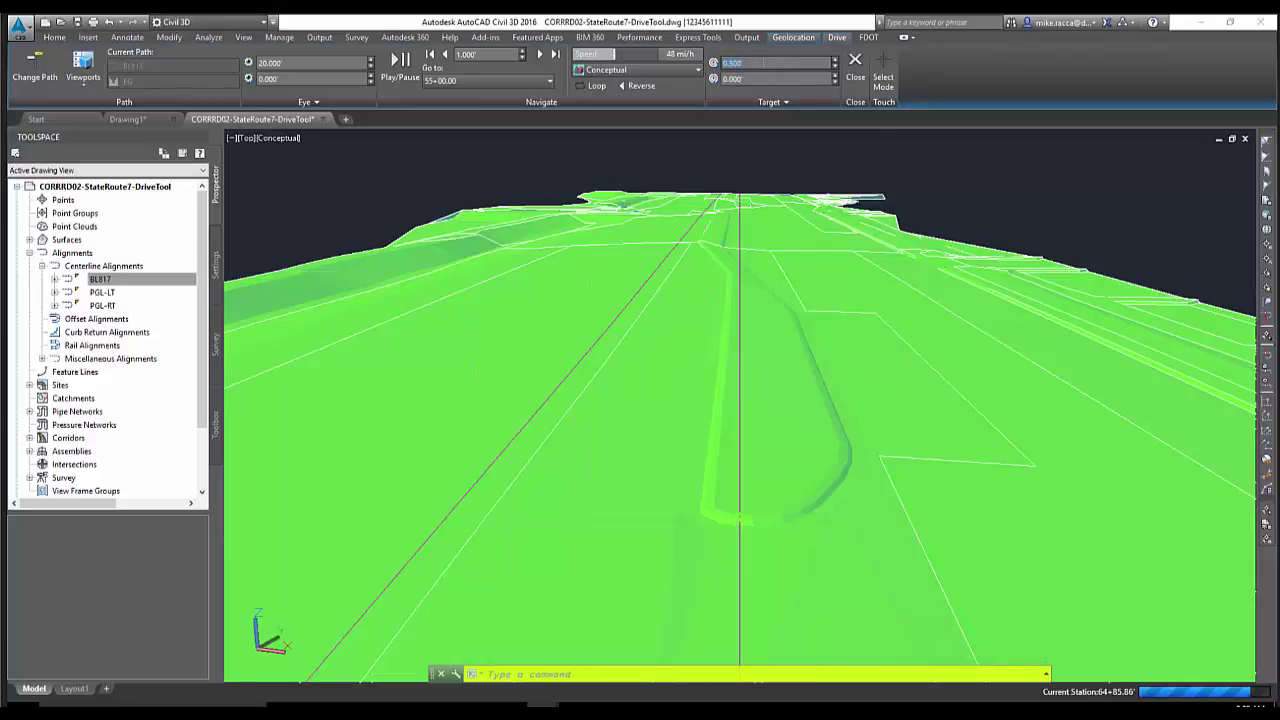
Show the target at 6' height and 15' offset, and resume driving toward it
click(761, 101)
click(744, 134)
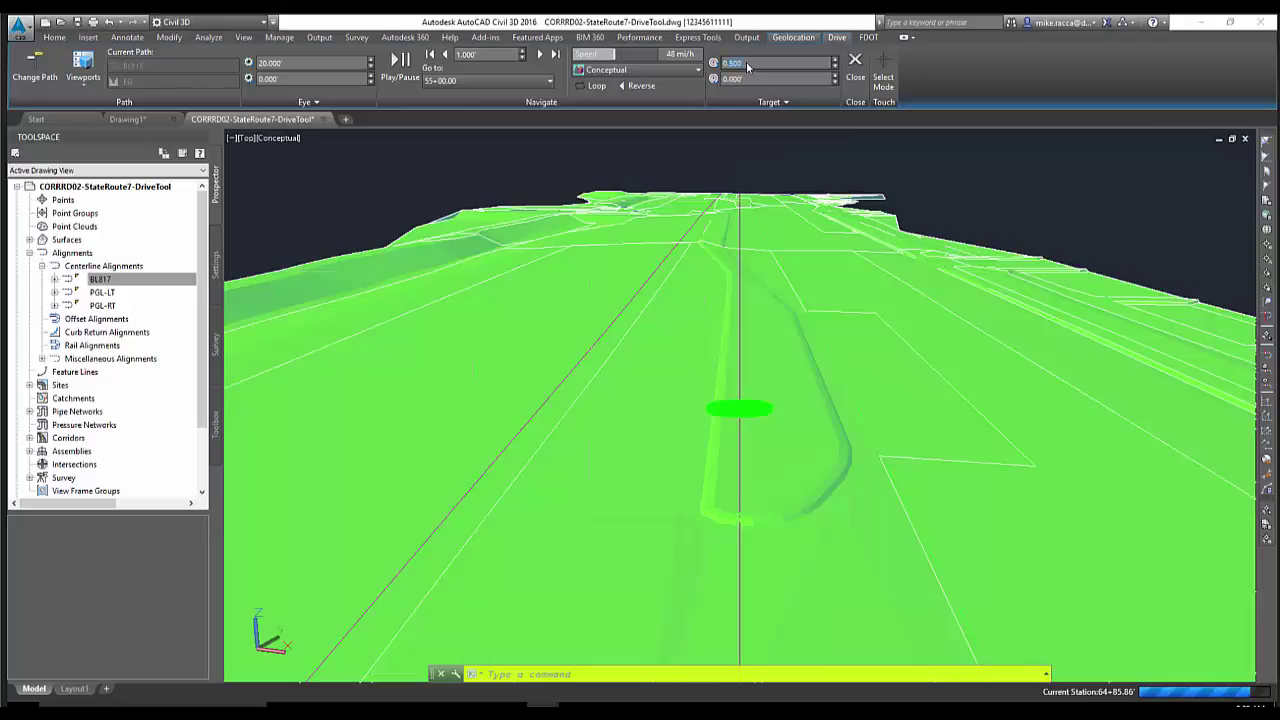
click(739, 66)
key(Return)
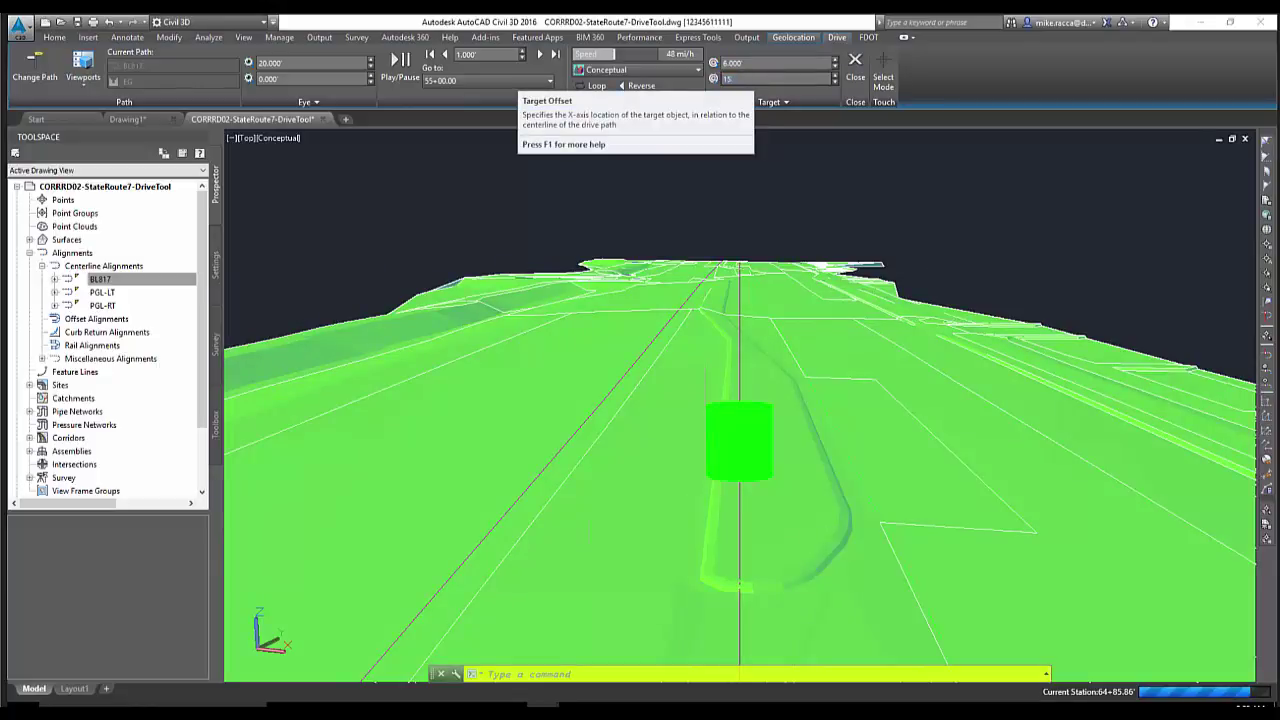
text(15)
key(Return)
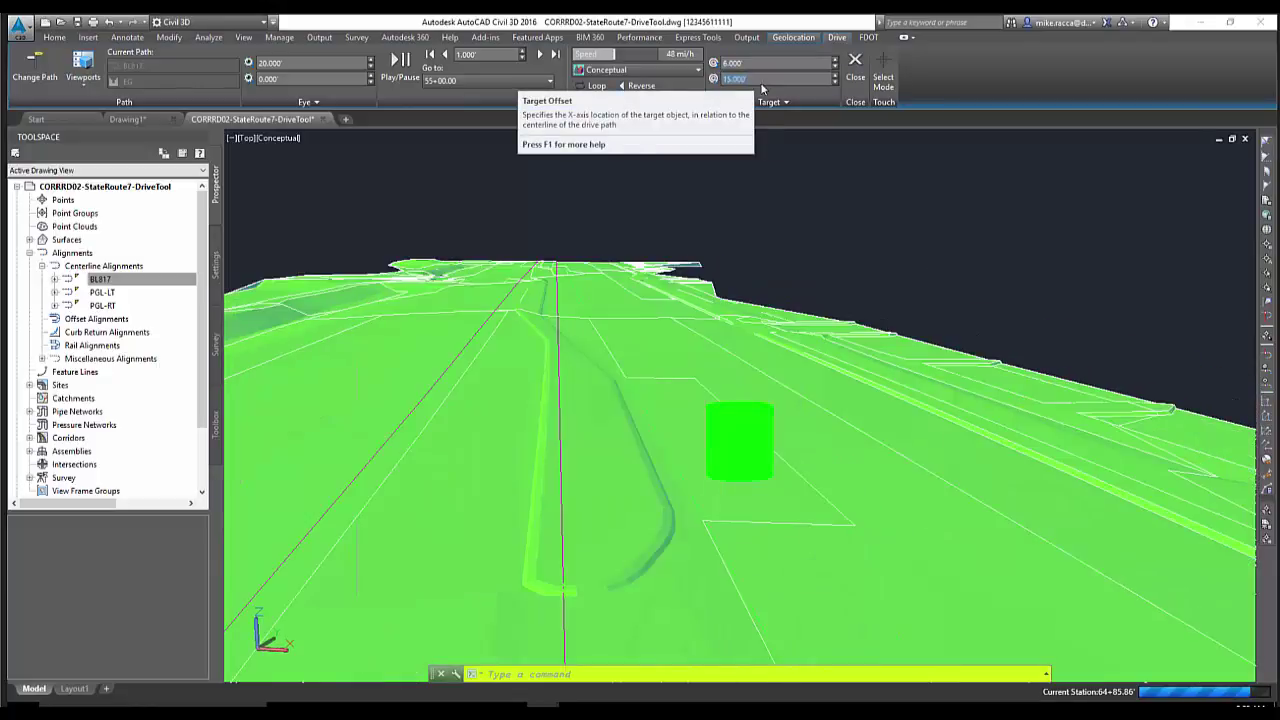
click(400, 64)
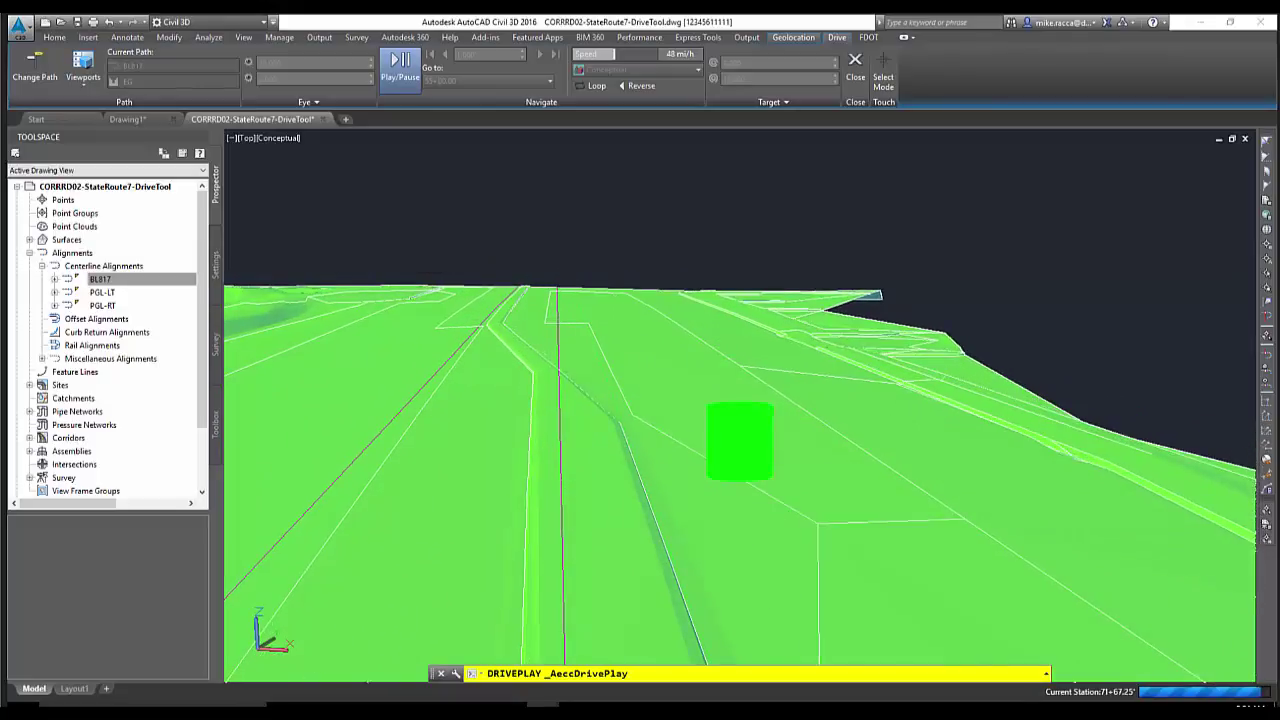
Pause and resume the drive past the target, stop it with Esc, and close the Drive tab
click(400, 66)
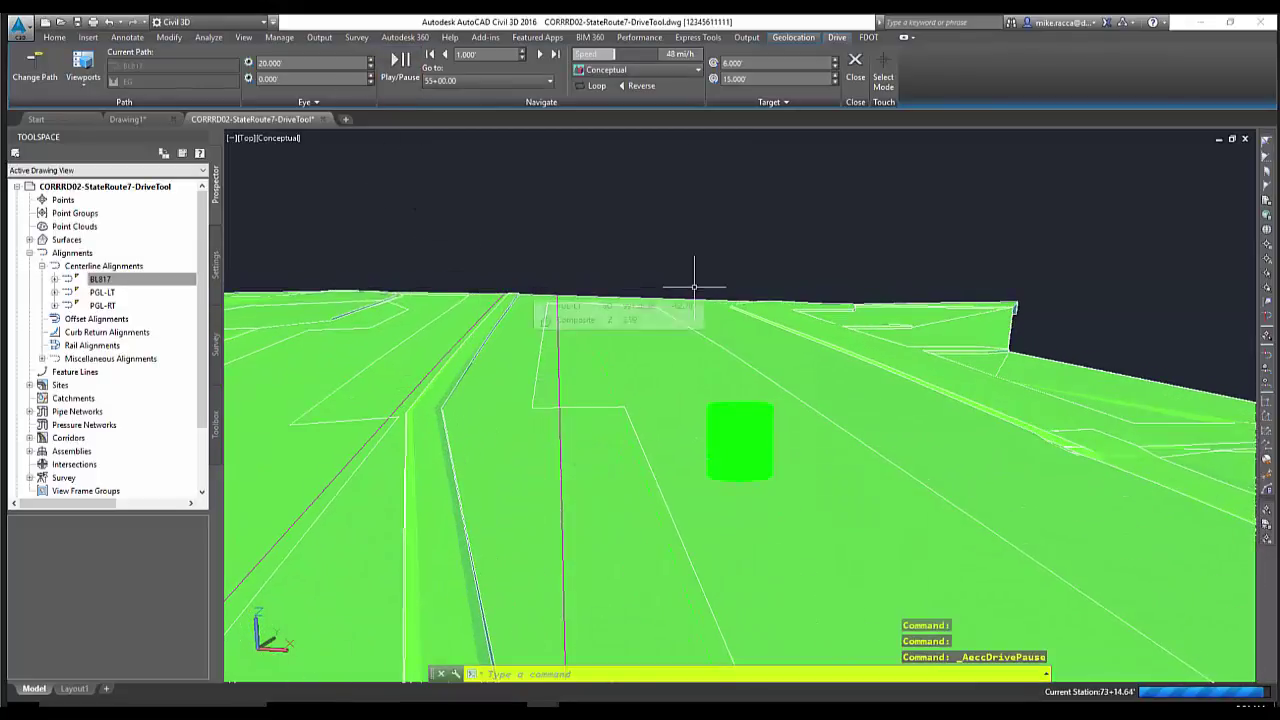
mouse_move(683, 286)
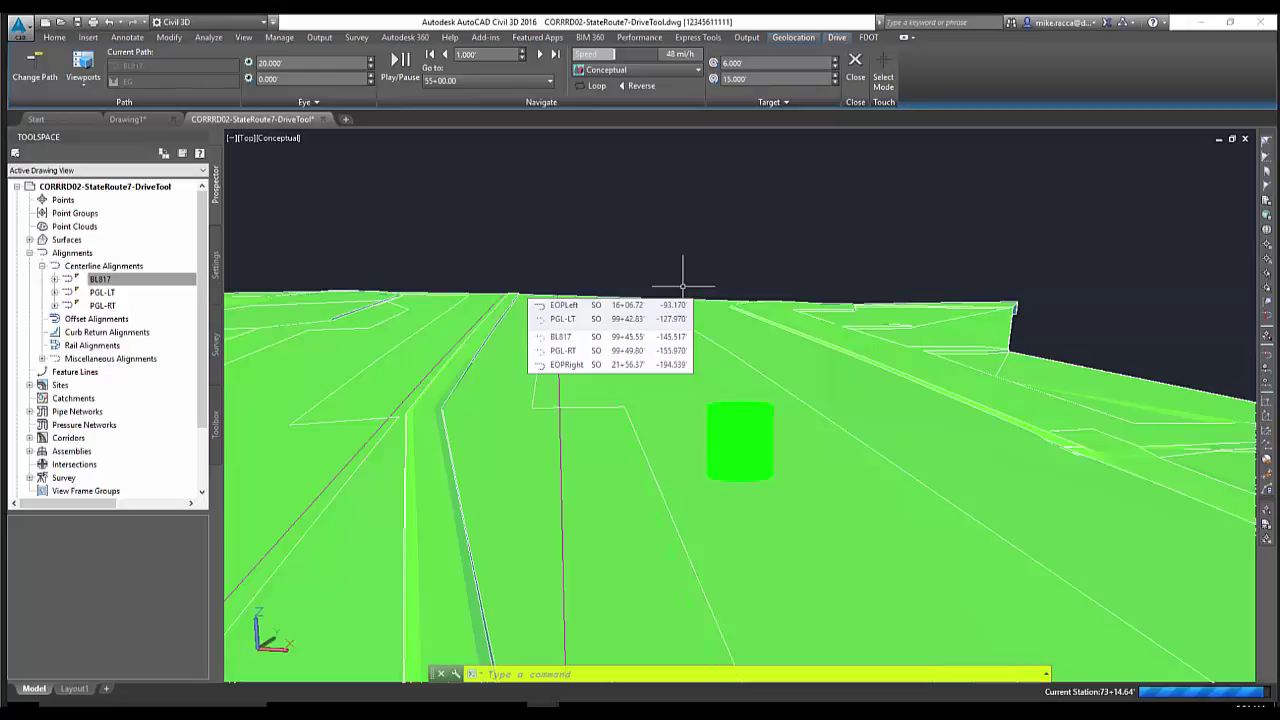
click(400, 62)
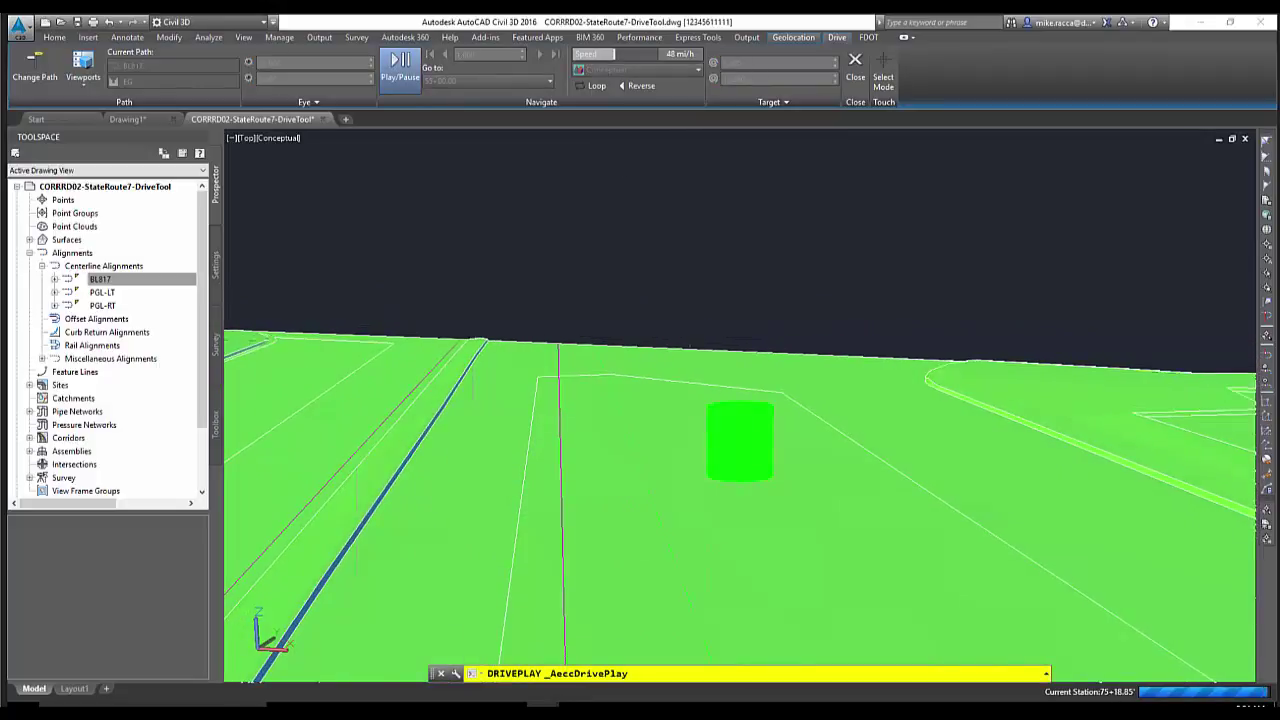
key(Escape)
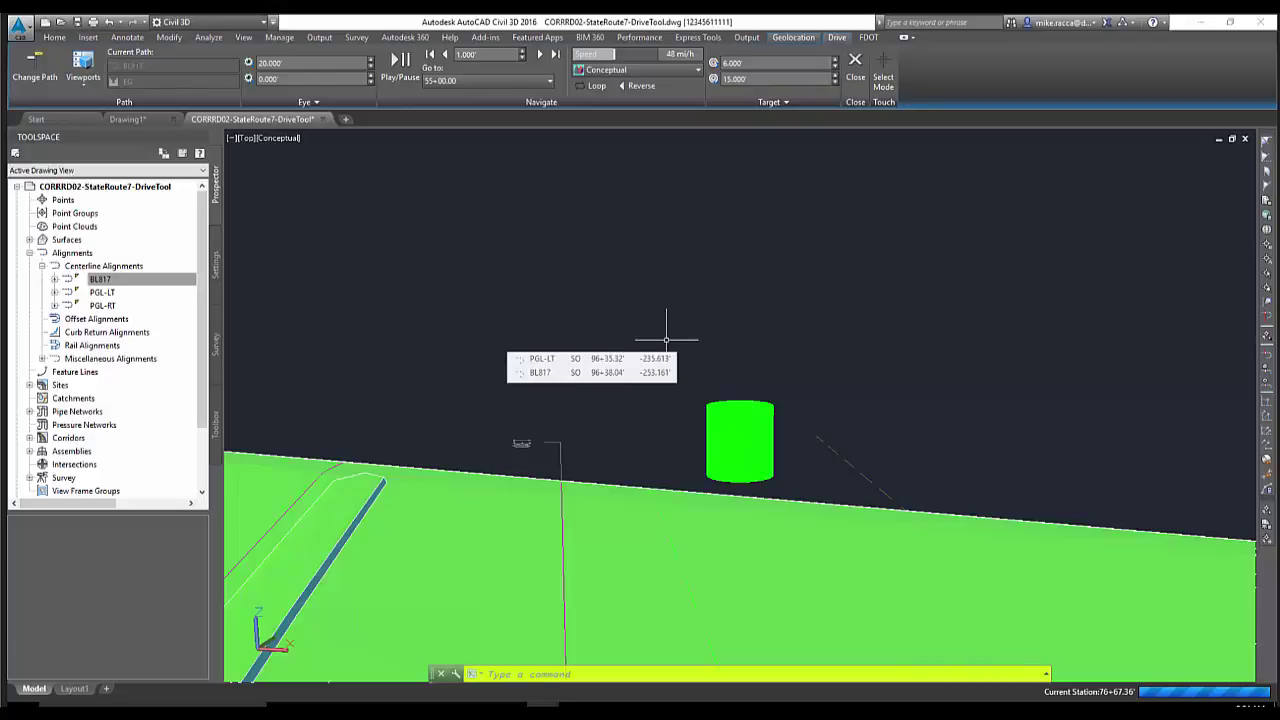
click(856, 63)
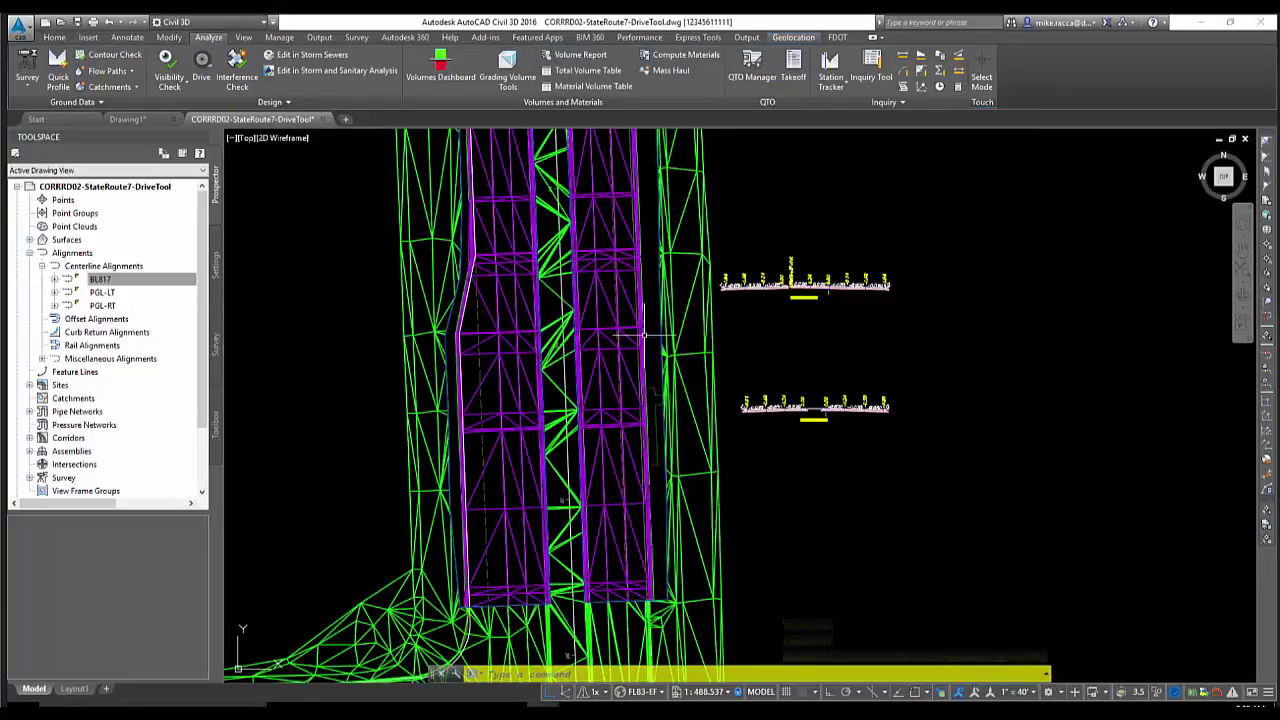
Zoom and pan the plan to the corridor near the side road, then bring up the View ribbon
scroll(595, 358, down, 4)
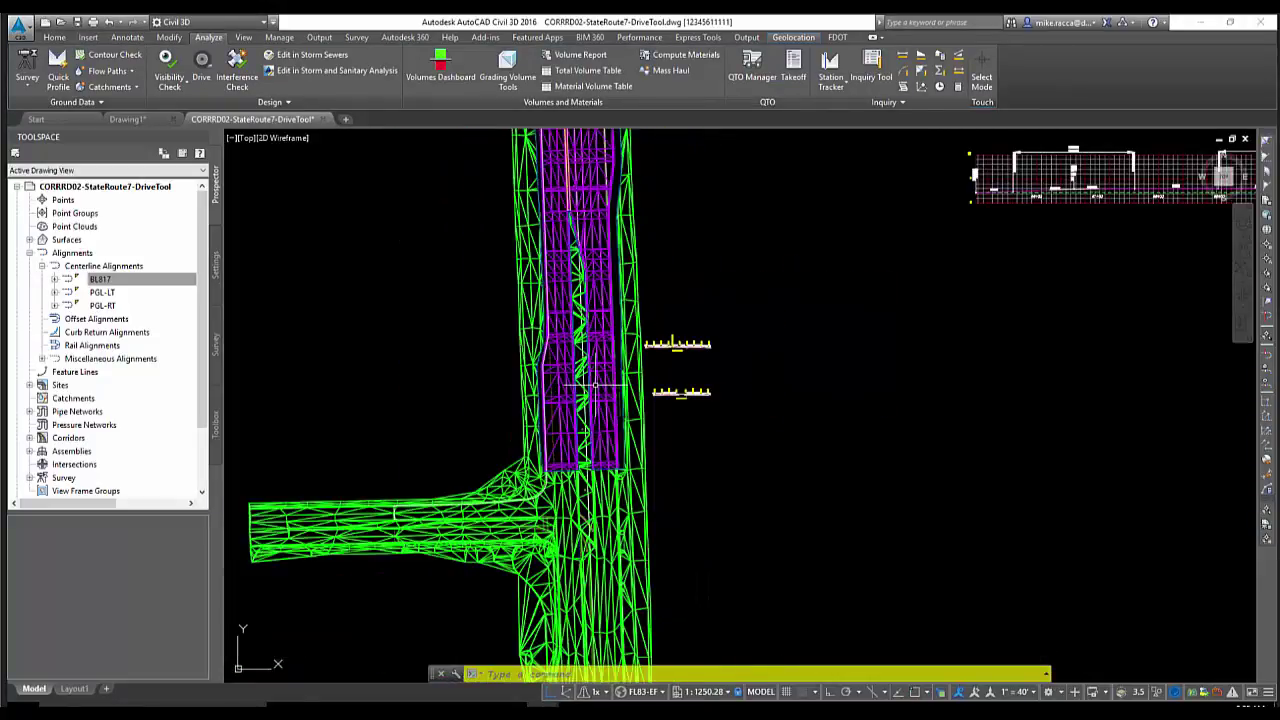
scroll(595, 358, up, 2)
scroll(595, 358, down, 5)
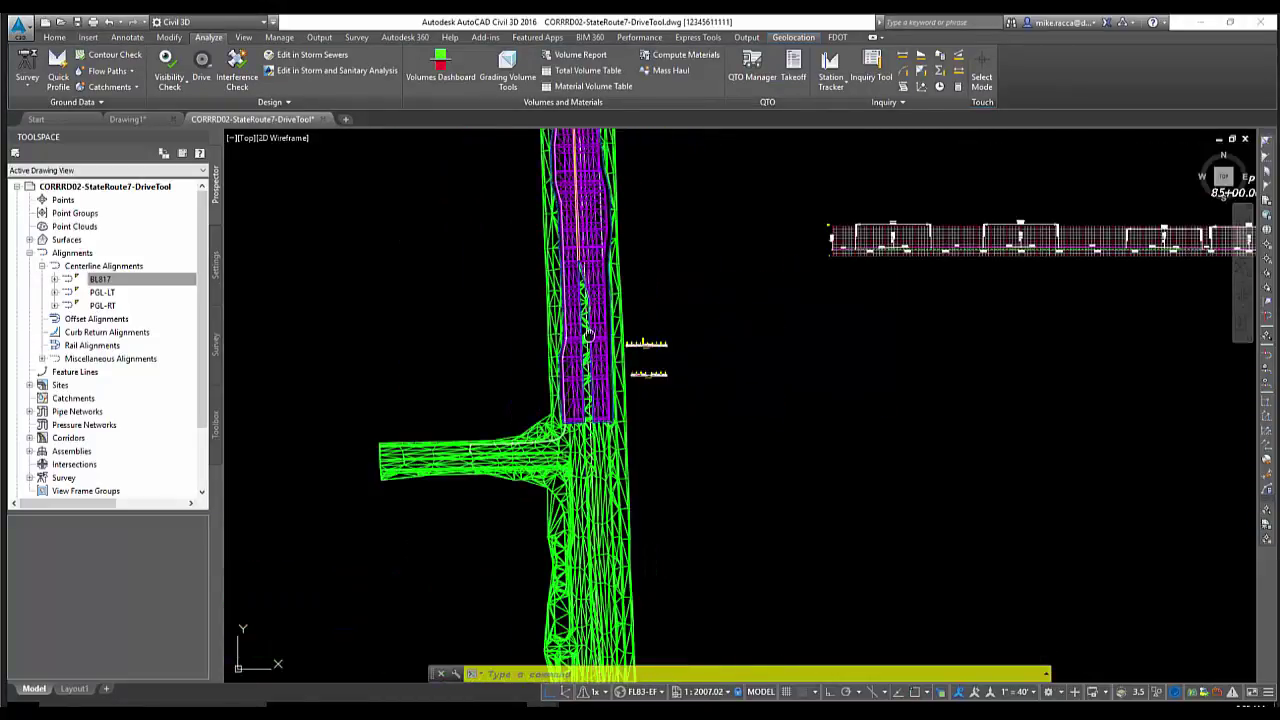
middle_drag(579, 346, 574, 401)
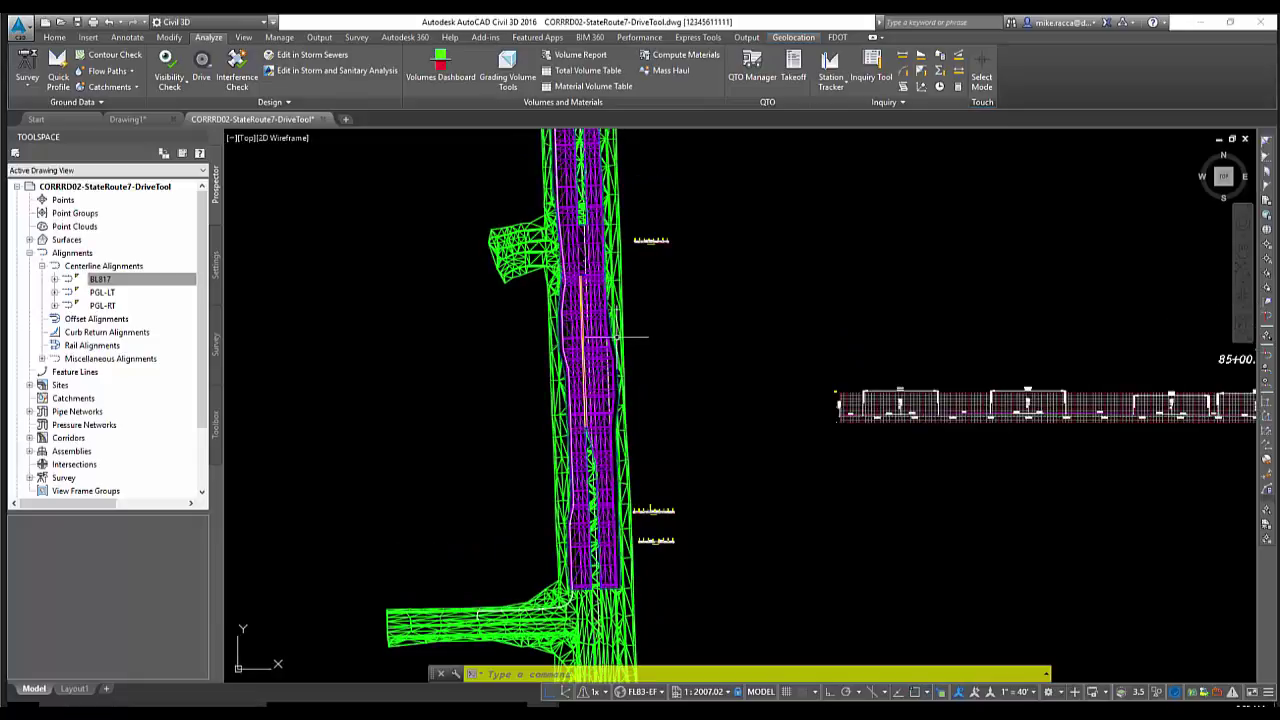
middle_drag(587, 259, 581, 374)
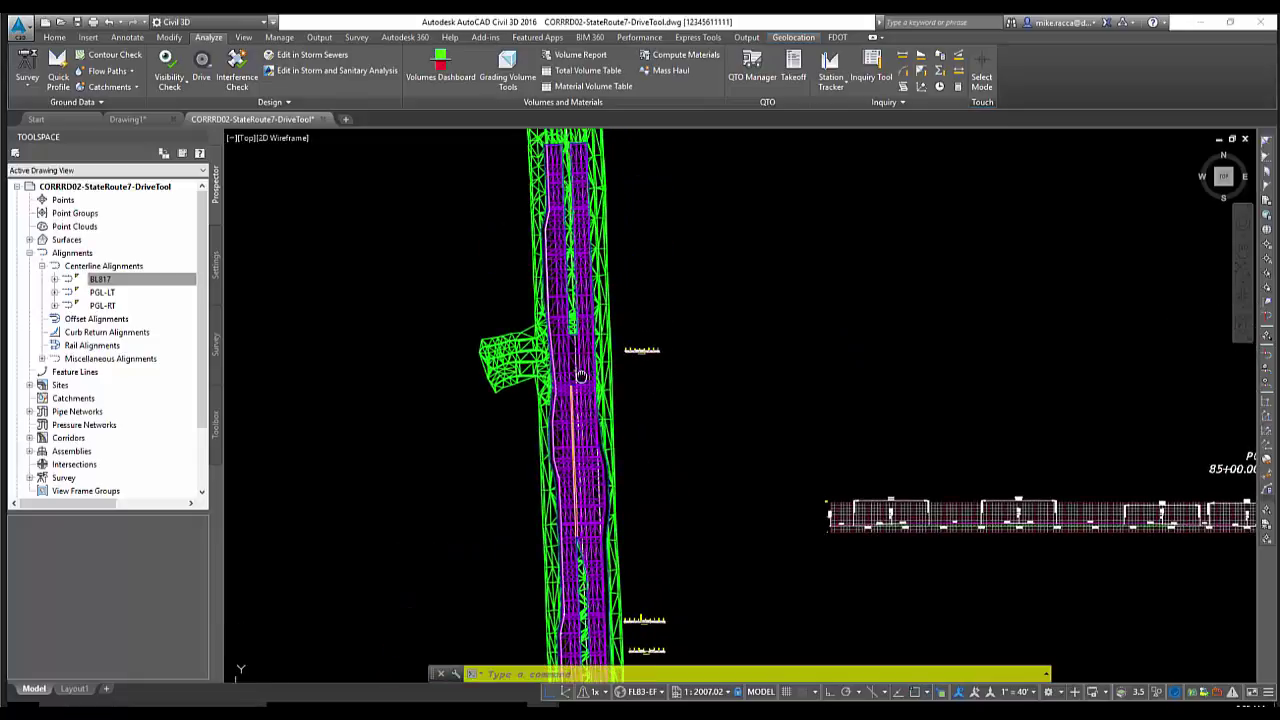
middle_drag(679, 403, 679, 362)
mouse_move(676, 368)
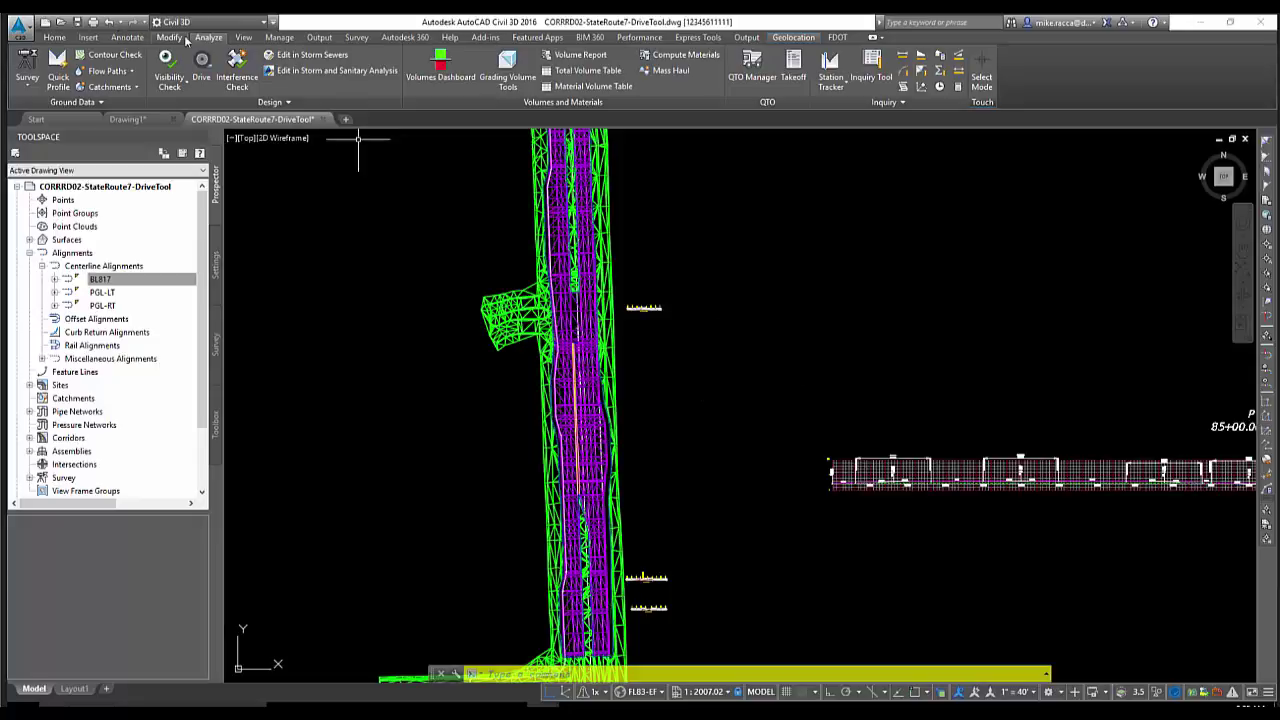
click(247, 38)
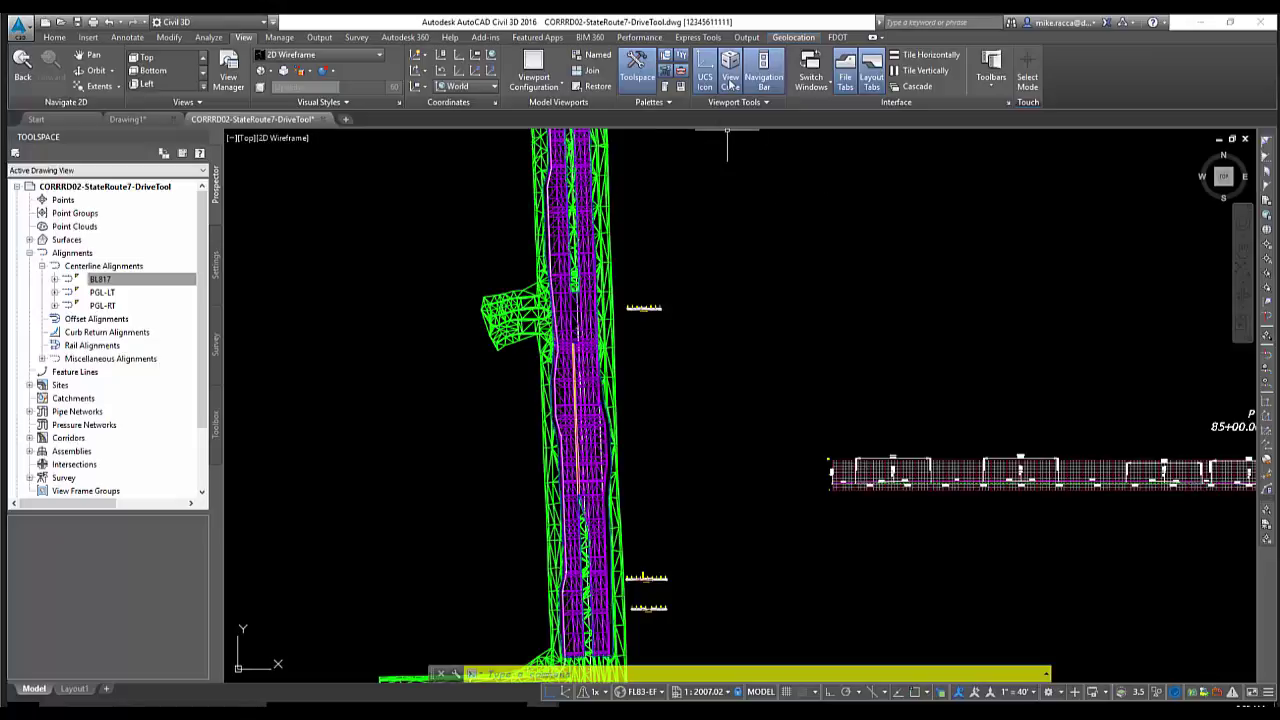
click(731, 80)
click(729, 84)
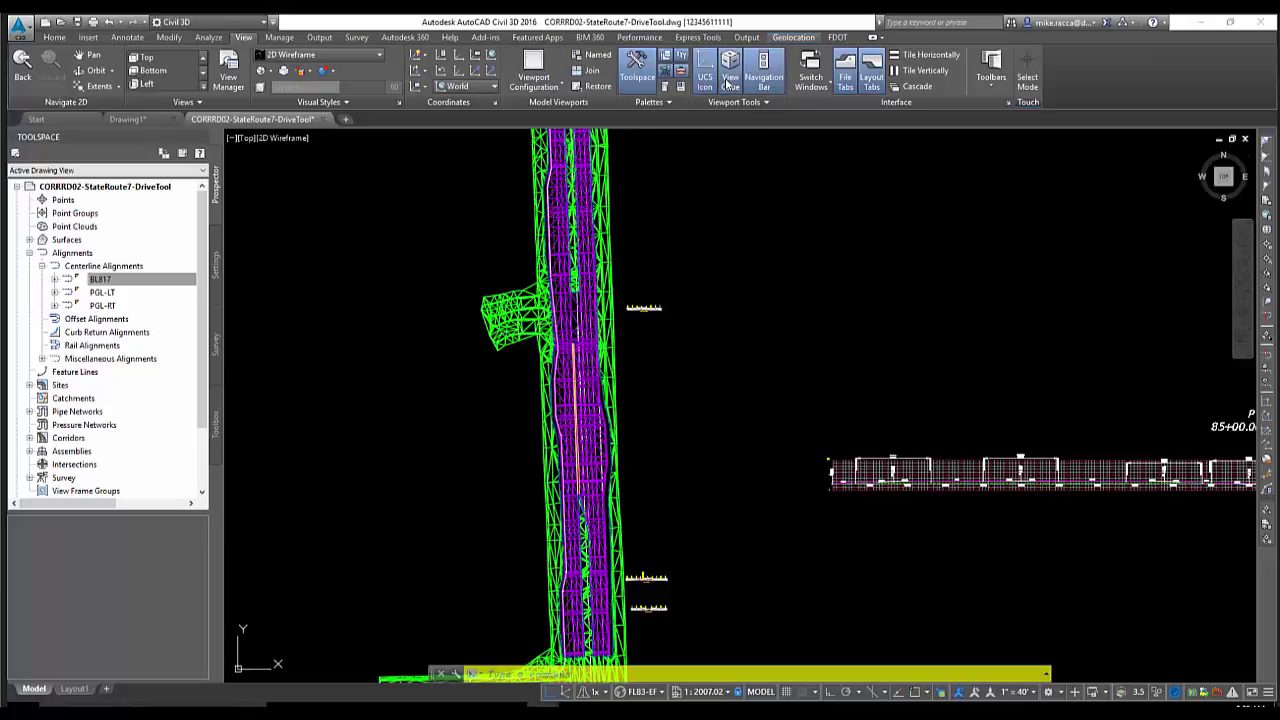
click(729, 84)
click(729, 84)
click(763, 80)
click(763, 82)
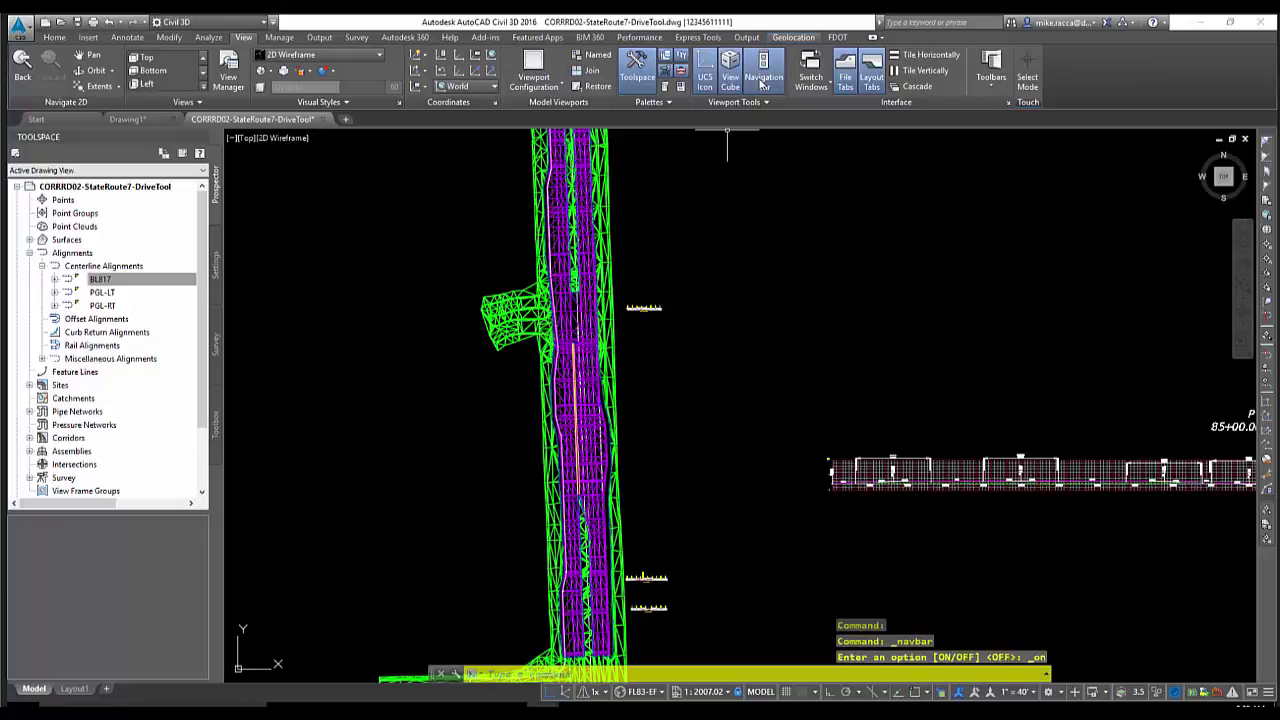
click(709, 80)
click(709, 80)
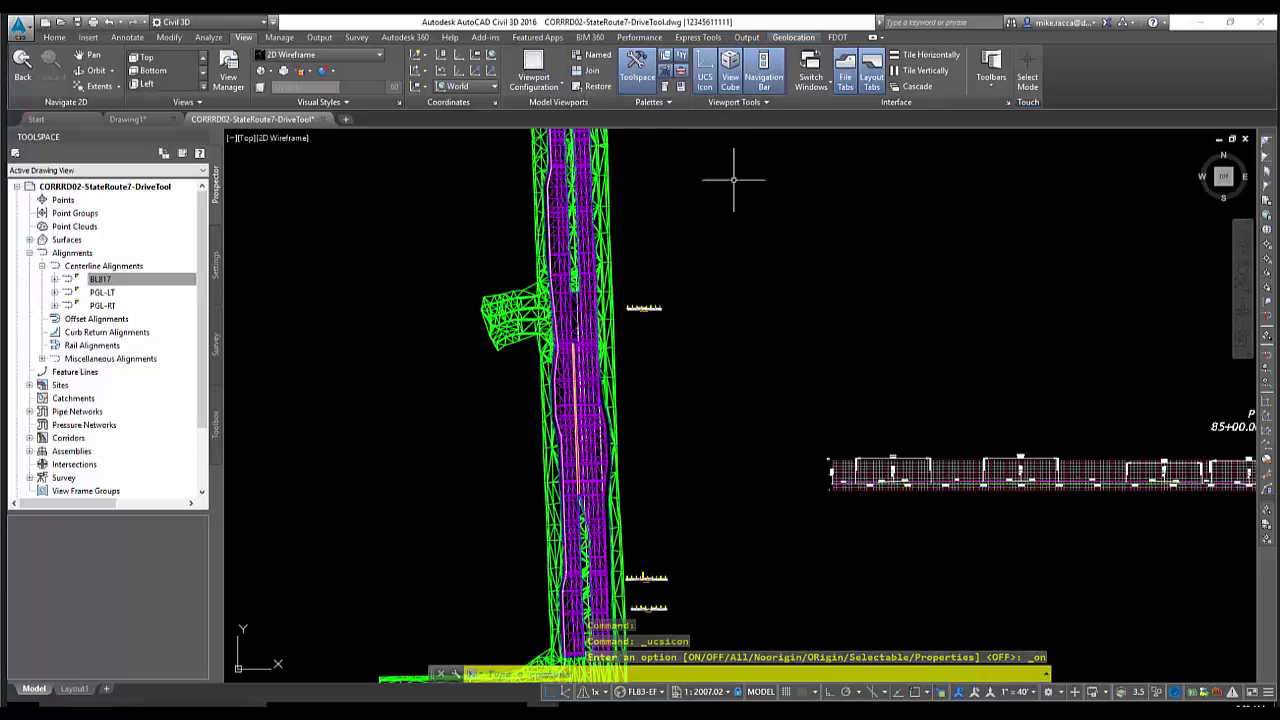
middle_drag(686, 240, 691, 254)
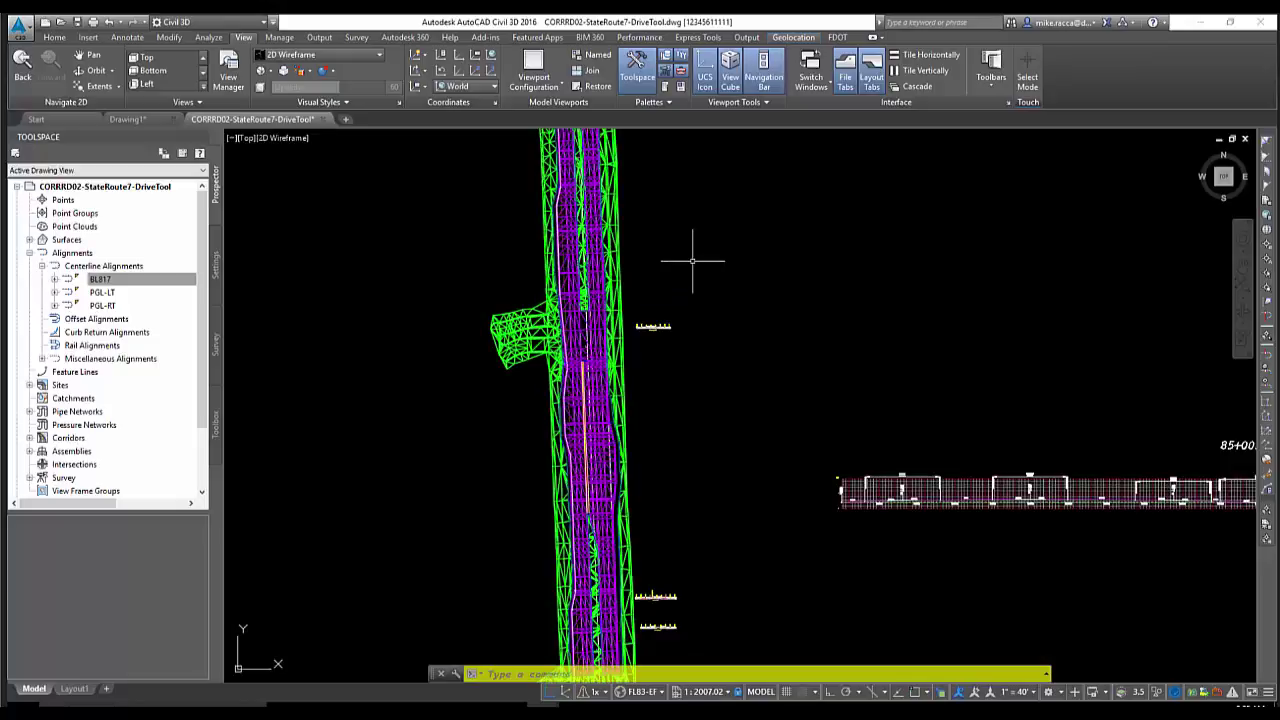
middle_drag(760, 277, 746, 285)
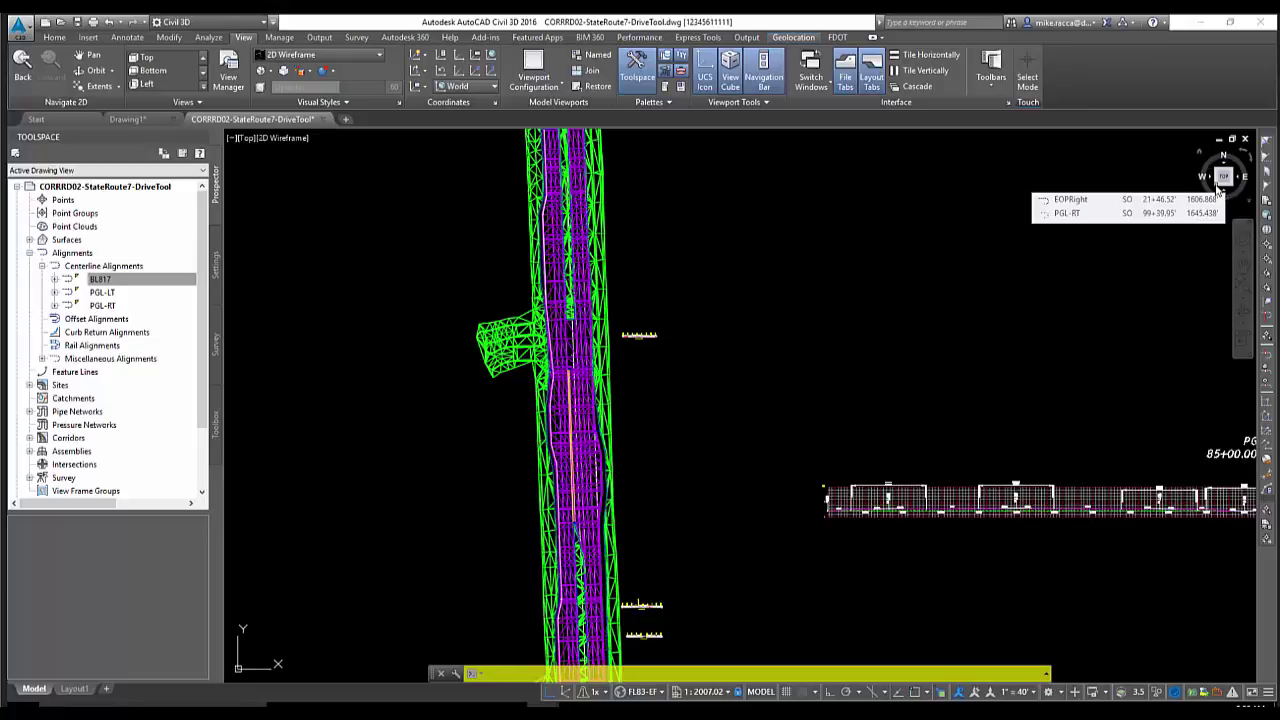
Switch to SW Isometric, then to a flat view with the corridor sideways, and open the ViewCube's menu
click(1218, 190)
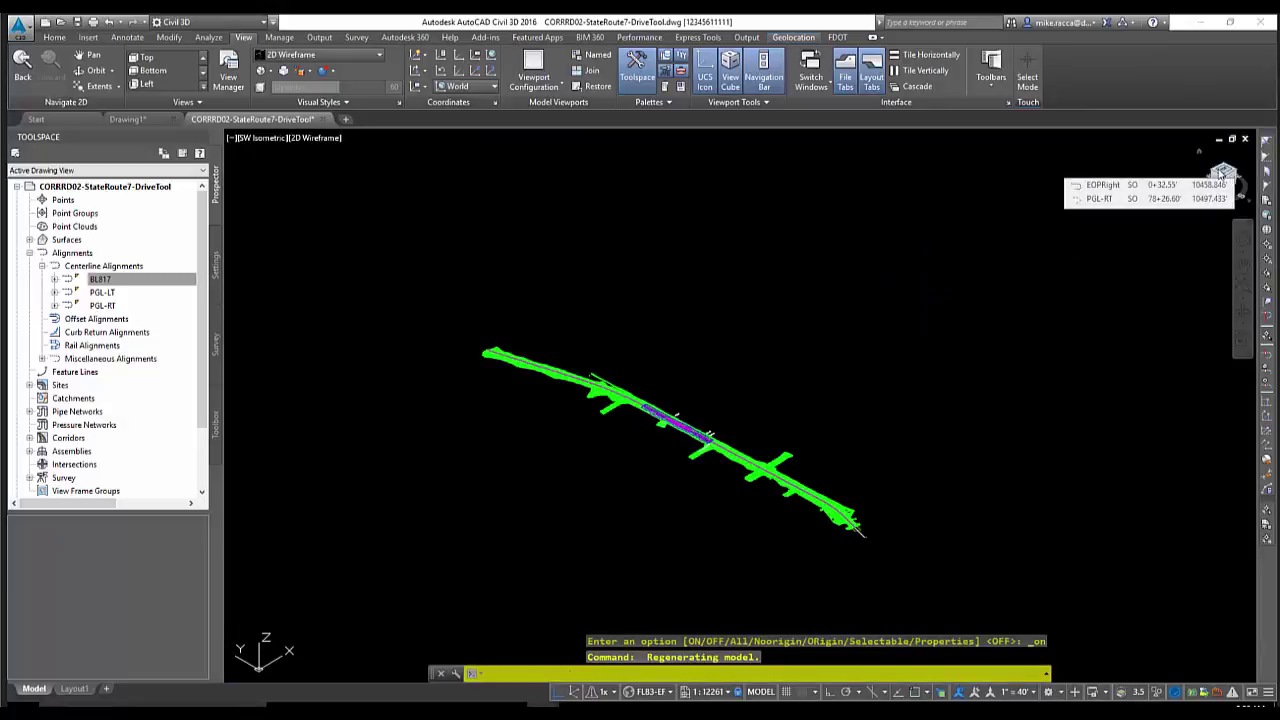
click(1224, 168)
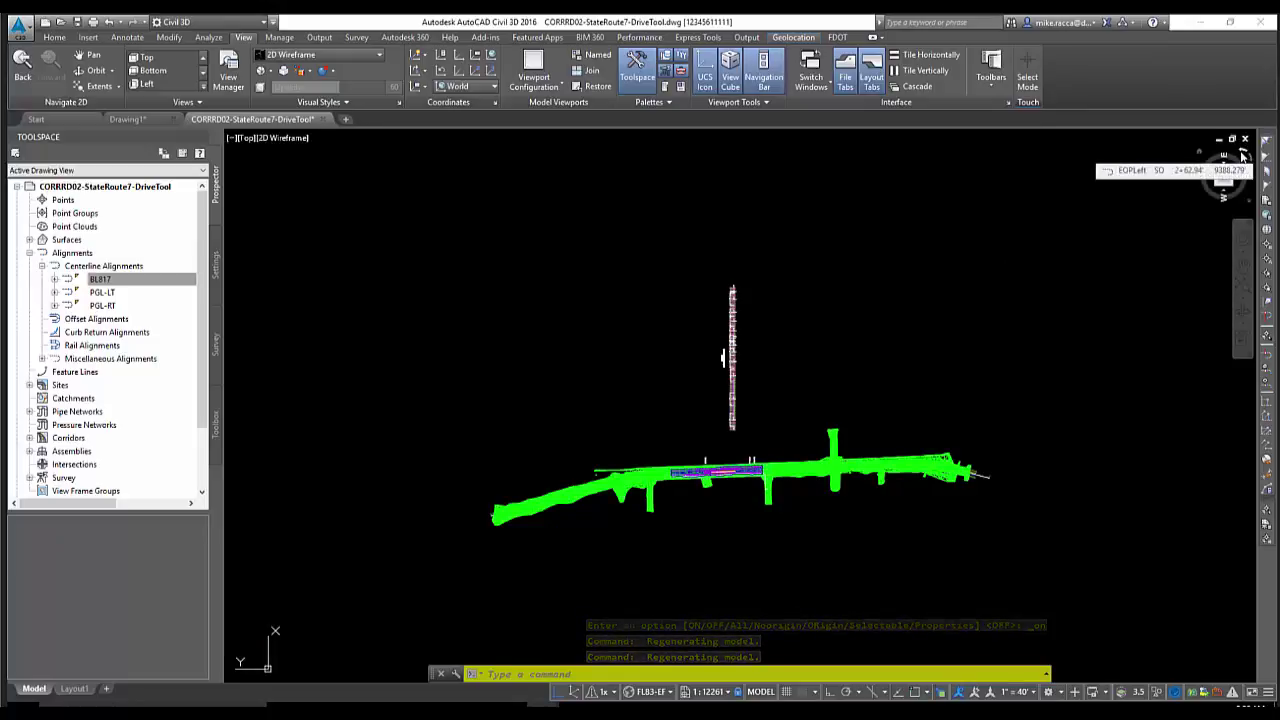
click(1249, 205)
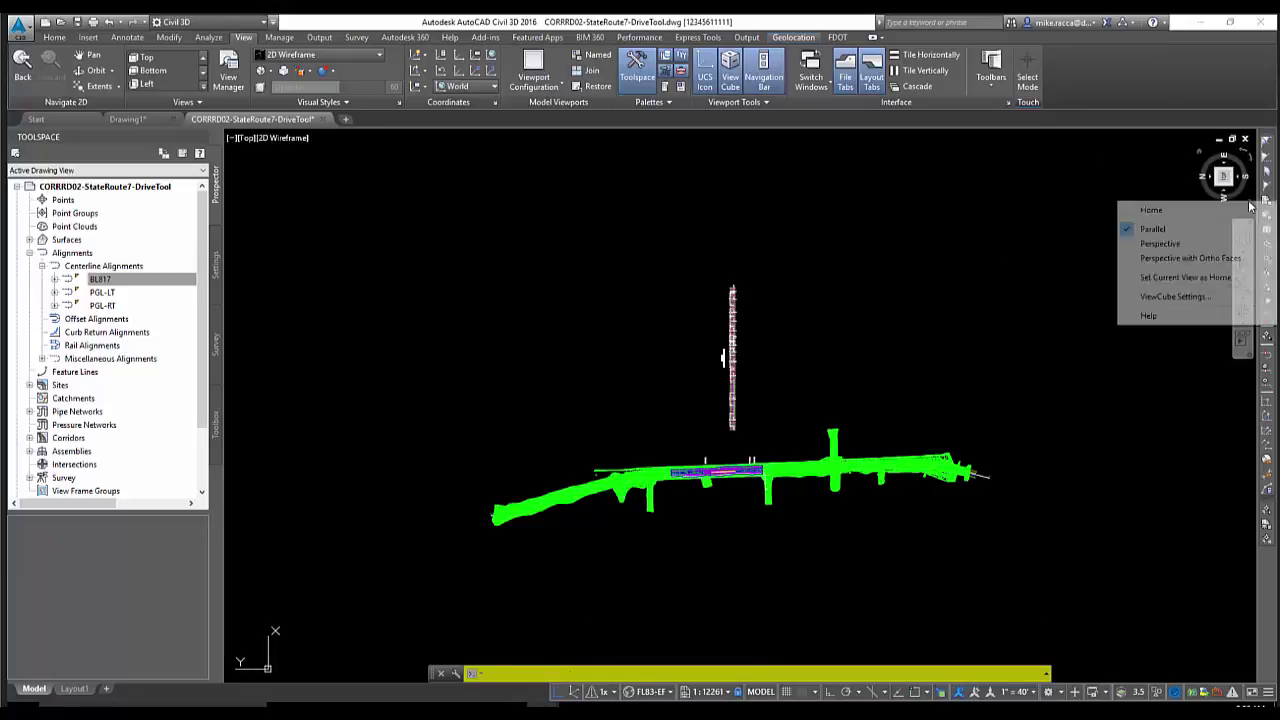
In ViewCube Settings, change the cube size from Small to Normal and apply it
click(1172, 296)
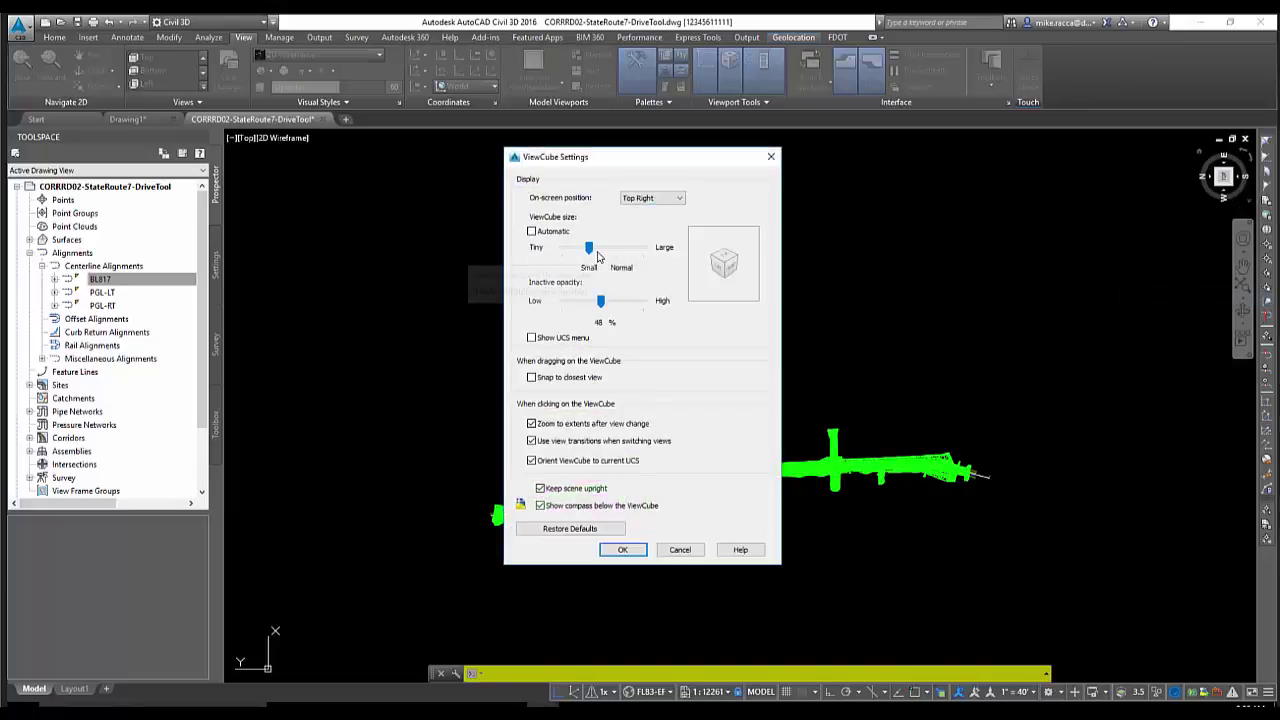
drag(592, 254, 613, 254)
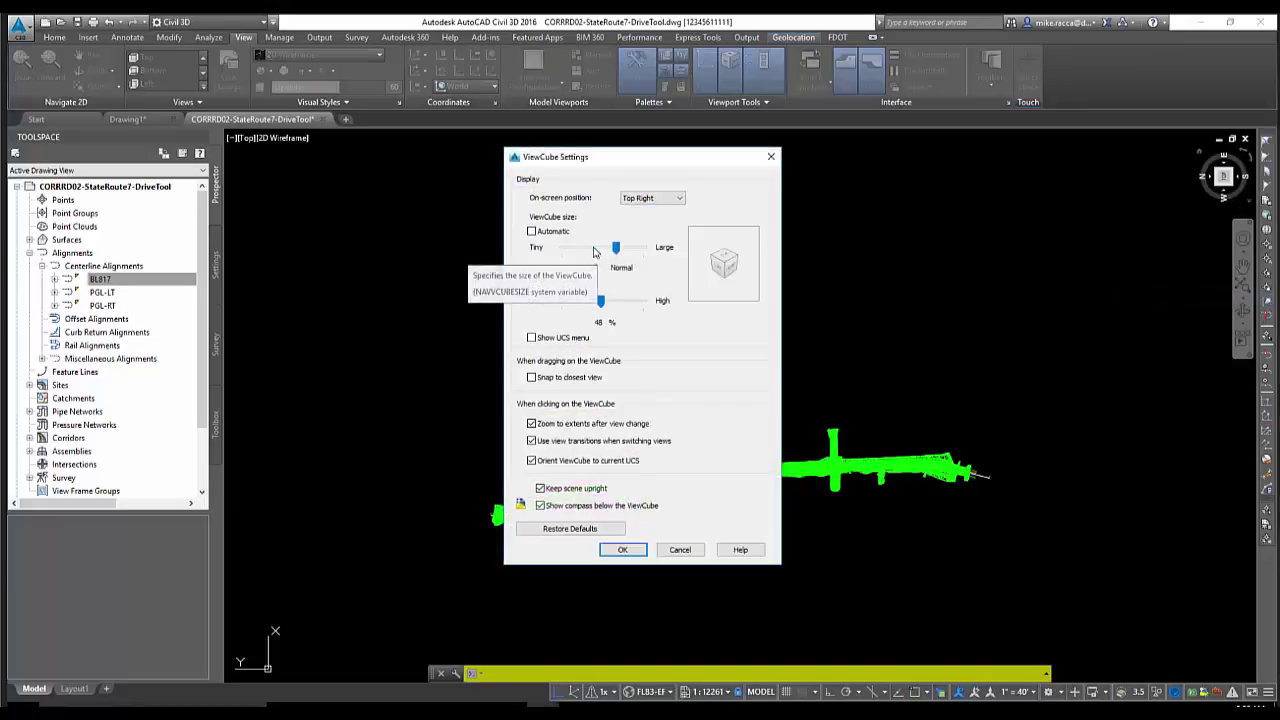
click(624, 550)
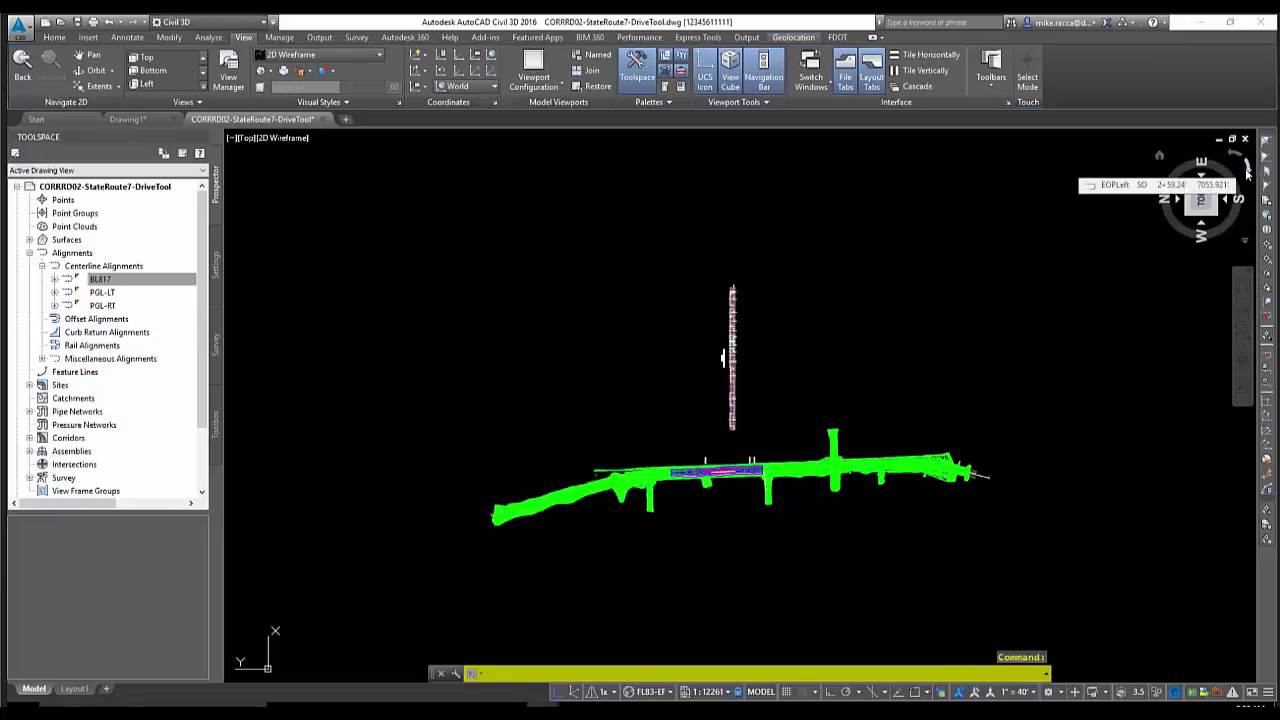
Rotate the Top view 90 degrees with the ViewCube's rotate arrow
click(1247, 172)
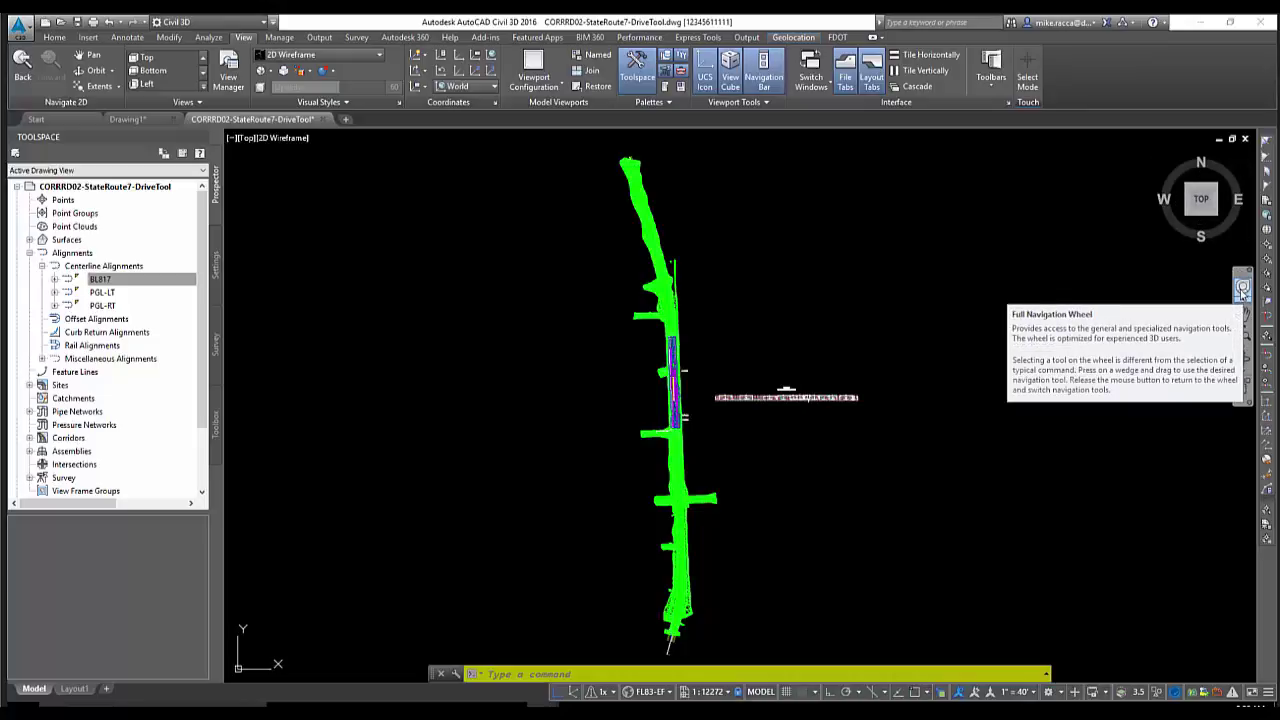
Use the full navigation wheel to zoom, orbit and recenter on the corridor, then close the wheel
click(1242, 289)
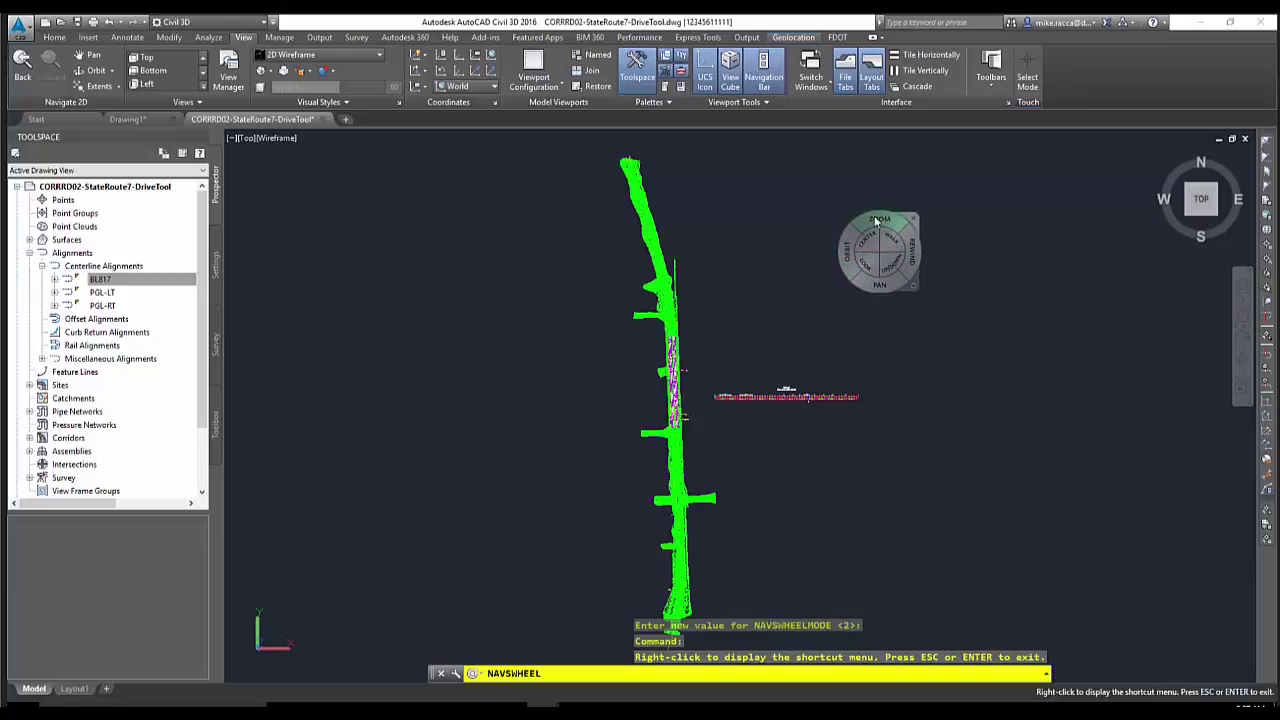
mouse_move(879, 220)
mouse_down()
mouse_move(879, 285)
mouse_move(876, 215)
mouse_up()
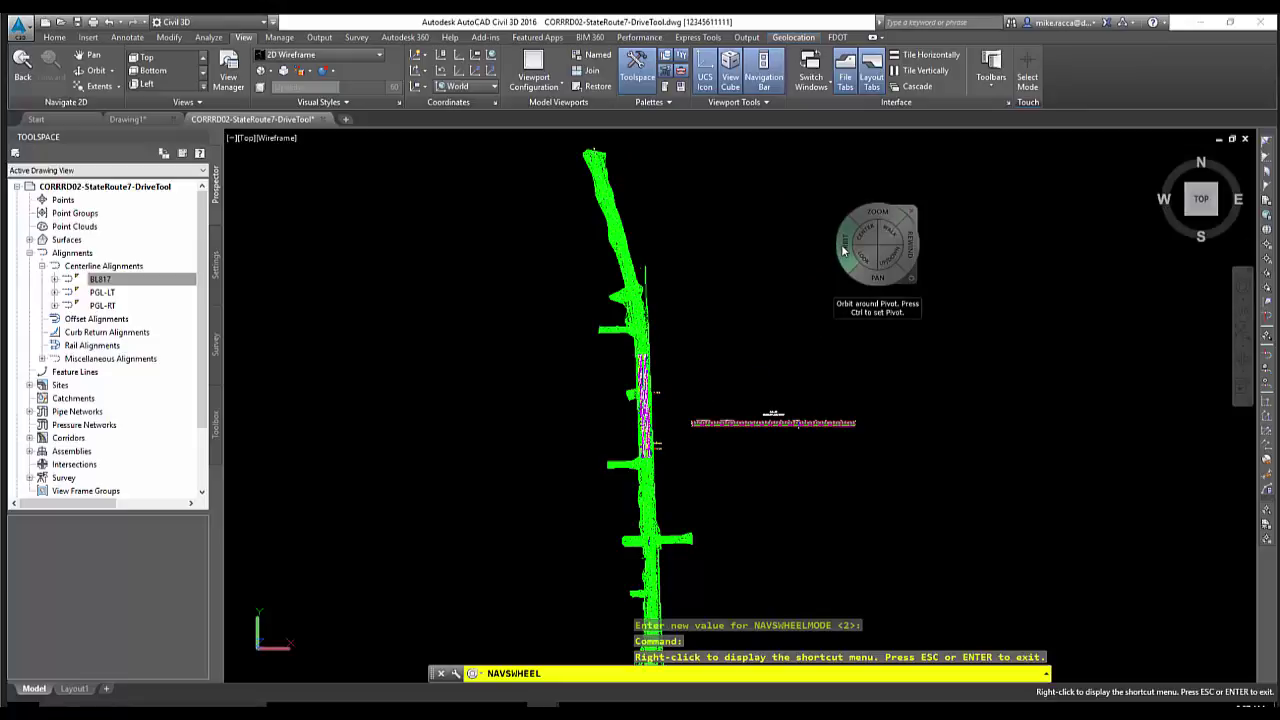
mouse_move(843, 250)
mouse_down()
mouse_move(847, 180)
mouse_move(851, 205)
mouse_move(829, 240)
mouse_up()
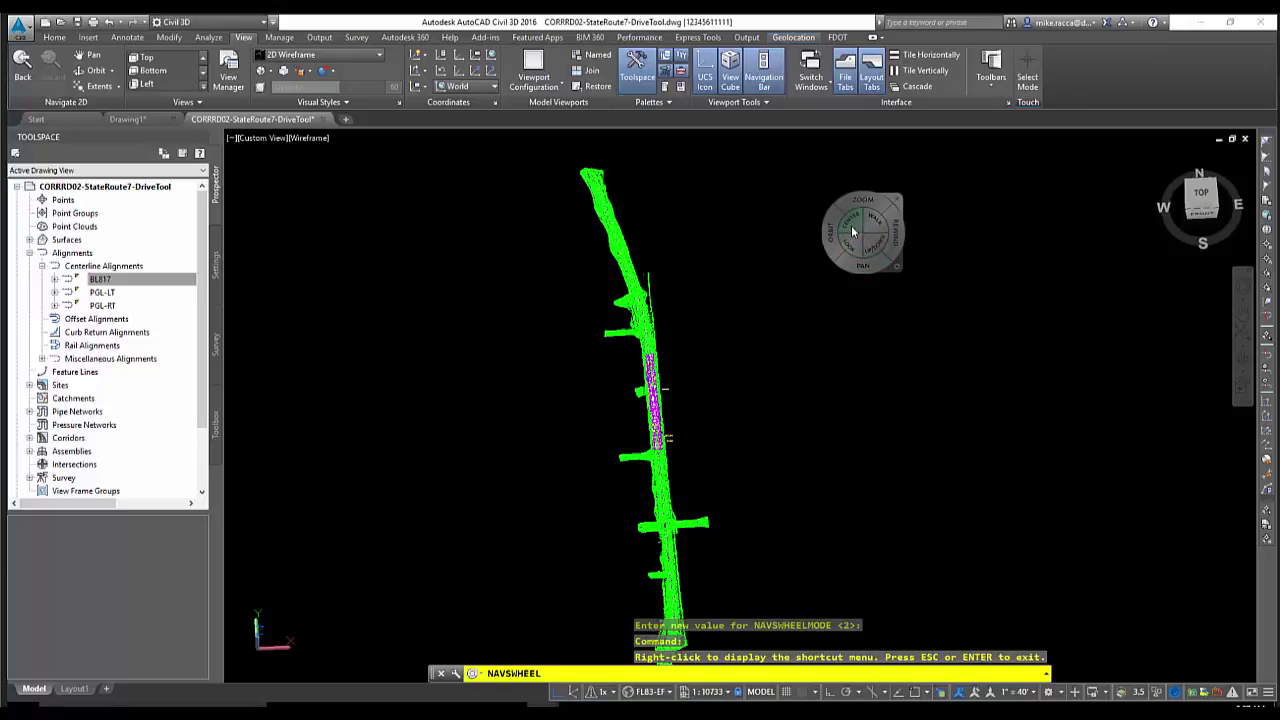
mouse_move(852, 231)
mouse_down()
mouse_move(849, 220)
mouse_move(851, 263)
mouse_move(872, 187)
mouse_move(889, 191)
mouse_move(262, 180)
mouse_up()
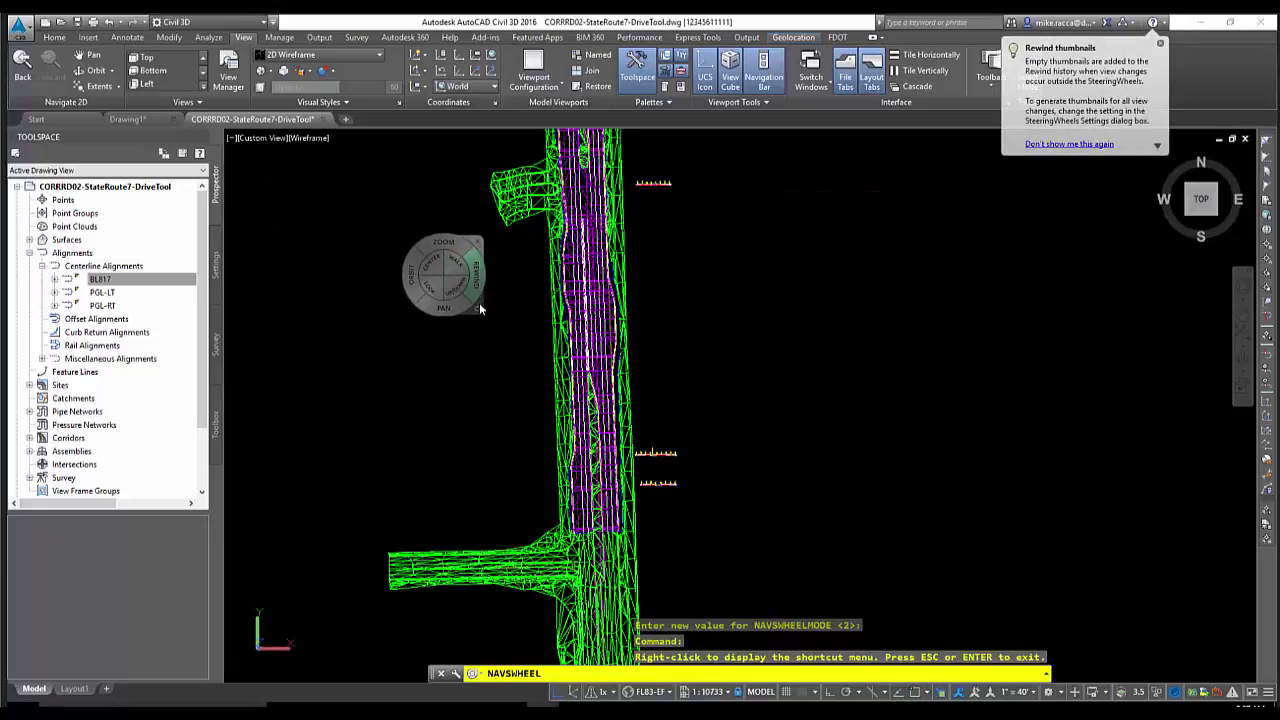
click(476, 306)
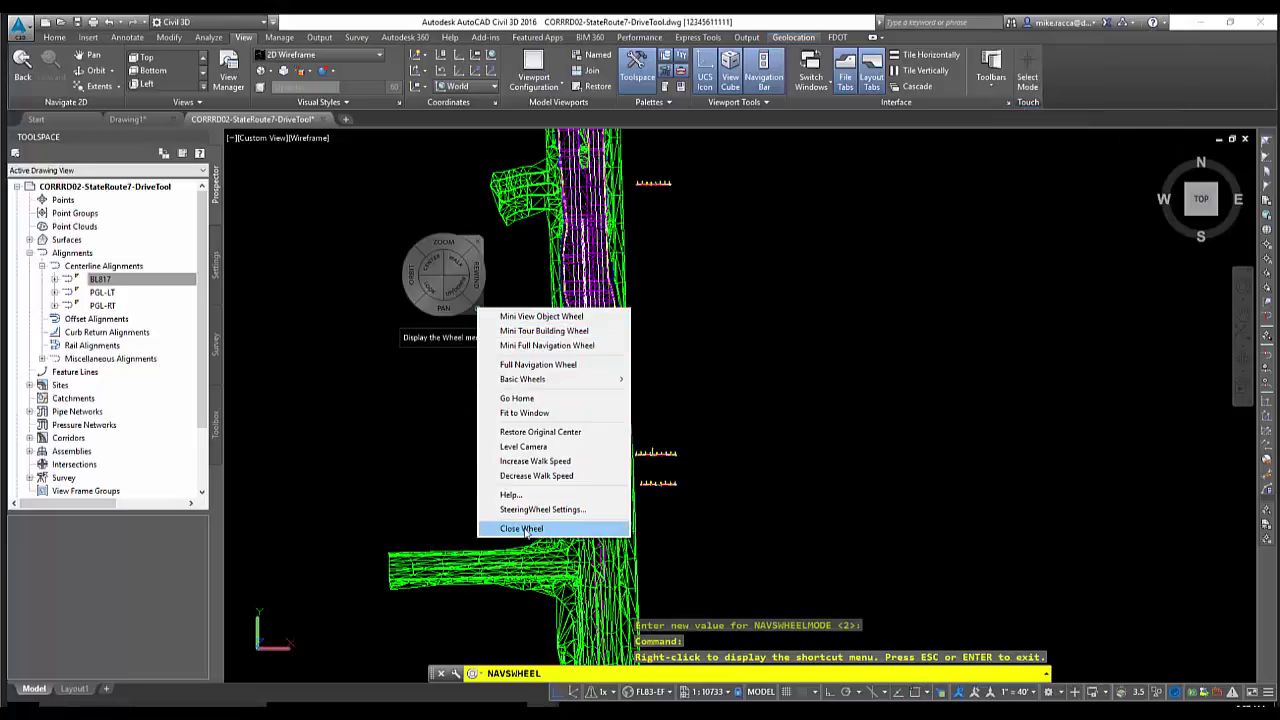
click(525, 529)
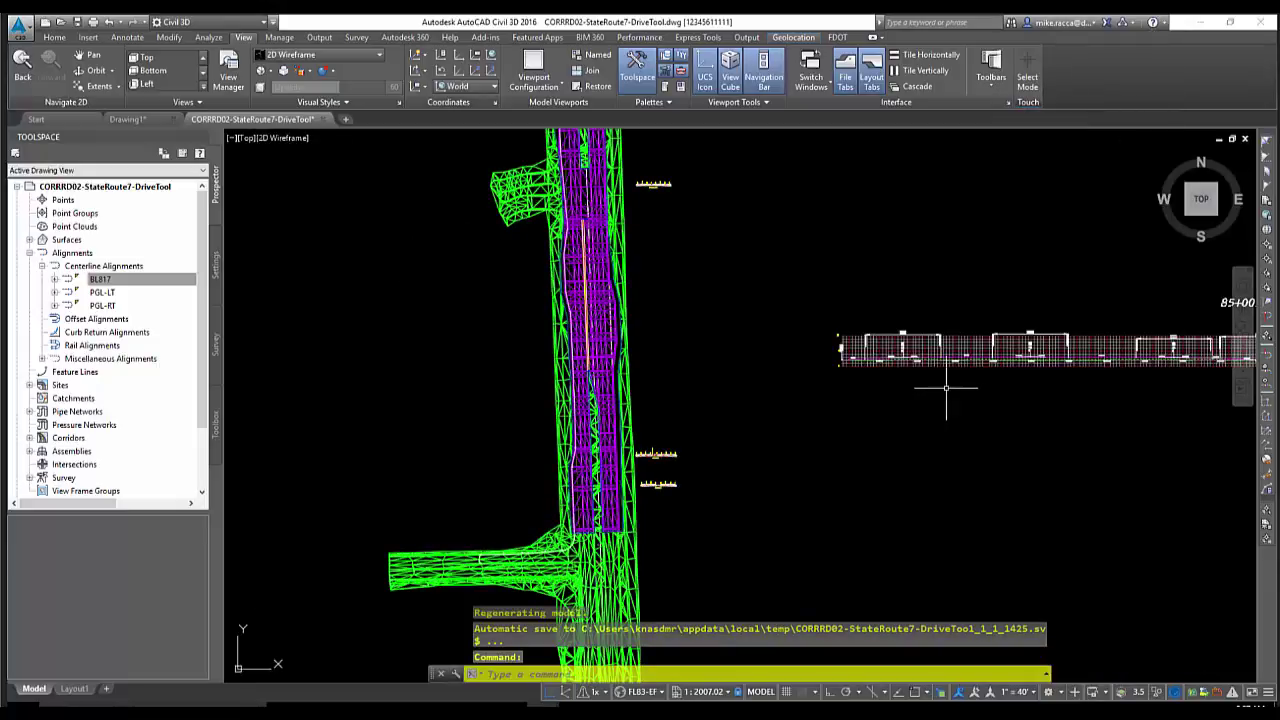
middle_drag(911, 277, 793, 274)
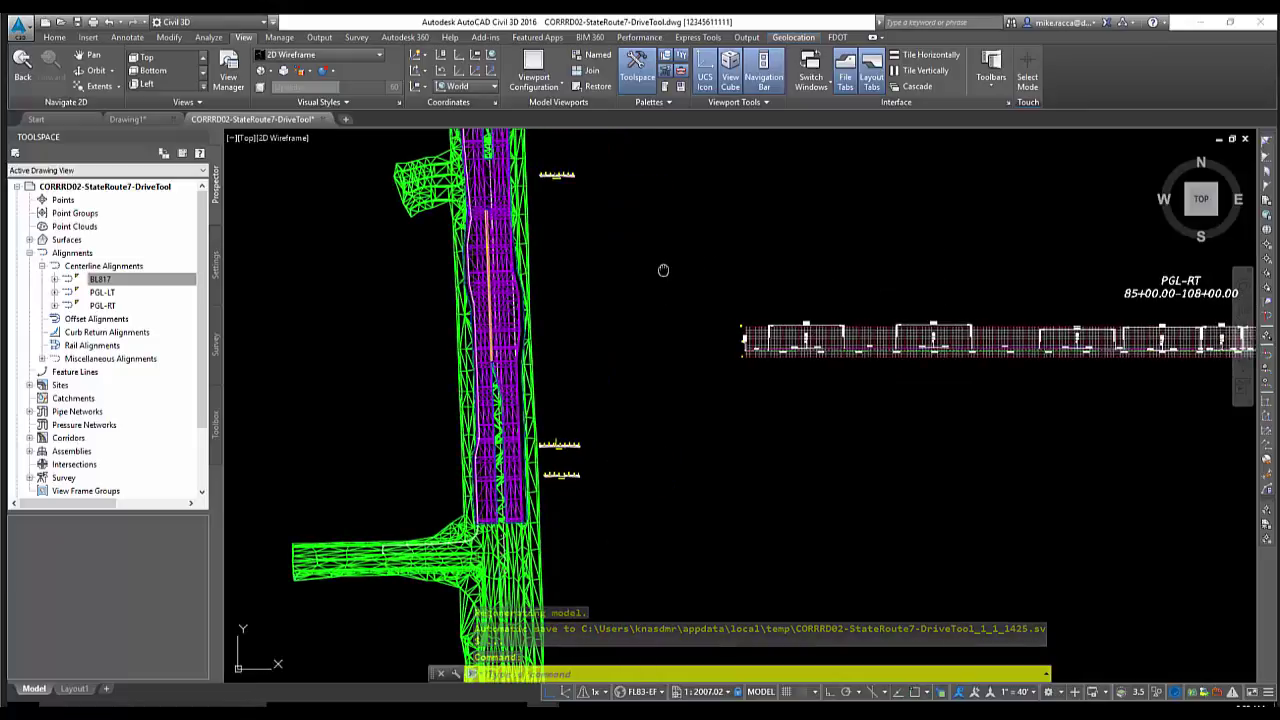
middle_drag(663, 270, 737, 366)
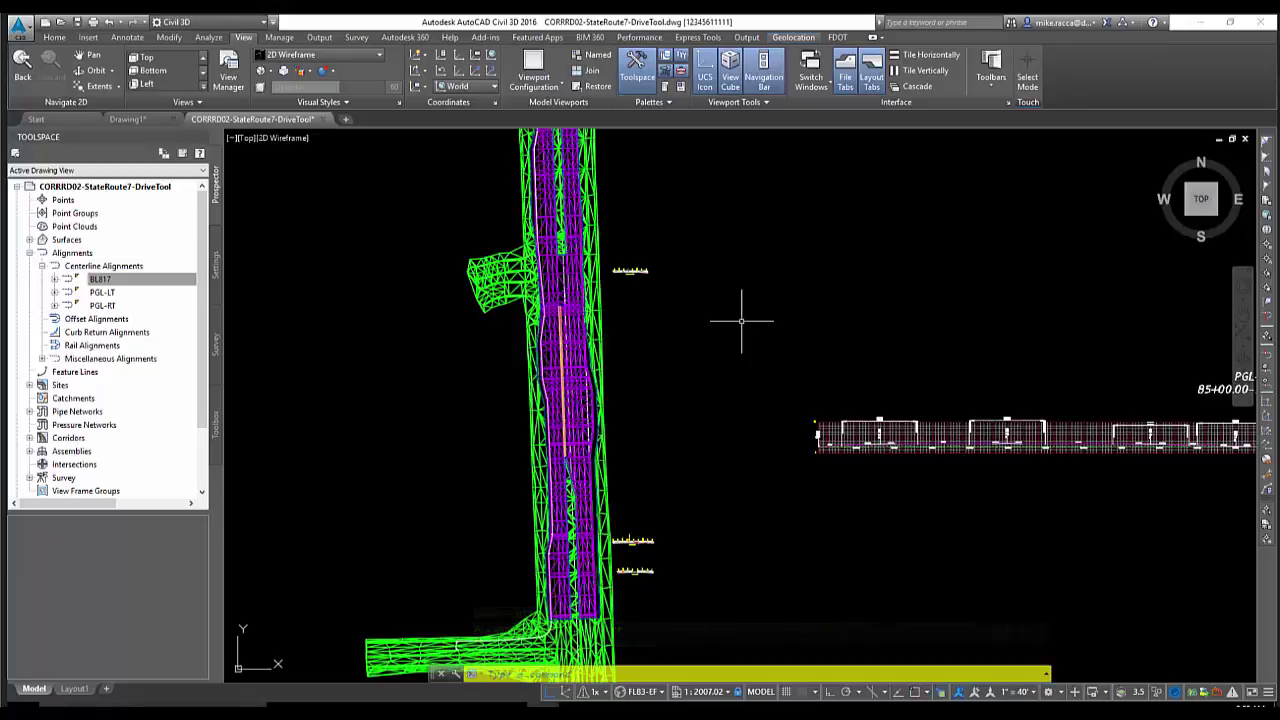
mouse_move(659, 352)
middle_down()
mouse_move(737, 280)
mouse_move(826, 320)
mouse_move(703, 341)
mouse_move(671, 331)
mouse_move(746, 331)
mouse_move(760, 277)
middle_up()
middle_click(769, 273)
middle_click(769, 273)
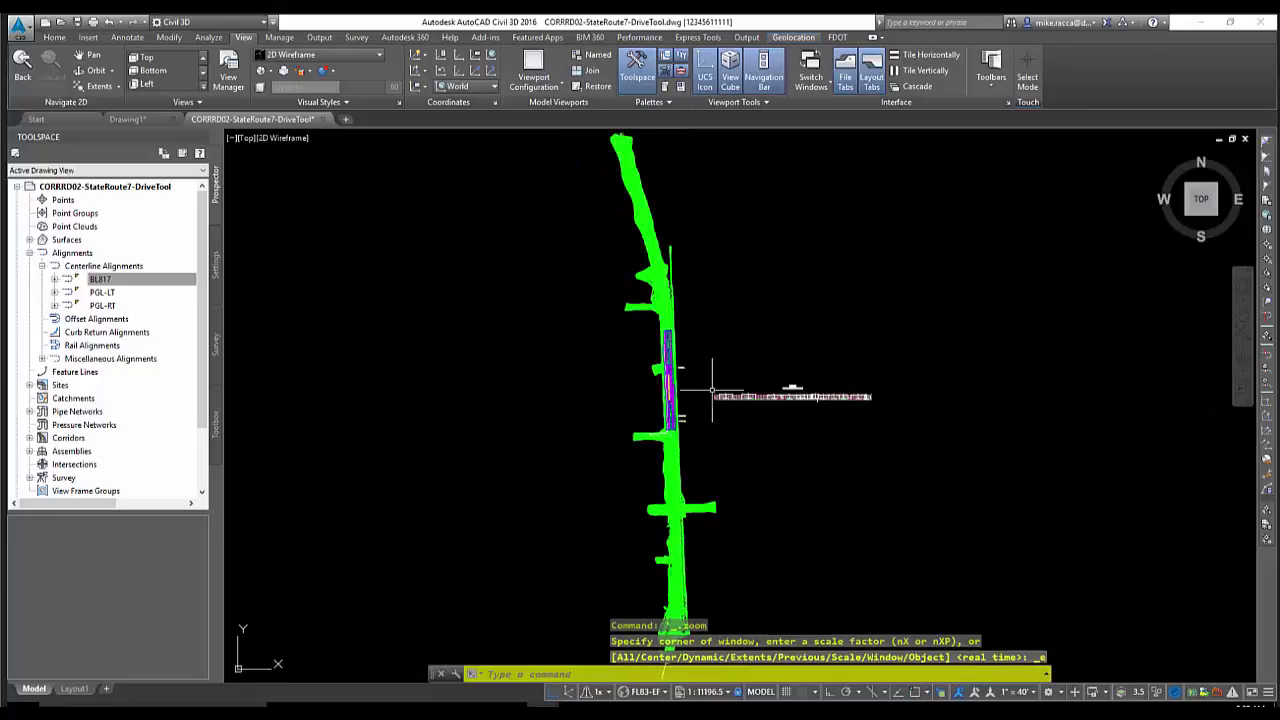
scroll(694, 402, up, 8)
scroll(645, 395, up, 3)
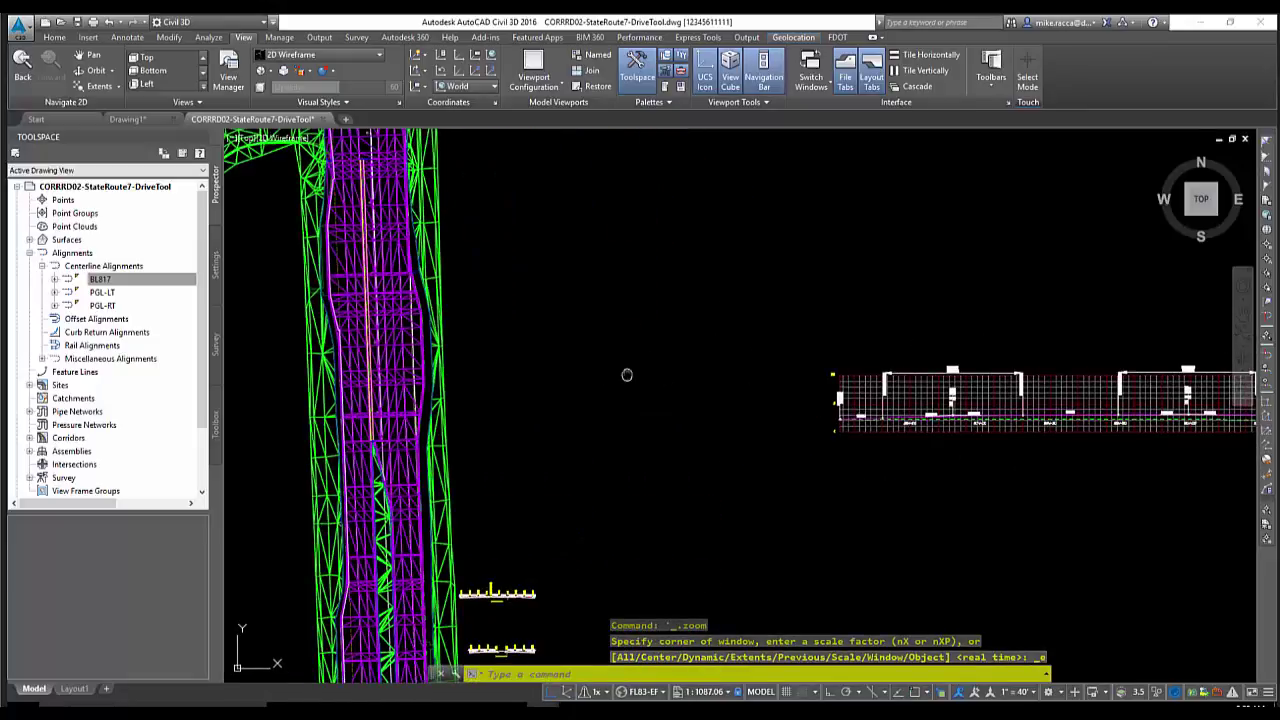
middle_drag(626, 374, 766, 349)
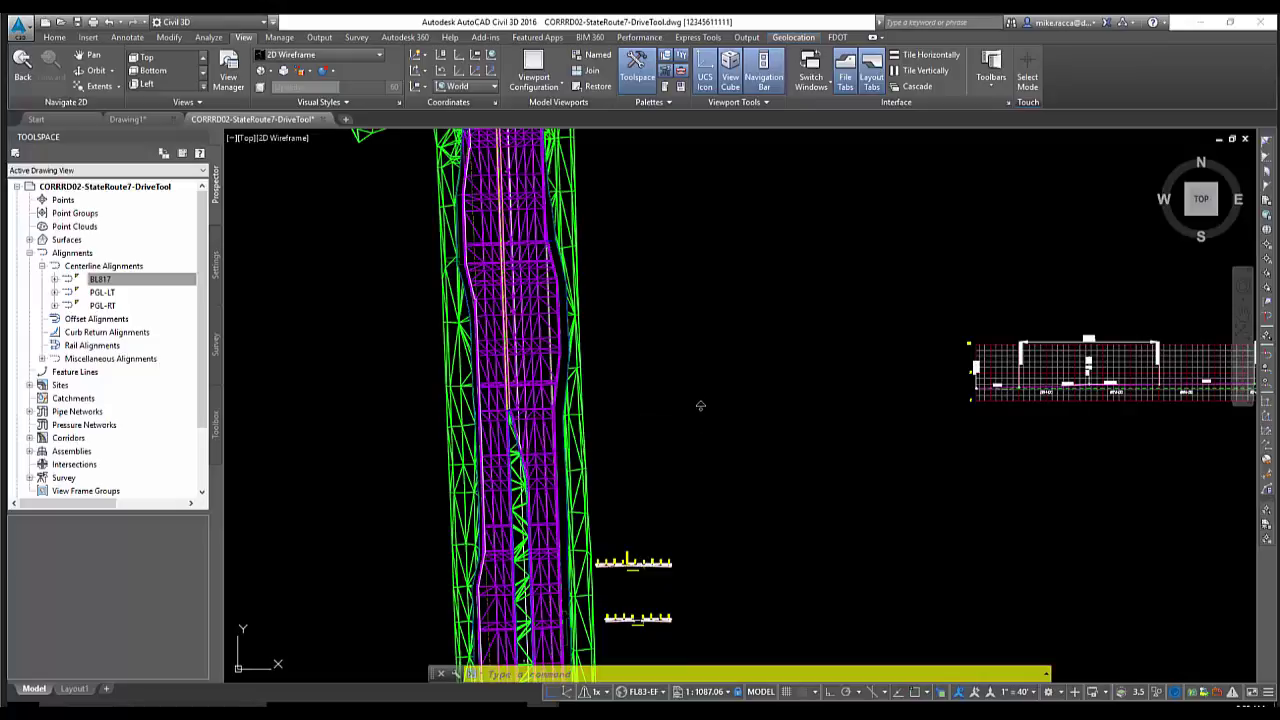
mouse_move(700, 405)
middle_down()
mouse_move(712, 313)
mouse_move(780, 261)
mouse_move(909, 297)
mouse_move(957, 371)
mouse_move(894, 457)
mouse_move(746, 480)
mouse_move(743, 409)
mouse_move(954, 403)
mouse_move(797, 377)
middle_up()
middle_click(712, 367)
middle_click(712, 367)
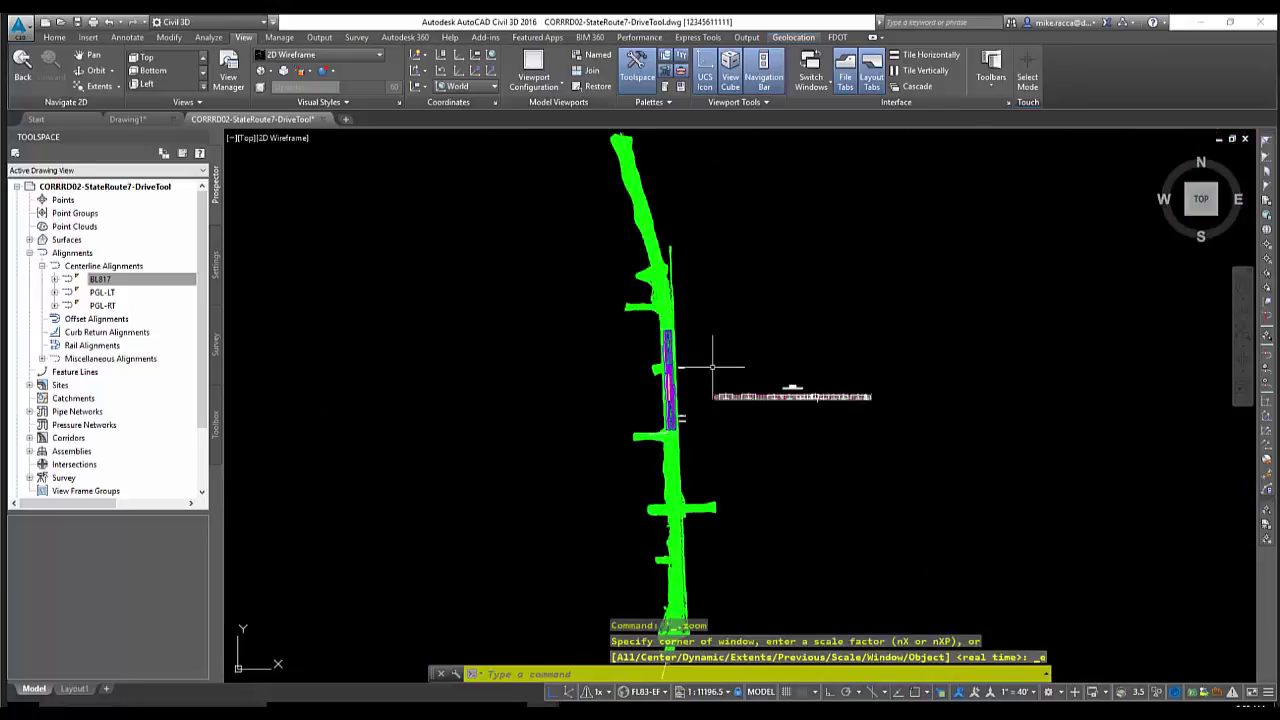
scroll(712, 367, up, 10)
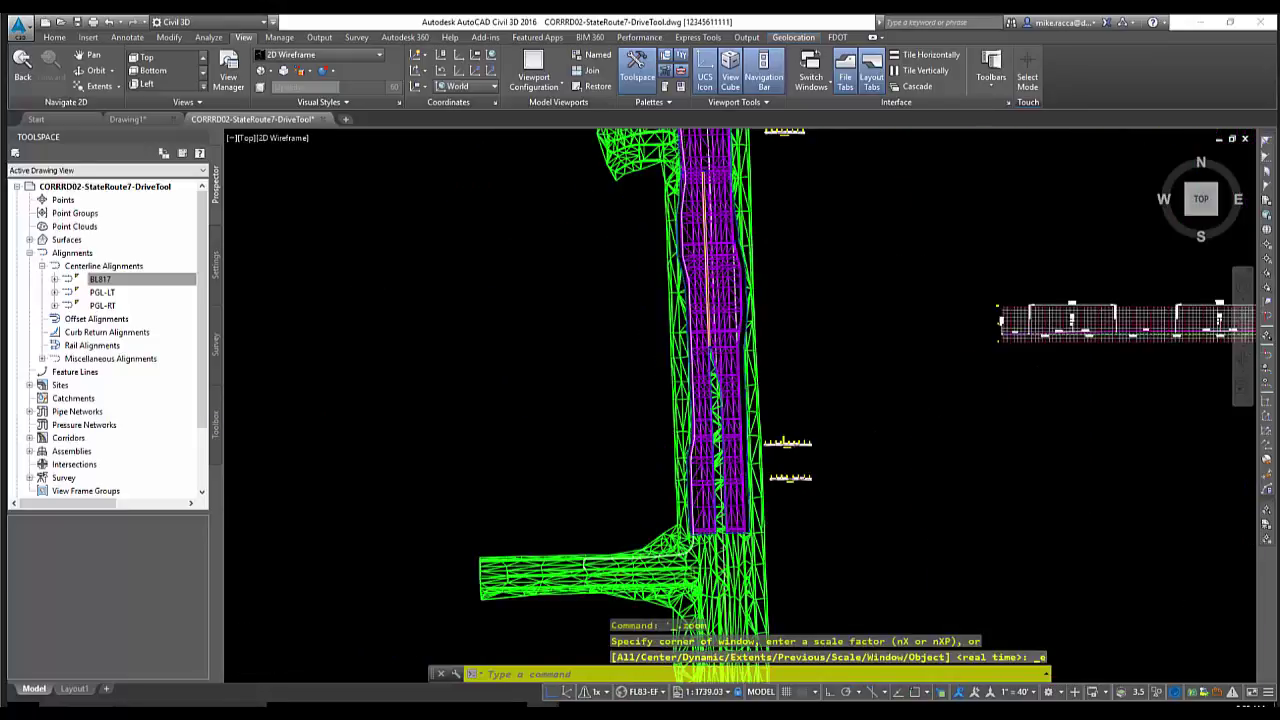
scroll(712, 367, up, 3)
mouse_move(712, 367)
ctrl+middle_down()
mouse_move(717, 394)
mouse_move(828, 402)
mouse_move(834, 437)
mouse_move(856, 441)
mouse_move(850, 470)
ctrl+middle_up()
mouse_move(863, 334)
ctrl+middle_down()
mouse_move(900, 528)
mouse_move(929, 563)
mouse_move(880, 563)
mouse_move(814, 276)
mouse_move(889, 509)
mouse_move(900, 429)
mouse_move(954, 449)
mouse_move(838, 193)
mouse_move(894, 429)
mouse_move(880, 410)
mouse_move(894, 391)
mouse_move(864, 355)
ctrl+middle_up()
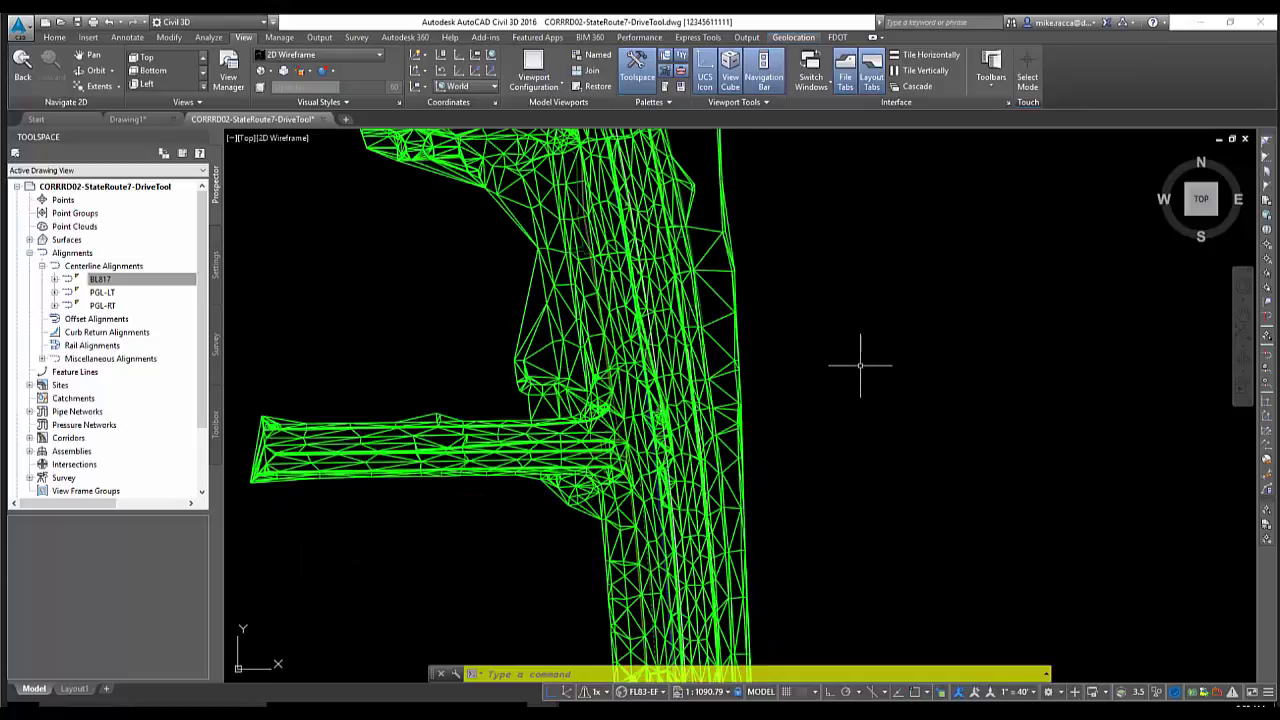
scroll(859, 365, down, 4)
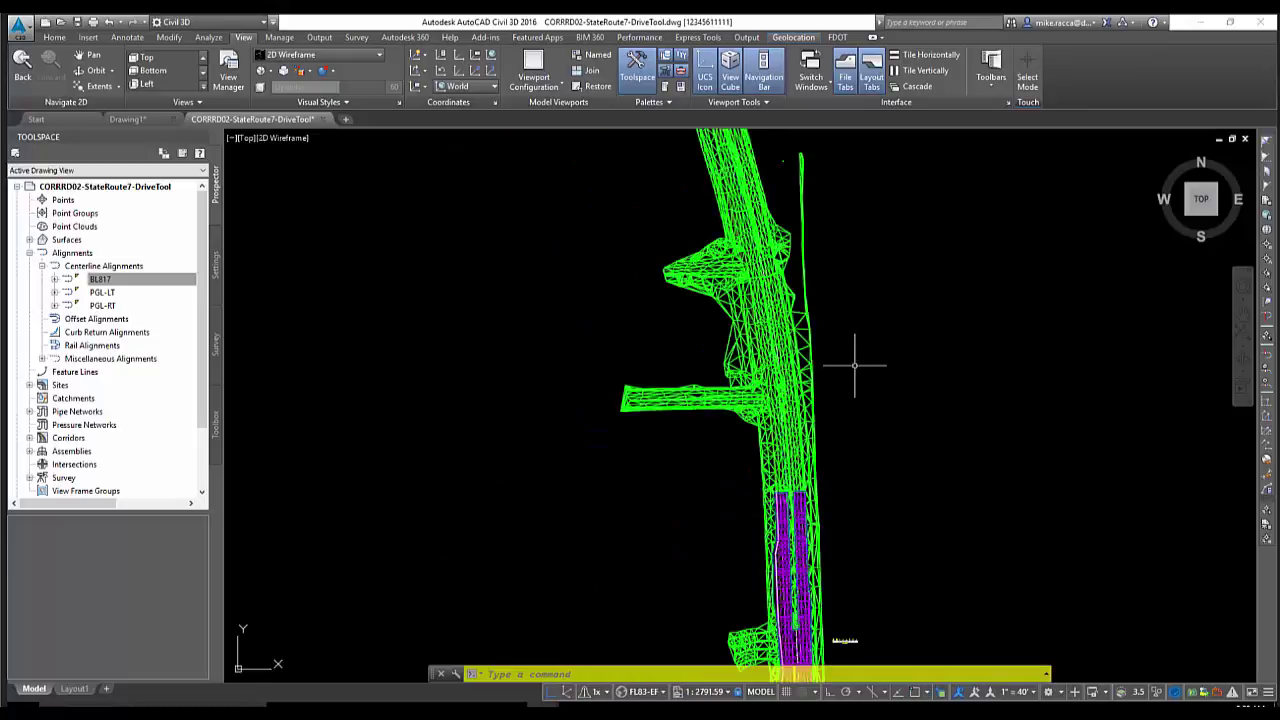
Close CORRRD02-StateRoute7-DriveTool without saving and dismiss the QC compliance report
mouse_move(854, 365)
click(20, 28)
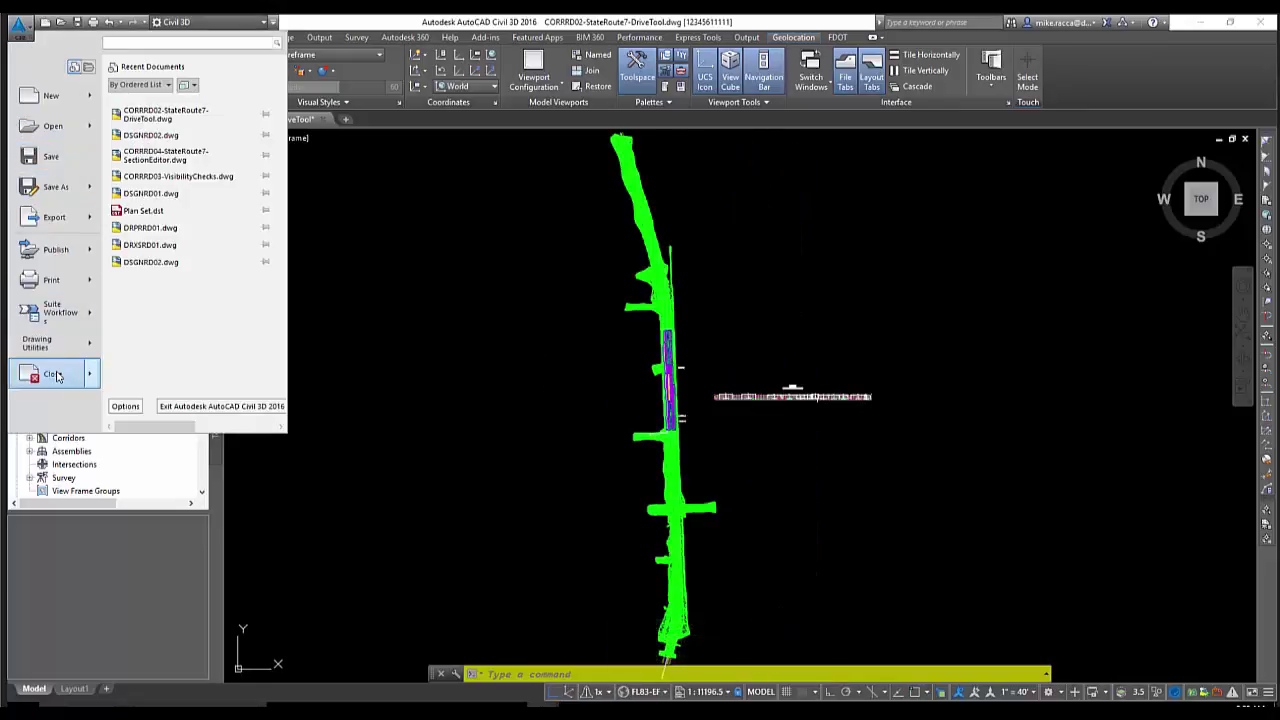
click(52, 373)
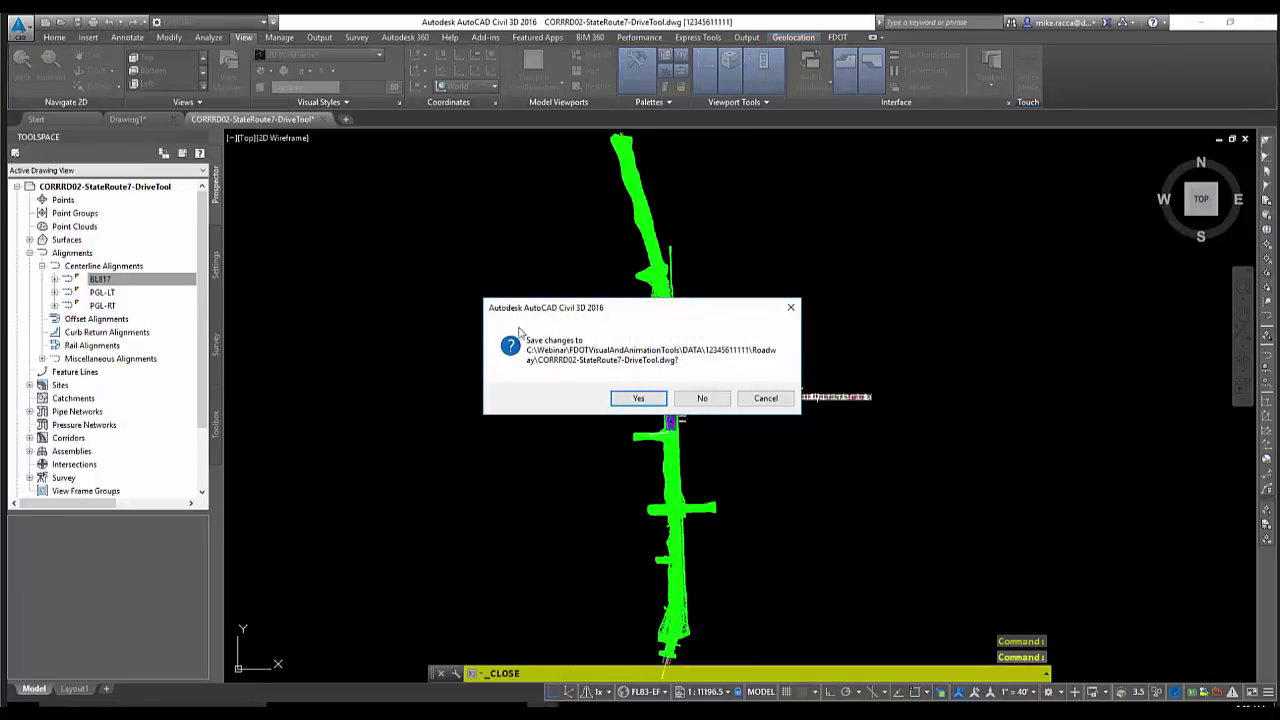
click(716, 402)
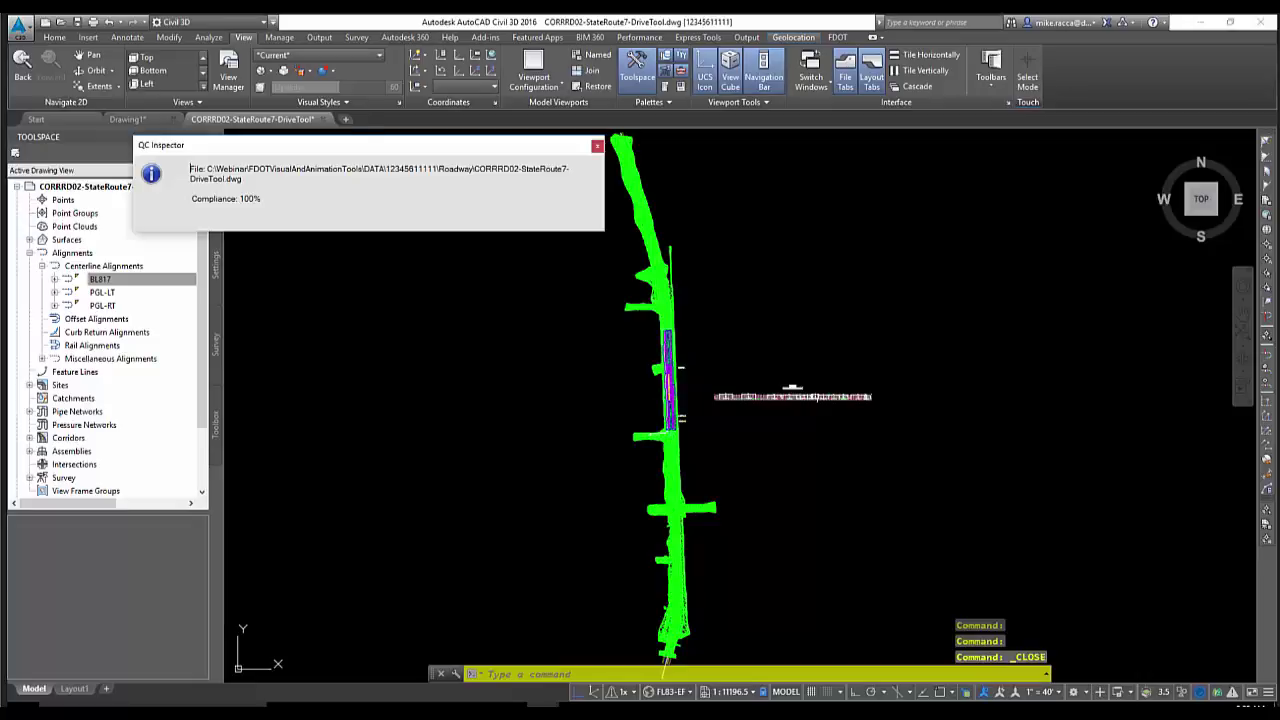
key(ctrl+o)
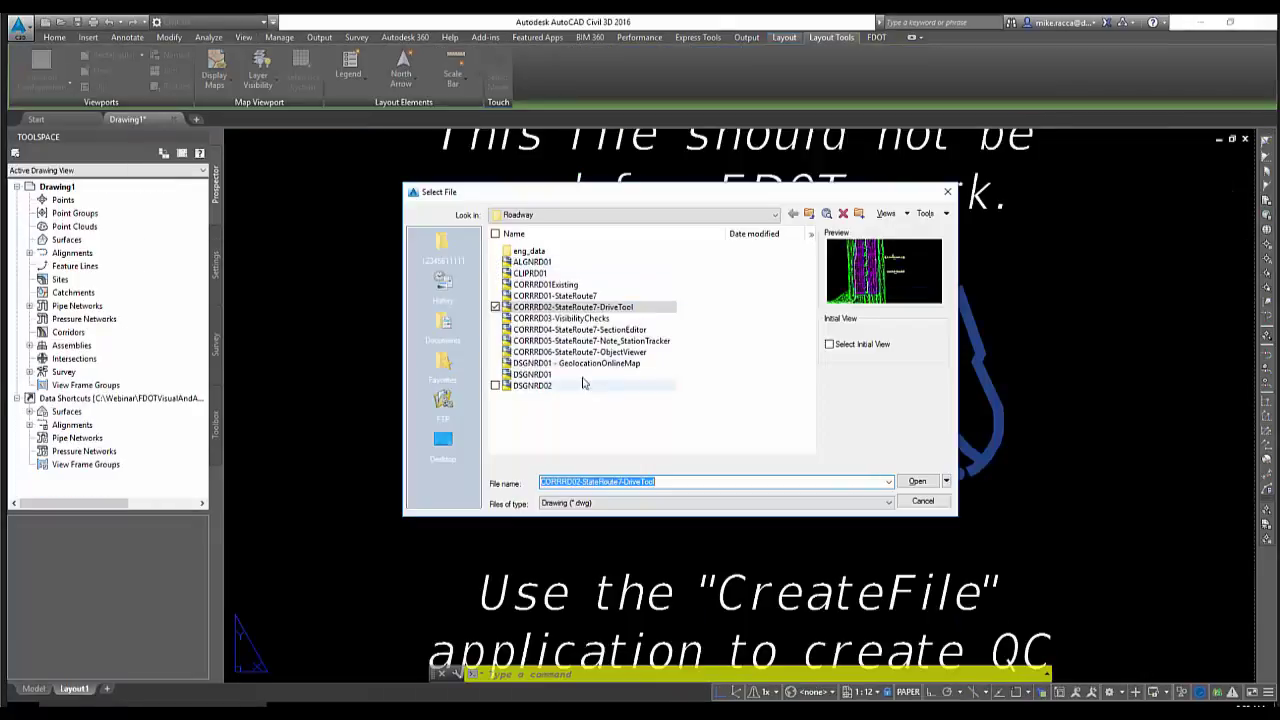
Open CORRRD03-VisibilityChecks.dwg from the Roadway folder
click(563, 319)
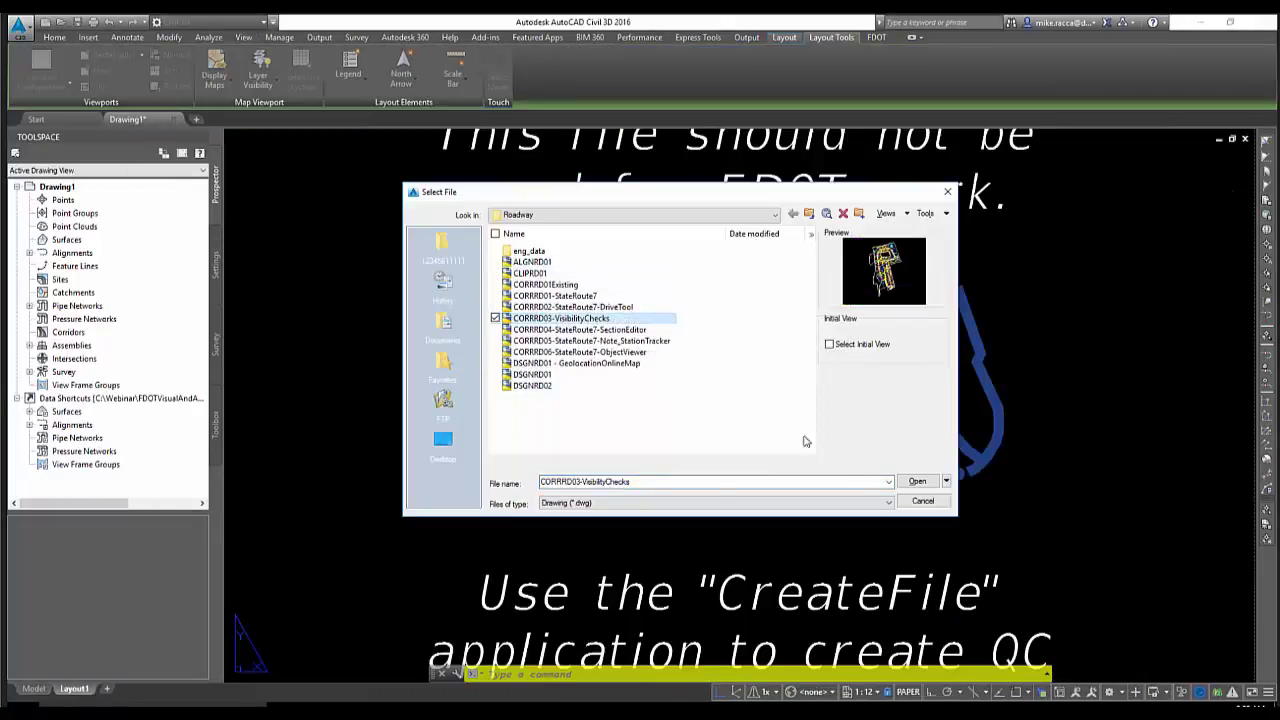
click(919, 482)
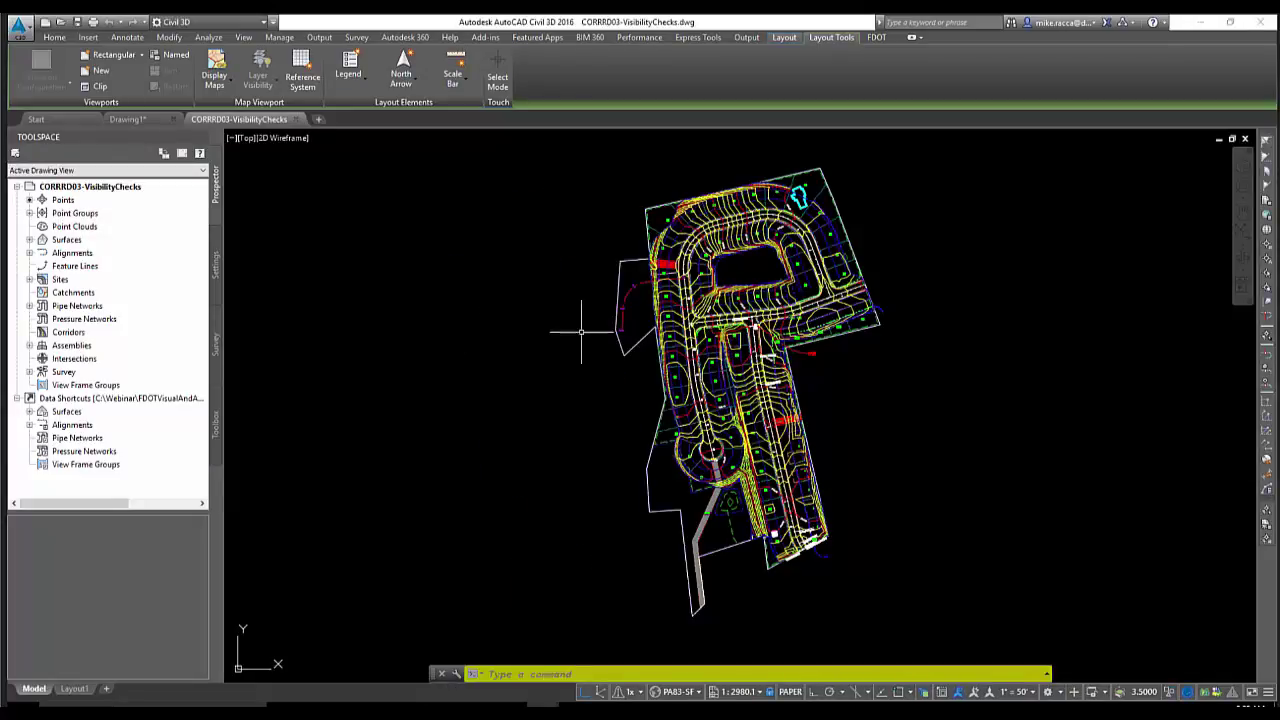
Pan and zoom the site plan to the intersection at EP STA 9+37.46 with the car and CAR label
middle_drag(690, 613, 595, 605)
scroll(642, 312, up, 2)
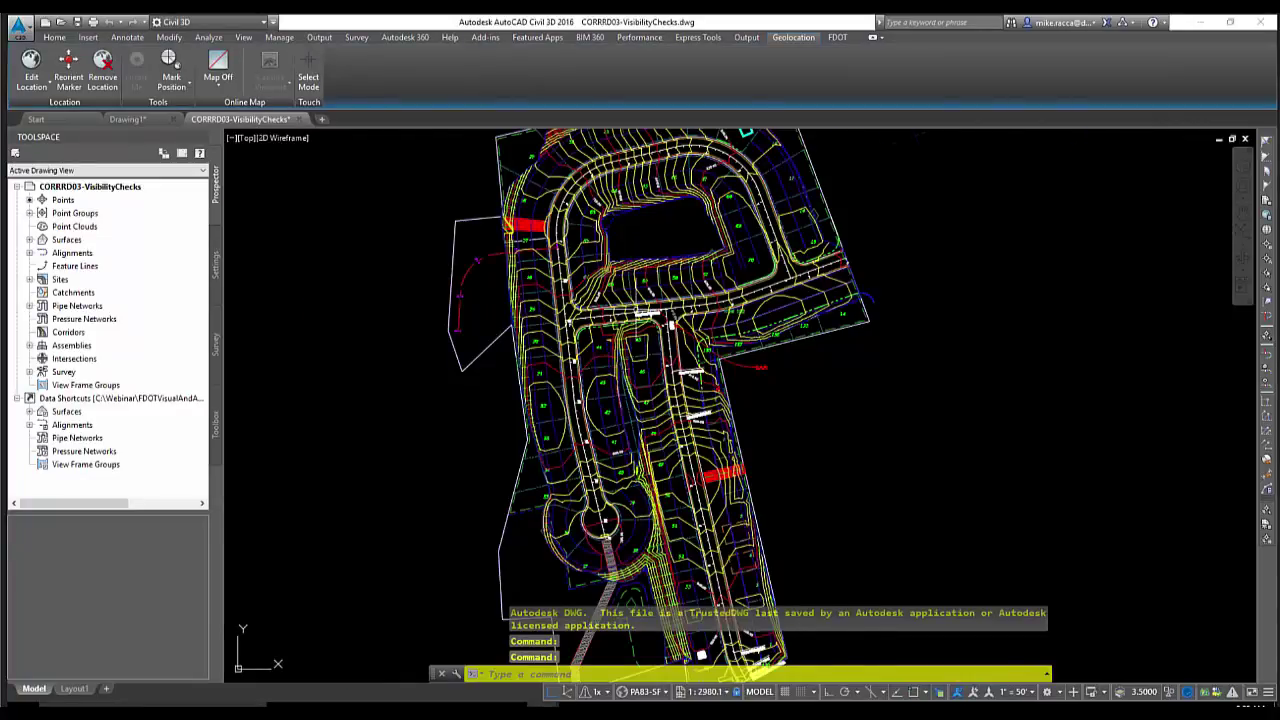
scroll(642, 312, up, 6)
middle_drag(642, 310, 652, 396)
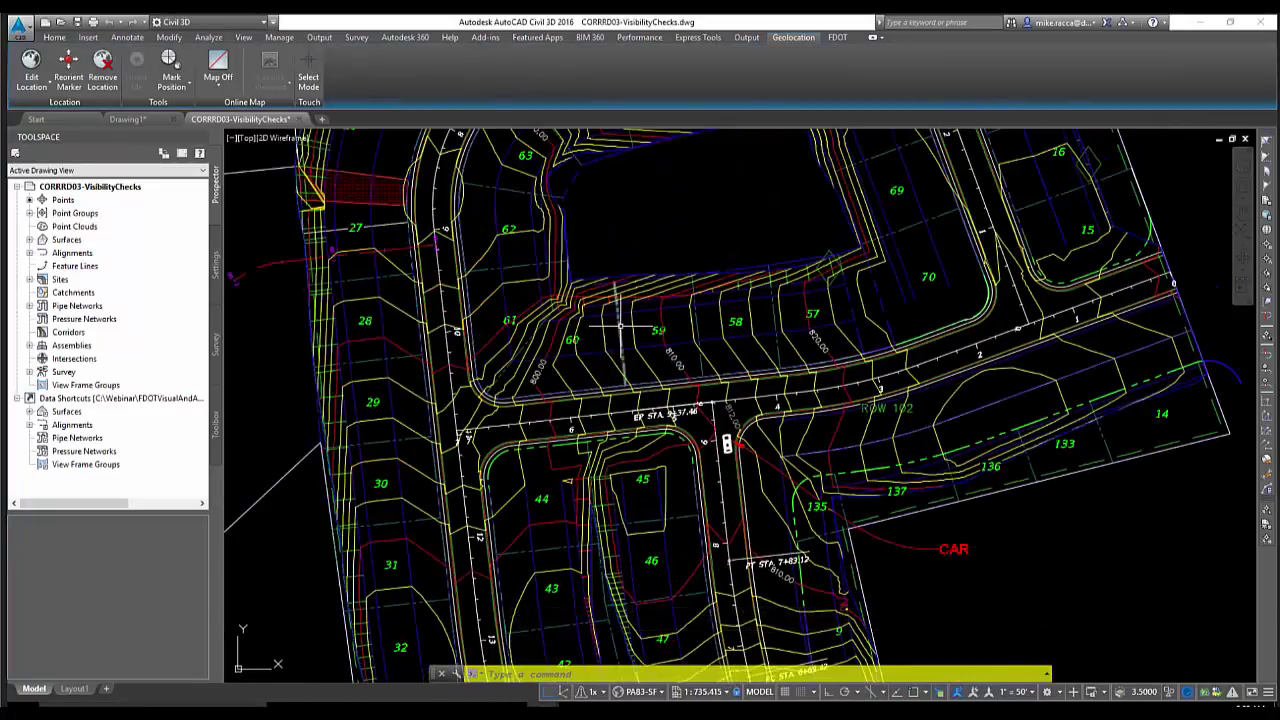
scroll(620, 325, down, 4)
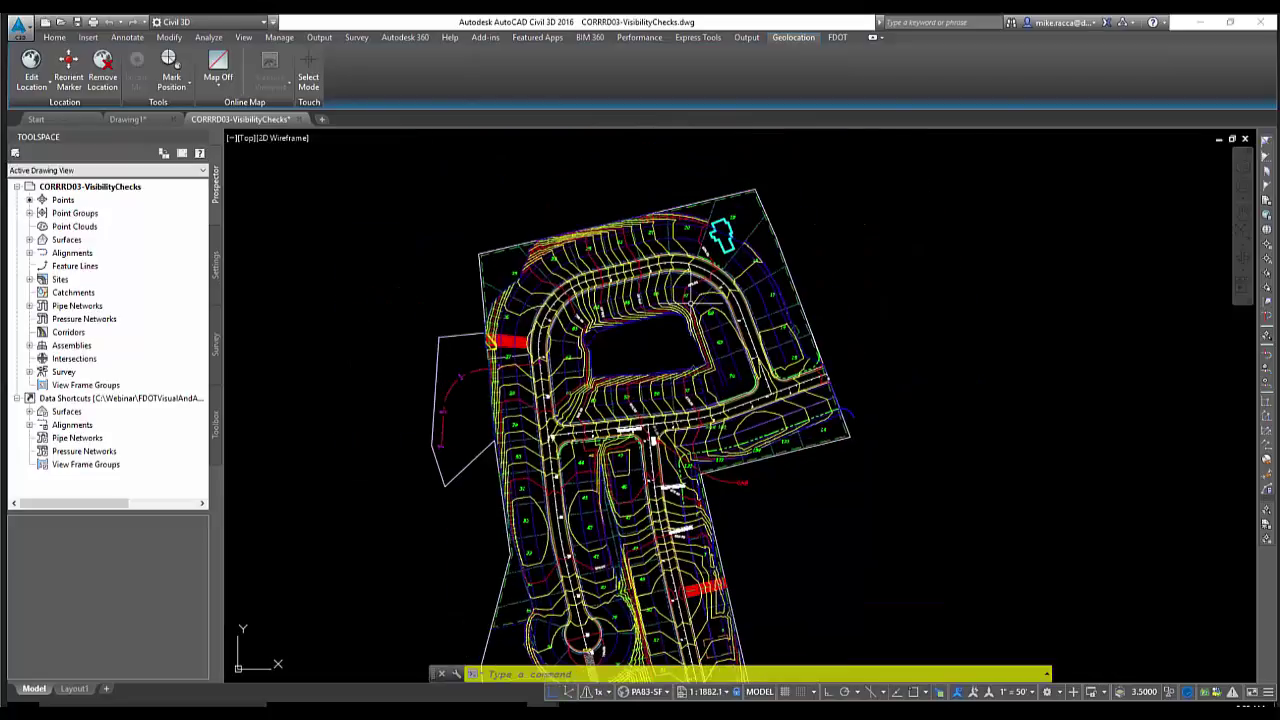
scroll(710, 260, up, 4)
middle_drag(711, 256, 711, 278)
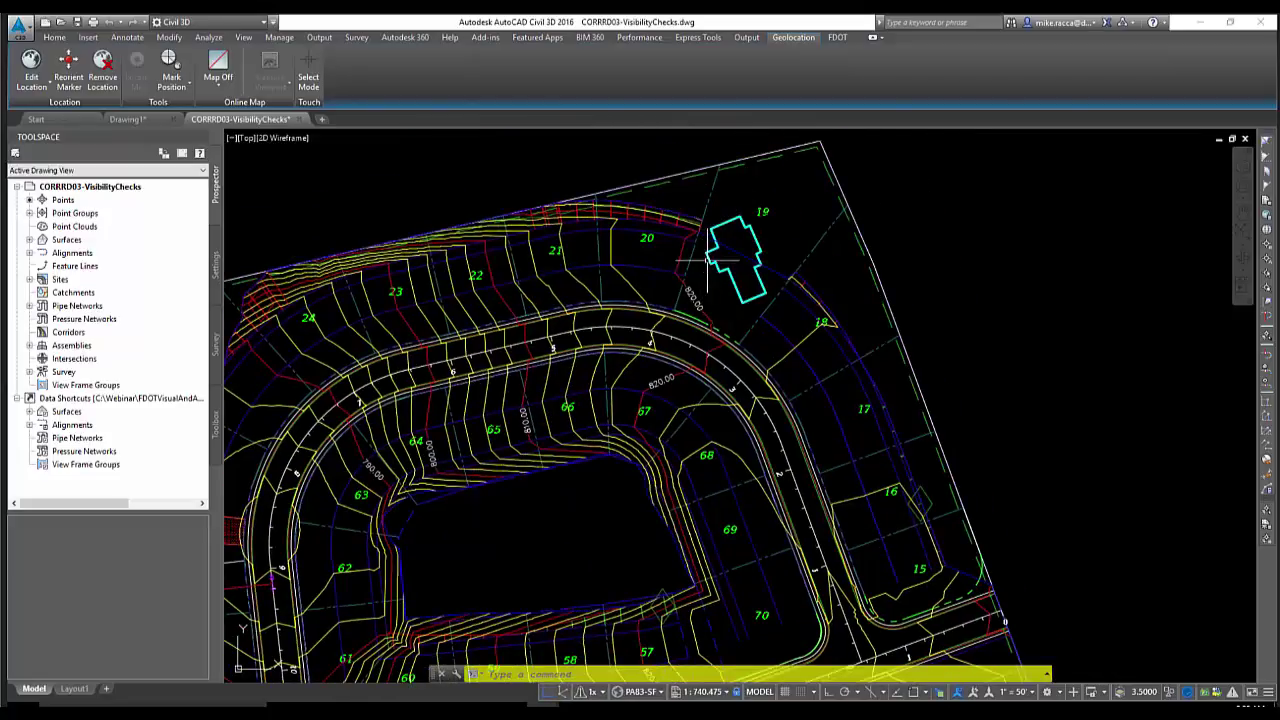
scroll(705, 268, down, 2)
mouse_move(700, 320)
middle_down()
mouse_move(695, 348)
mouse_move(692, 171)
mouse_move(730, 81)
middle_up()
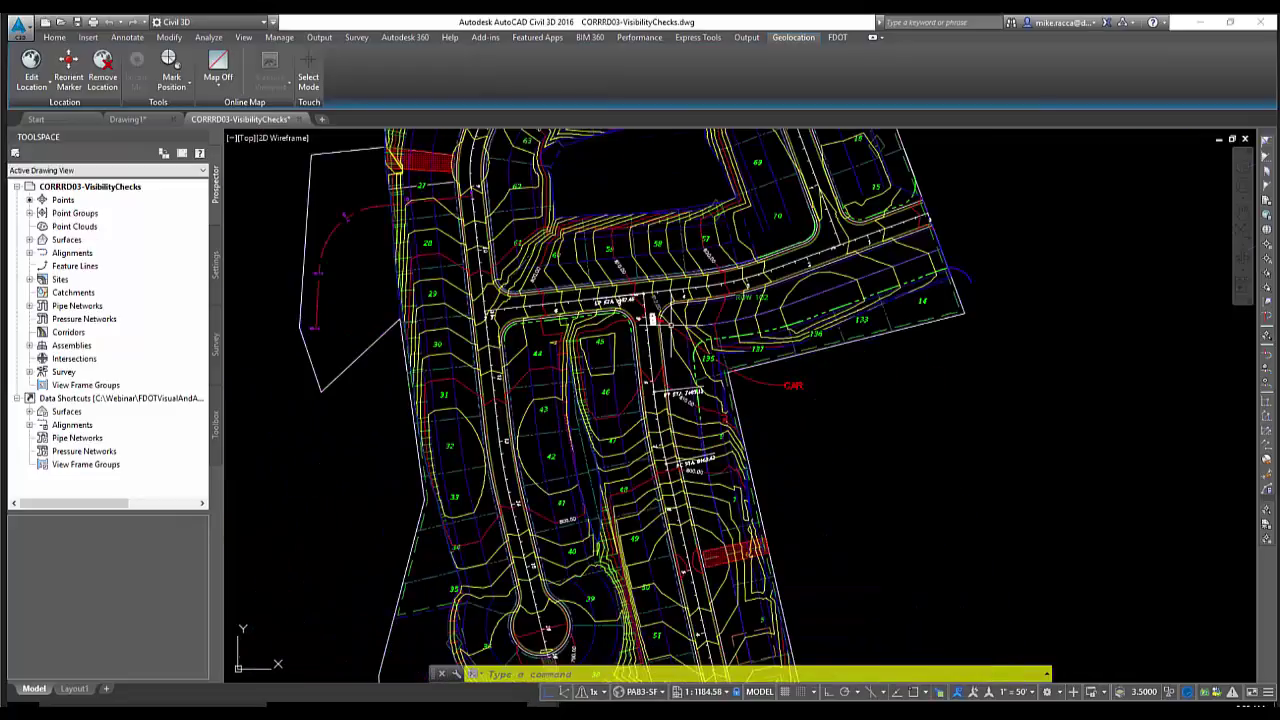
scroll(652, 318, up, 3)
scroll(620, 291, down, 4)
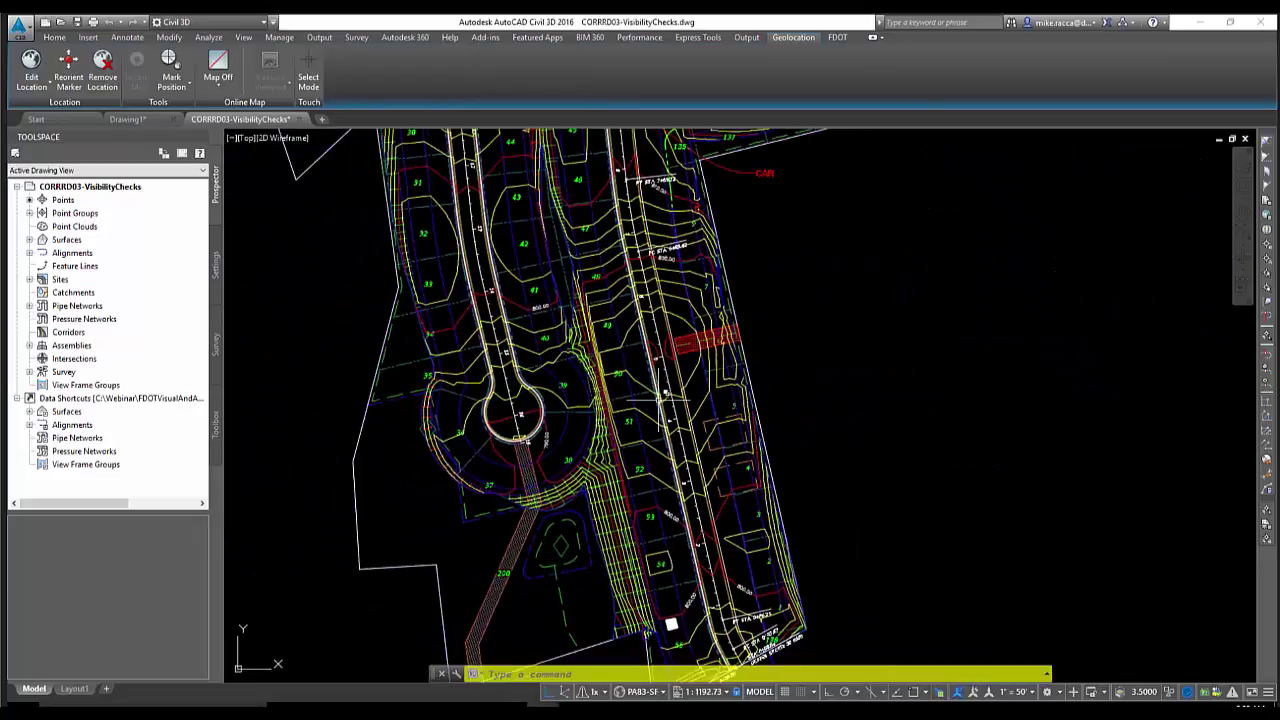
middle_drag(671, 625, 657, 451)
scroll(657, 455, up, 4)
scroll(658, 370, down, 2)
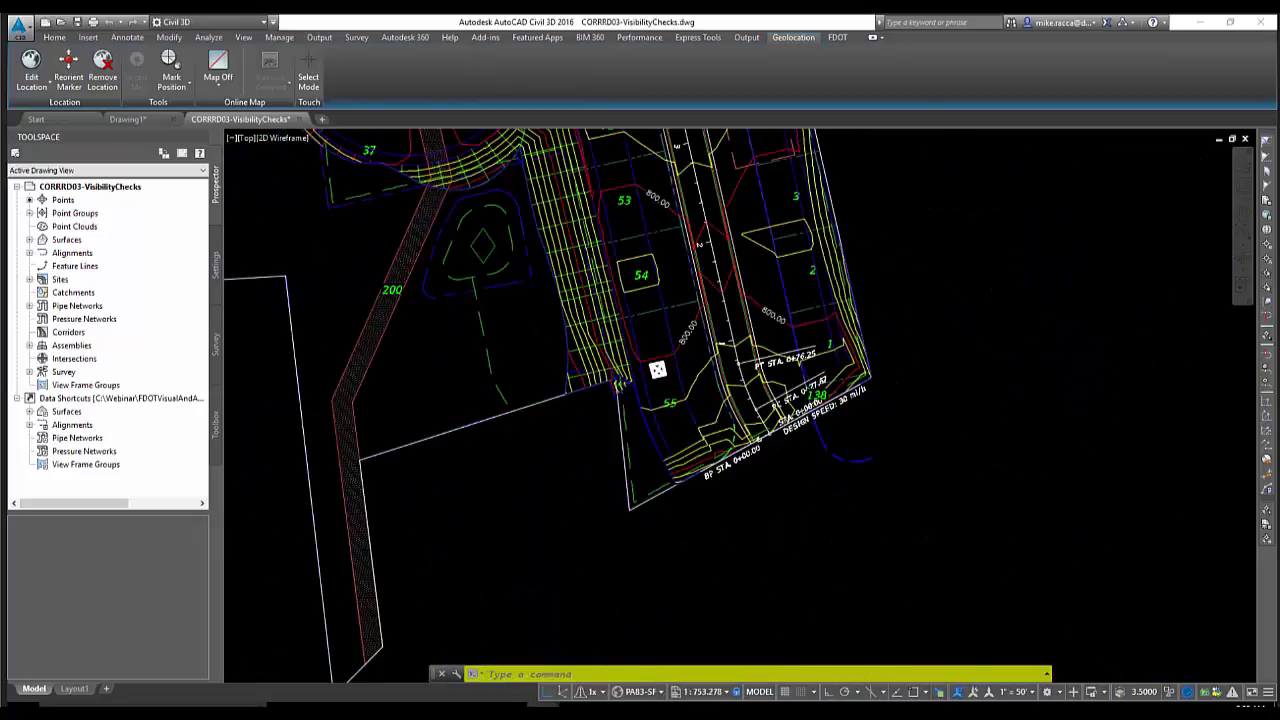
scroll(657, 370, down, 2)
middle_drag(661, 291, 667, 515)
middle_drag(655, 335, 667, 494)
middle_drag(660, 334, 673, 449)
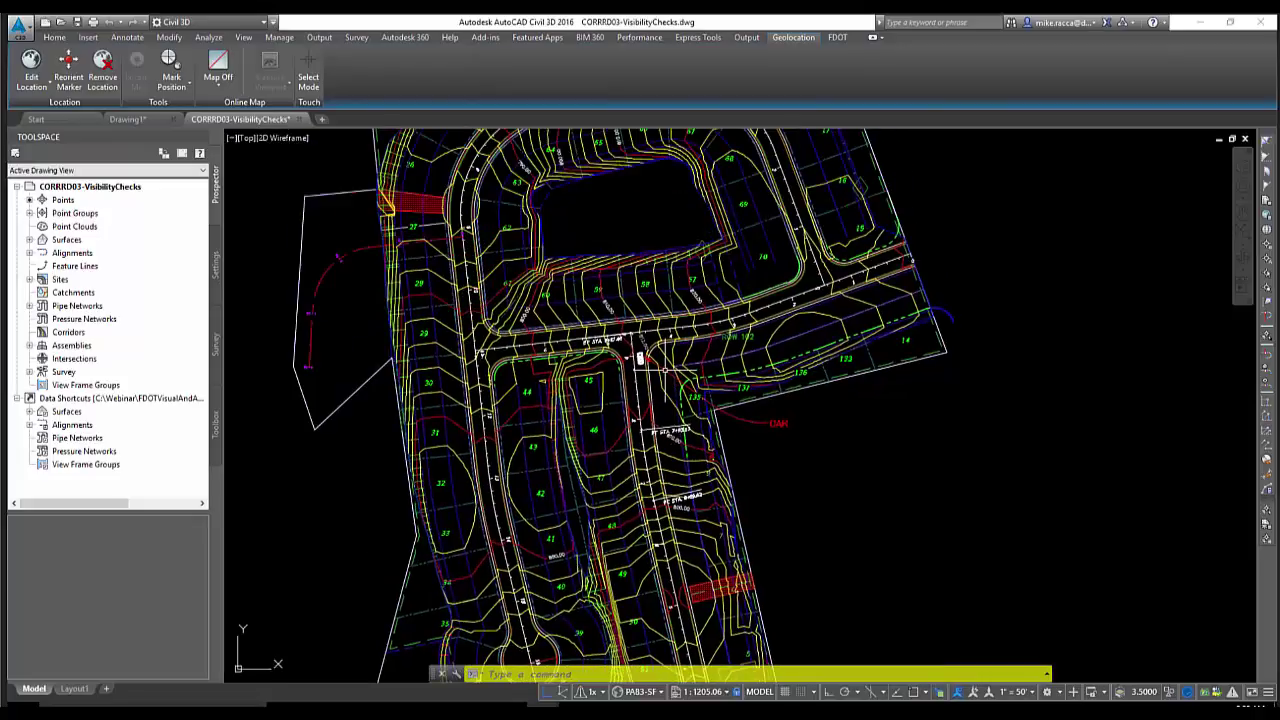
scroll(647, 304, up, 2)
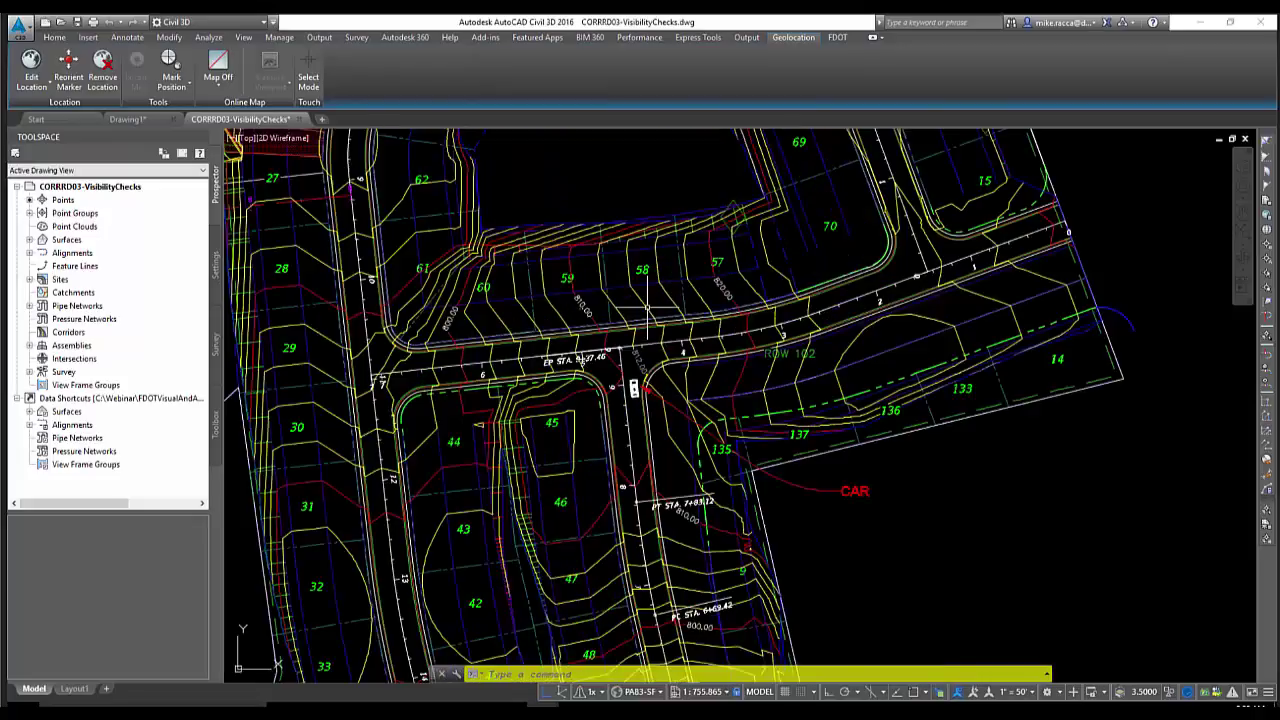
scroll(590, 320, up, 4)
click(208, 37)
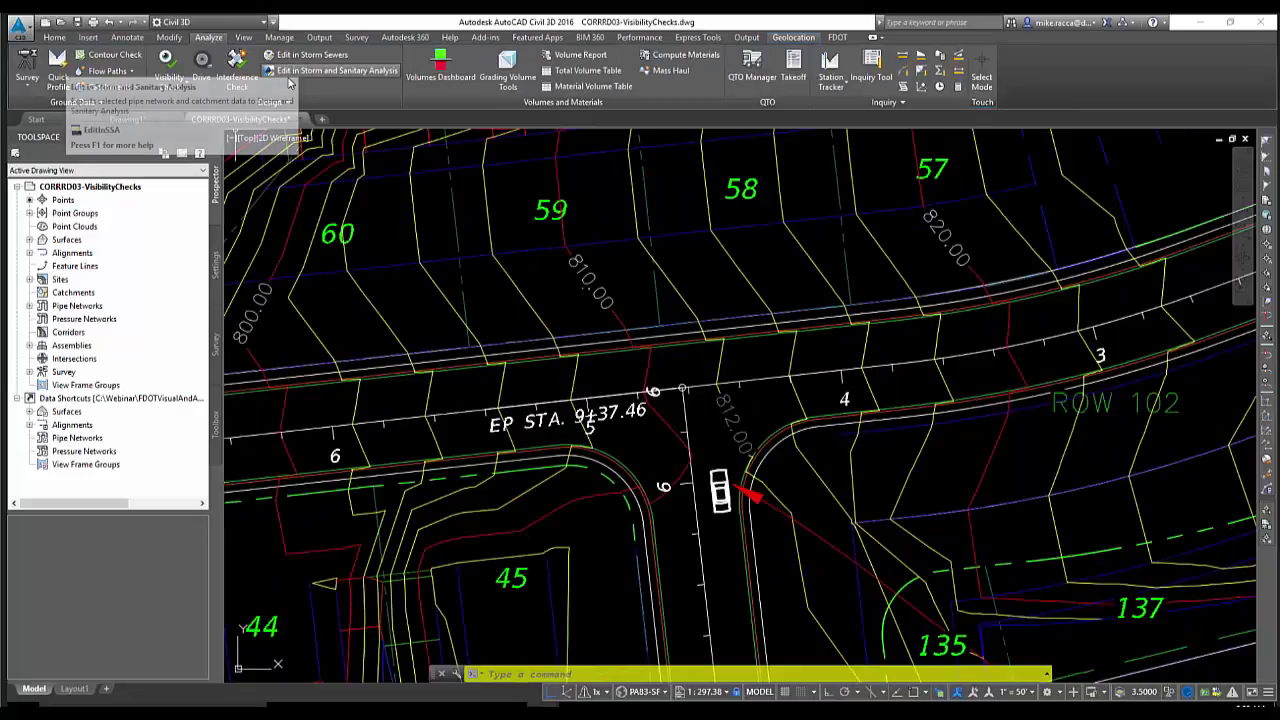
click(169, 82)
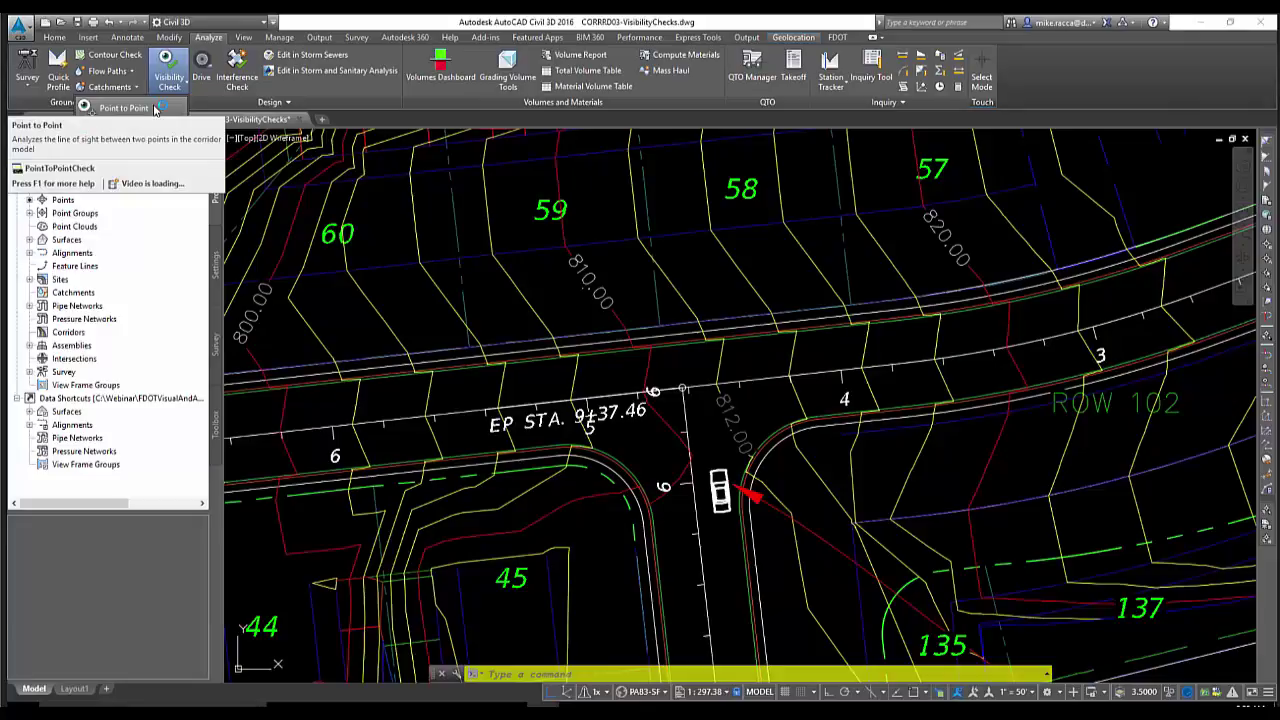
click(155, 109)
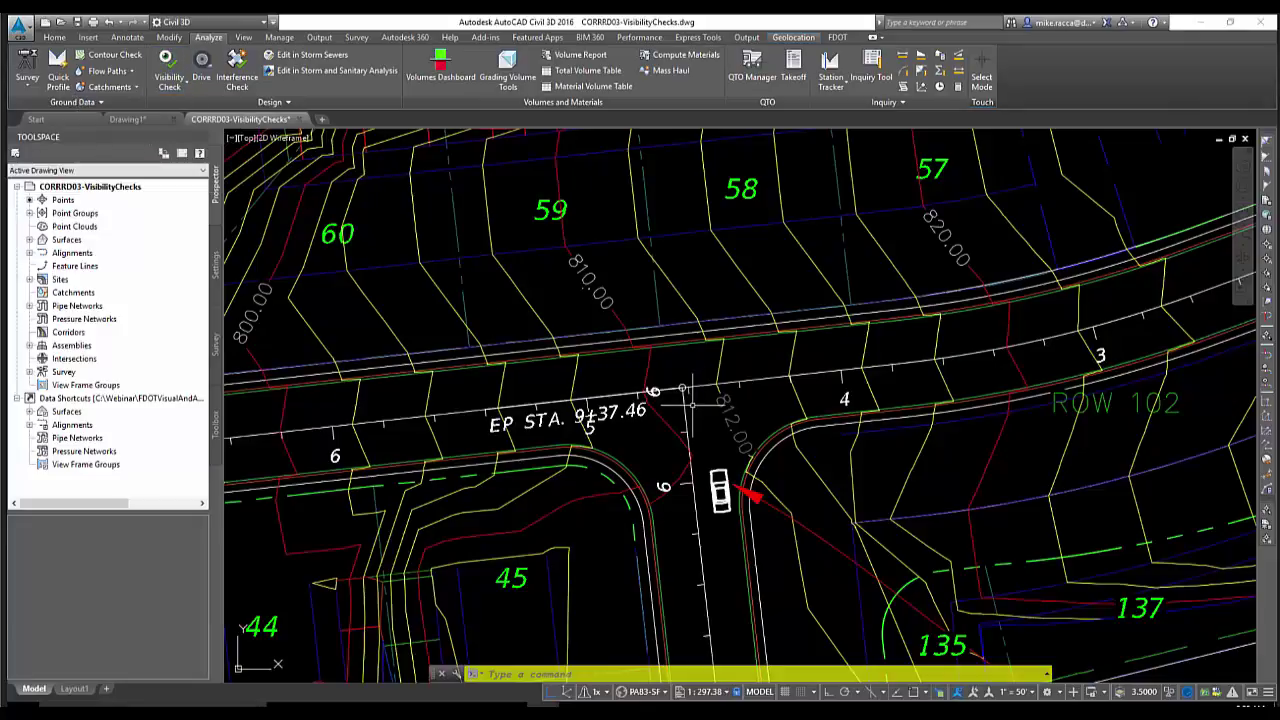
middle_drag(683, 389, 672, 334)
scroll(689, 449, down, 2)
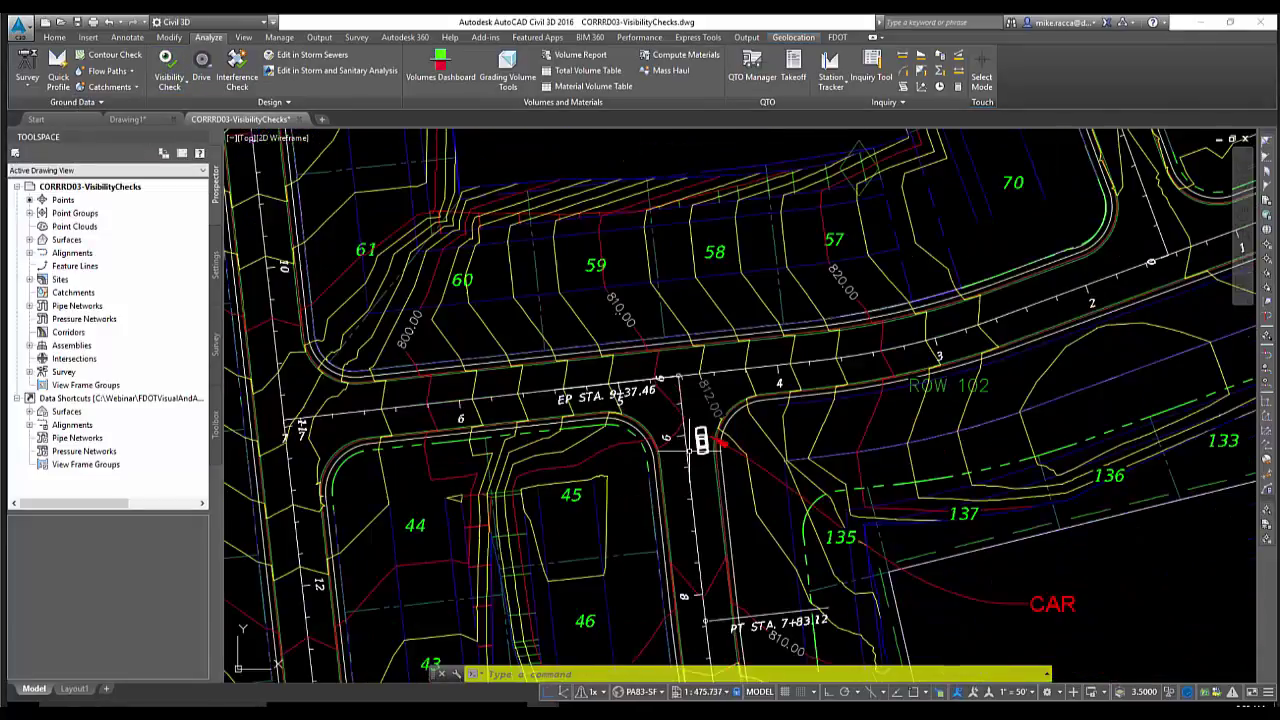
scroll(689, 449, up, 2)
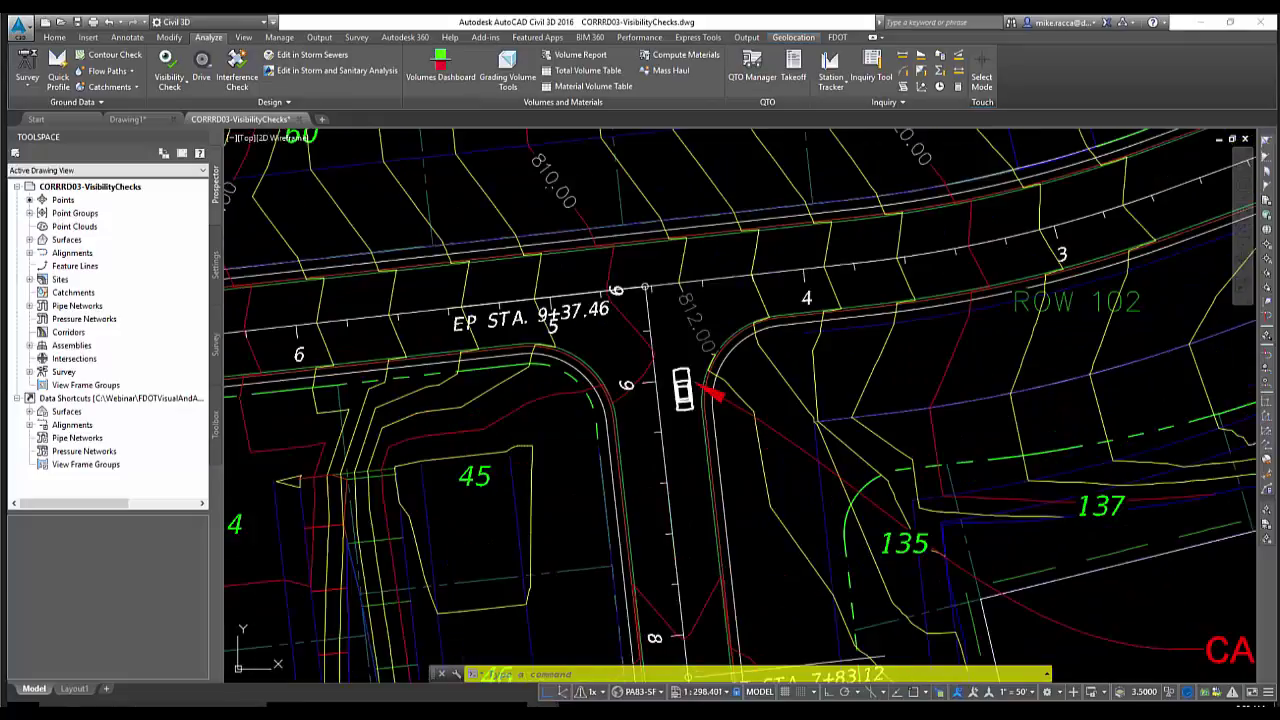
middle_drag(669, 323, 658, 409)
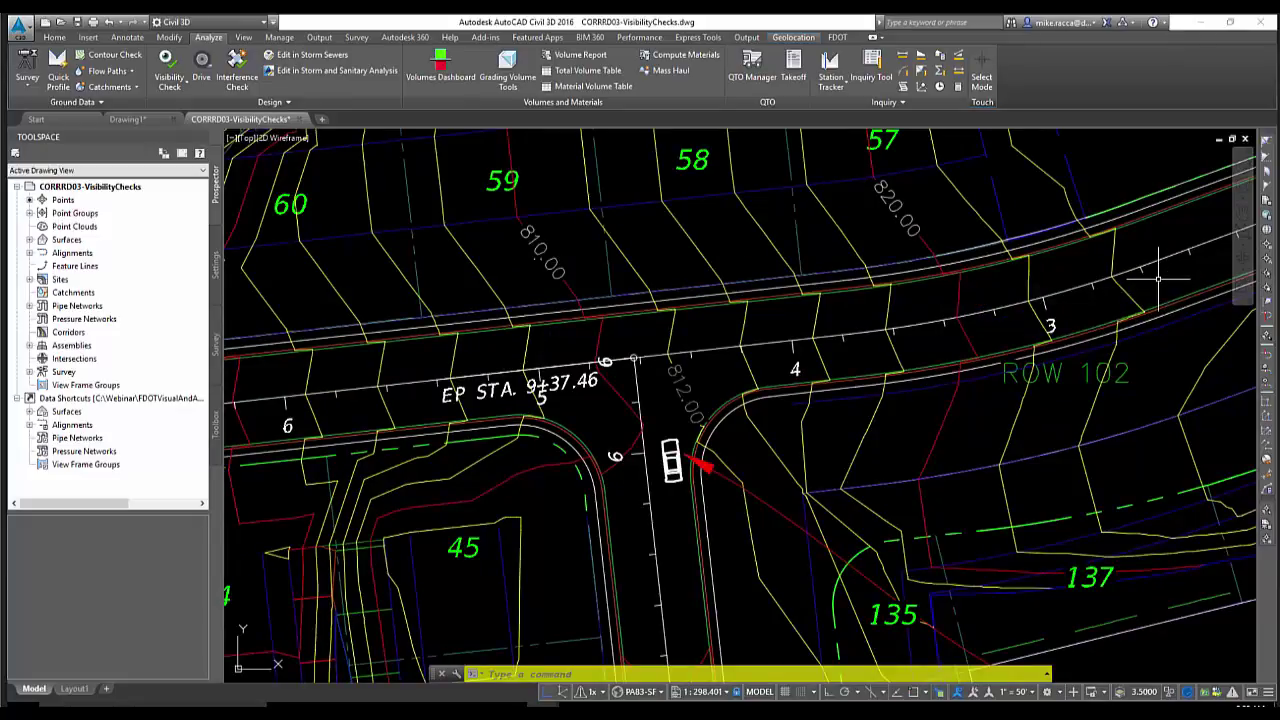
mouse_move(1158, 279)
scroll(1158, 279, down, 2)
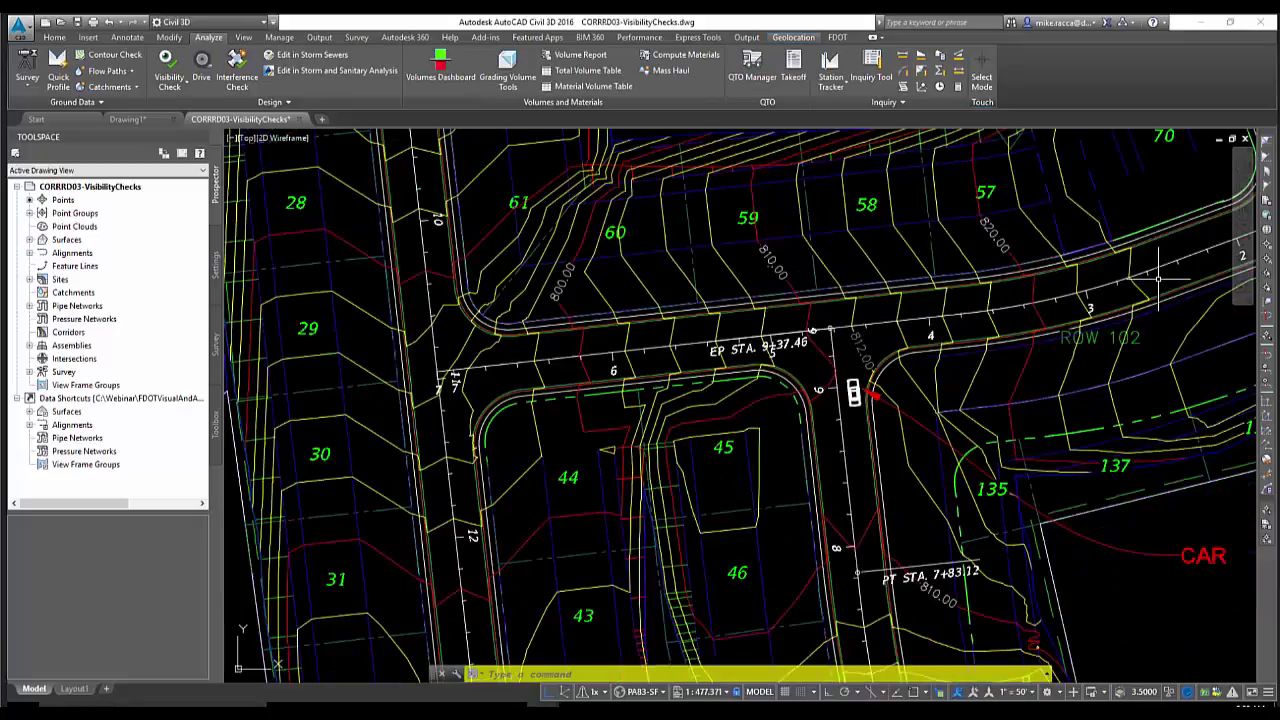
middle_drag(1158, 279, 1056, 321)
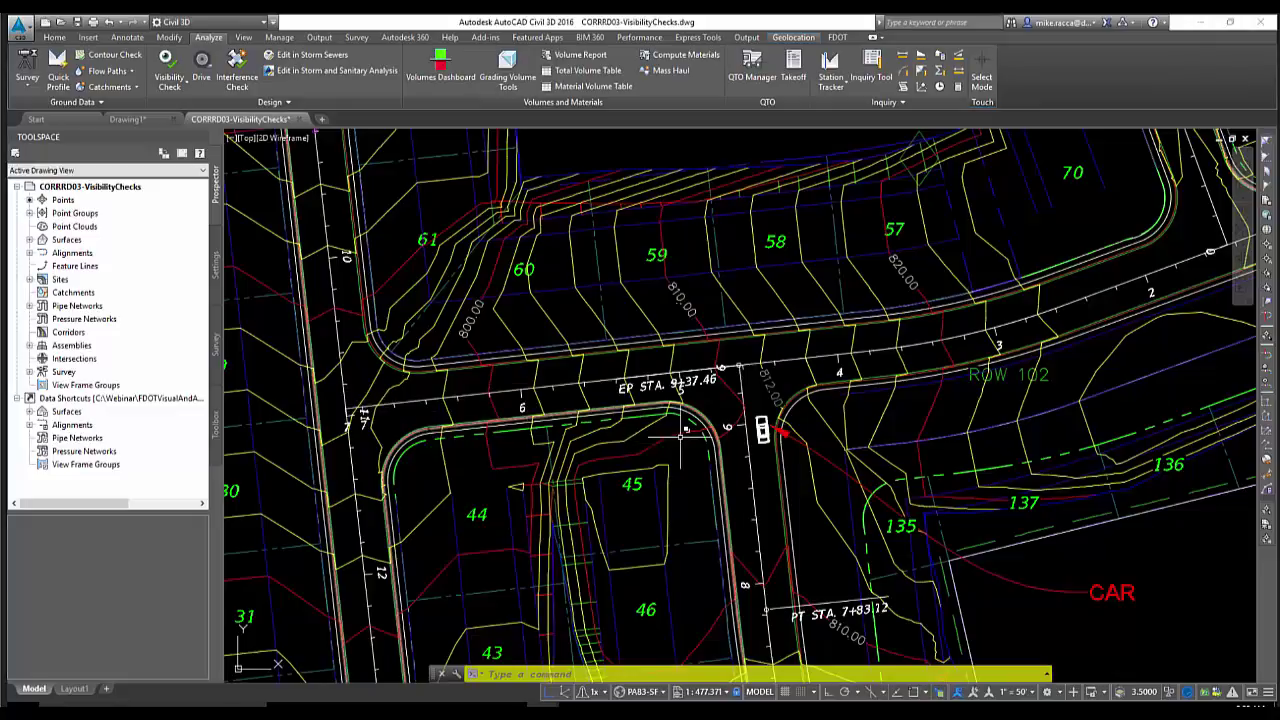
scroll(710, 428, up, 5)
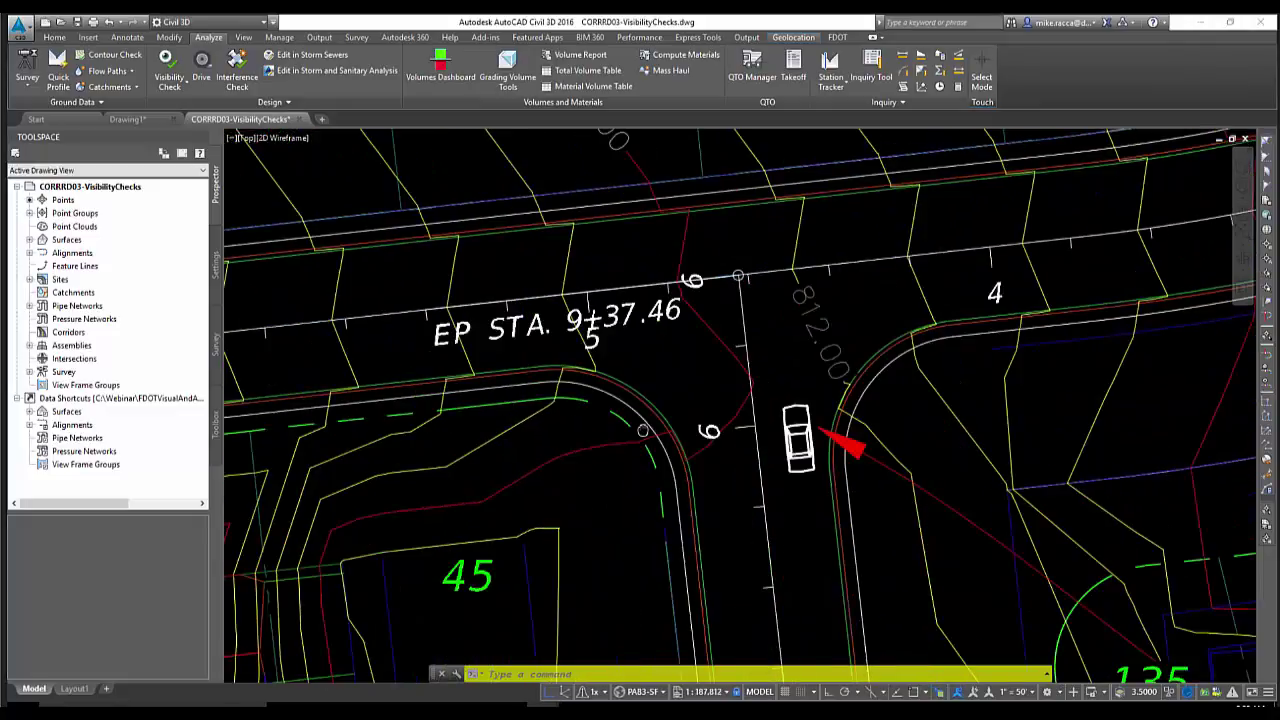
scroll(660, 428, down, 3)
middle_drag(660, 428, 570, 424)
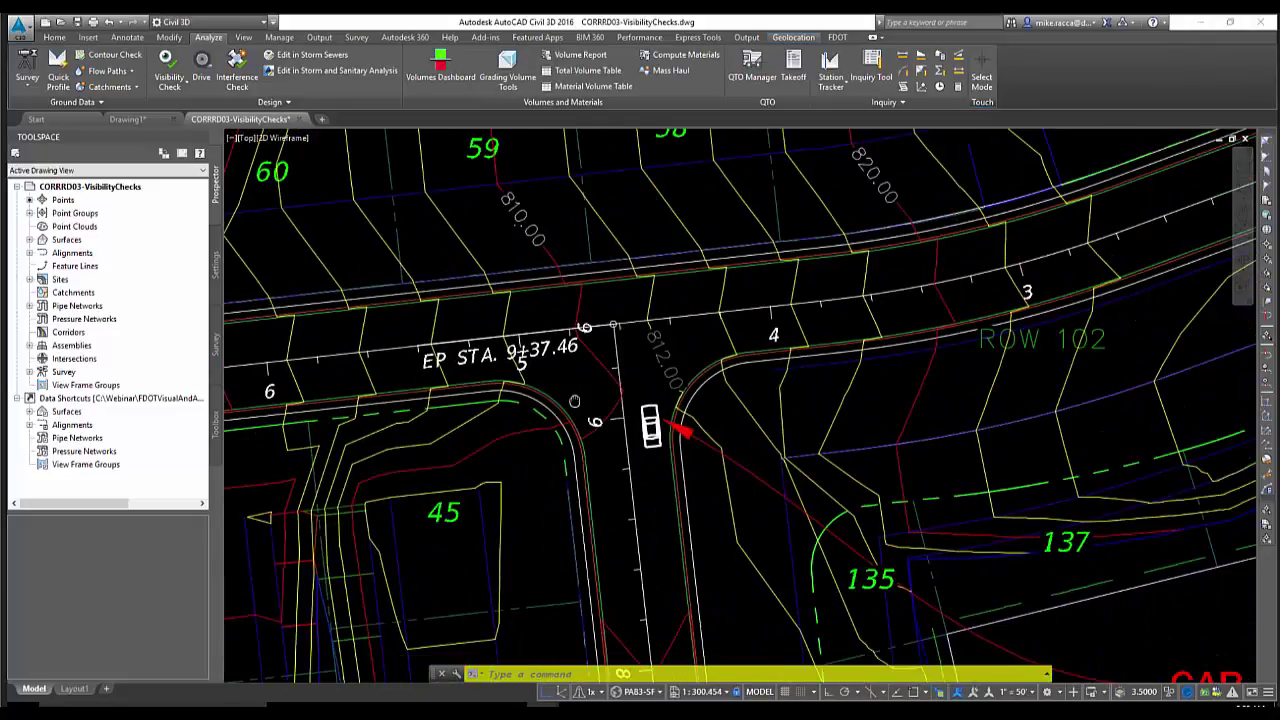
Start a Point to Point visibility check and select the FG surface from the list
click(169, 84)
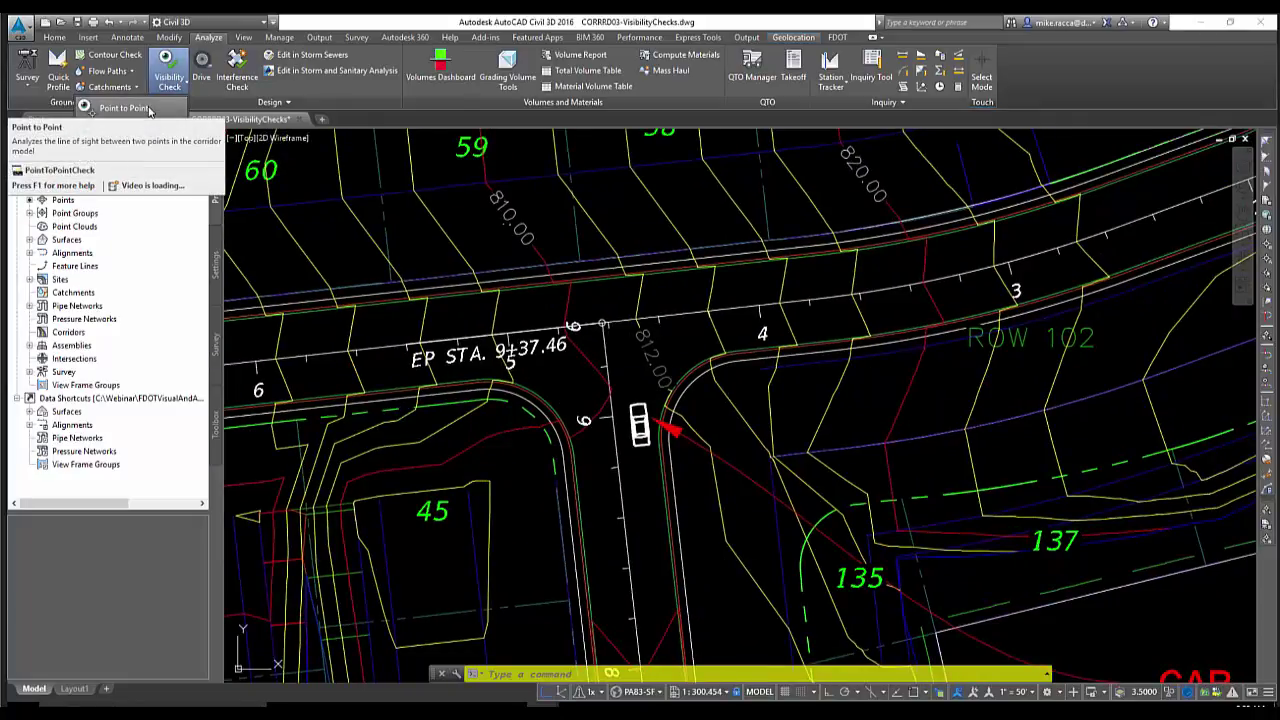
click(149, 110)
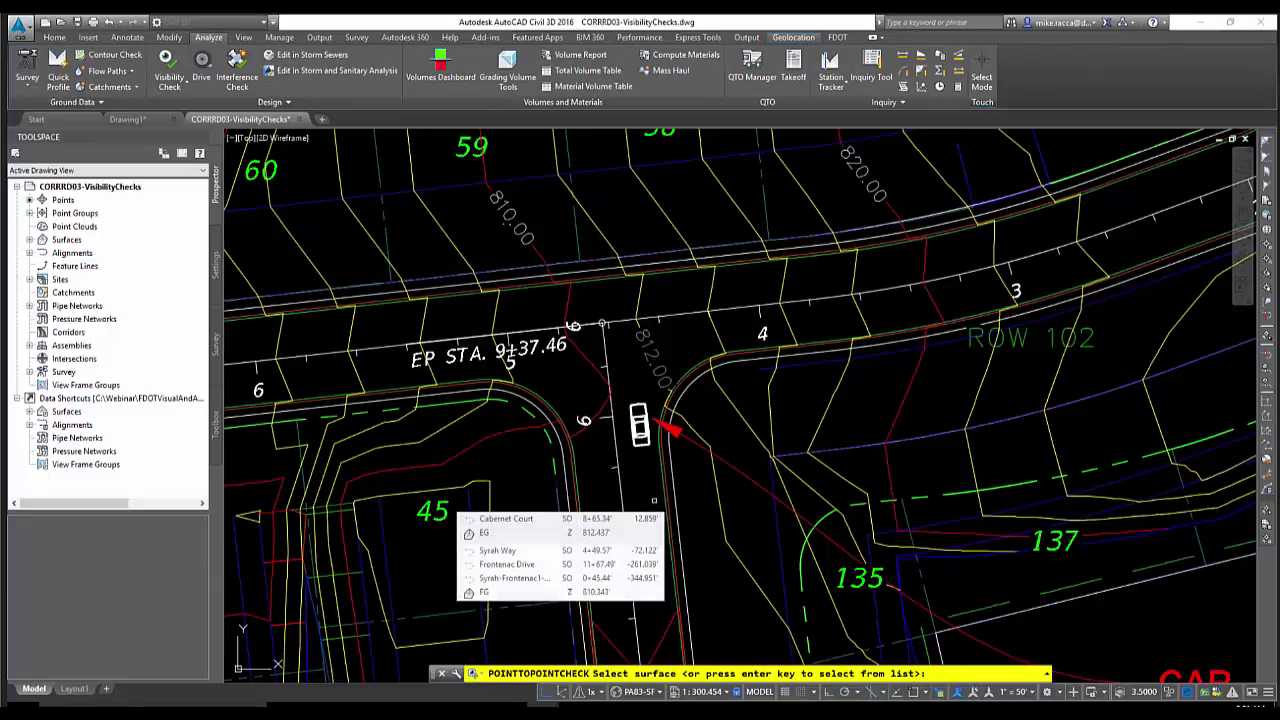
key(Return)
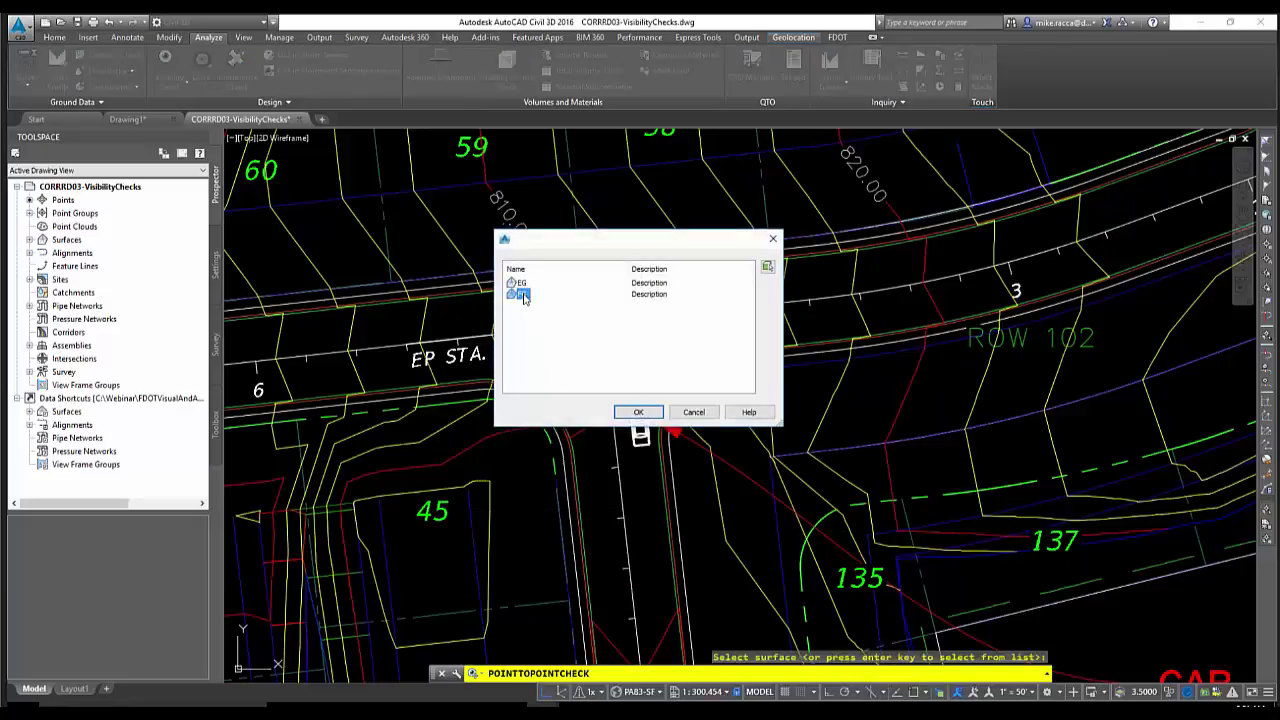
click(636, 413)
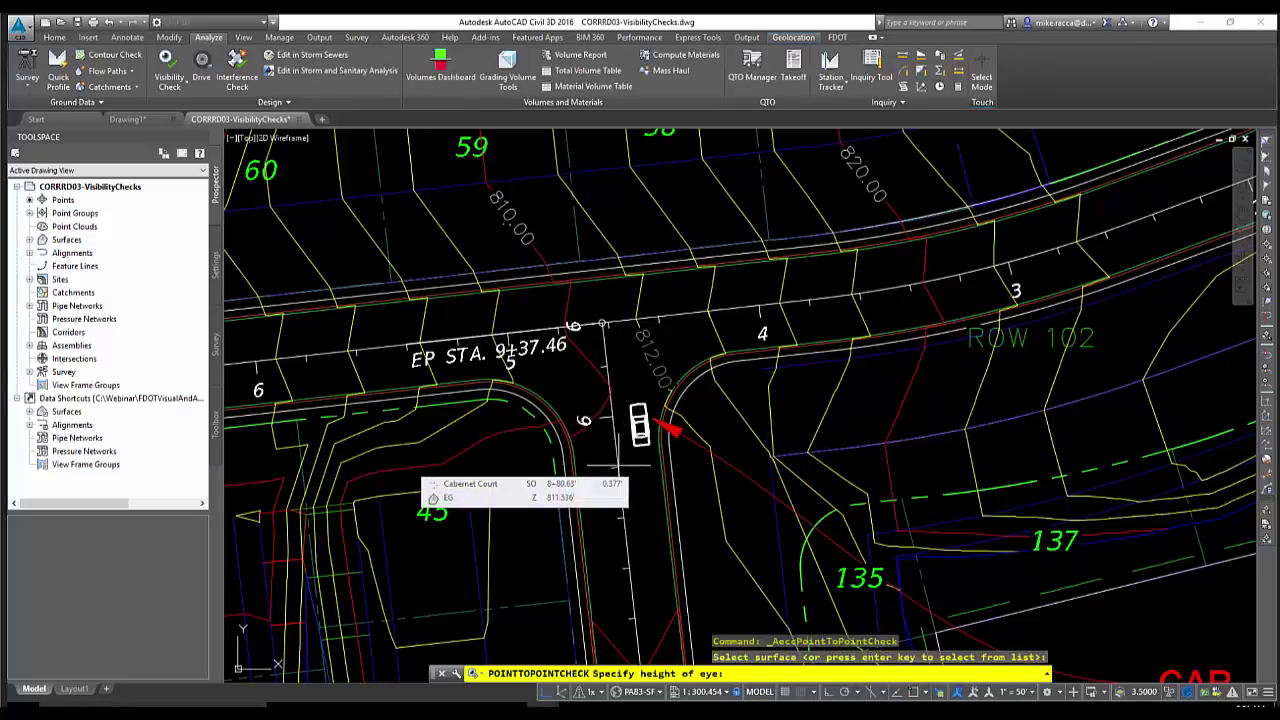
Set the sight check's eye height to 4'
scroll(634, 440, up, 2)
scroll(634, 440, up, 4)
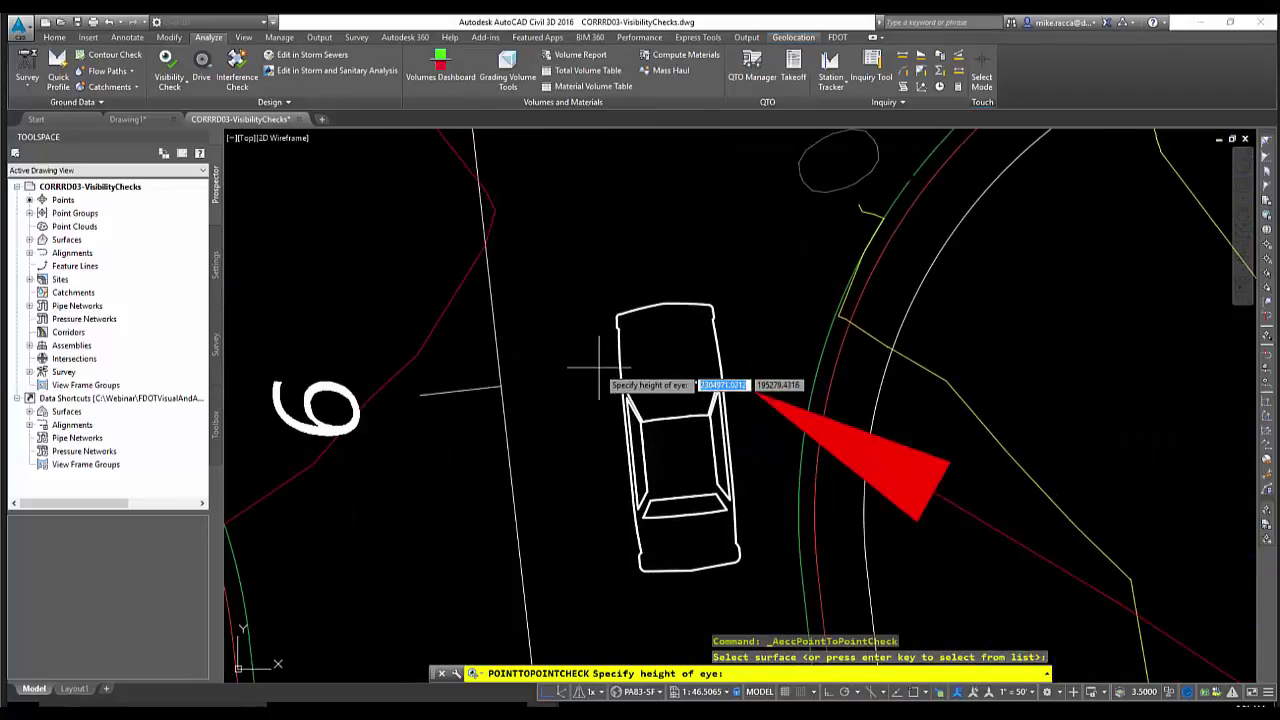
text(4)
key(Return)
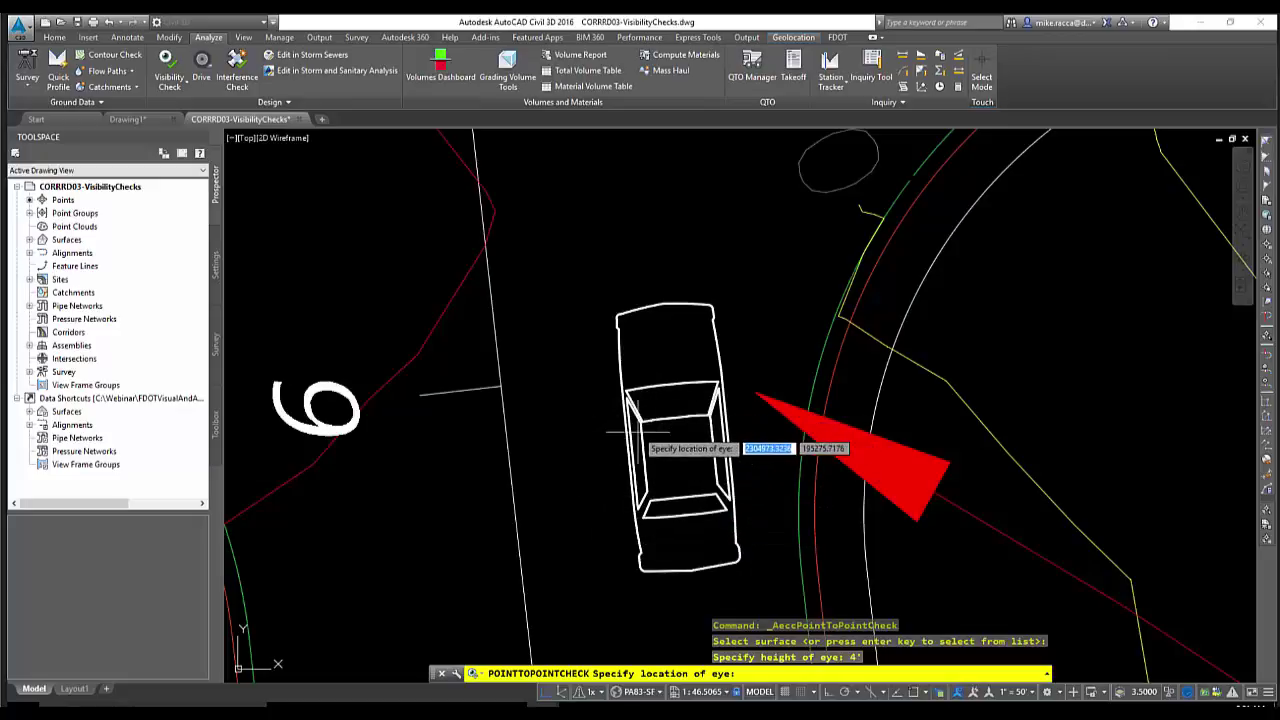
Snap the eye location to the car's corner endpoint and accept a 6' target height
shift+right_click(562, 334)
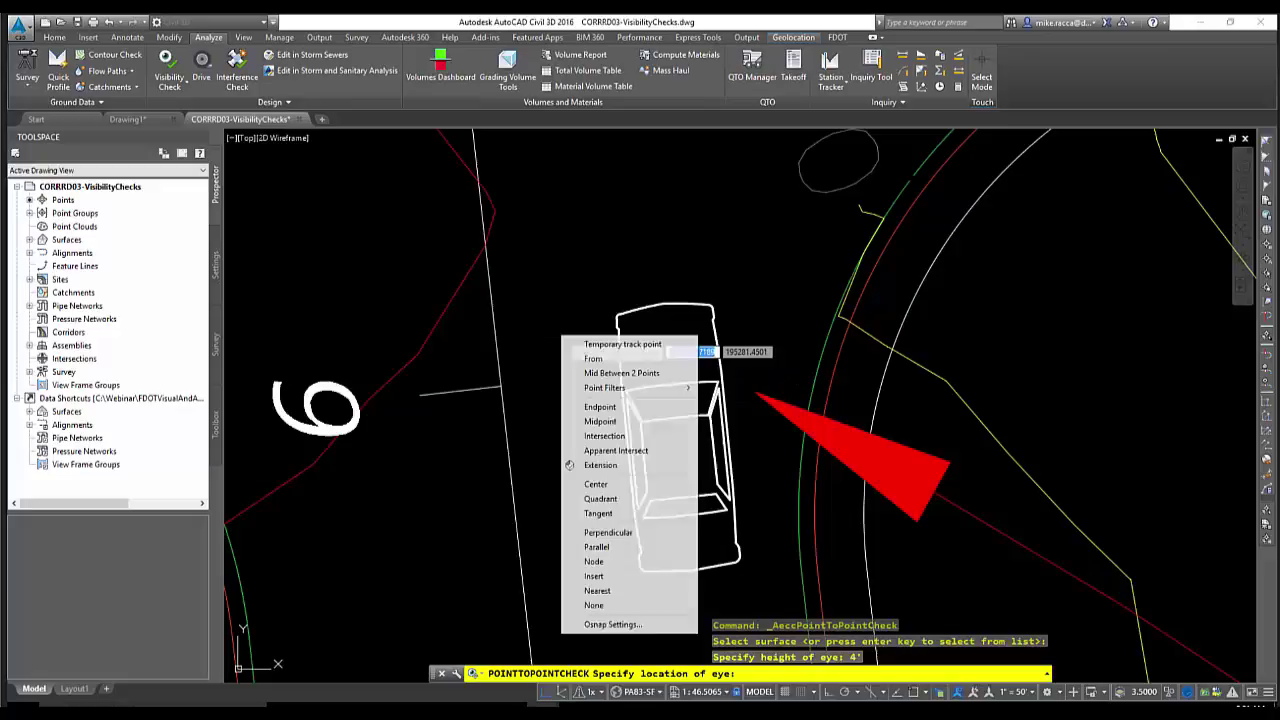
click(600, 406)
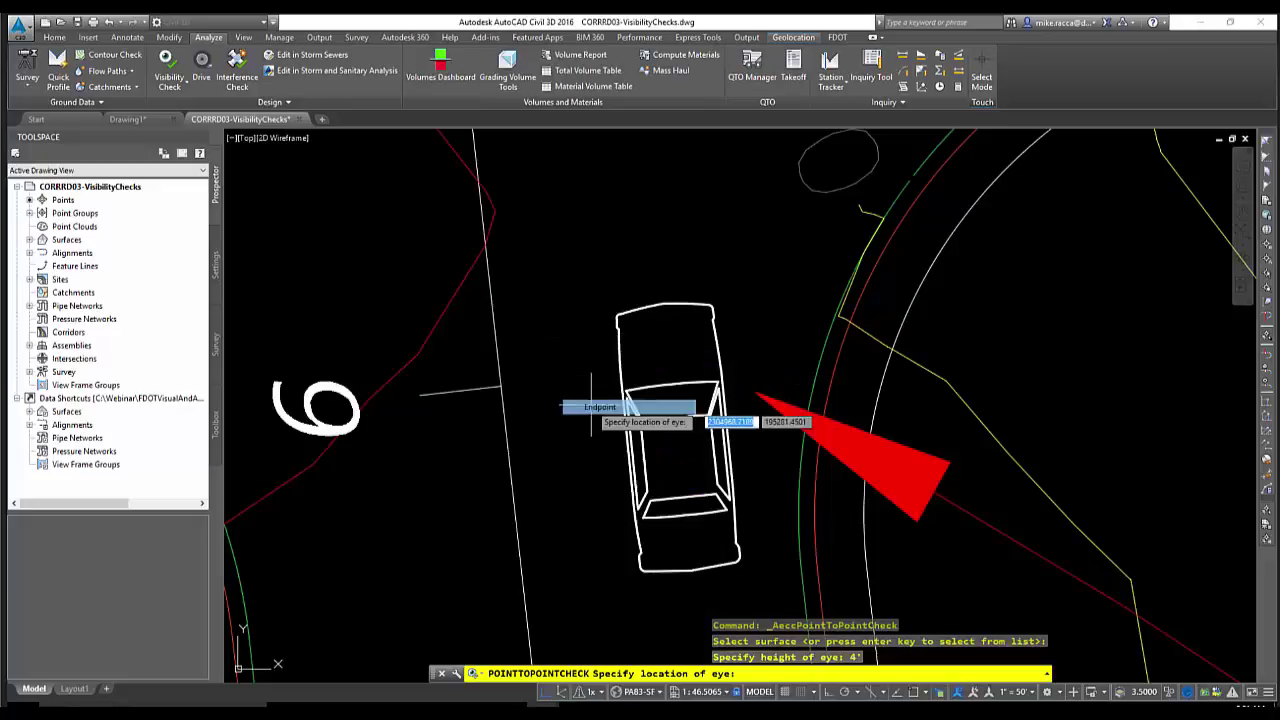
click(640, 425)
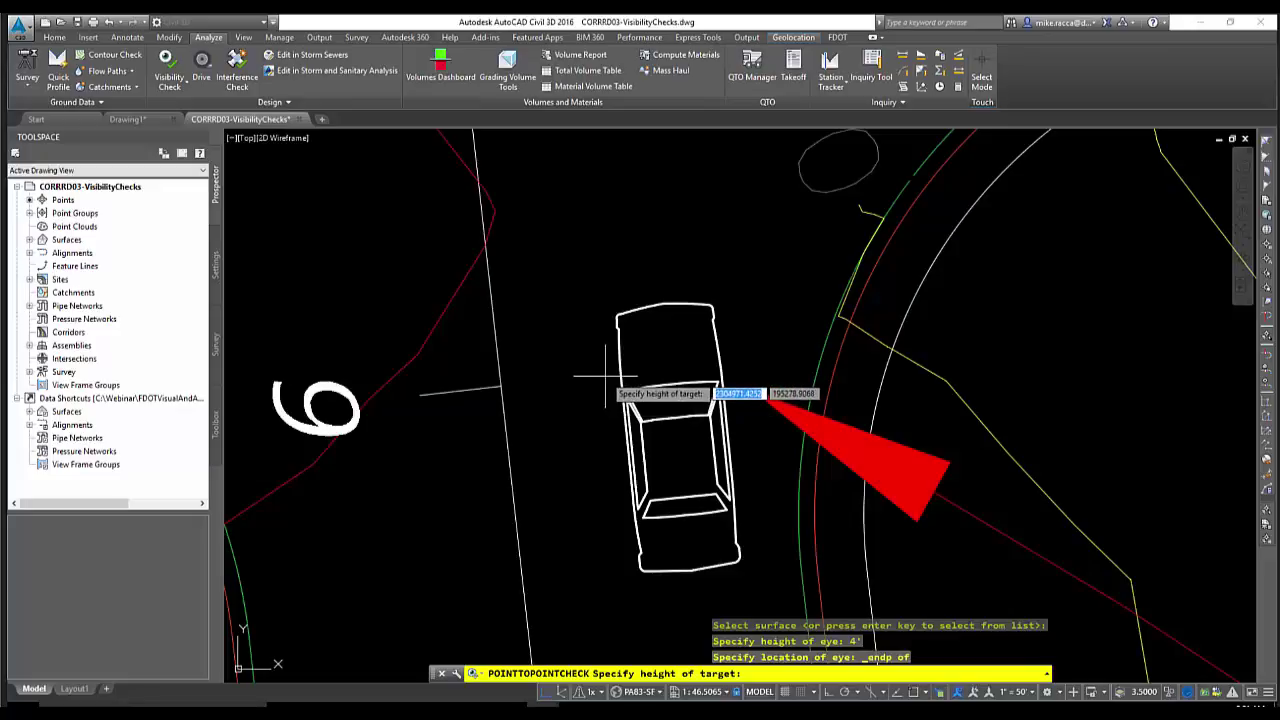
scroll(603, 335, down, 8)
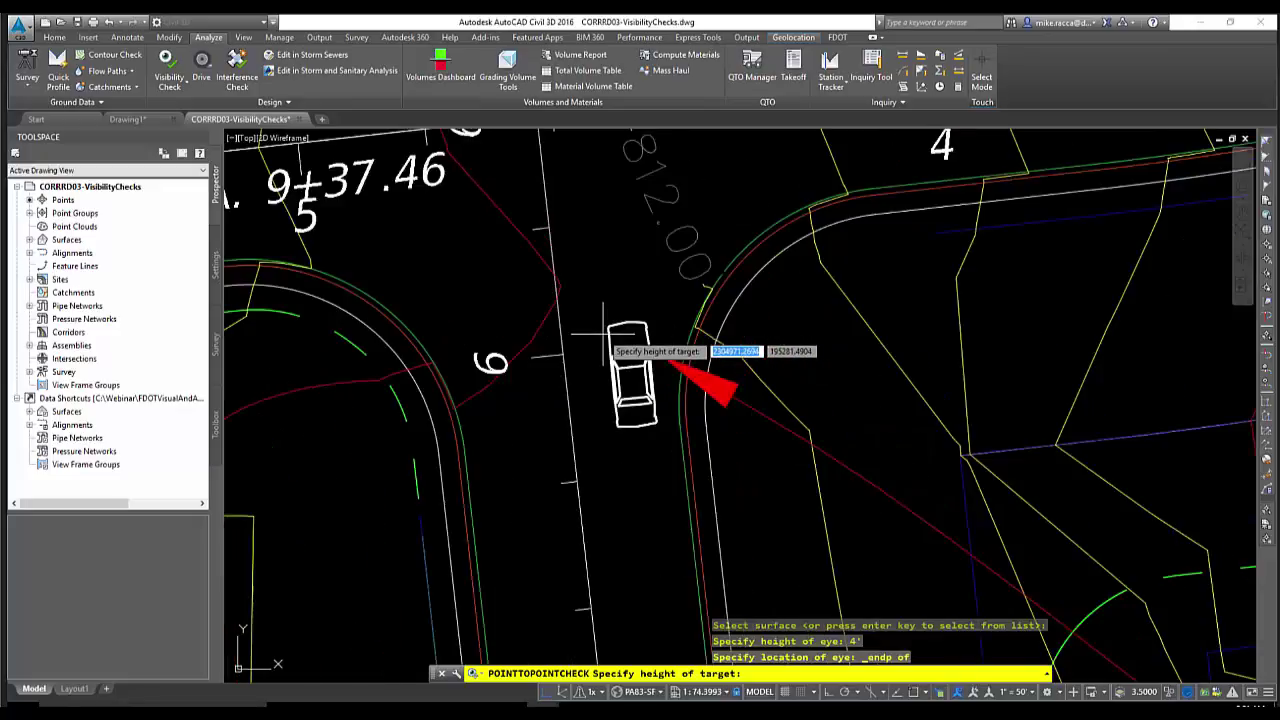
middle_drag(601, 309, 588, 383)
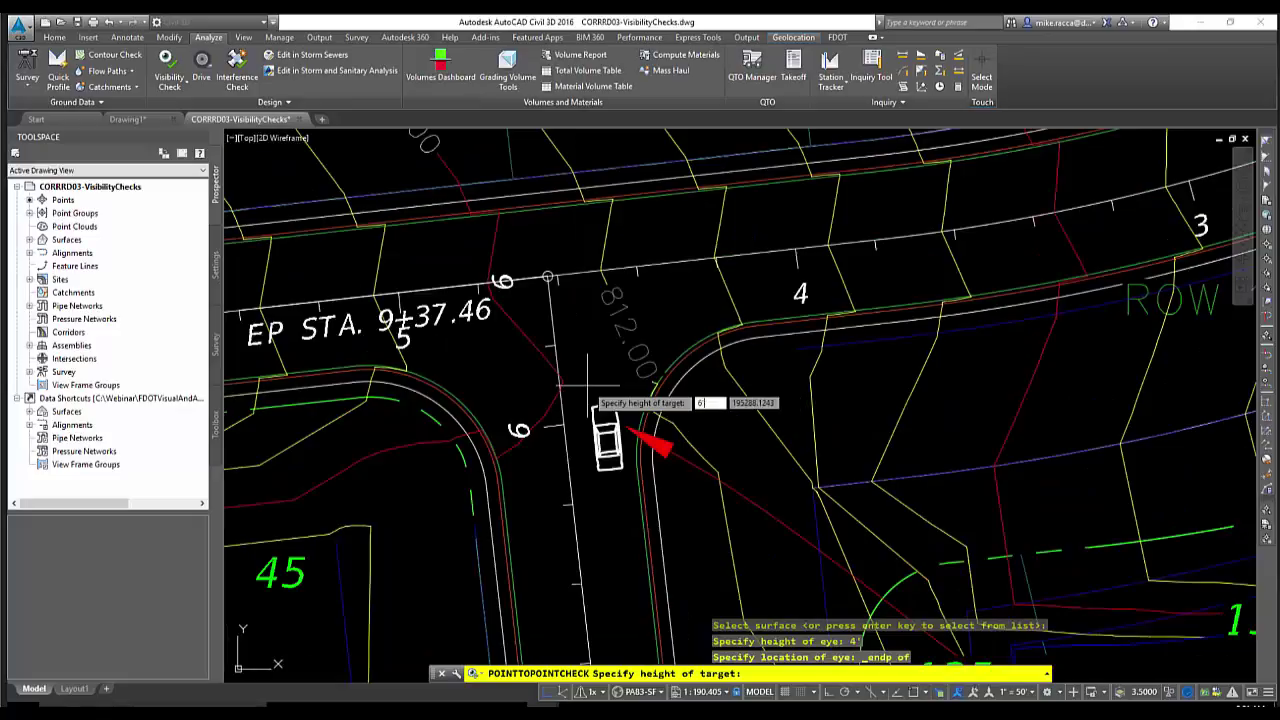
key(Return)
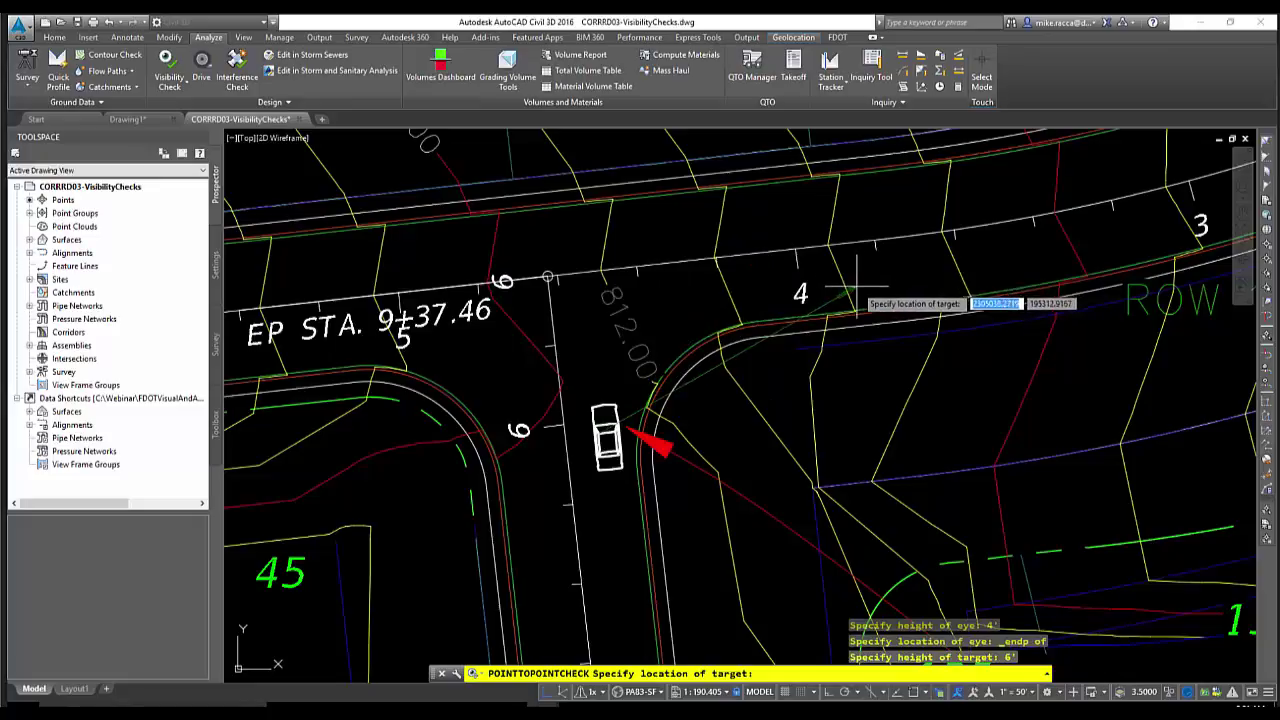
Pick the first two target points along ROW 102, both drawn as visible green sight lines
middle_drag(857, 289, 801, 313)
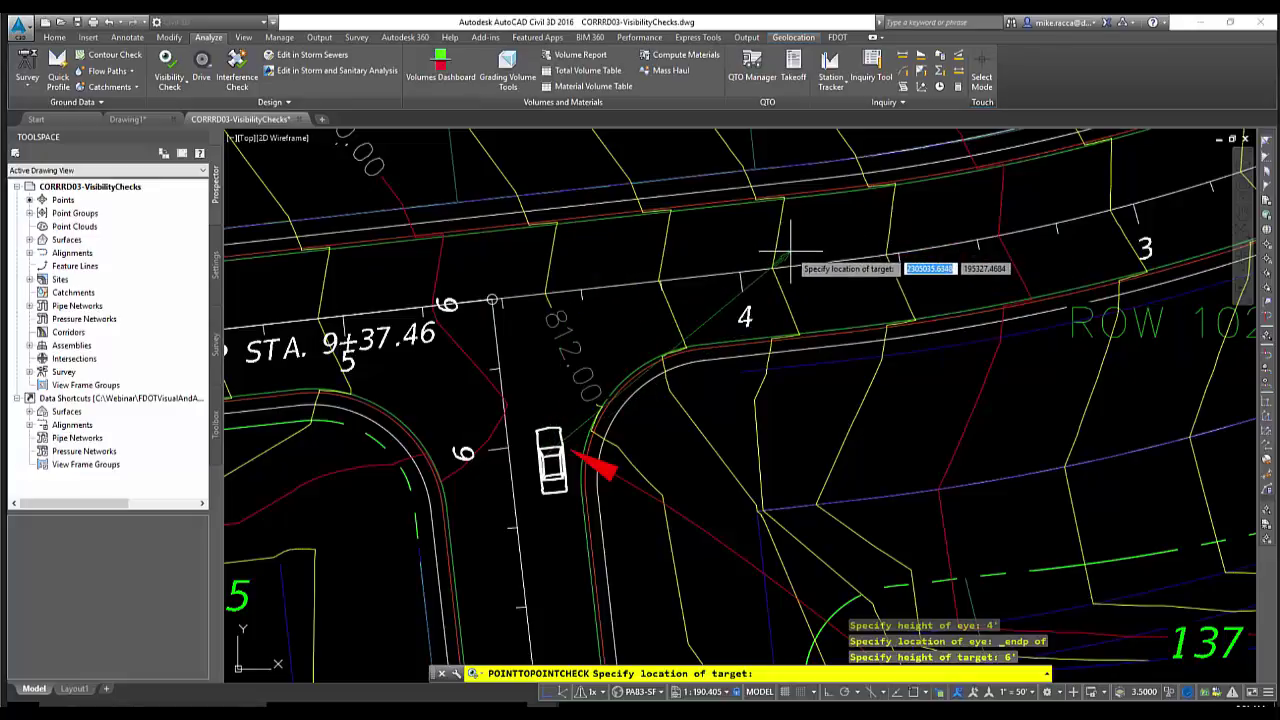
middle_drag(790, 255, 697, 296)
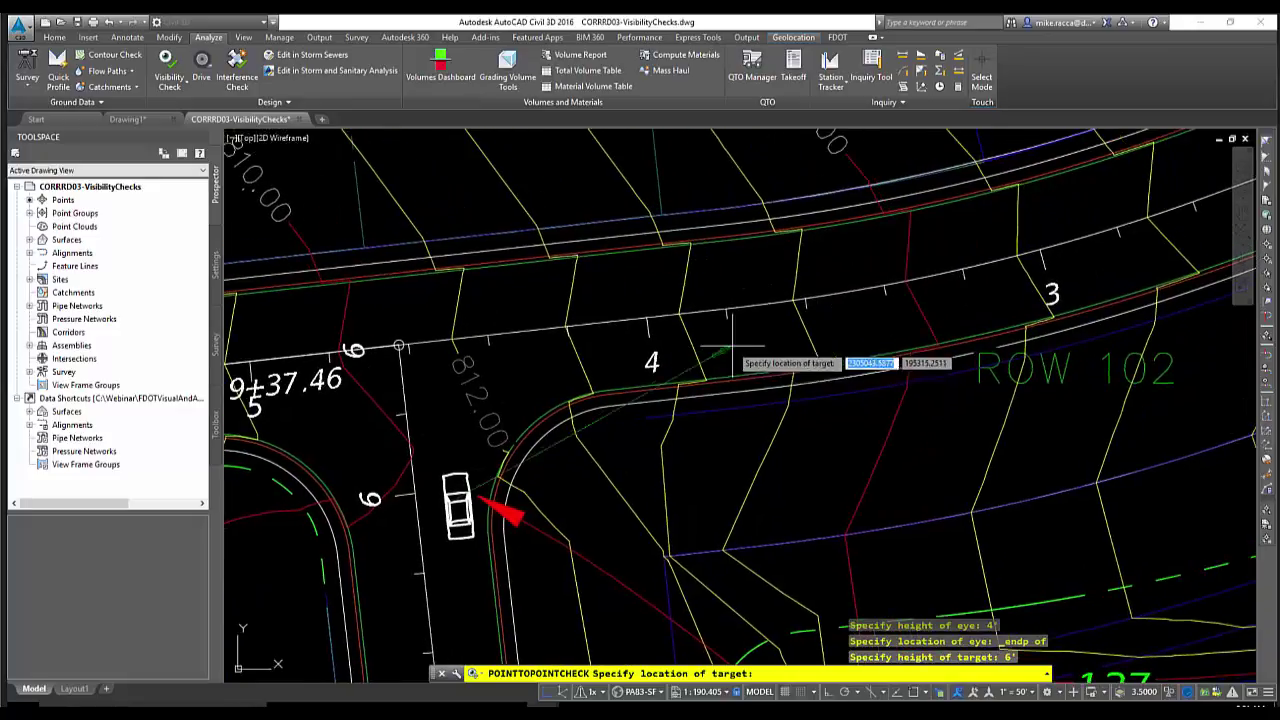
click(760, 344)
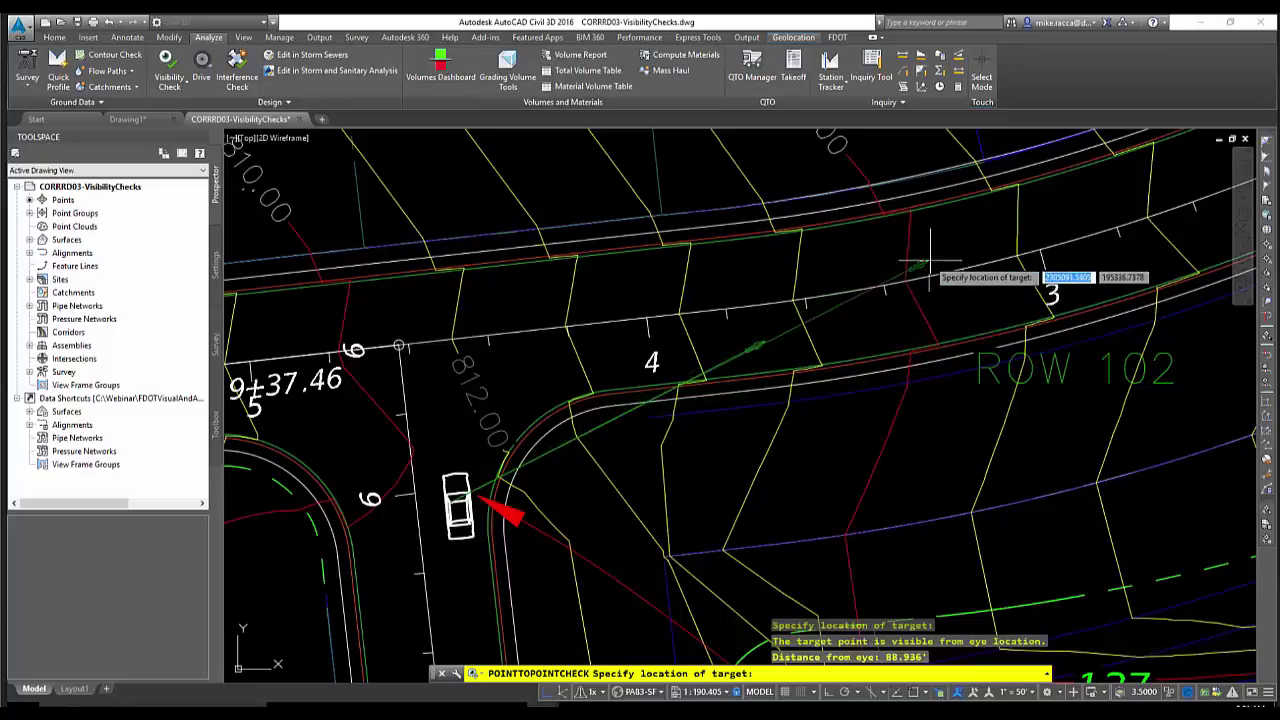
click(942, 297)
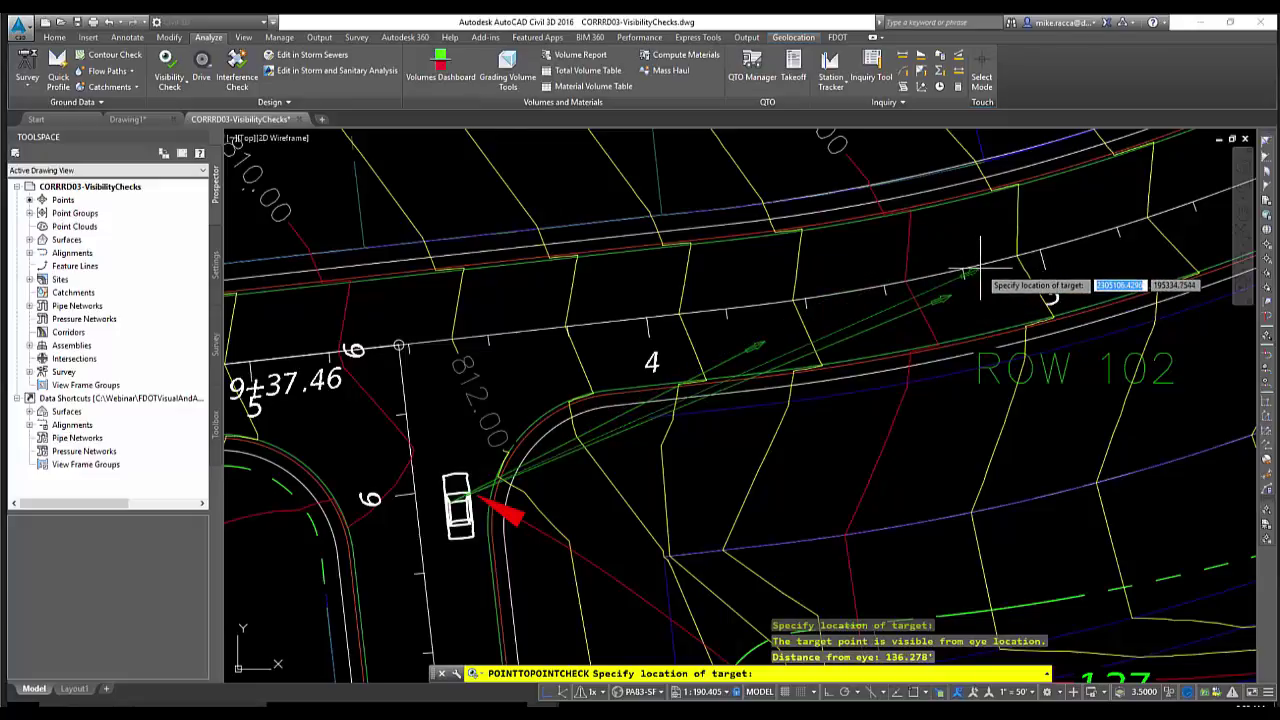
Add farther targets about 175', 216' and 304' away along the road, all visible
scroll(980, 268, down, 2)
middle_drag(1055, 267, 797, 263)
click(797, 263)
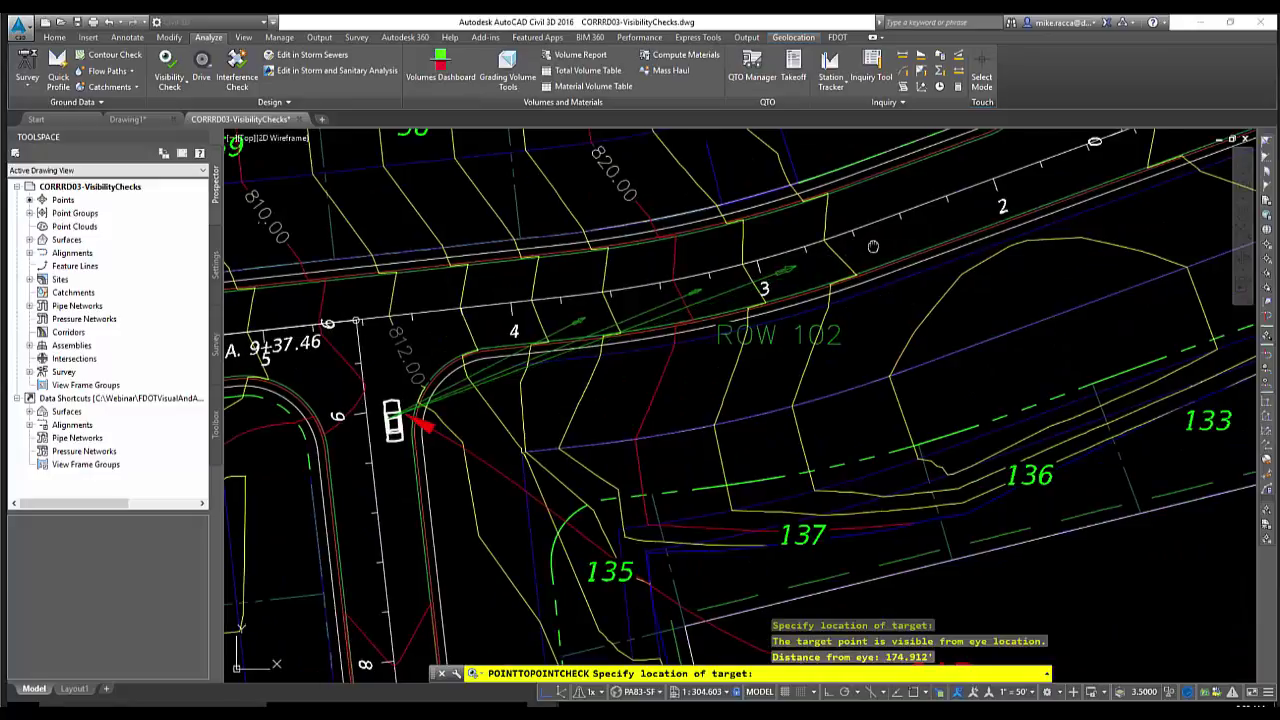
middle_drag(883, 243, 791, 273)
click(795, 270)
middle_drag(858, 214, 795, 295)
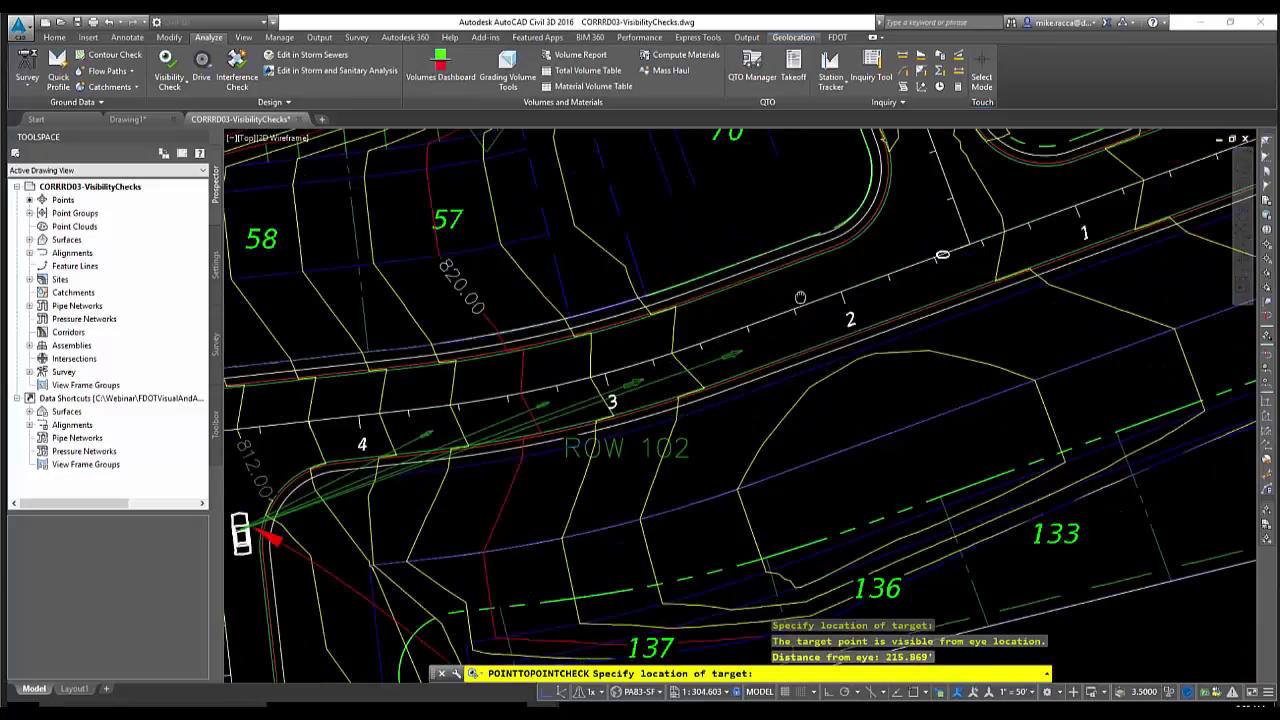
middle_drag(900, 262, 888, 388)
click(908, 320)
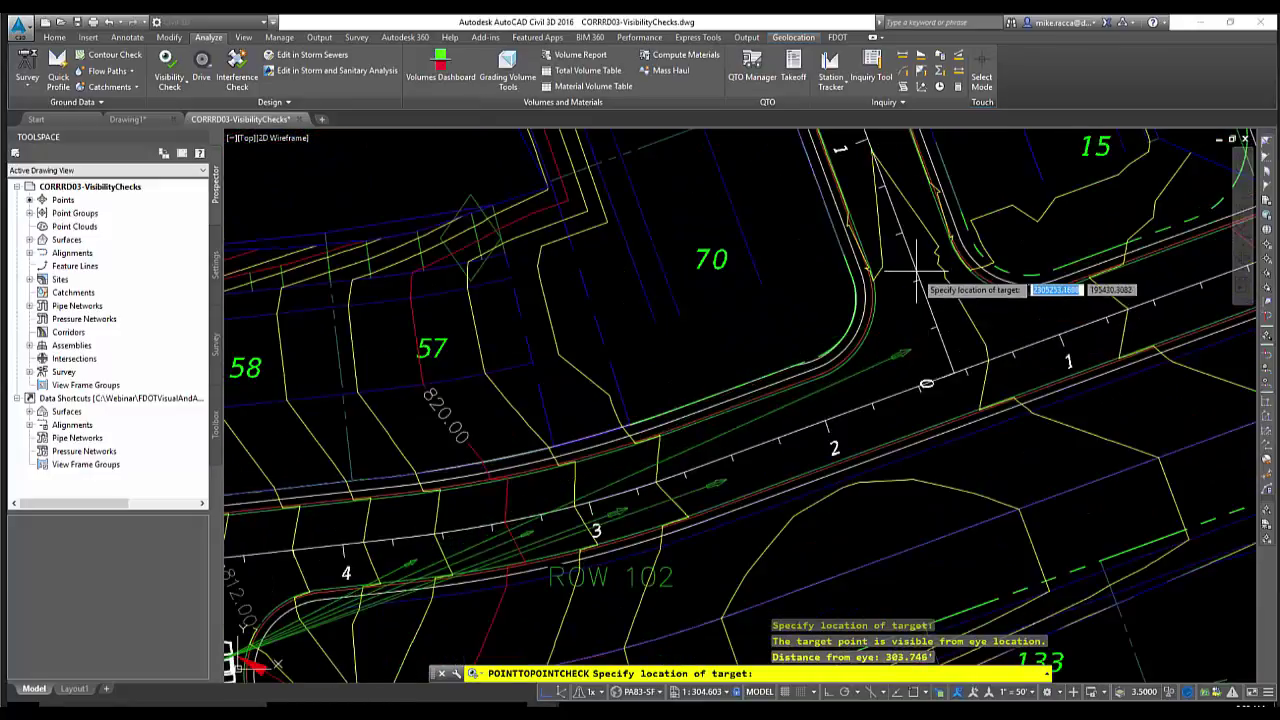
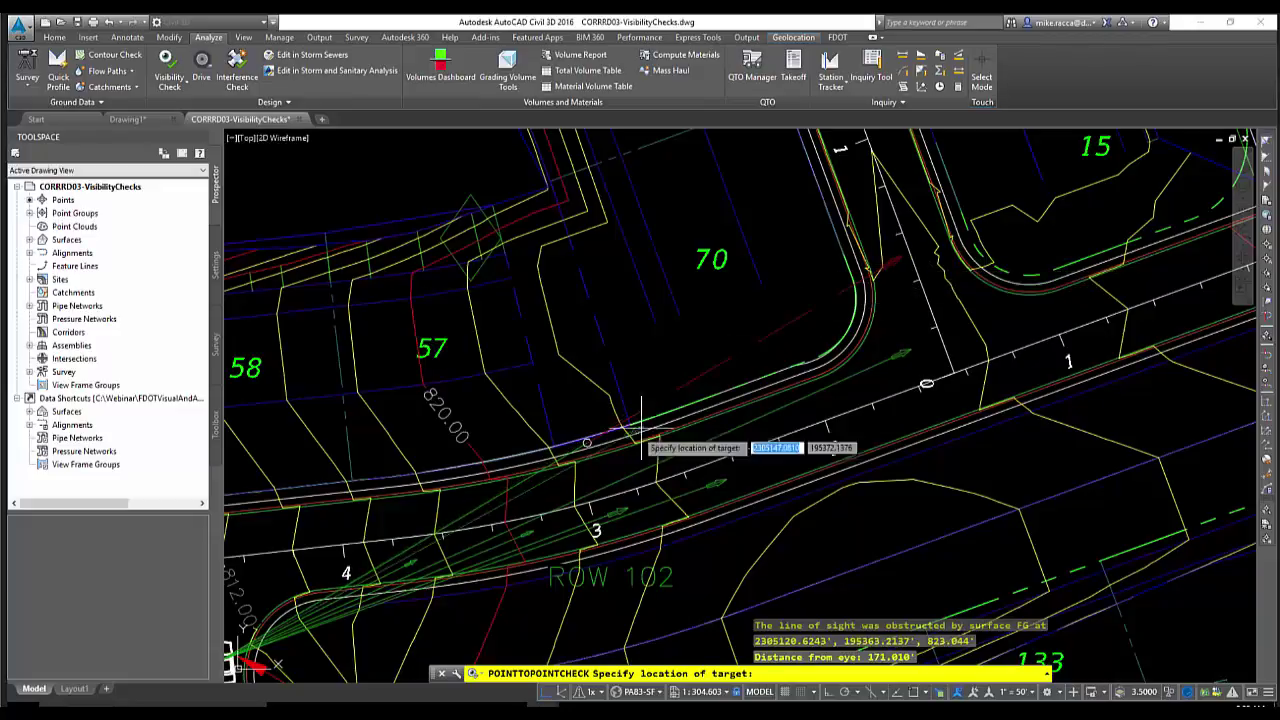
Pick the last targets west along the road to finish the sight-line fan
middle_drag(607, 442, 623, 432)
middle_drag(435, 483, 705, 383)
scroll(705, 383, down, 2)
middle_drag(511, 445, 674, 420)
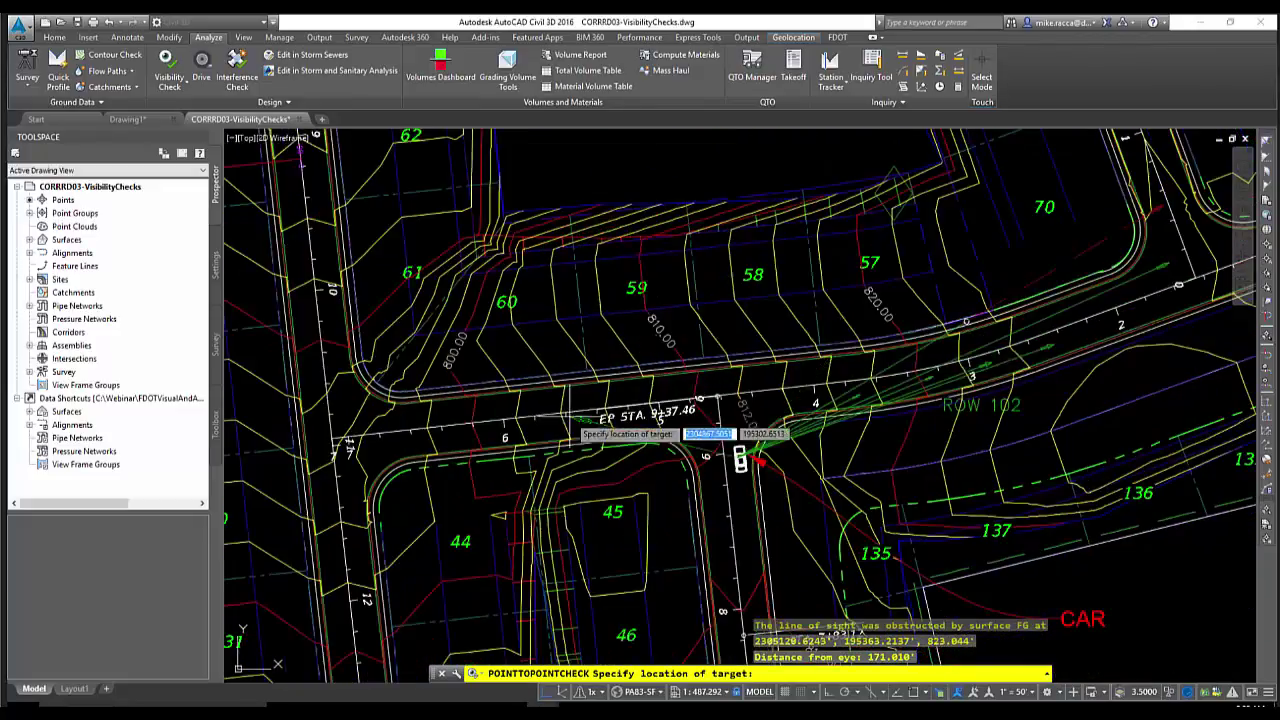
click(674, 420)
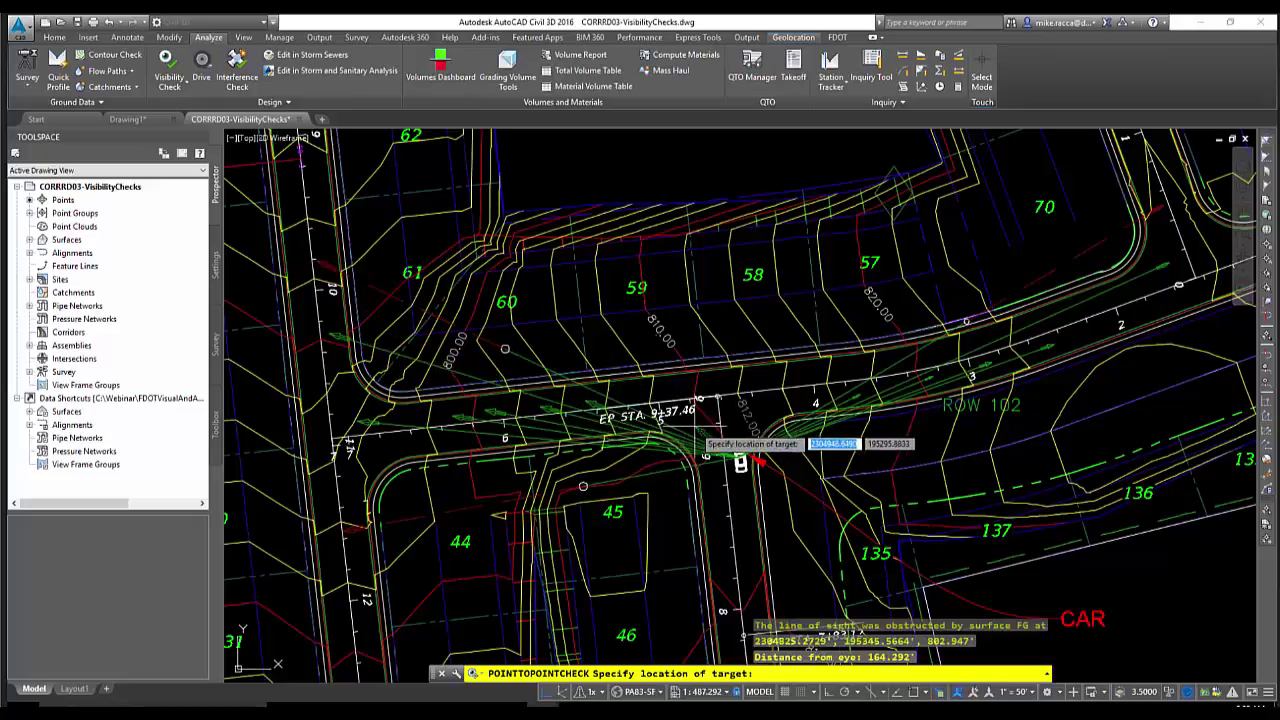
click(740, 457)
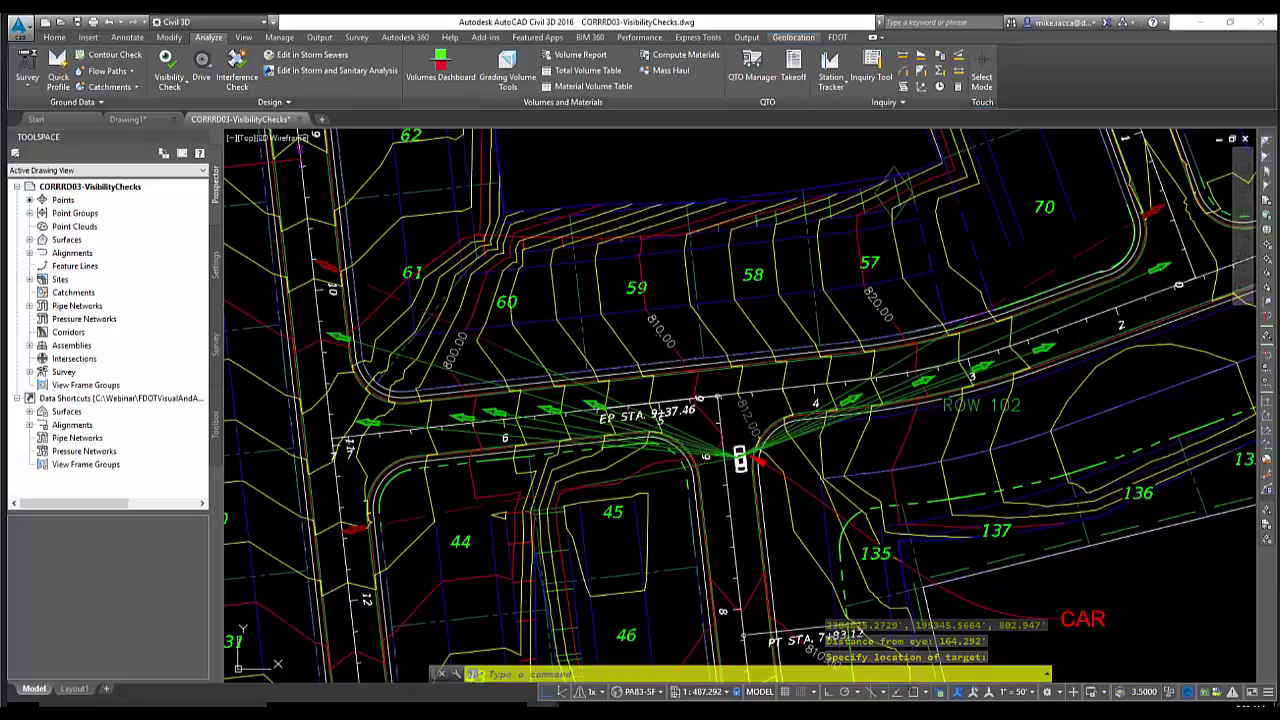
Zoom in on the car and select the green sight-line fan object
mouse_move(740, 457)
middle_down()
mouse_move(704, 437)
mouse_move(706, 449)
middle_up()
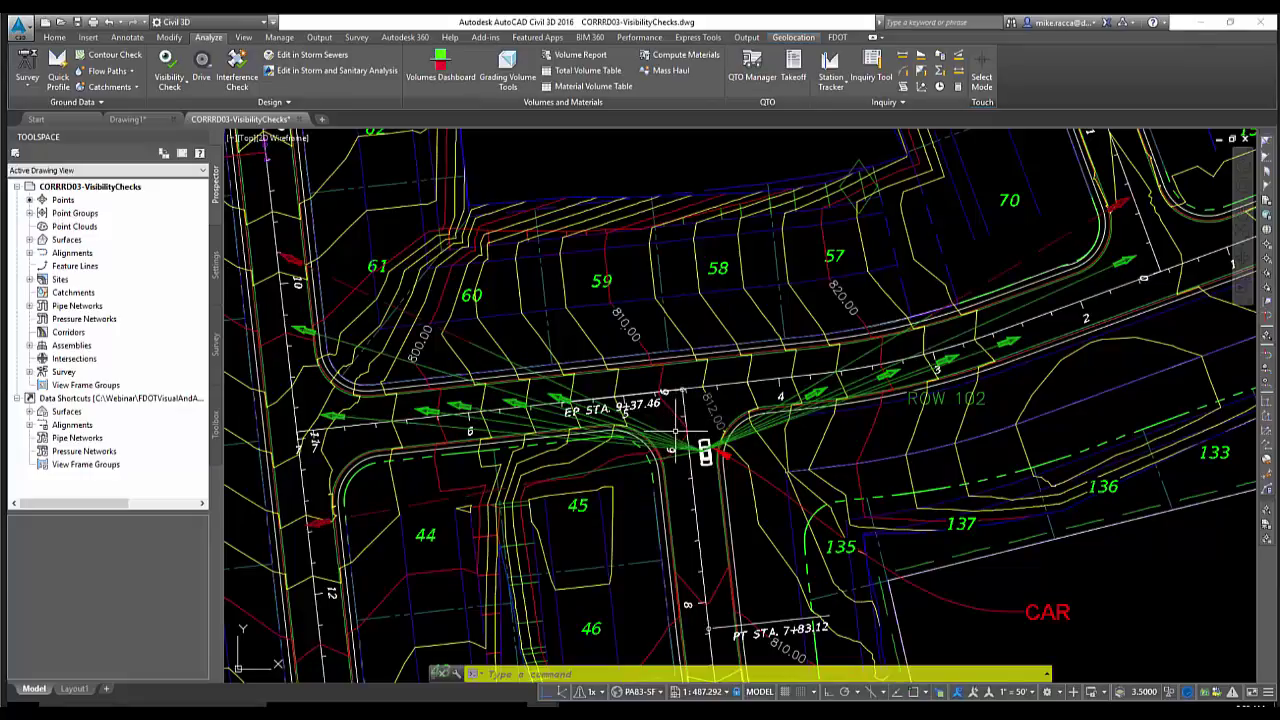
scroll(676, 432, up, 2)
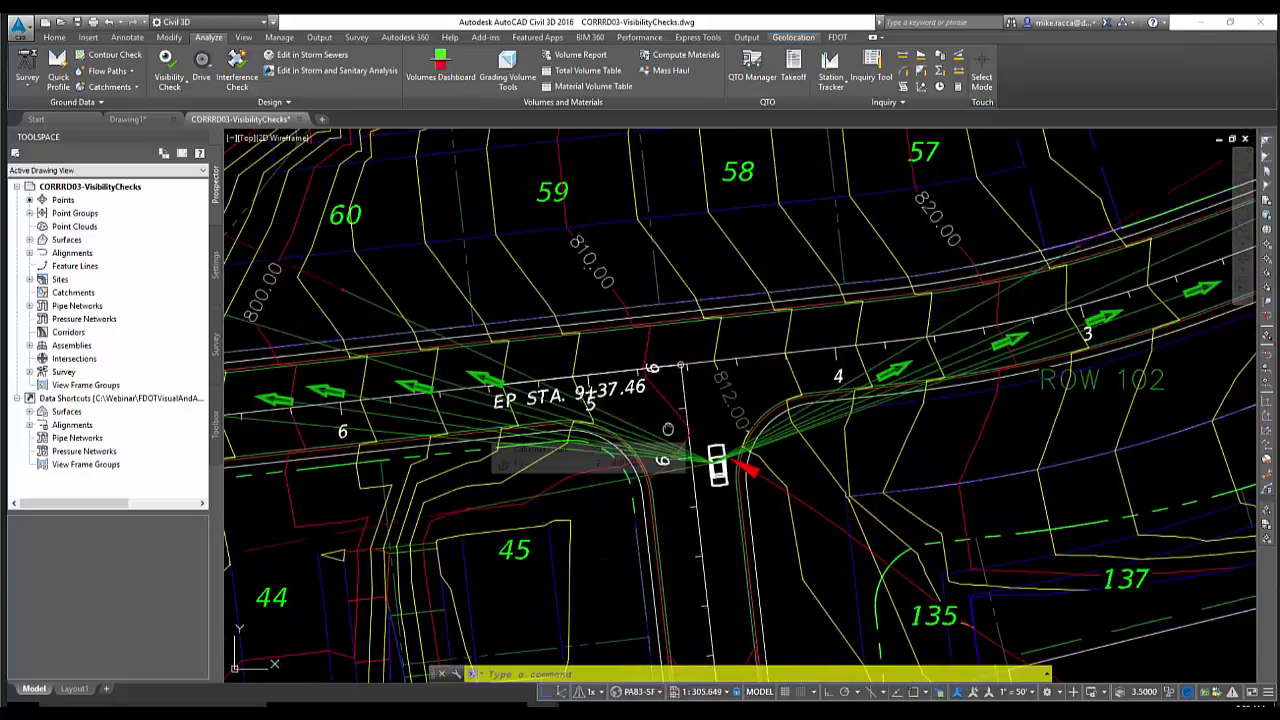
middle_drag(675, 432, 645, 417)
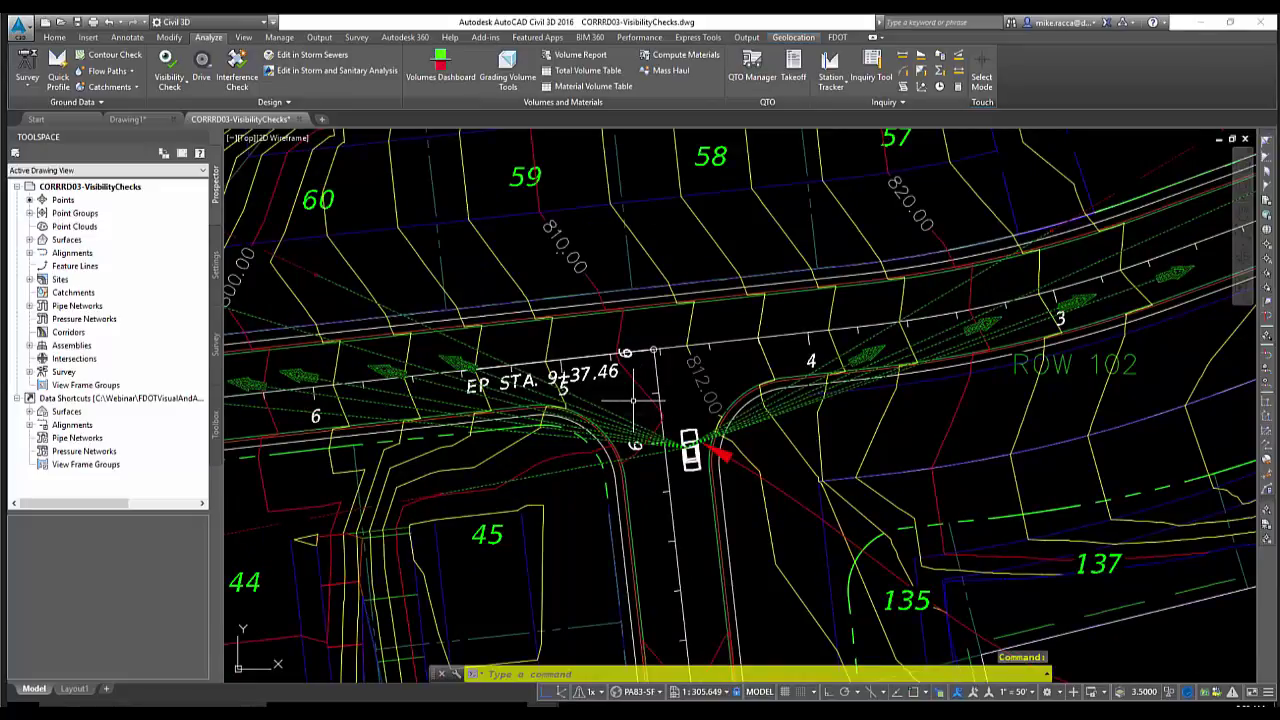
click(633, 400)
Erase the selected sight-line fan and zoom out from the intersection
key(Delete)
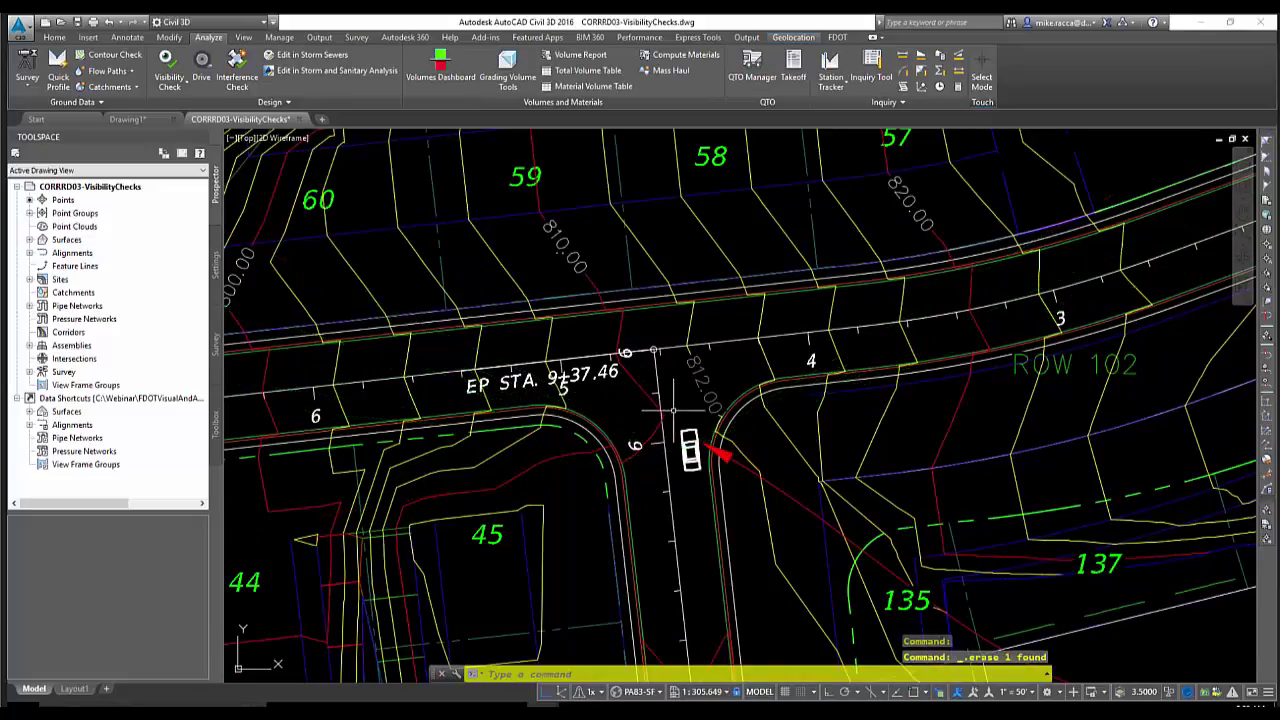
scroll(672, 407, down, 2)
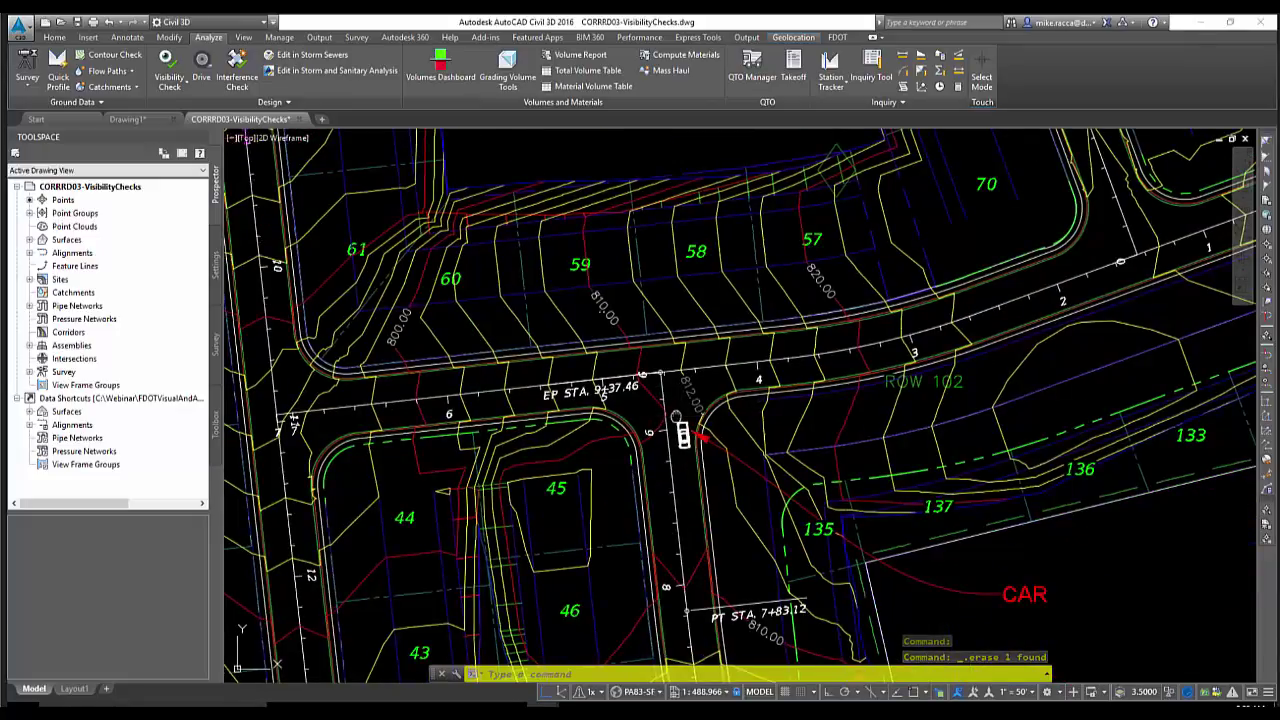
middle_drag(676, 417, 661, 366)
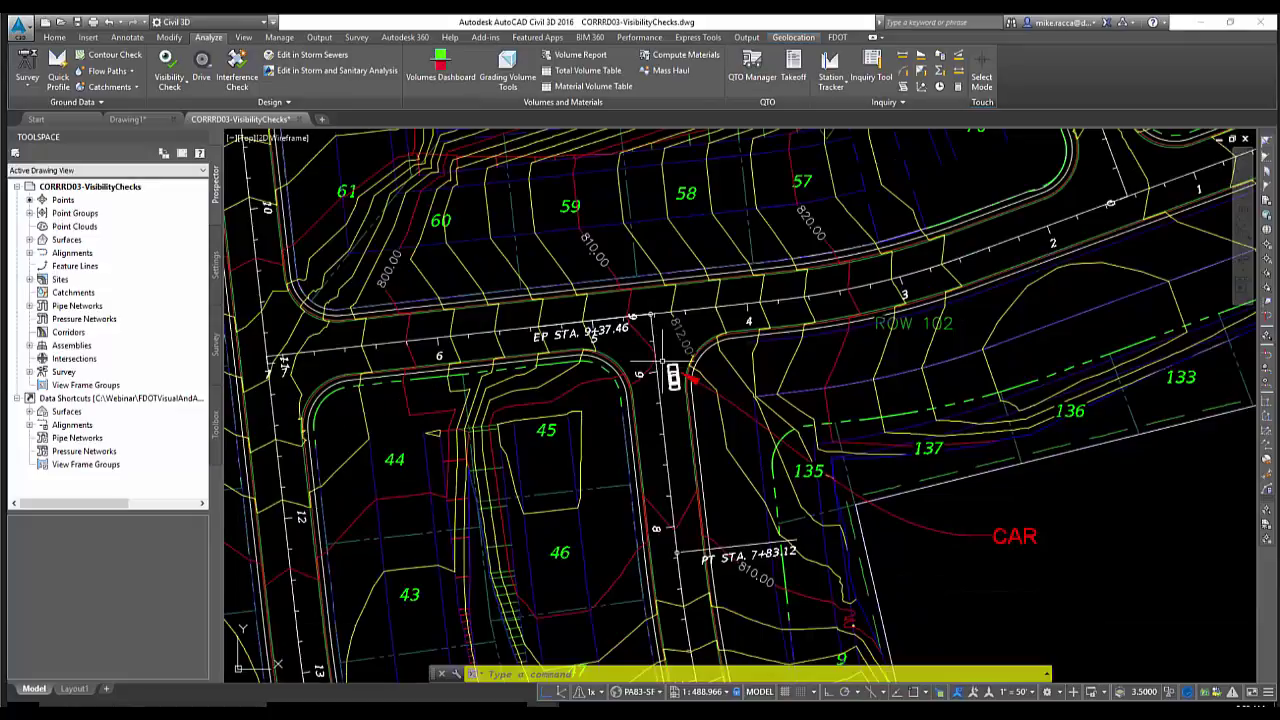
Bring lot 55's square drainage structure near BP STA 0+00 into view
scroll(725, 340, down, 4)
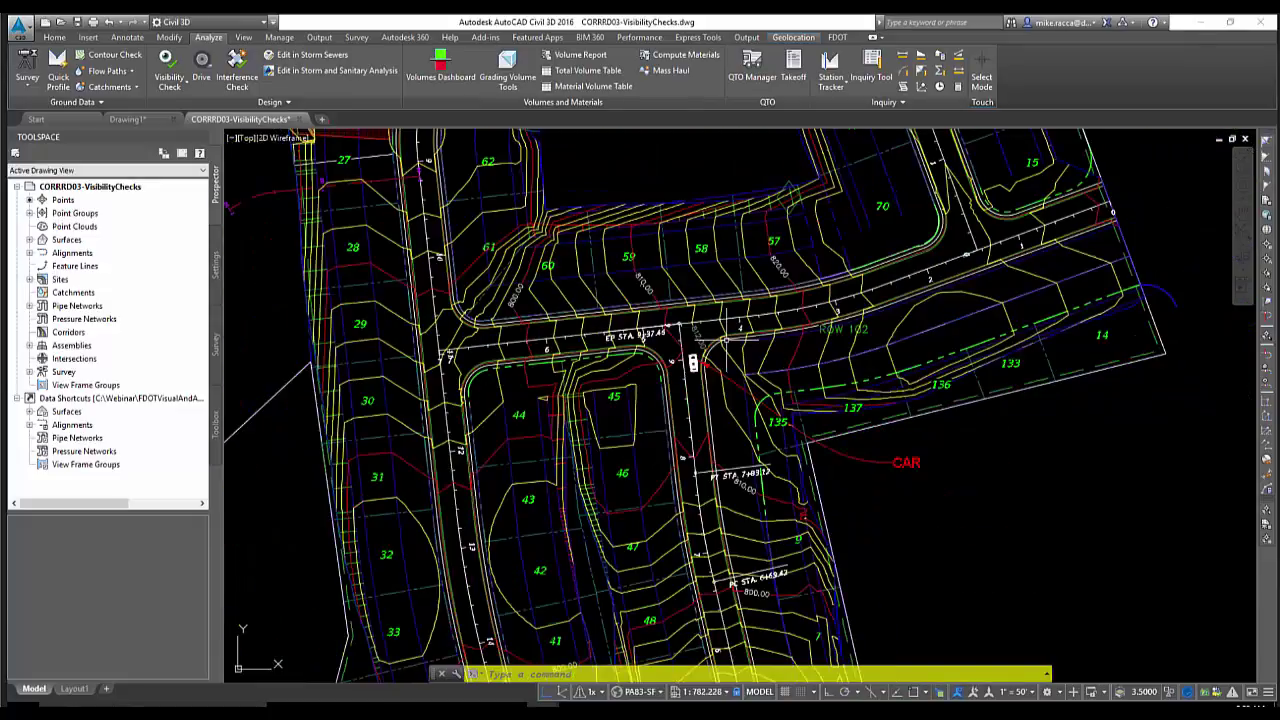
mouse_move(729, 381)
middle_down()
mouse_move(715, 277)
mouse_move(701, 277)
mouse_move(693, 360)
mouse_move(666, 434)
middle_up()
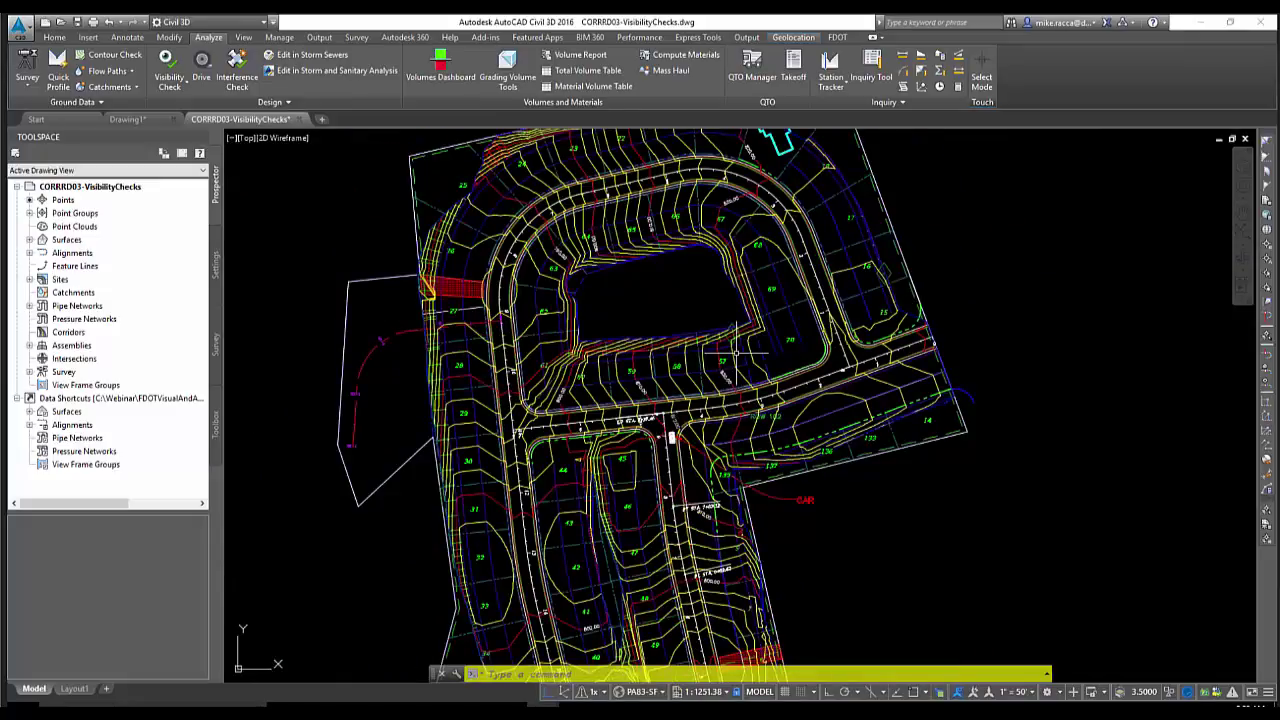
scroll(716, 232, up, 4)
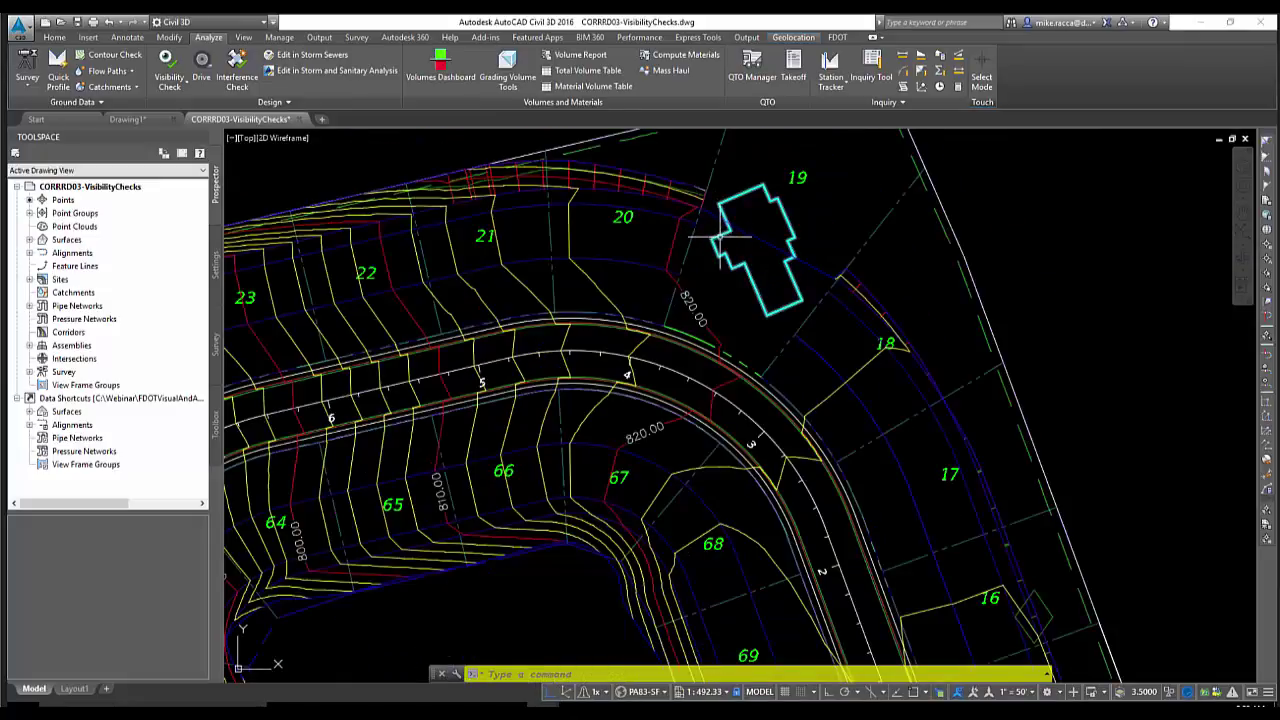
scroll(720, 240, down, 6)
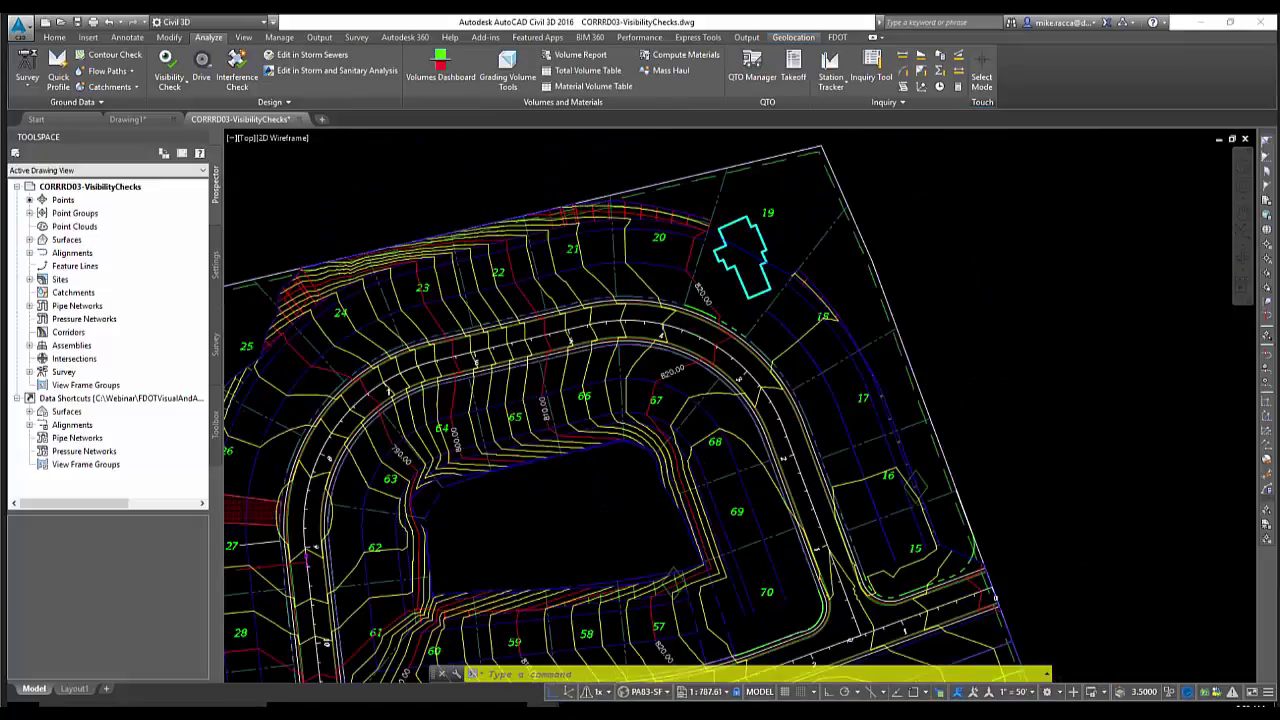
mouse_move(694, 553)
middle_down()
mouse_move(706, 433)
mouse_move(706, 447)
middle_up()
scroll(706, 433, up, 8)
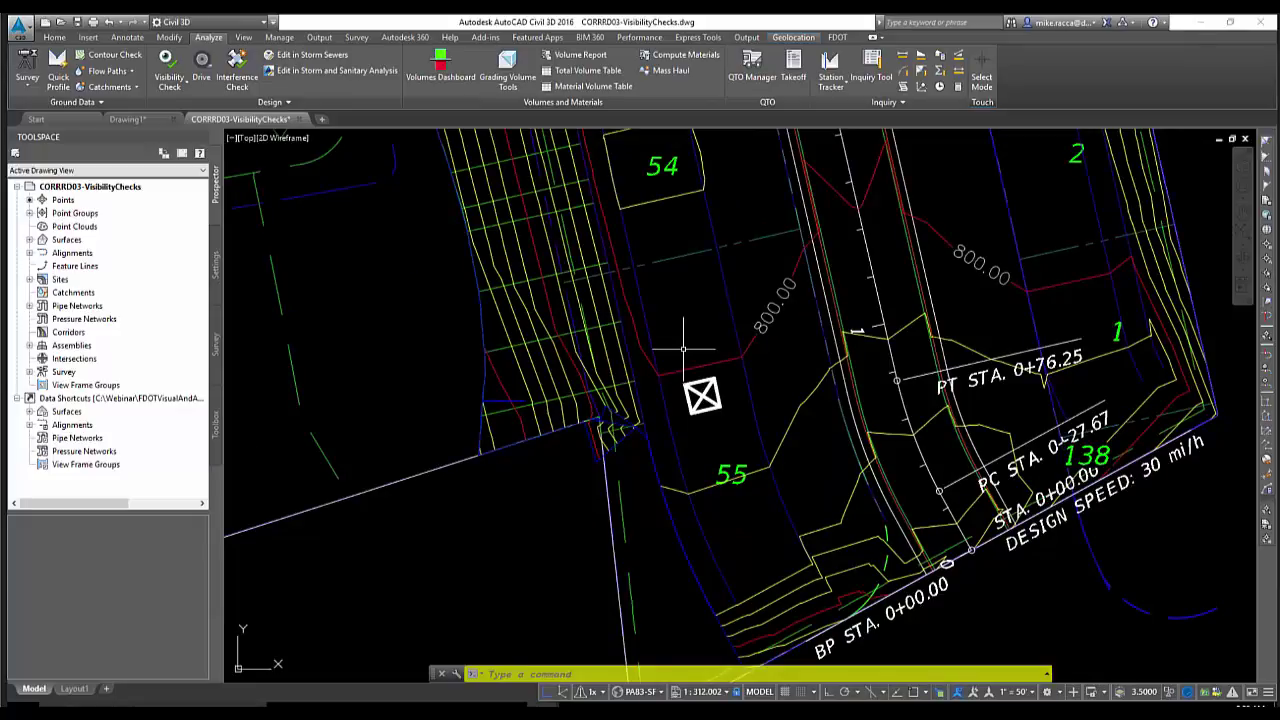
mouse_move(683, 348)
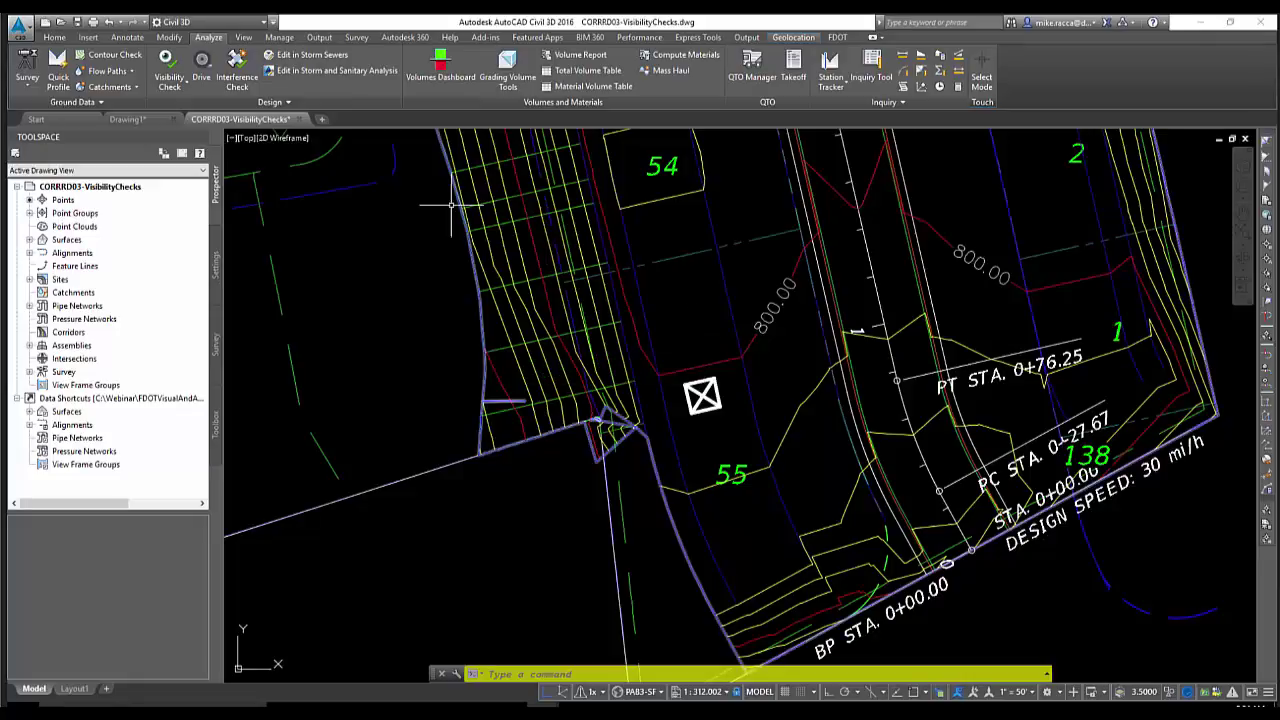
Start a Zone of Visual Influence check using the FG surface from the list
click(180, 90)
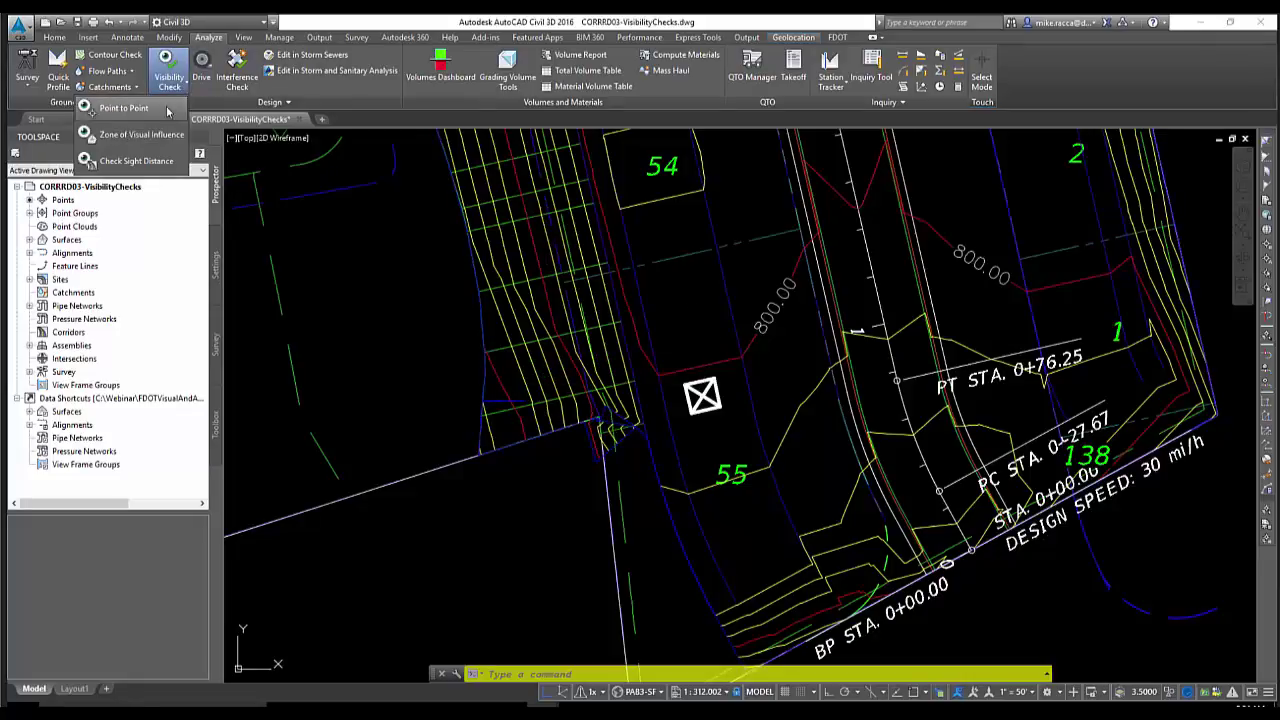
click(157, 140)
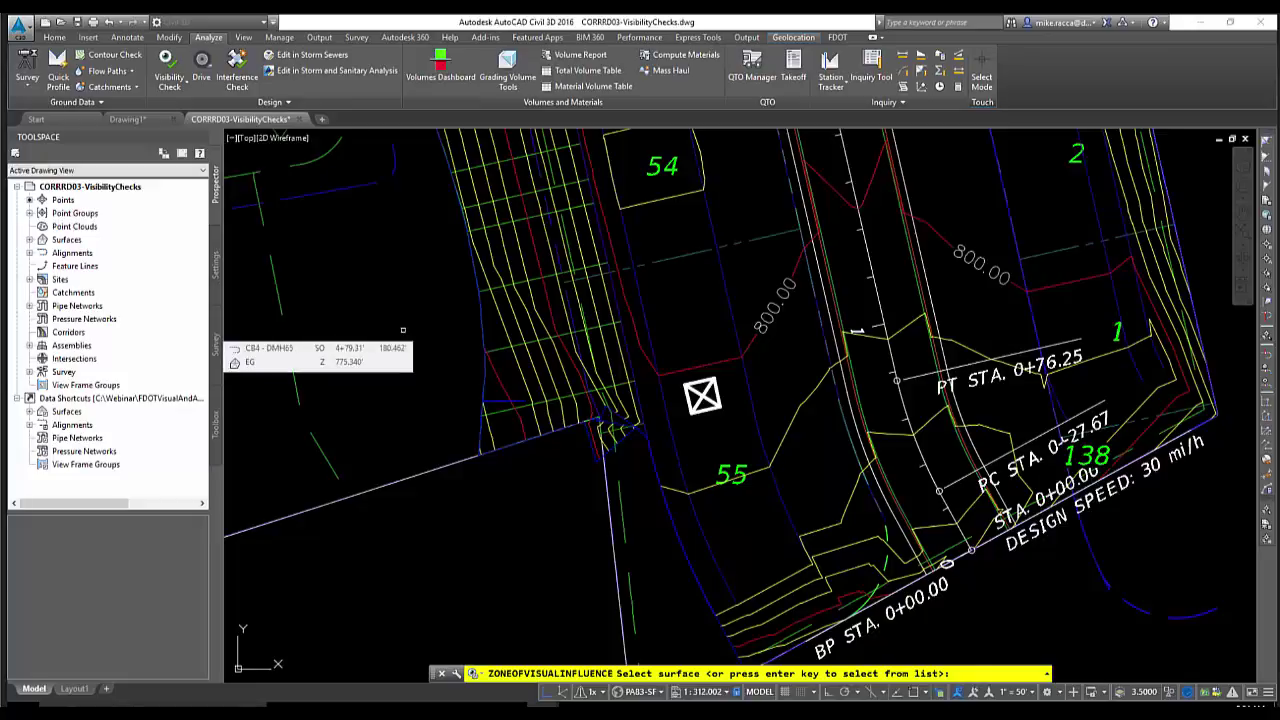
key(Return)
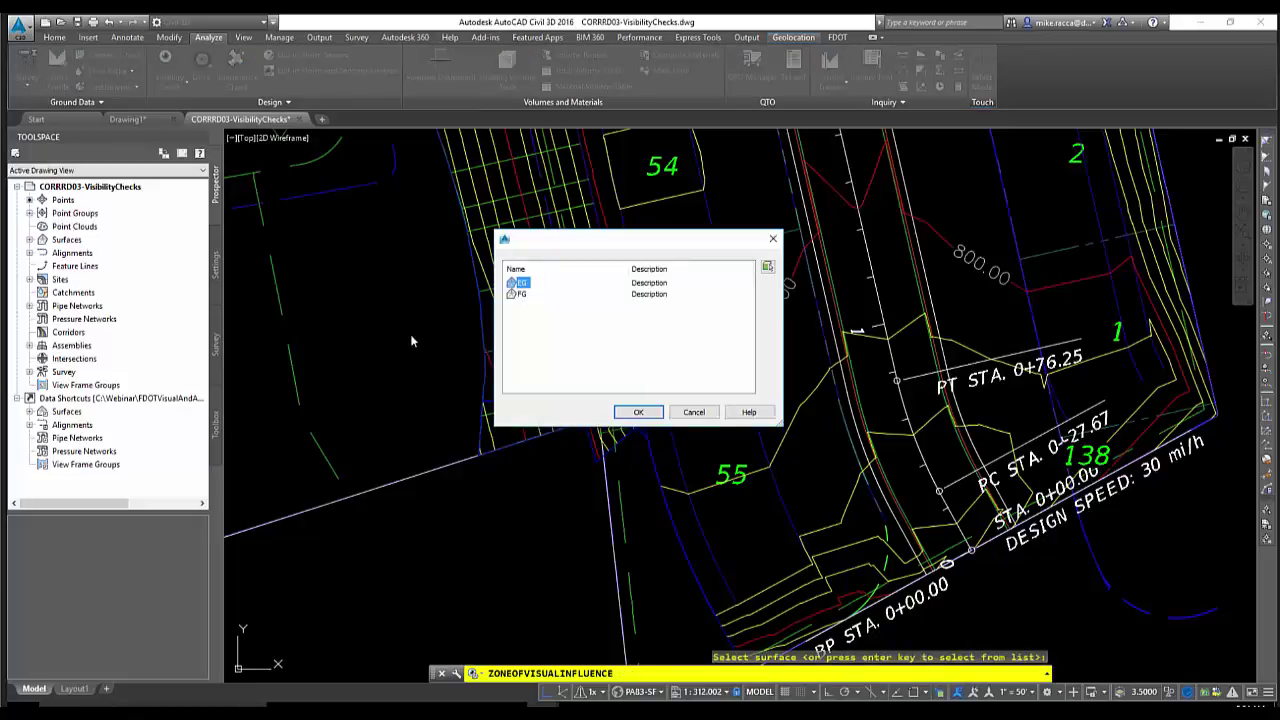
click(636, 412)
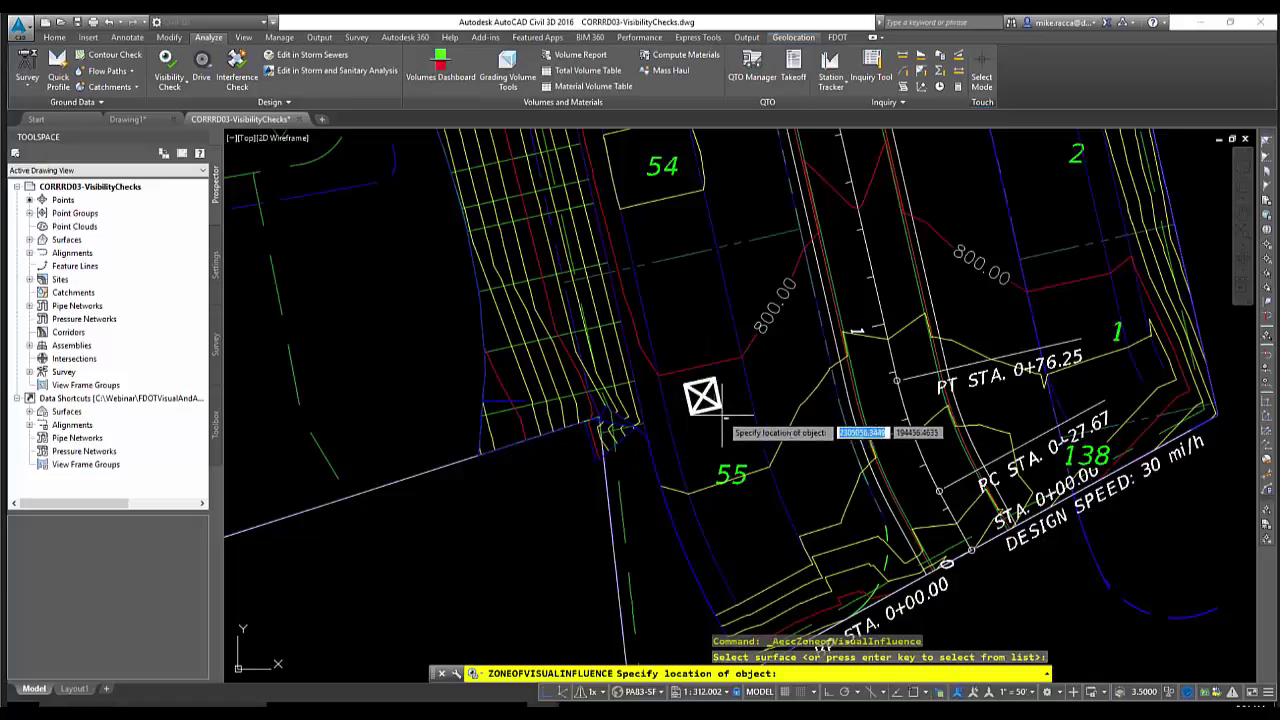
Snap the viewing object to the drainage structure's intersection, with height 40
shift+right_click(686, 311)
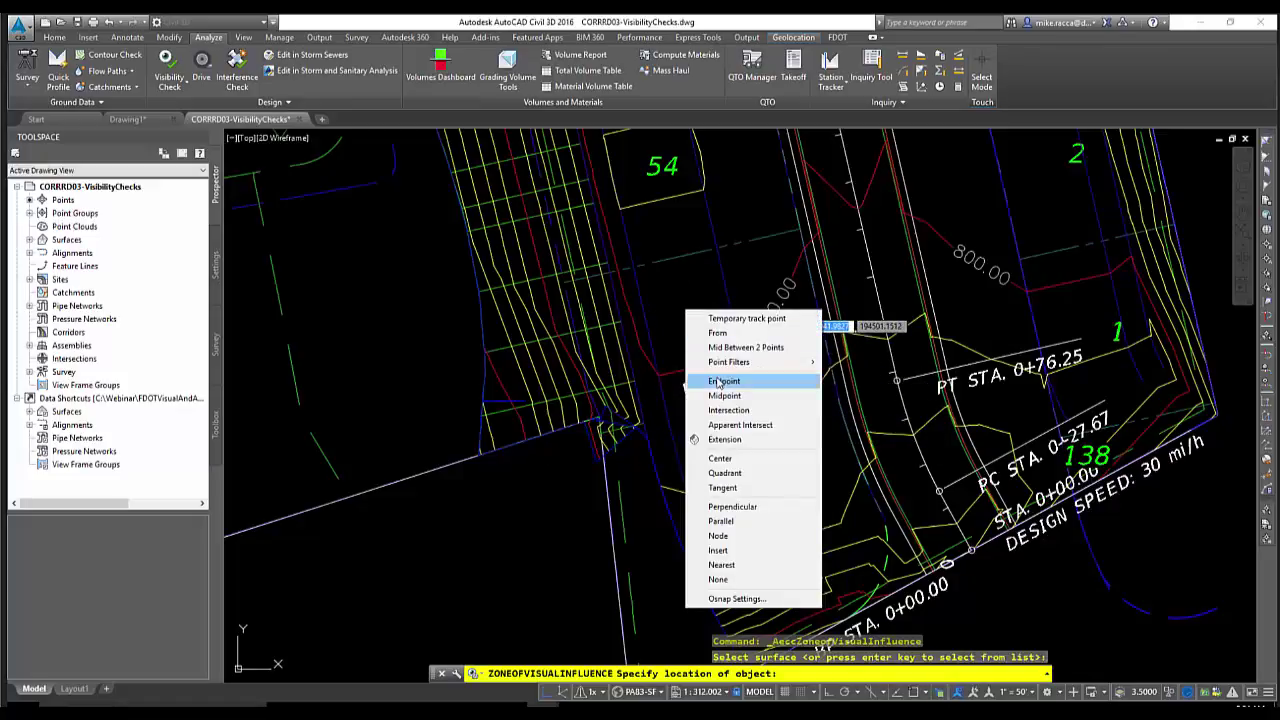
click(724, 410)
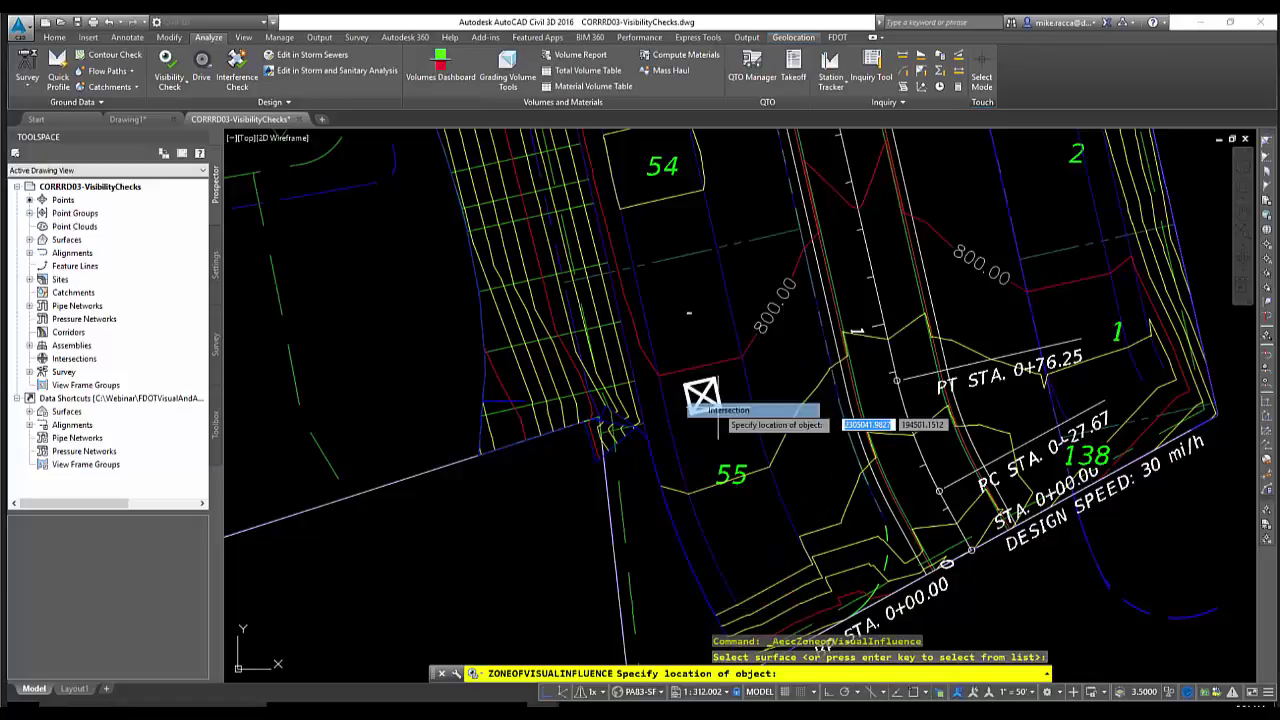
click(702, 395)
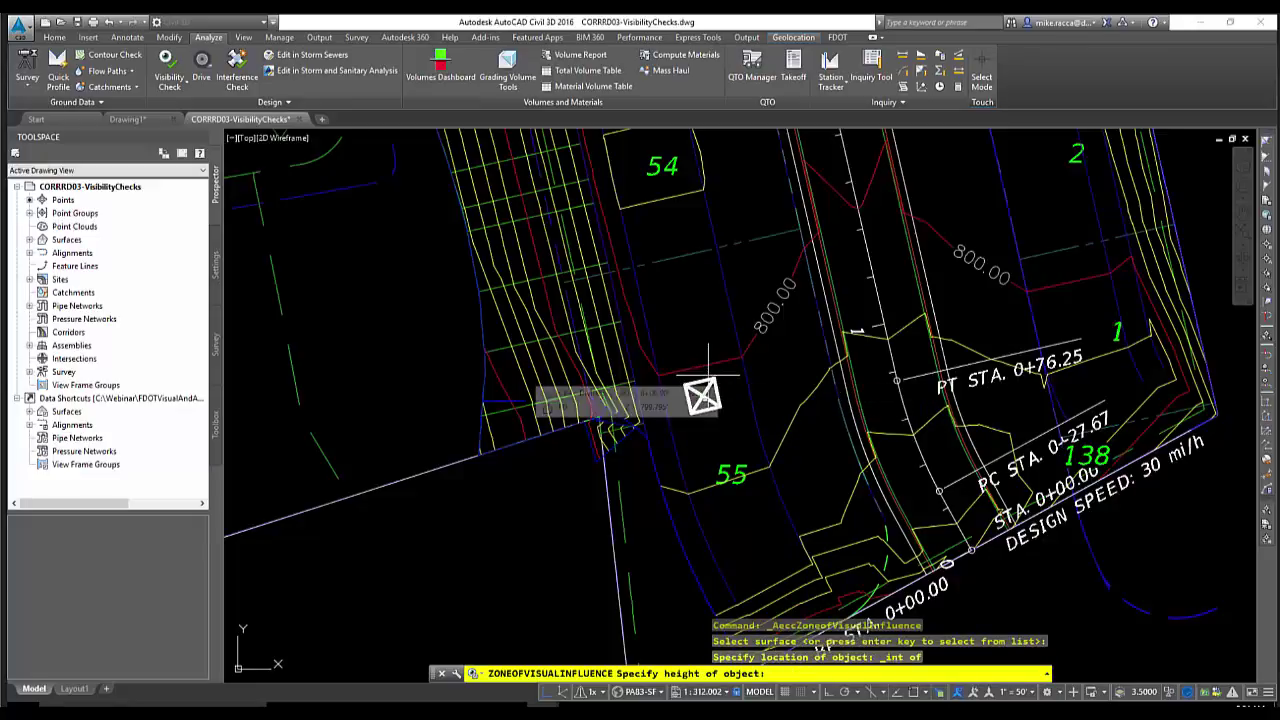
text(4)
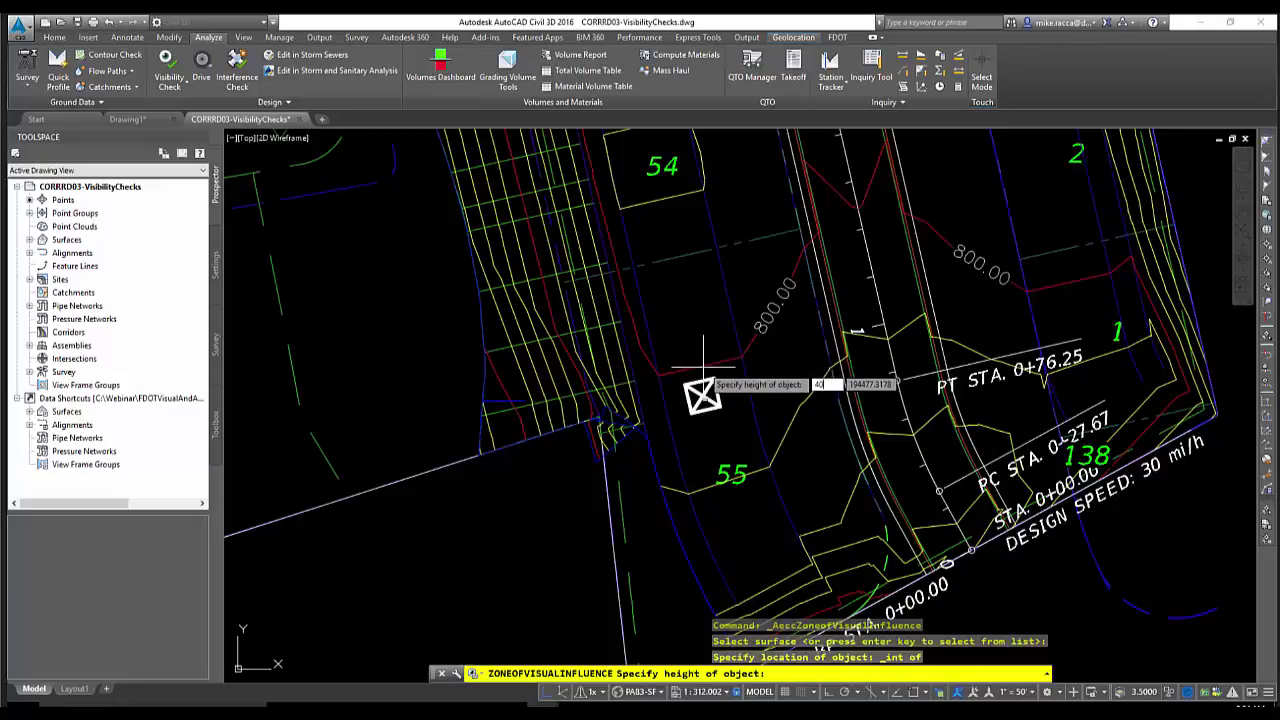
text(0)
key(Return)
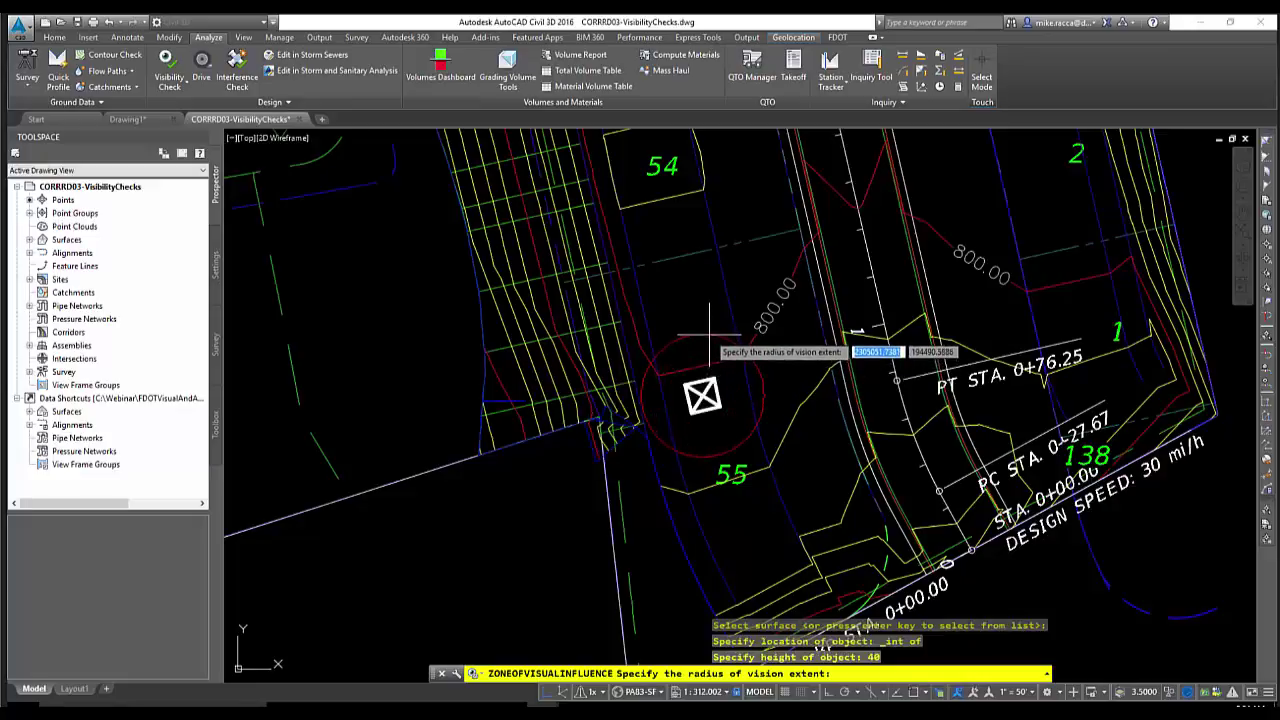
Set the vision radius by snapping to an endpoint on the cyan house to the north
scroll(715, 319, down, 2)
scroll(715, 319, down, 4)
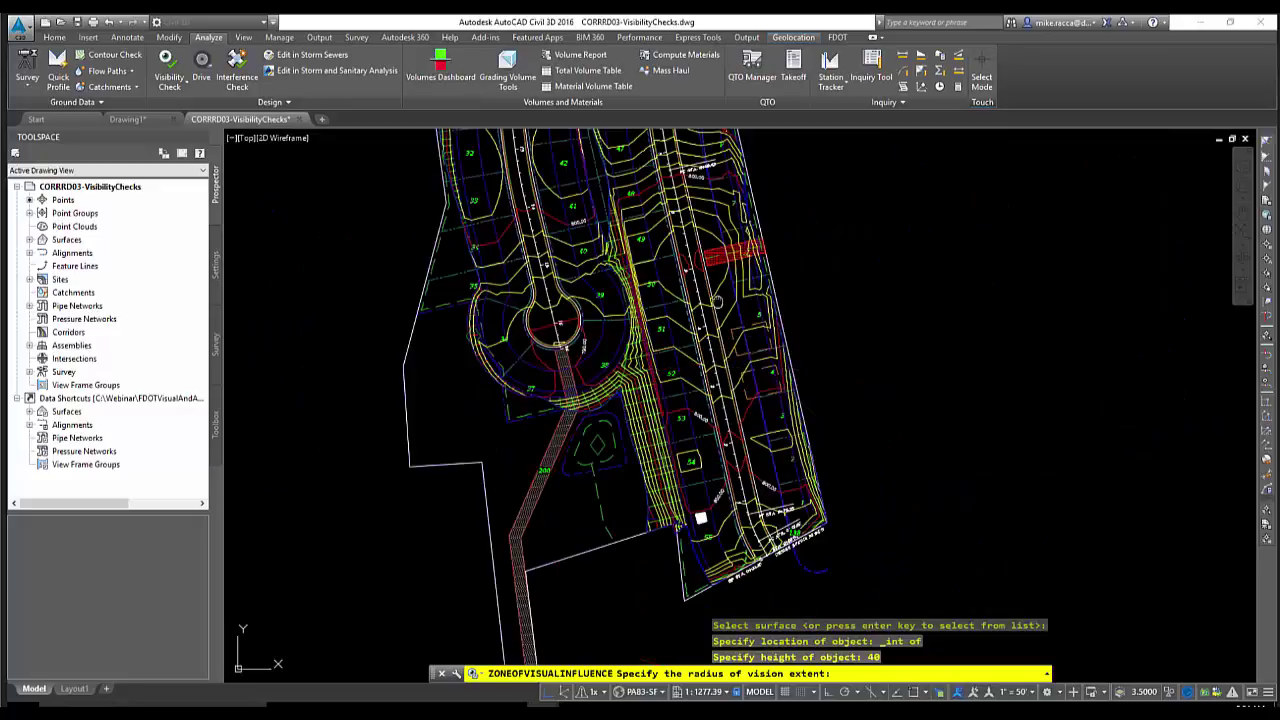
middle_drag(705, 246, 717, 342)
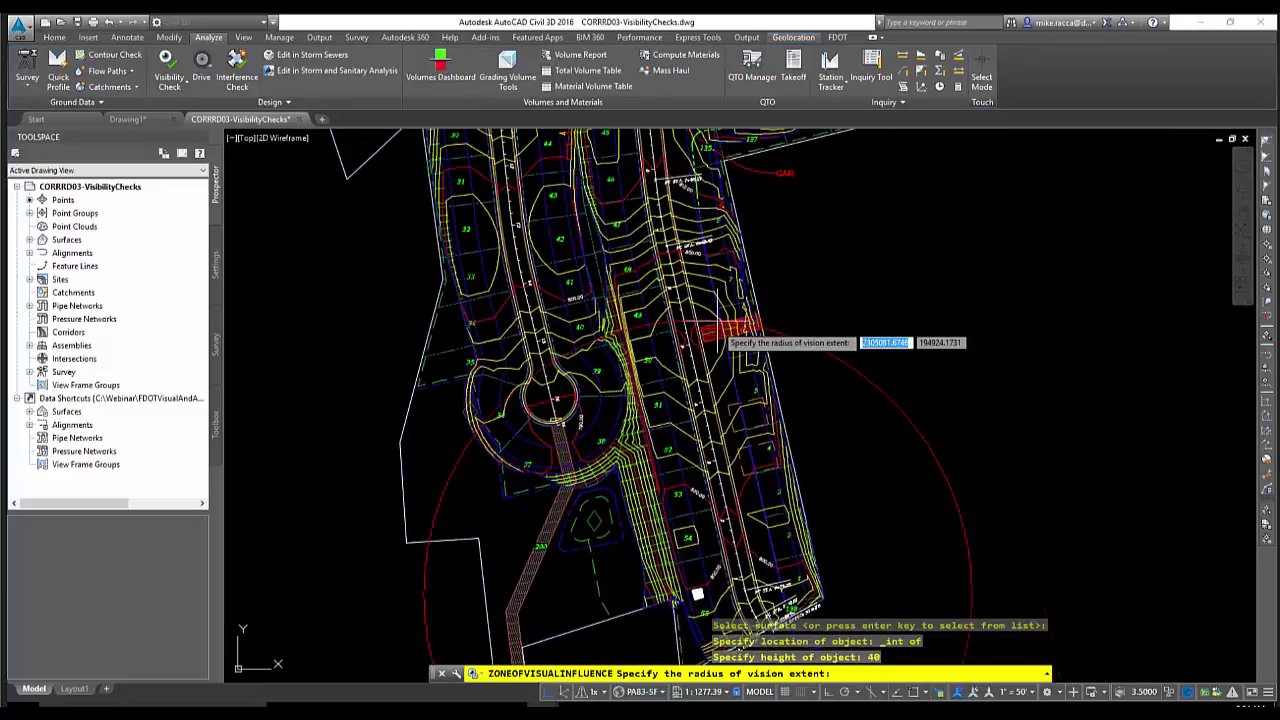
middle_drag(717, 231, 724, 569)
scroll(761, 254, up, 2)
shift+right_click(758, 254)
click(776, 286)
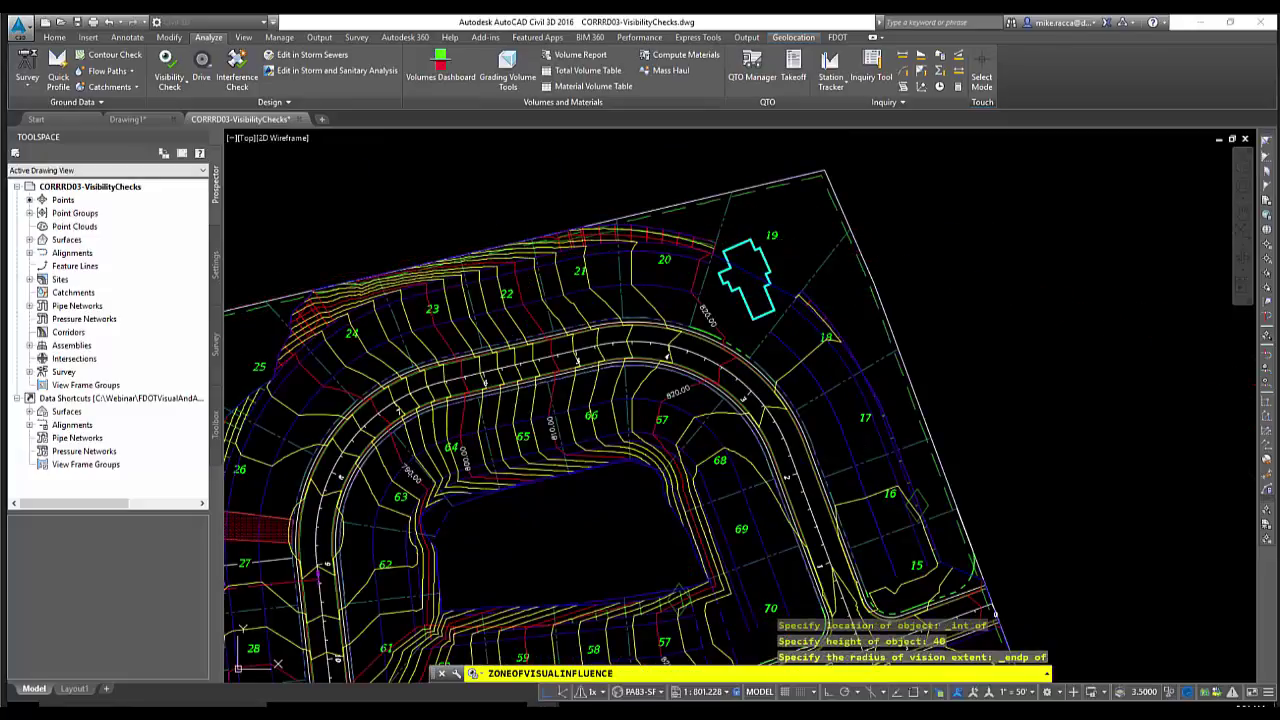
Pan and zoom from lot 55 north across the shaded surface to the lots near CAR
scroll(642, 394, down, 4)
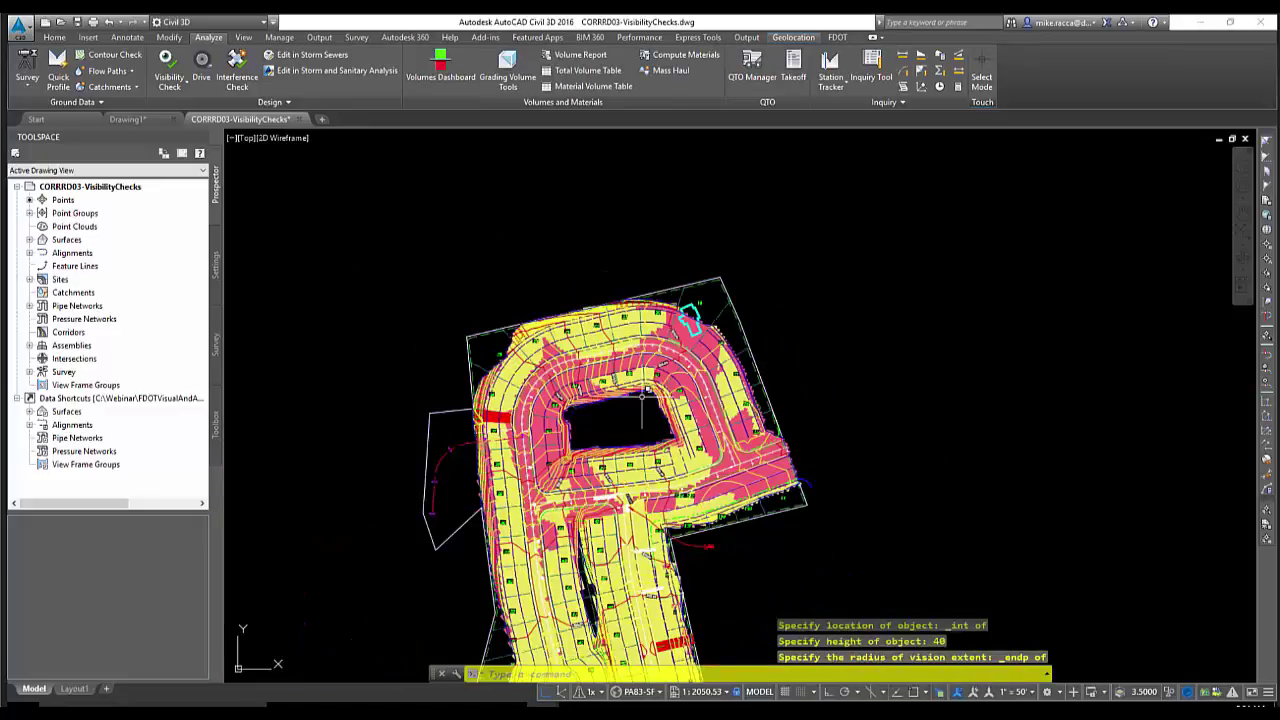
mouse_move(642, 394)
middle_down()
mouse_move(655, 251)
mouse_move(645, 161)
middle_up()
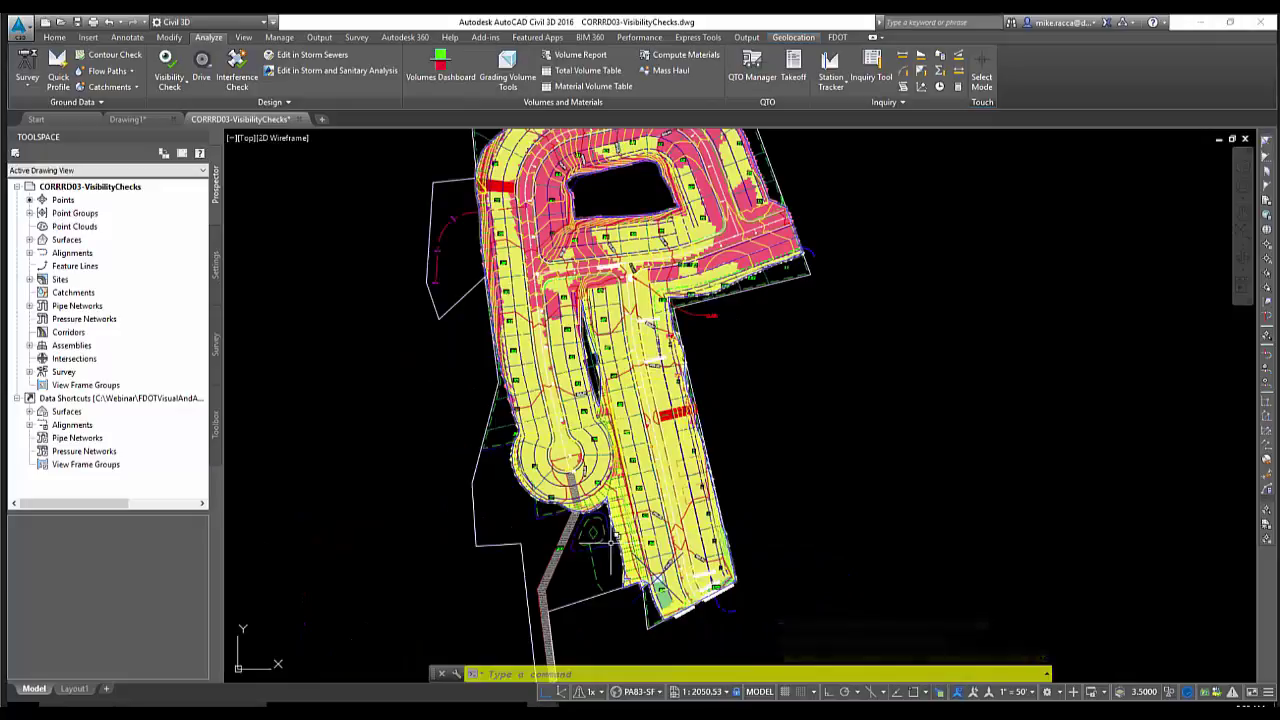
scroll(614, 537, up, 8)
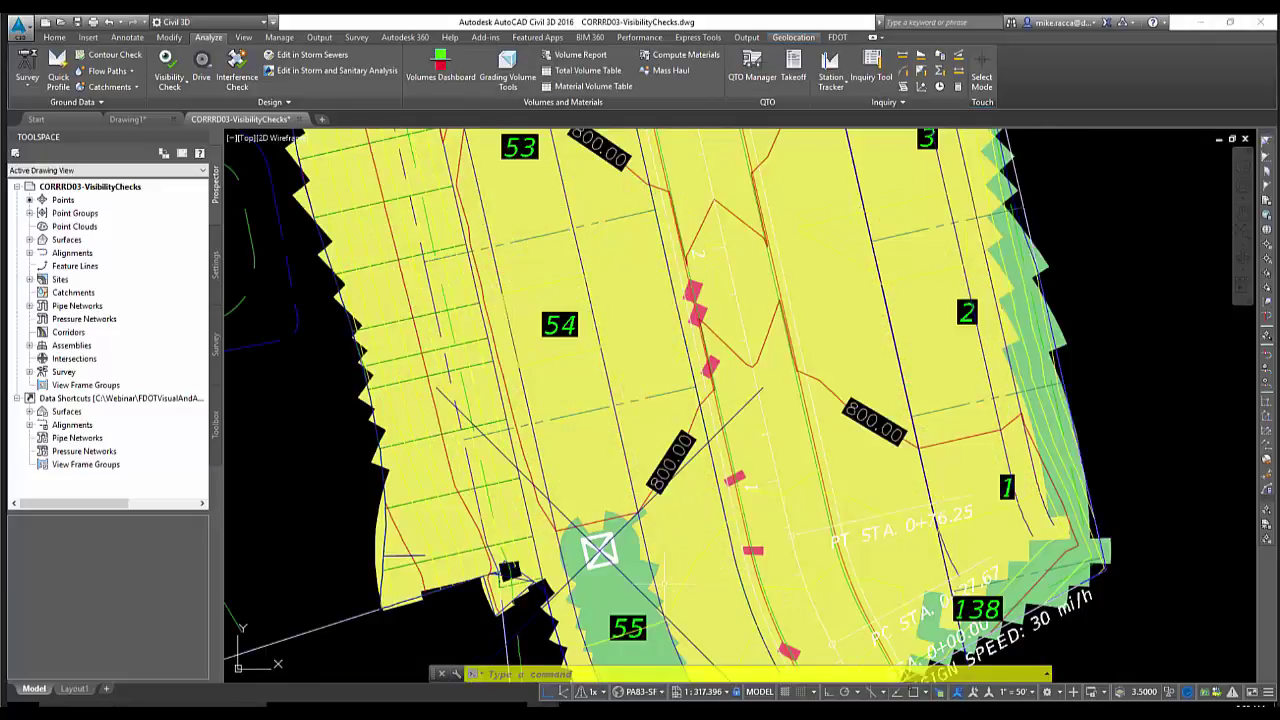
middle_drag(605, 619, 614, 424)
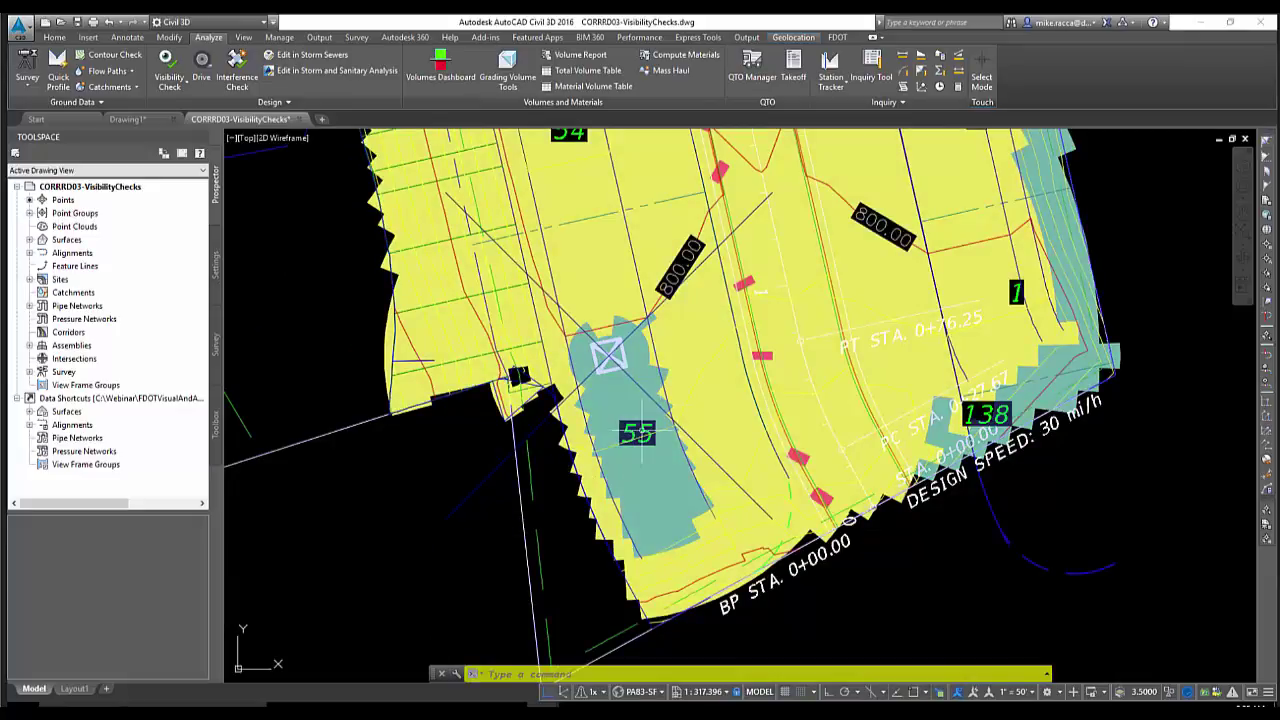
scroll(630, 380, down, 2)
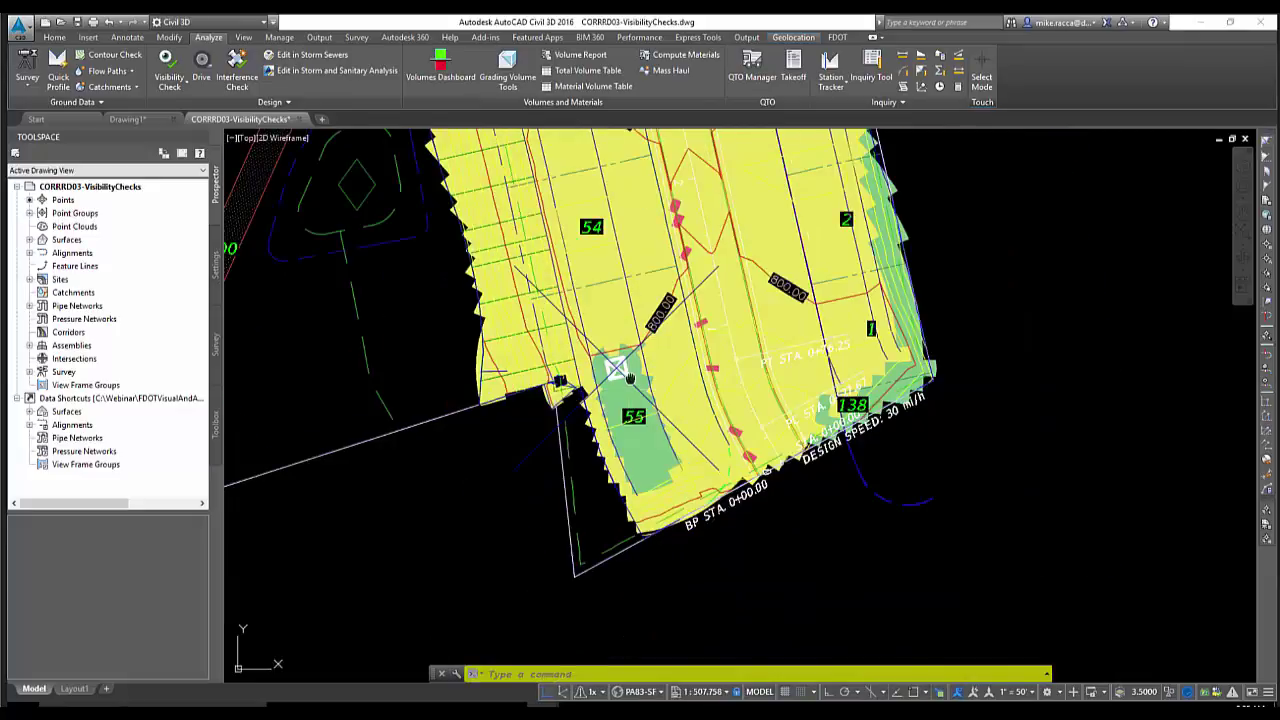
middle_drag(629, 377, 607, 443)
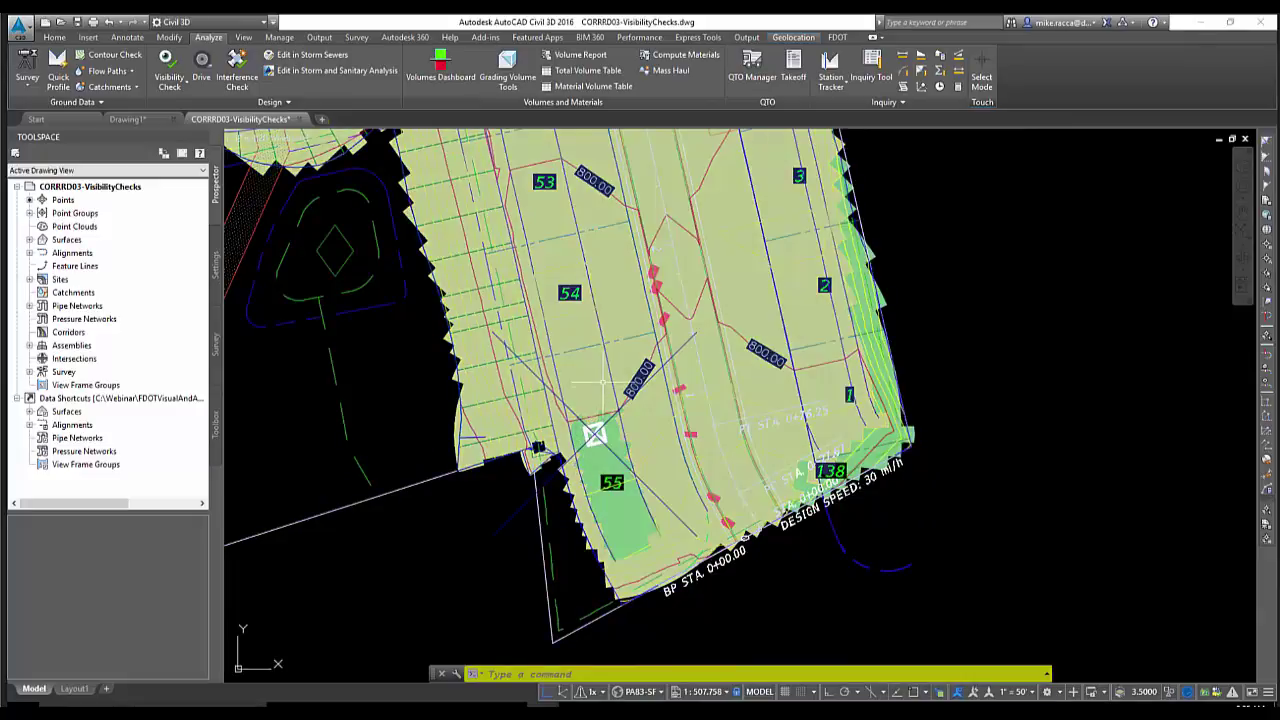
scroll(603, 378, down, 2)
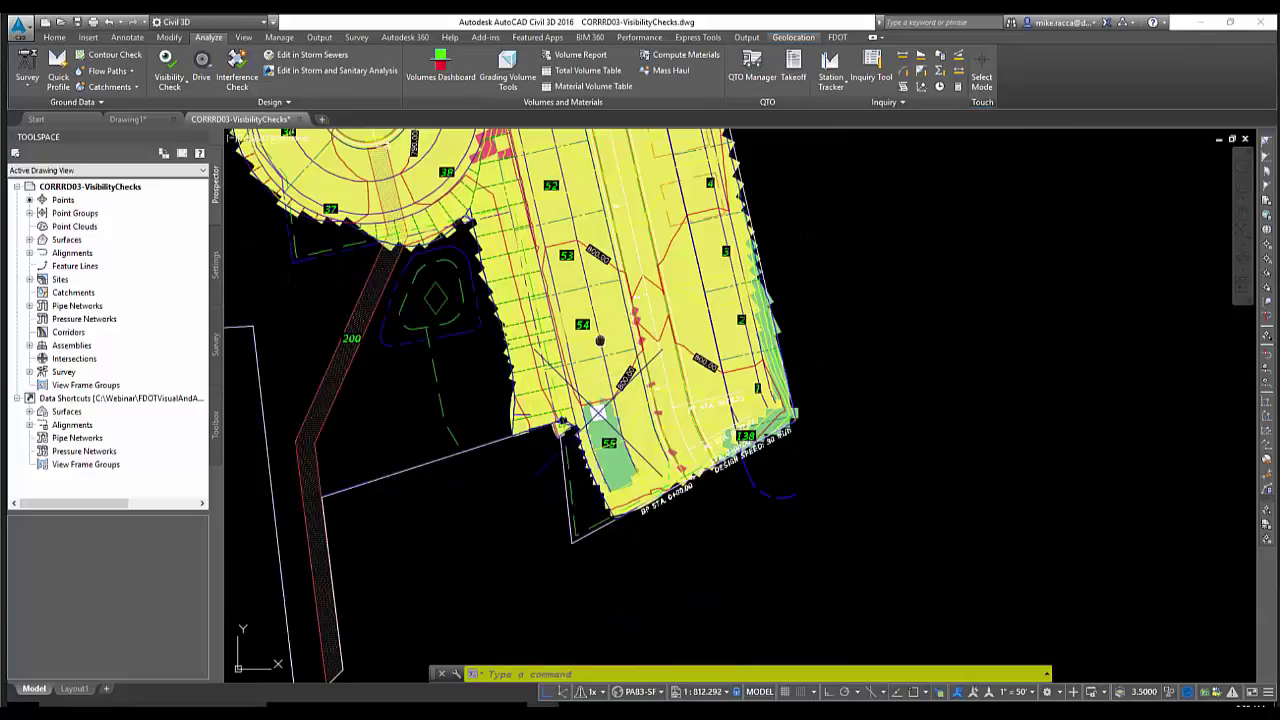
middle_drag(600, 340, 606, 411)
middle_drag(598, 363, 673, 589)
mouse_move(648, 411)
middle_down()
mouse_move(627, 554)
mouse_move(620, 425)
middle_up()
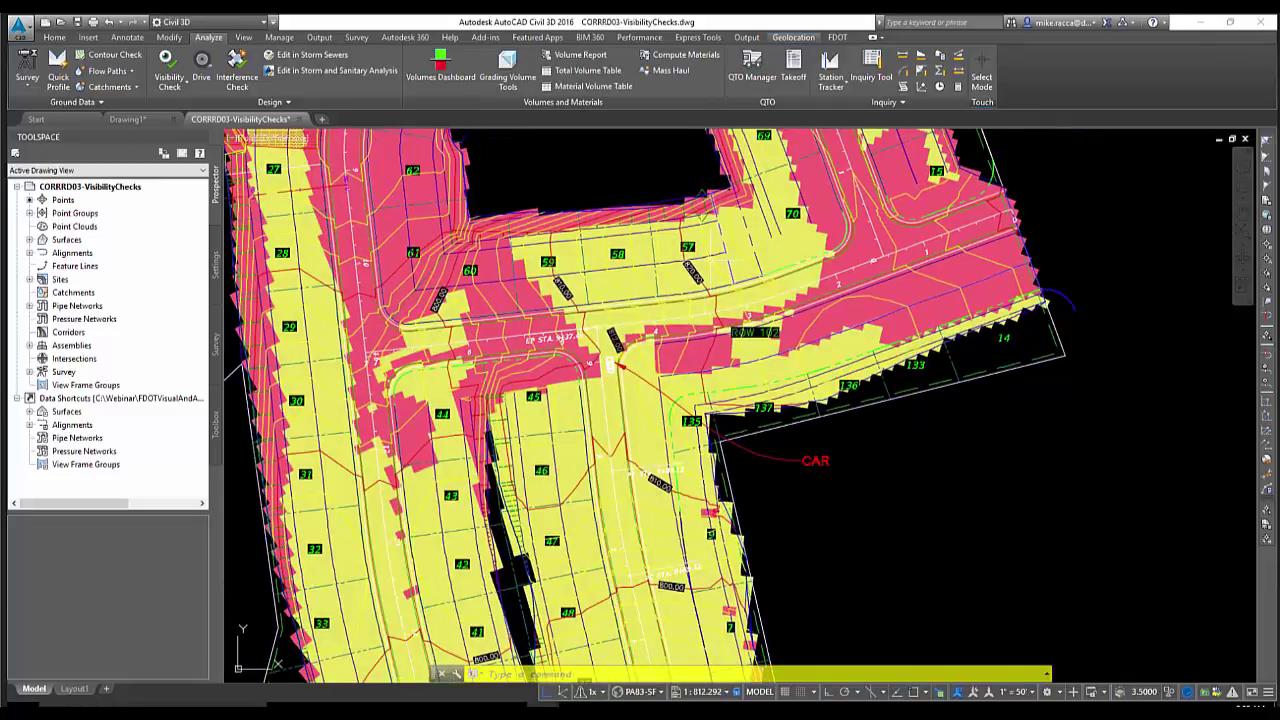
Pan over the northern loop of lots to check the visibility shading
middle_drag(640, 285, 632, 396)
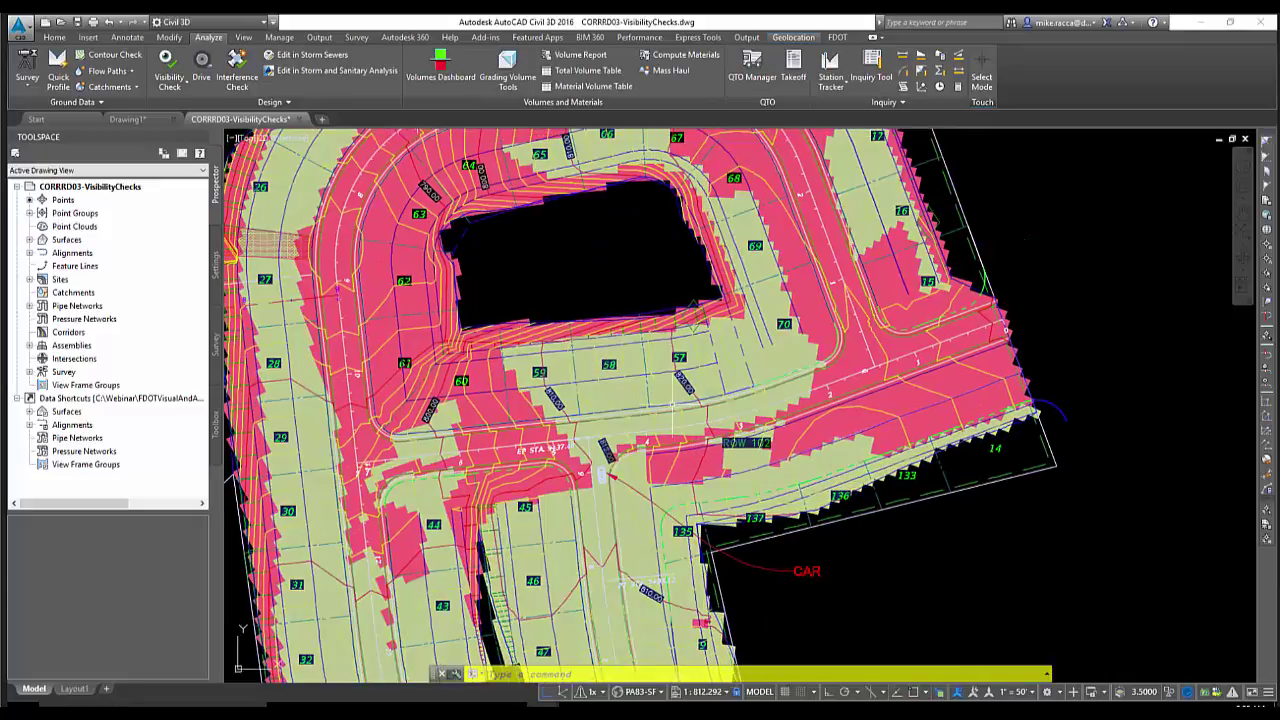
mouse_move(722, 360)
middle_down()
mouse_move(700, 460)
mouse_move(725, 460)
middle_up()
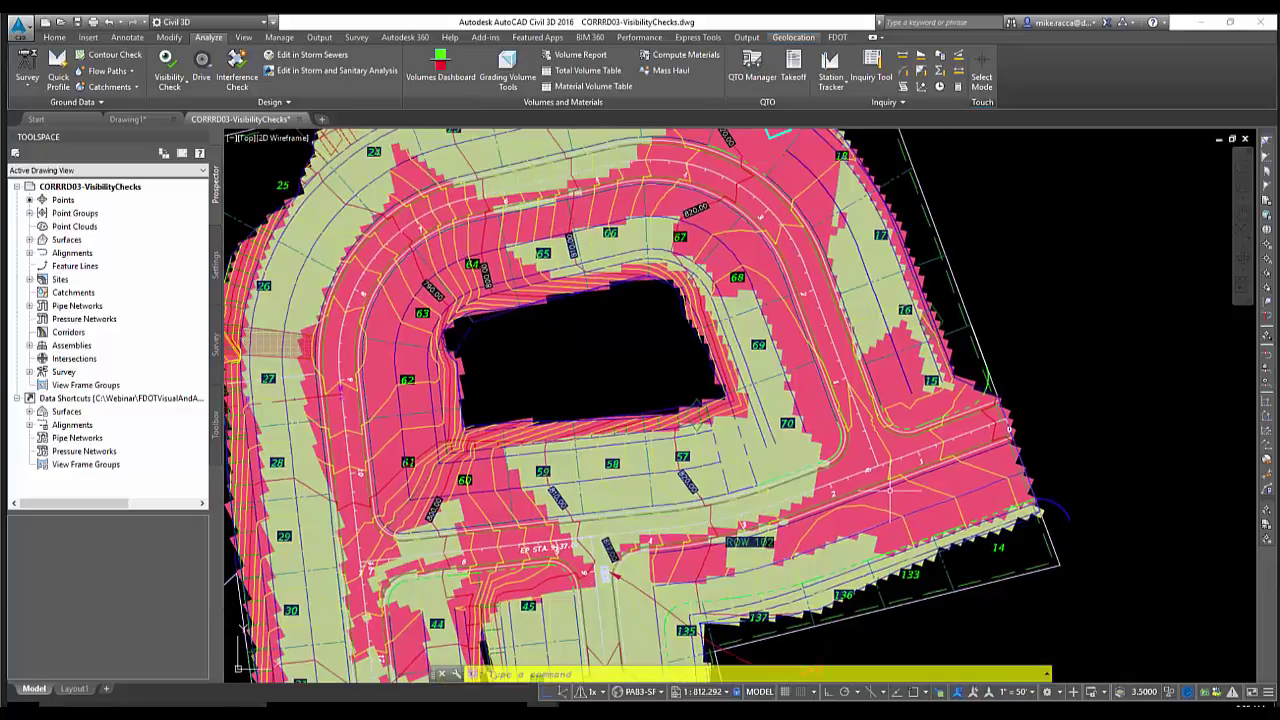
mouse_move(644, 314)
middle_down()
mouse_move(693, 381)
mouse_move(716, 307)
mouse_move(672, 425)
middle_up()
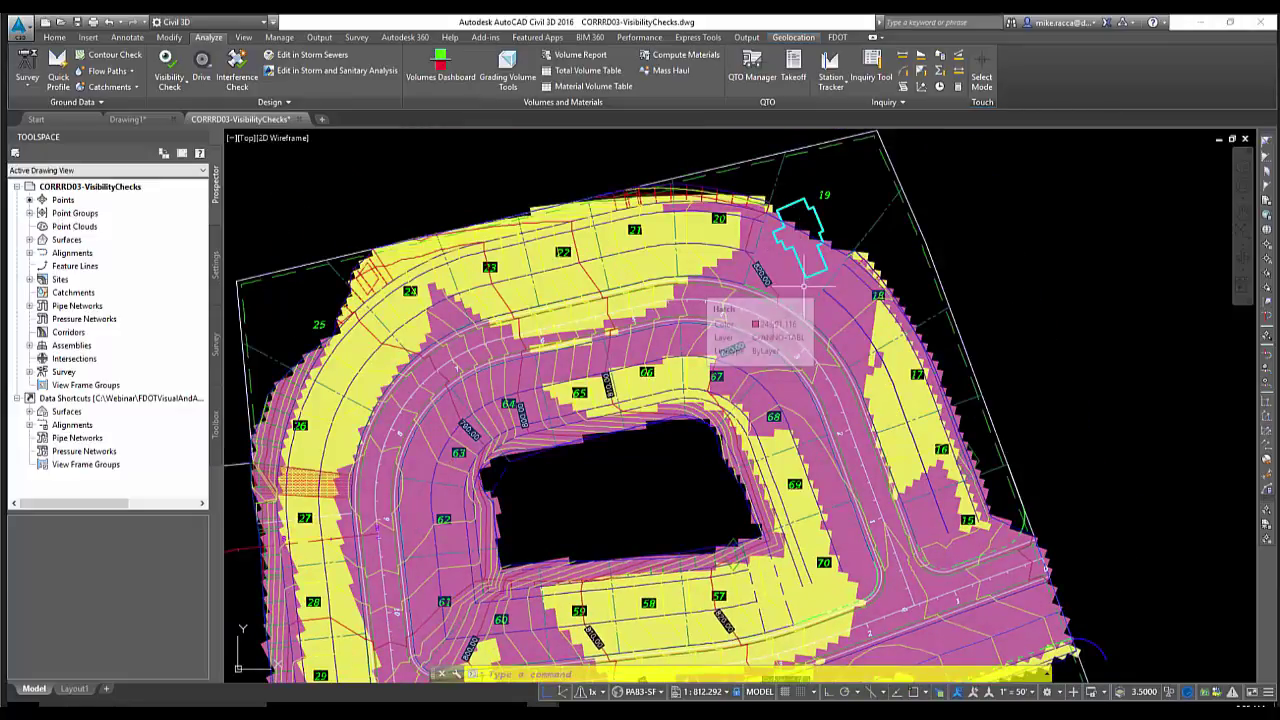
scroll(812, 283, up, 2)
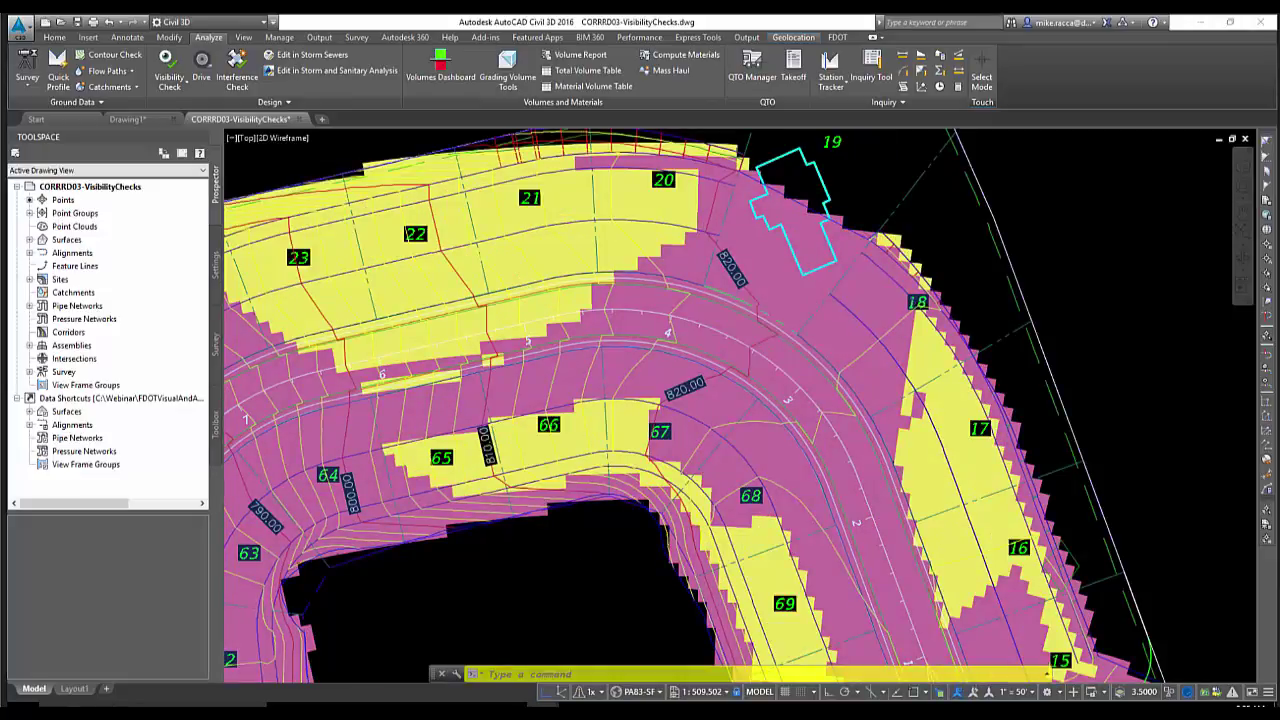
scroll(837, 309, down, 6)
Zoom out to the whole site, back in near lot 19, and pick the yellow hatch
middle_drag(788, 393, 768, 245)
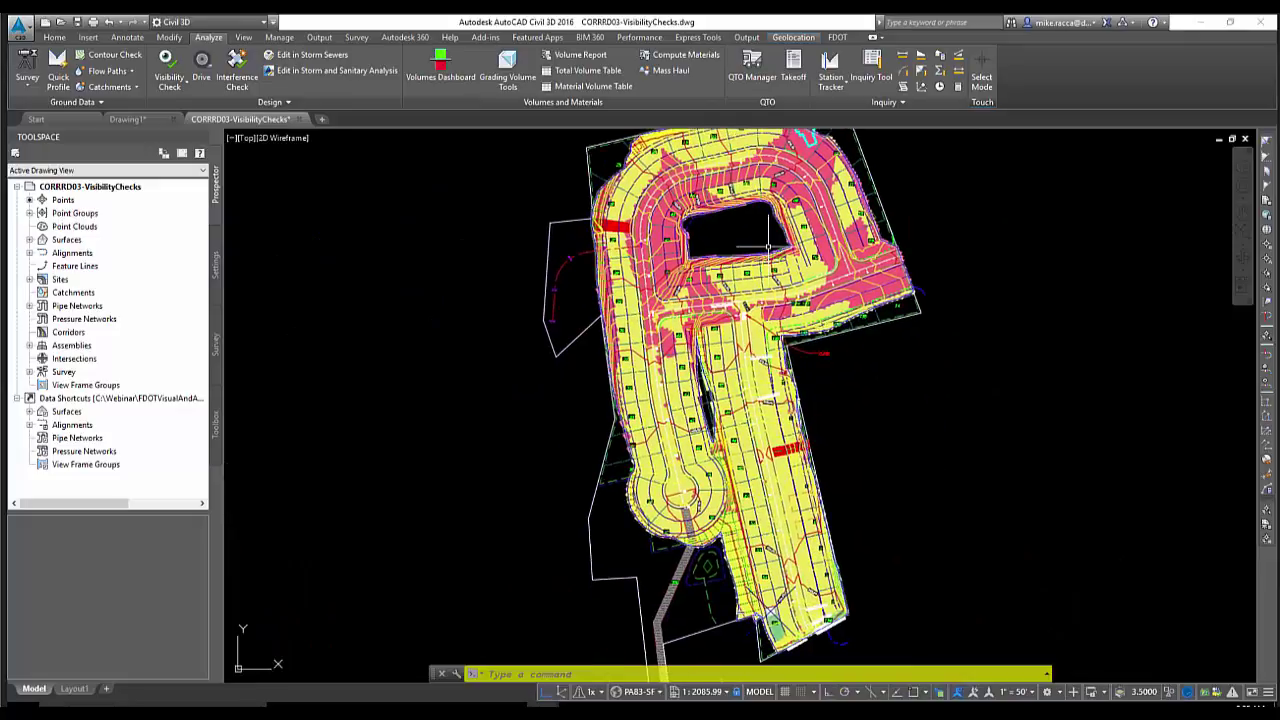
middle_drag(768, 246, 754, 306)
scroll(754, 306, up, 2)
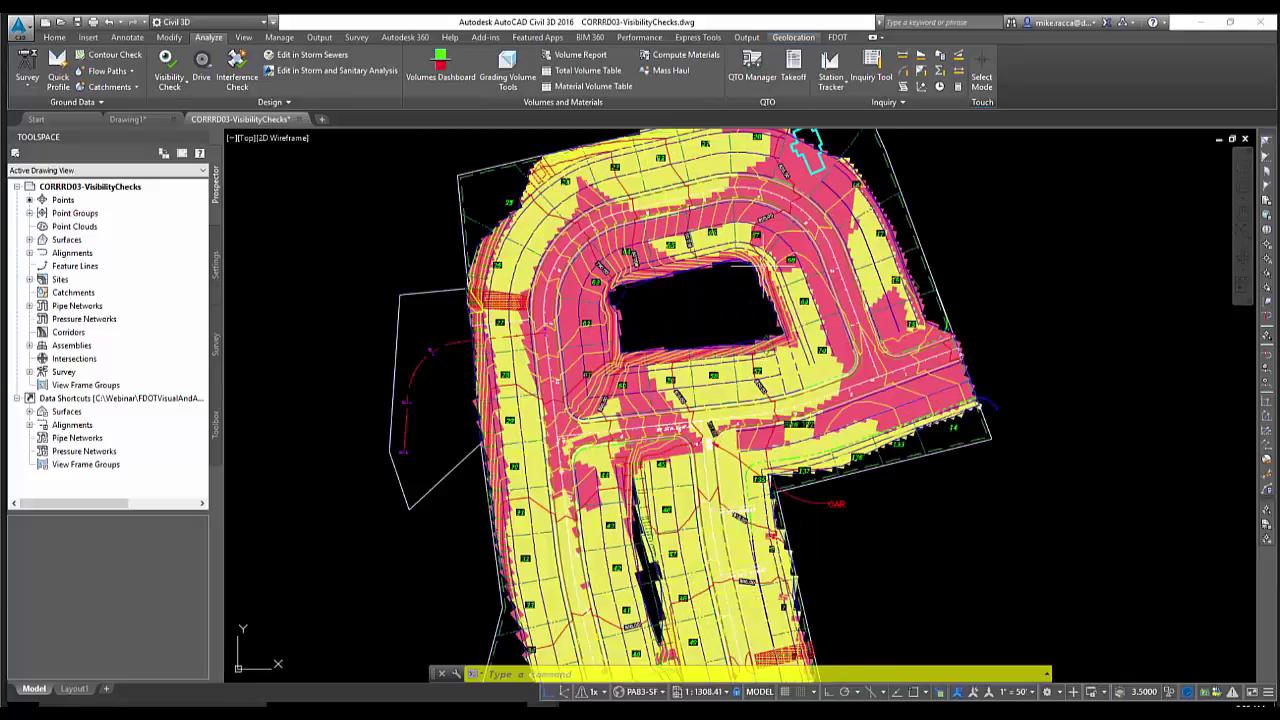
scroll(724, 216, up, 2)
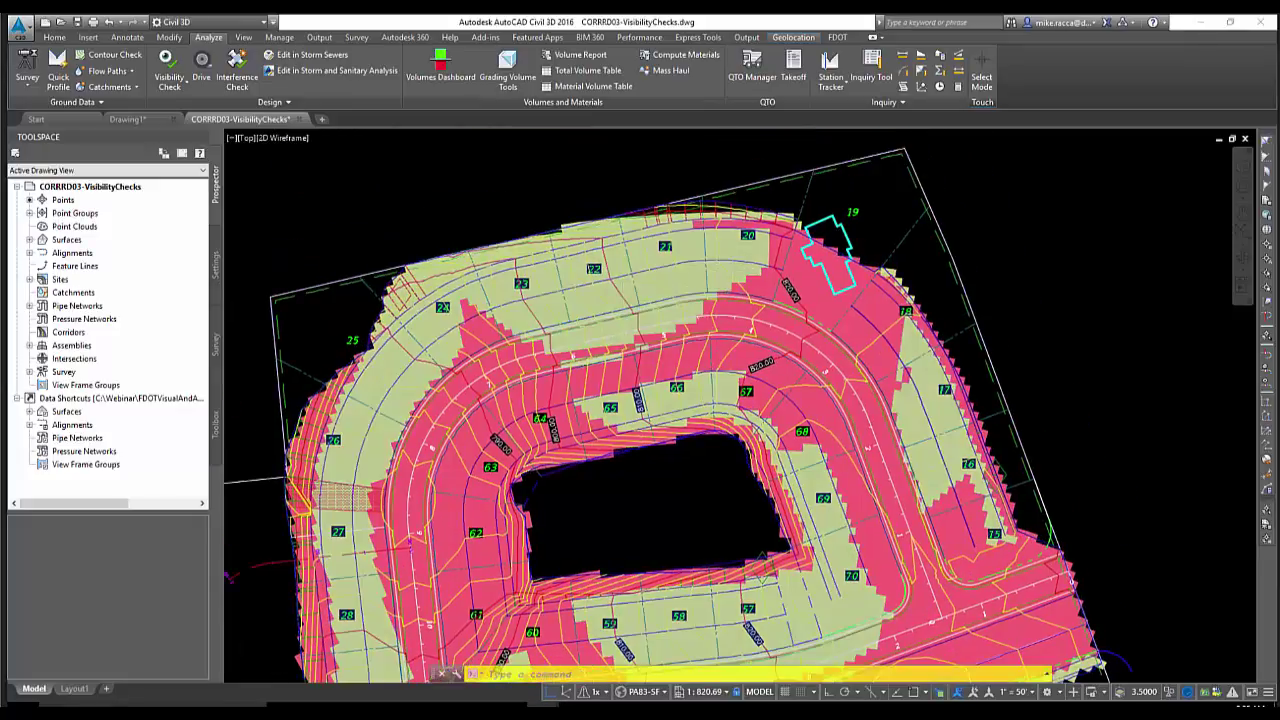
scroll(720, 230, up, 2)
click(735, 245)
Select the yellow hatch with Select Similar and erase all three visibility hatches
click(735, 245)
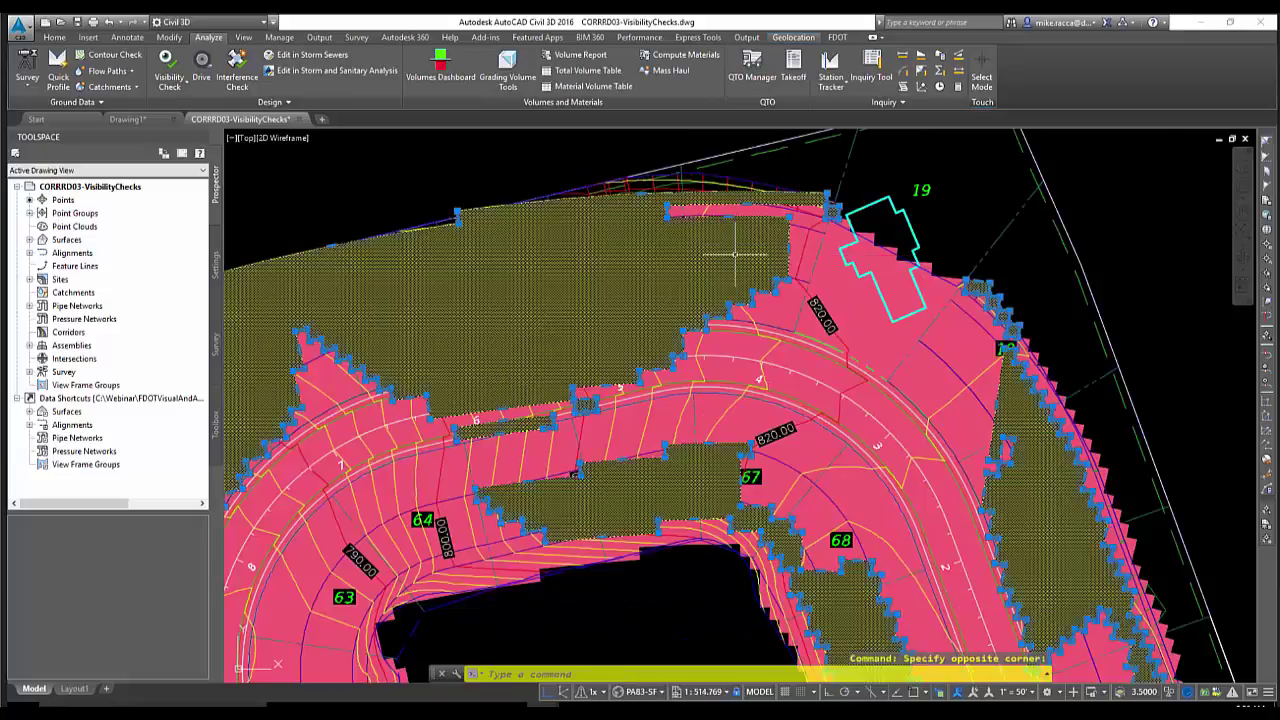
key(Escape)
key(Escape)
key(Escape)
click(737, 245)
click(737, 245)
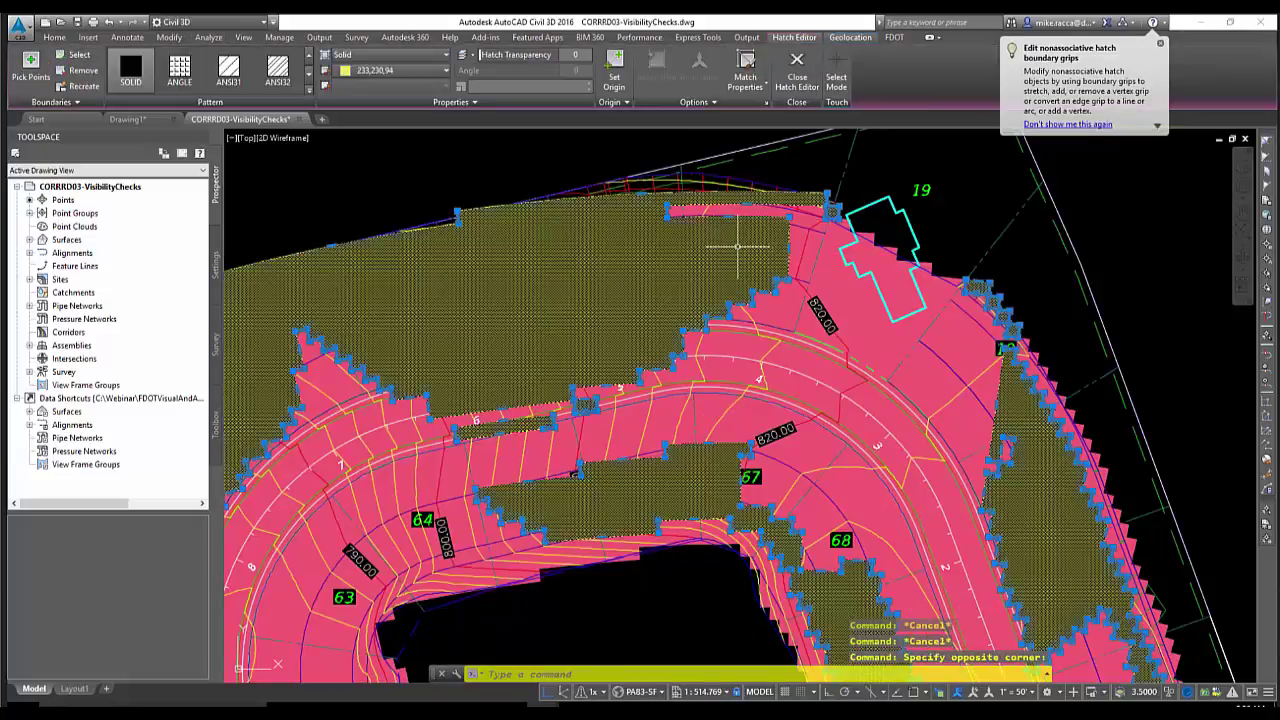
scroll(731, 247, down, 5)
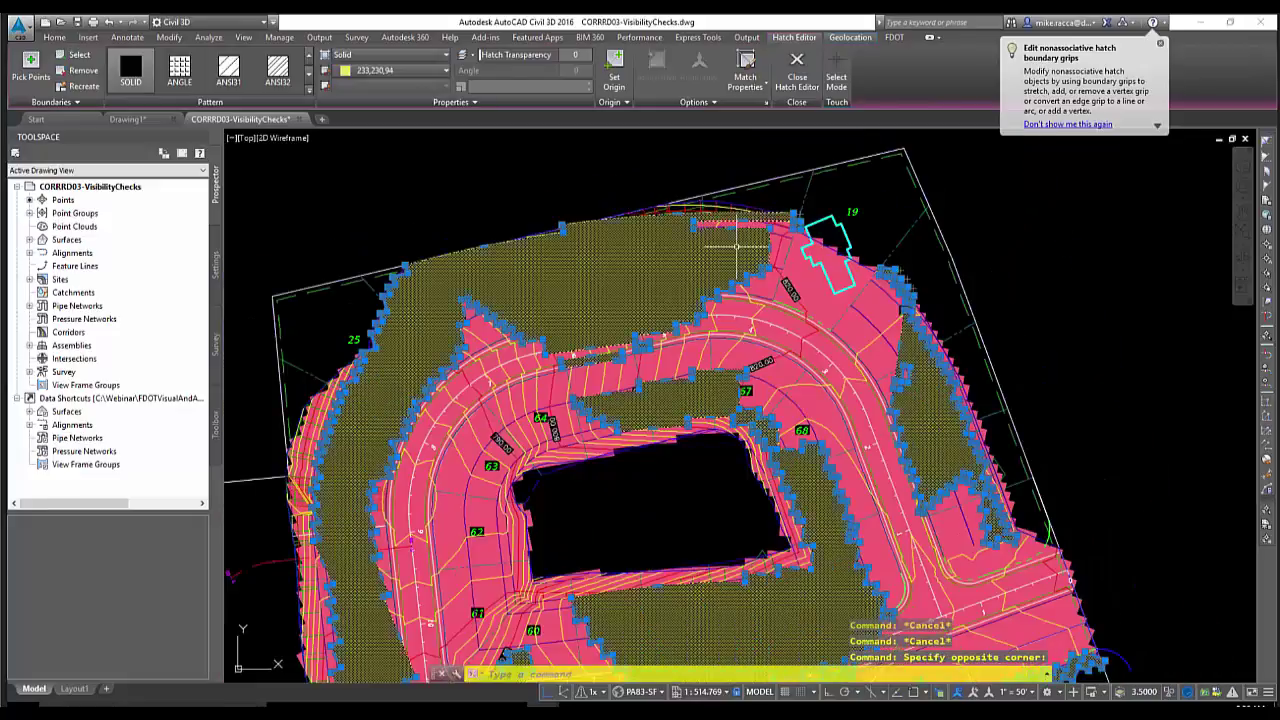
middle_drag(731, 247, 735, 291)
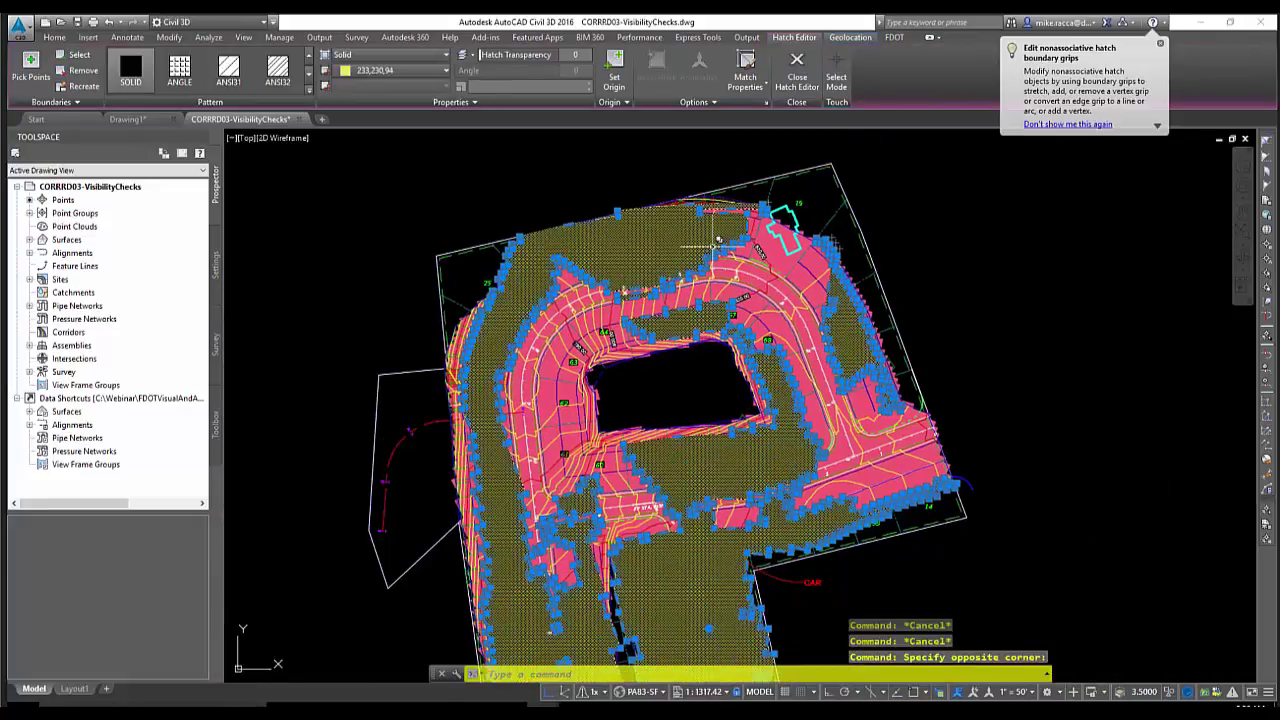
right_click(648, 176)
click(690, 415)
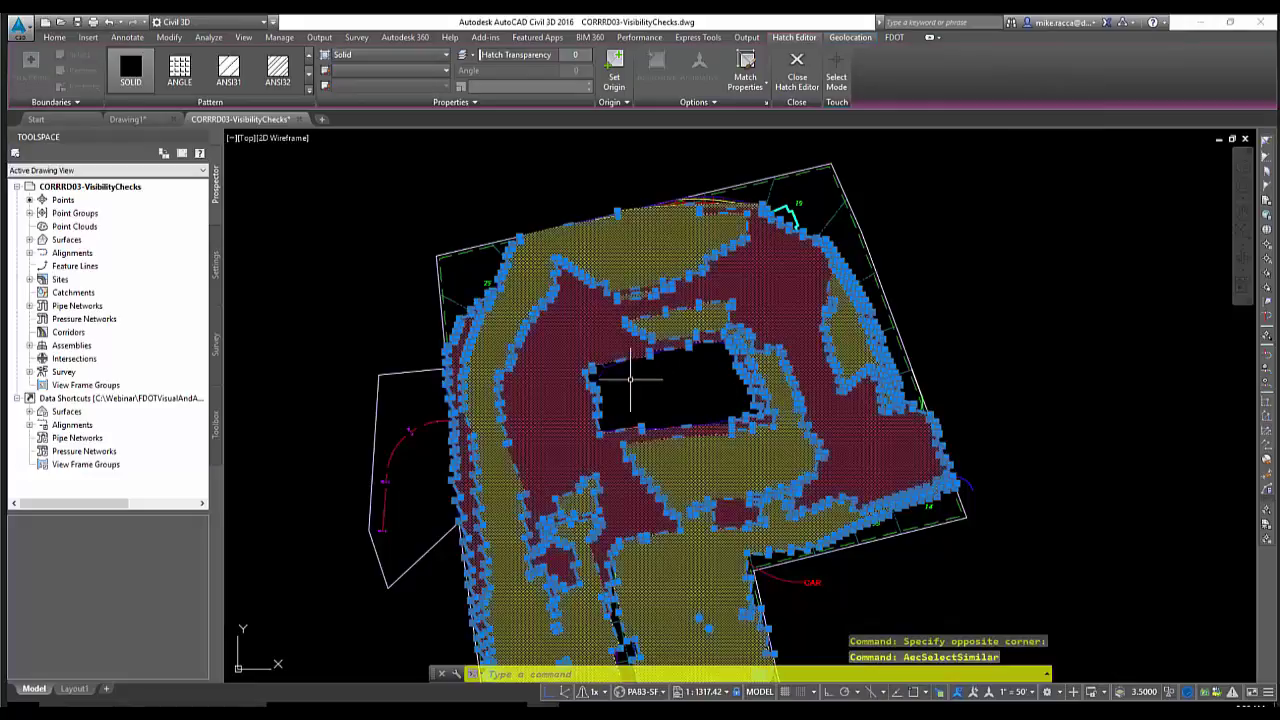
key(Delete)
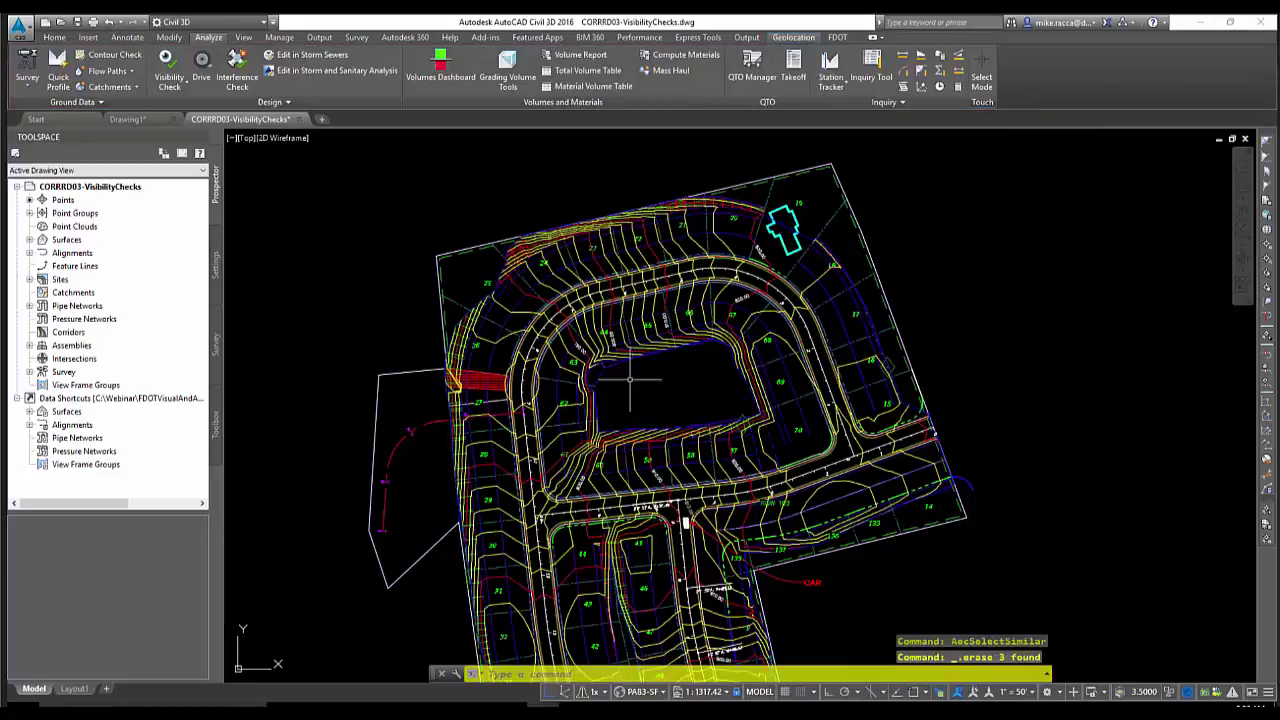
Zoom out and recentre the now-unshaded site plan
scroll(657, 388, down, 2)
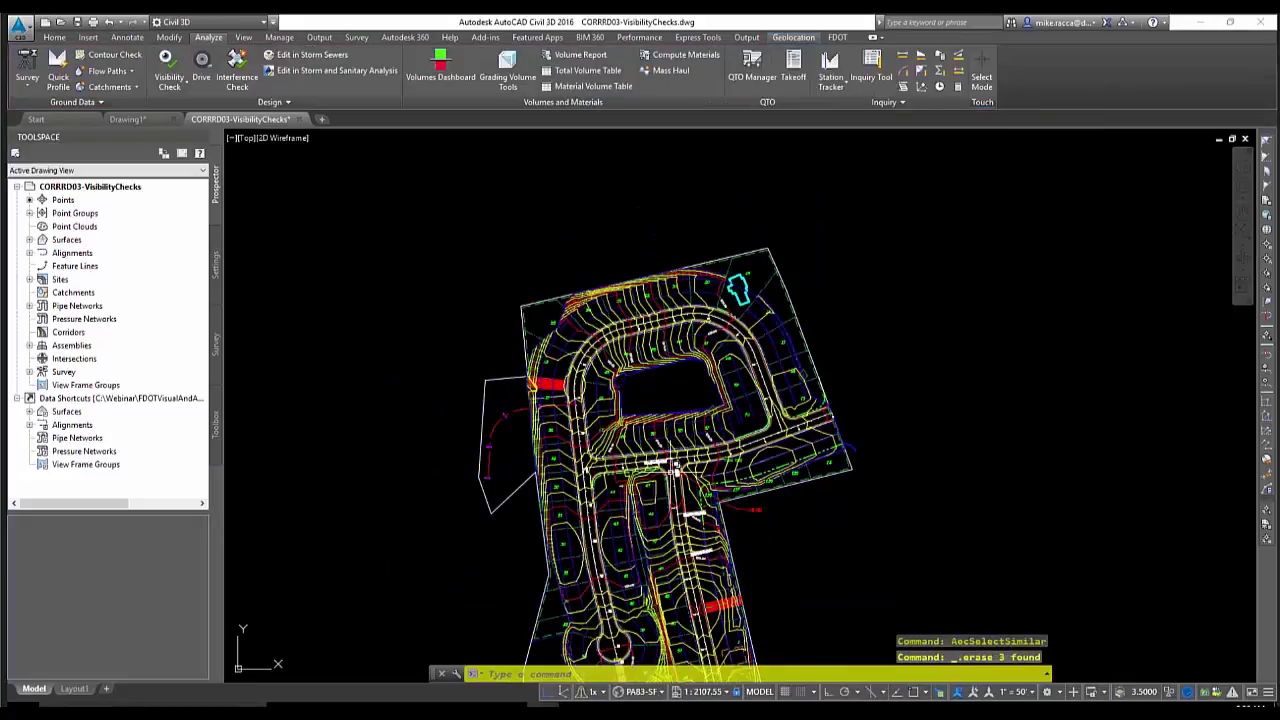
middle_drag(670, 473, 634, 301)
middle_drag(418, 267, 424, 324)
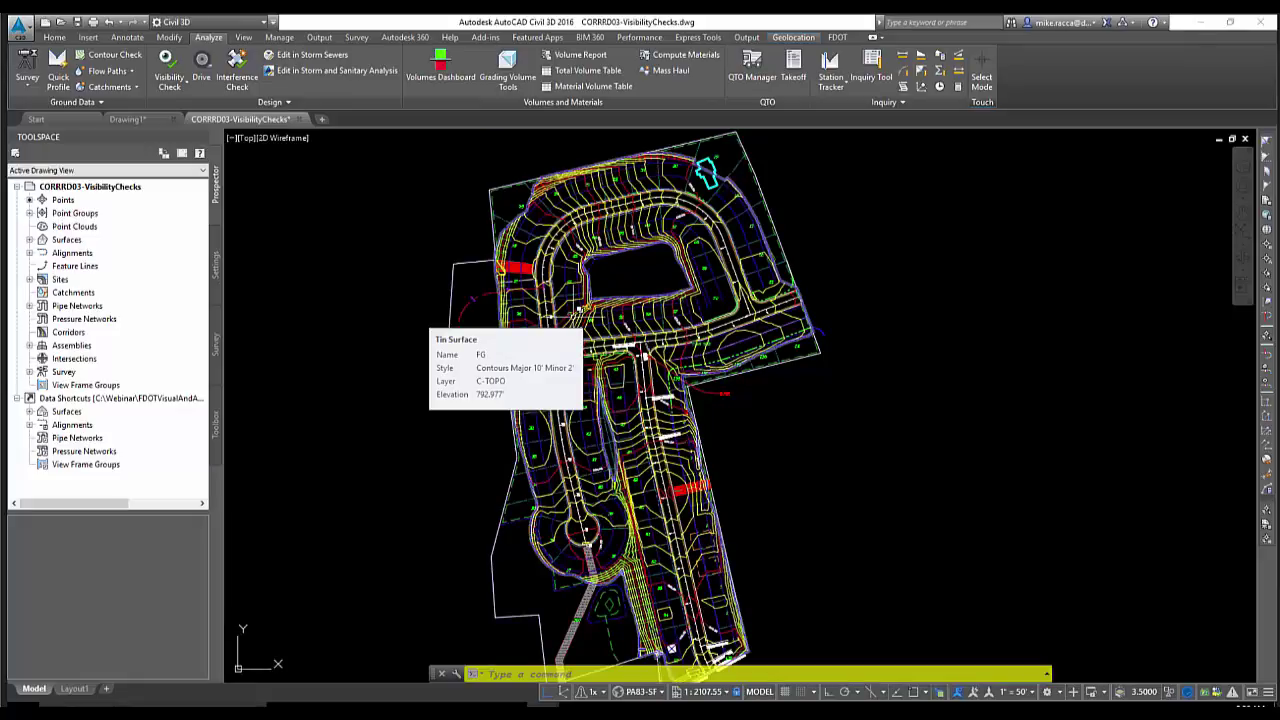
middle_drag(424, 324, 437, 338)
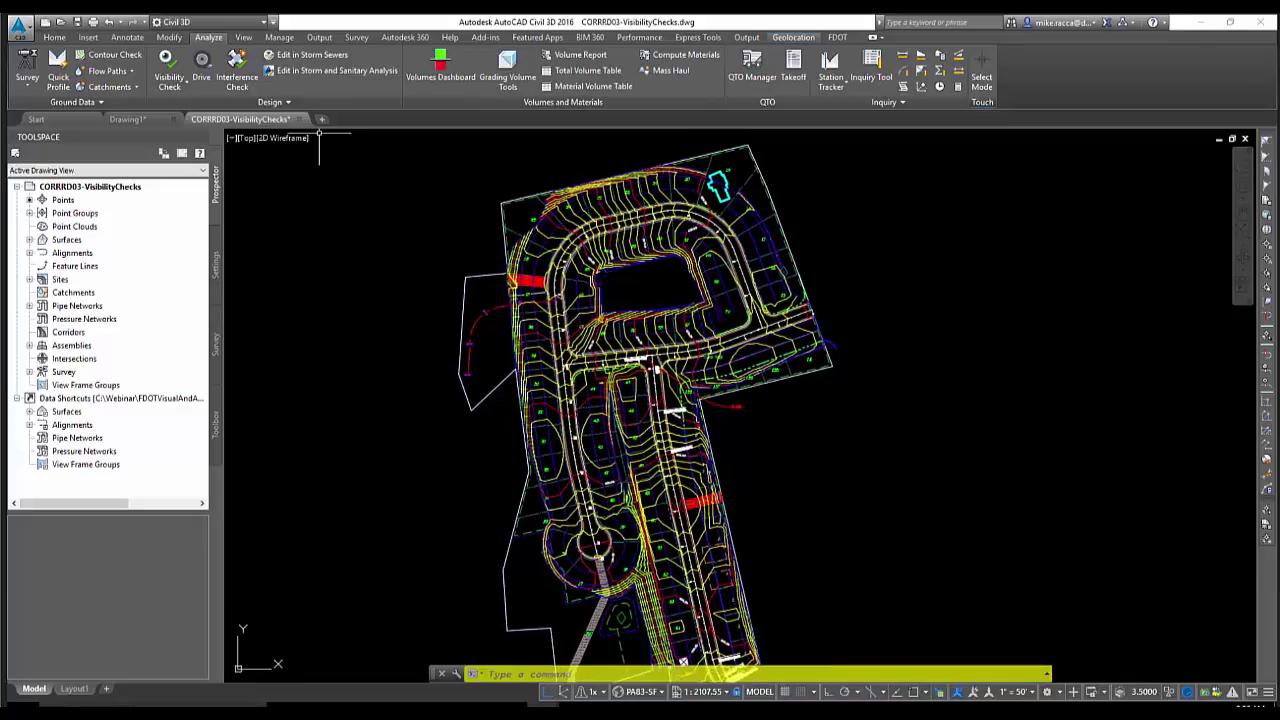
Close the VisibilityChecks drawing from the application menu
click(18, 27)
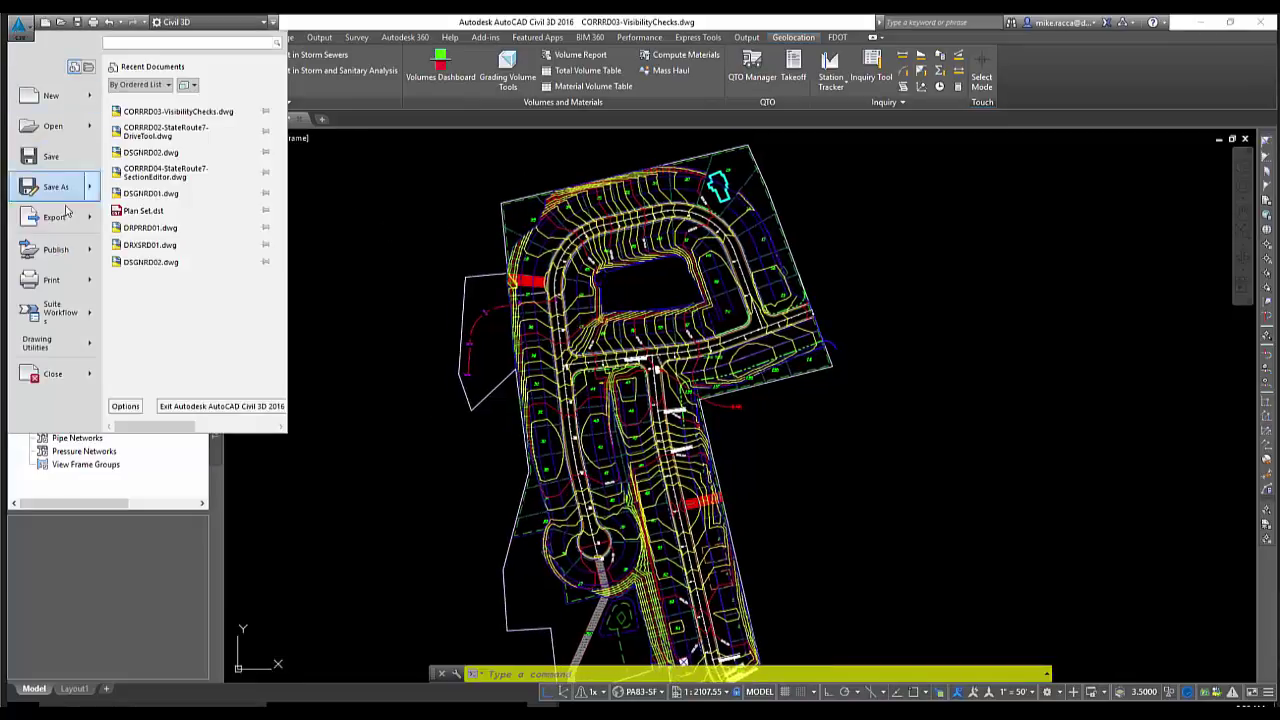
click(53, 375)
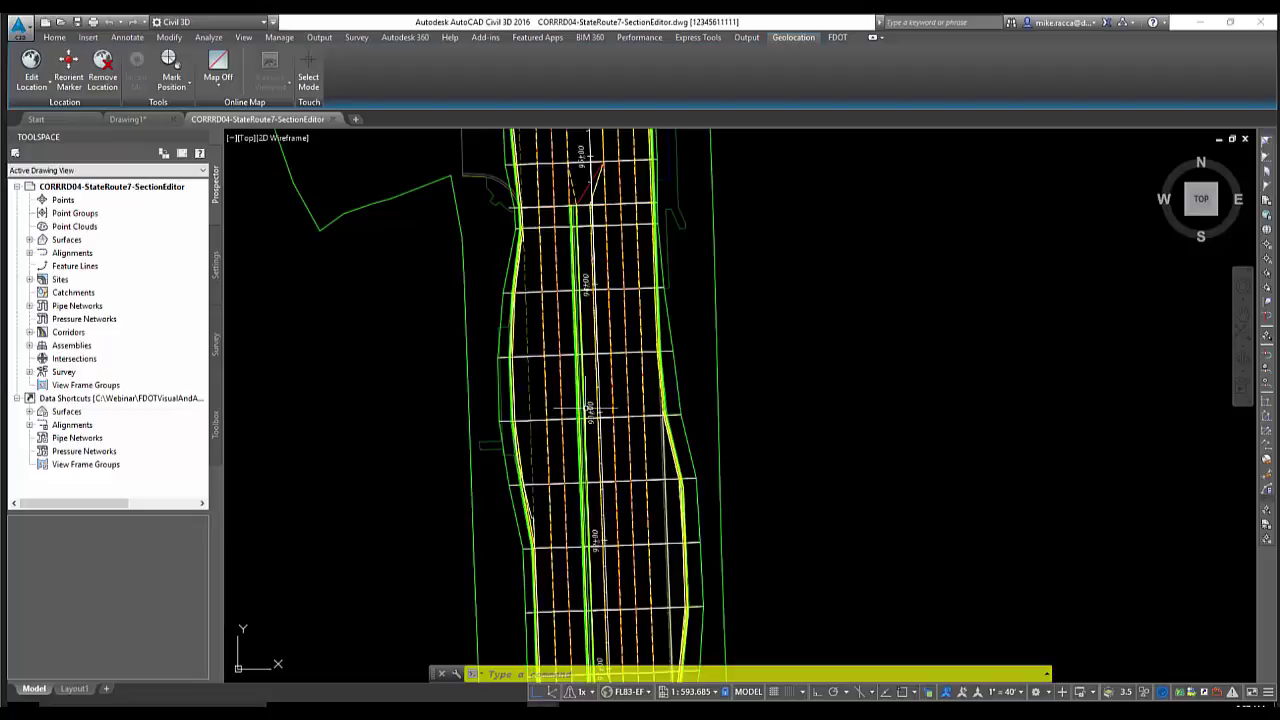
mouse_move(590, 408)
middle_down()
mouse_move(596, 366)
mouse_move(606, 430)
middle_up()
scroll(612, 470, down, 2)
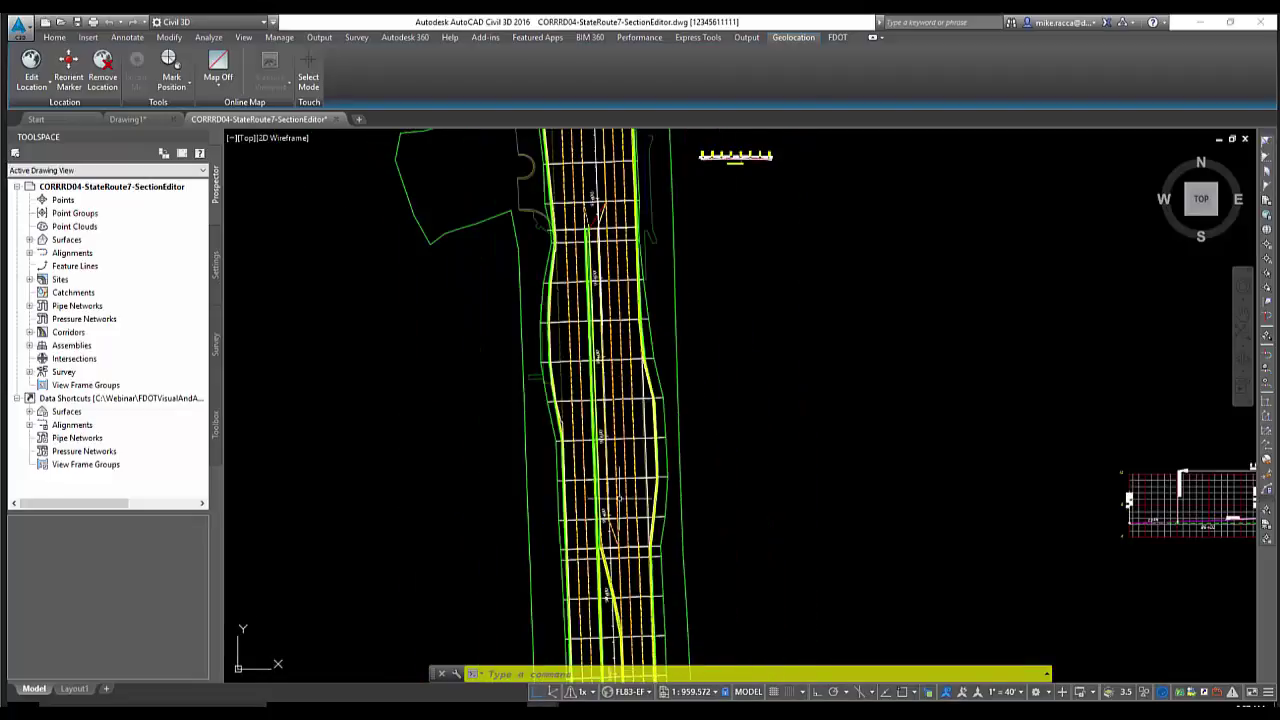
middle_drag(618, 497, 628, 457)
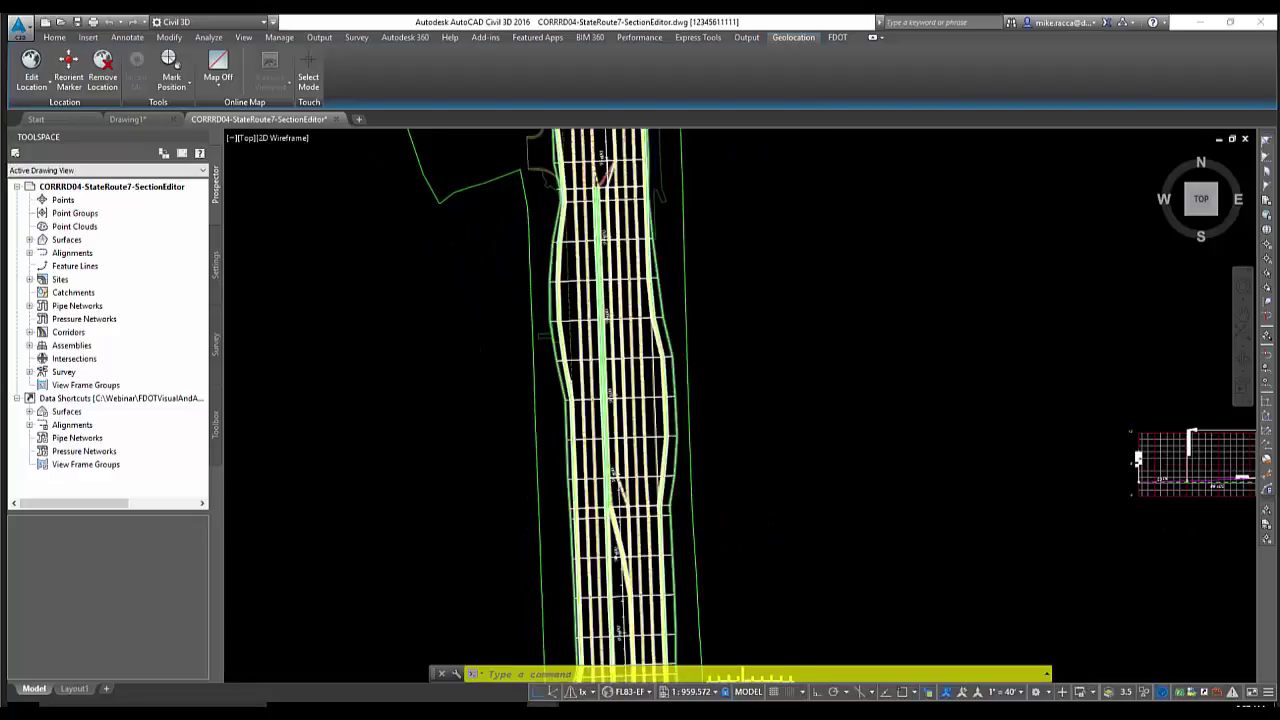
scroll(621, 352, up, 4)
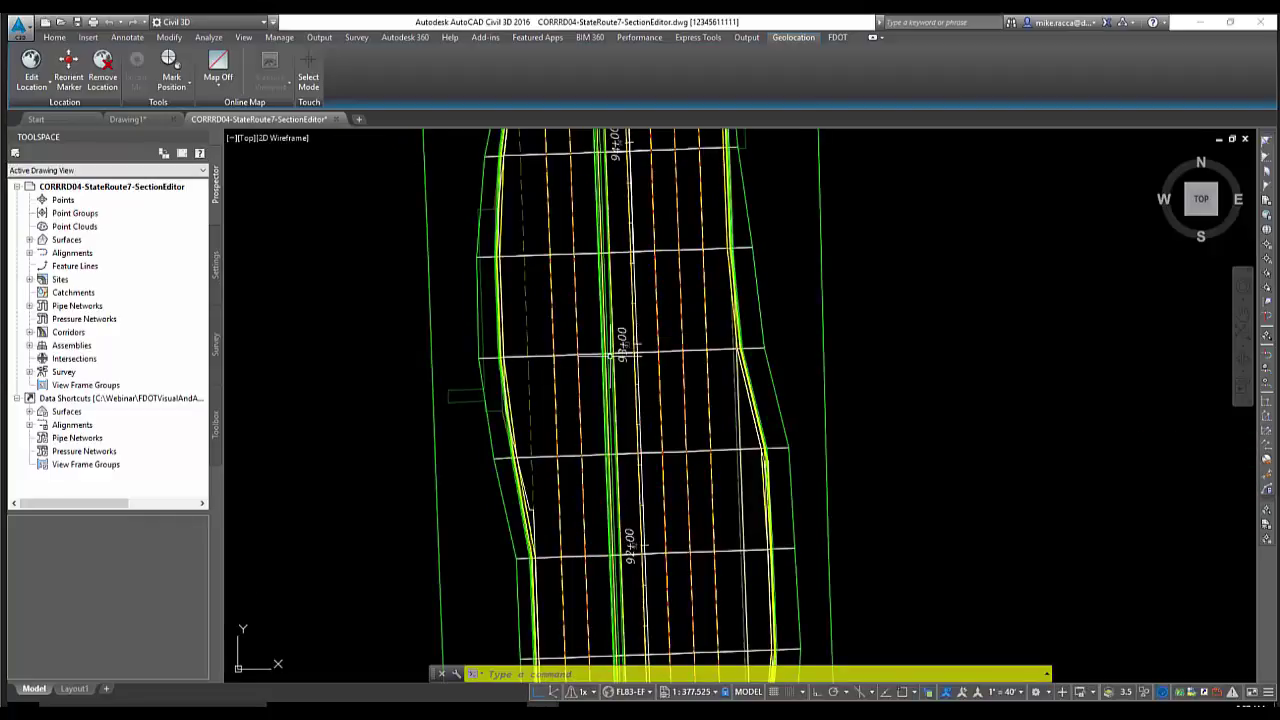
middle_drag(621, 352, 665, 402)
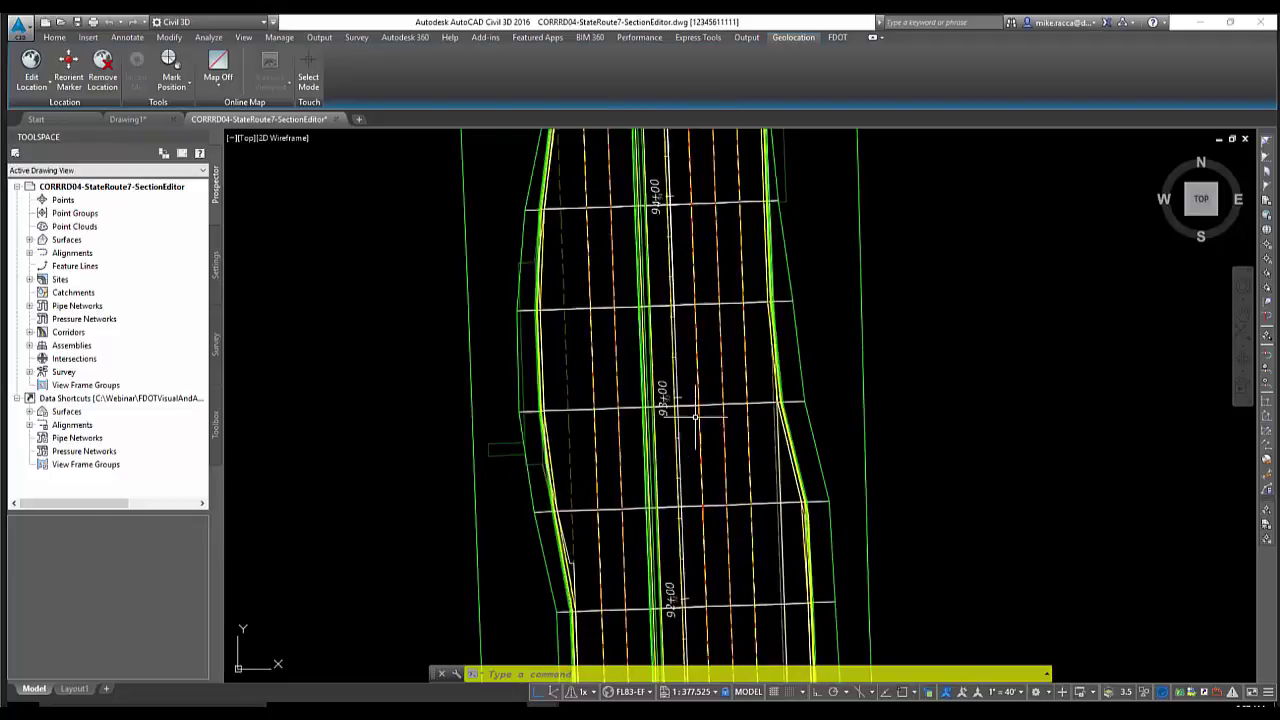
click(710, 404)
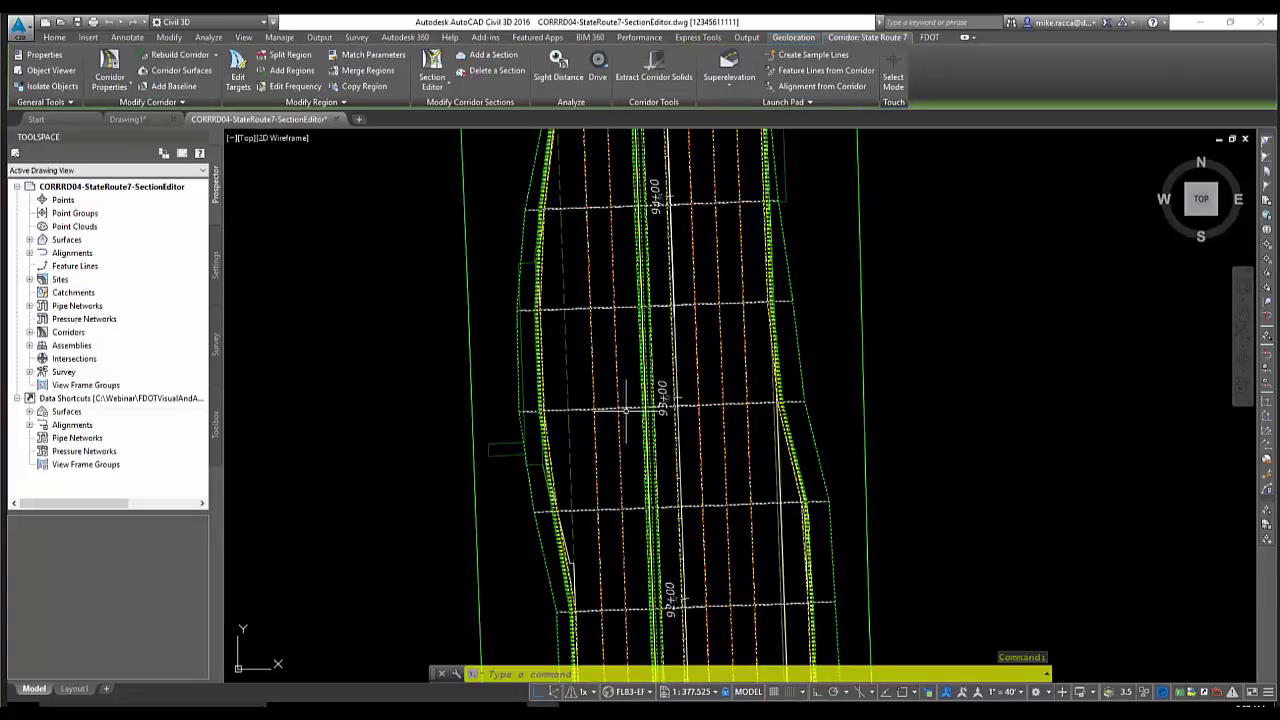
middle_drag(626, 406, 642, 429)
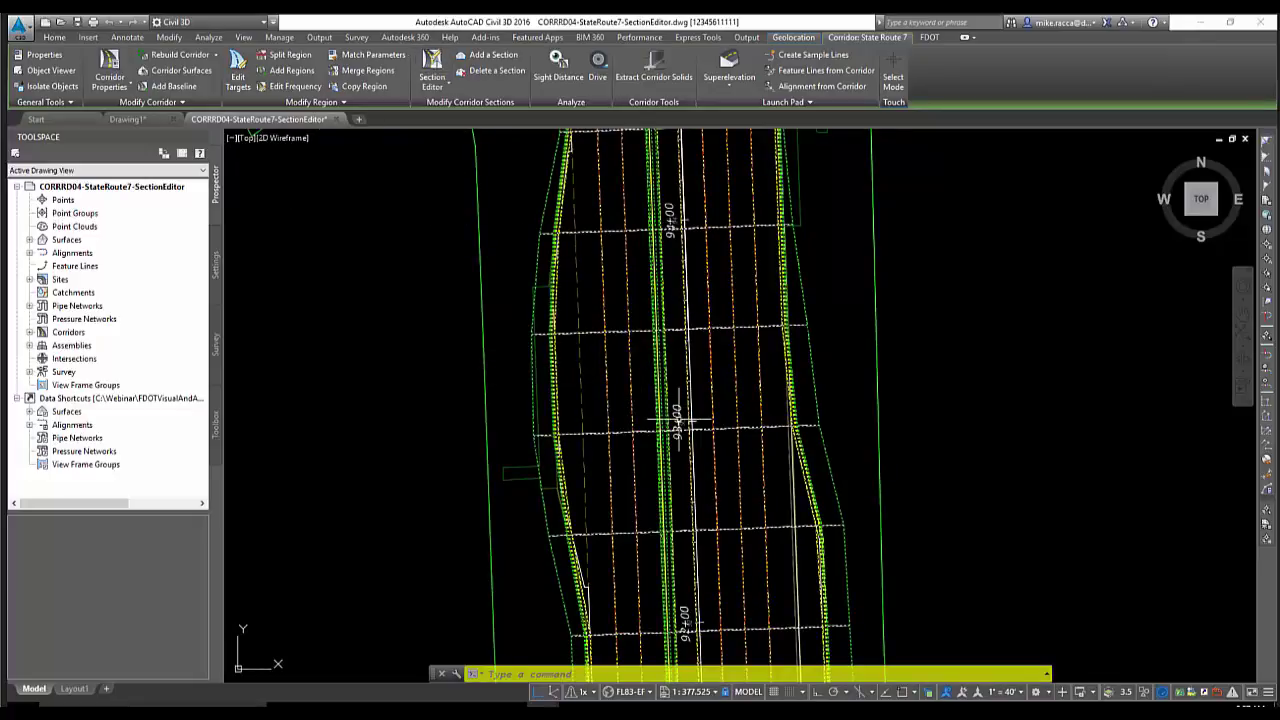
middle_drag(690, 413, 682, 427)
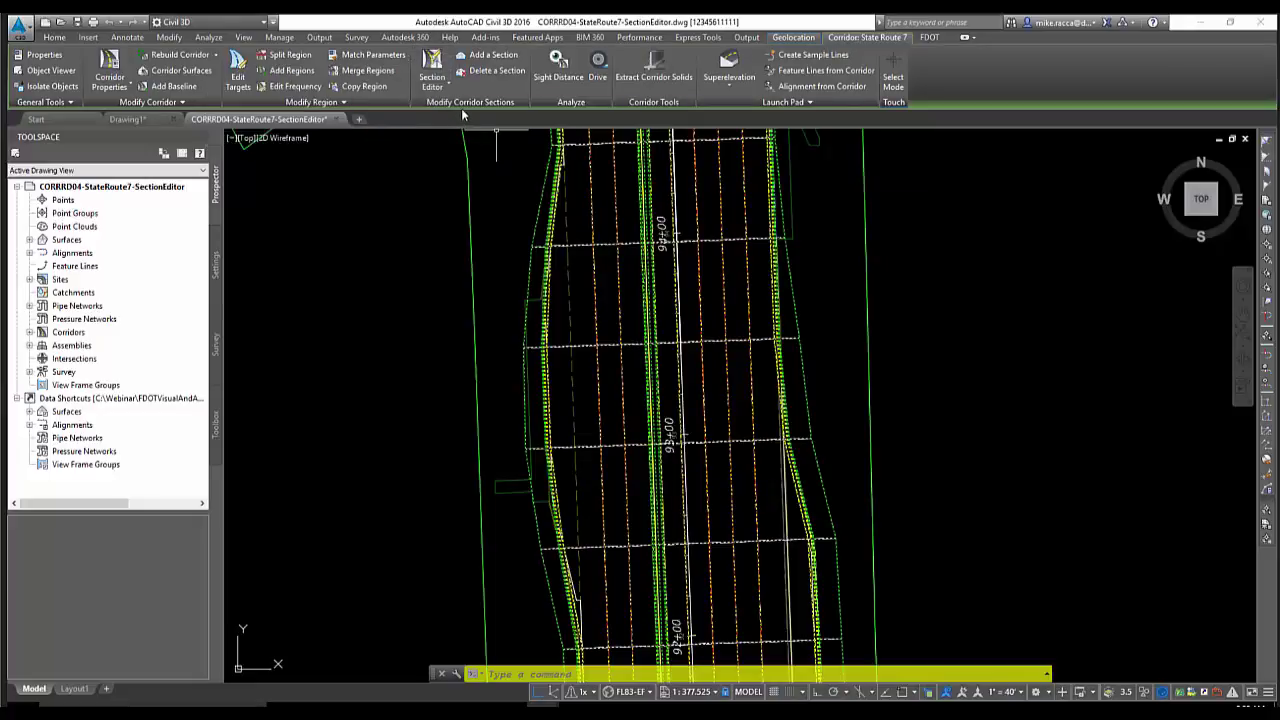
Open the corridor in Section Editor and zoom the top plan viewport onto the alignment
click(433, 64)
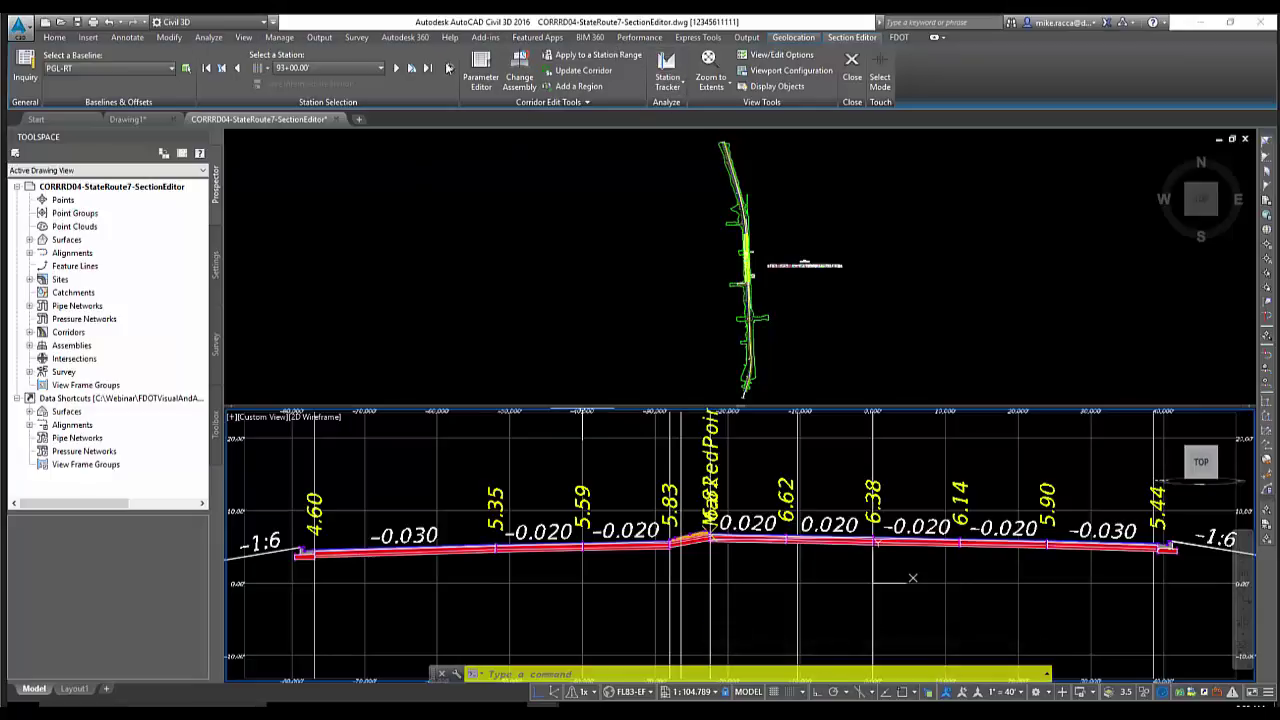
click(630, 298)
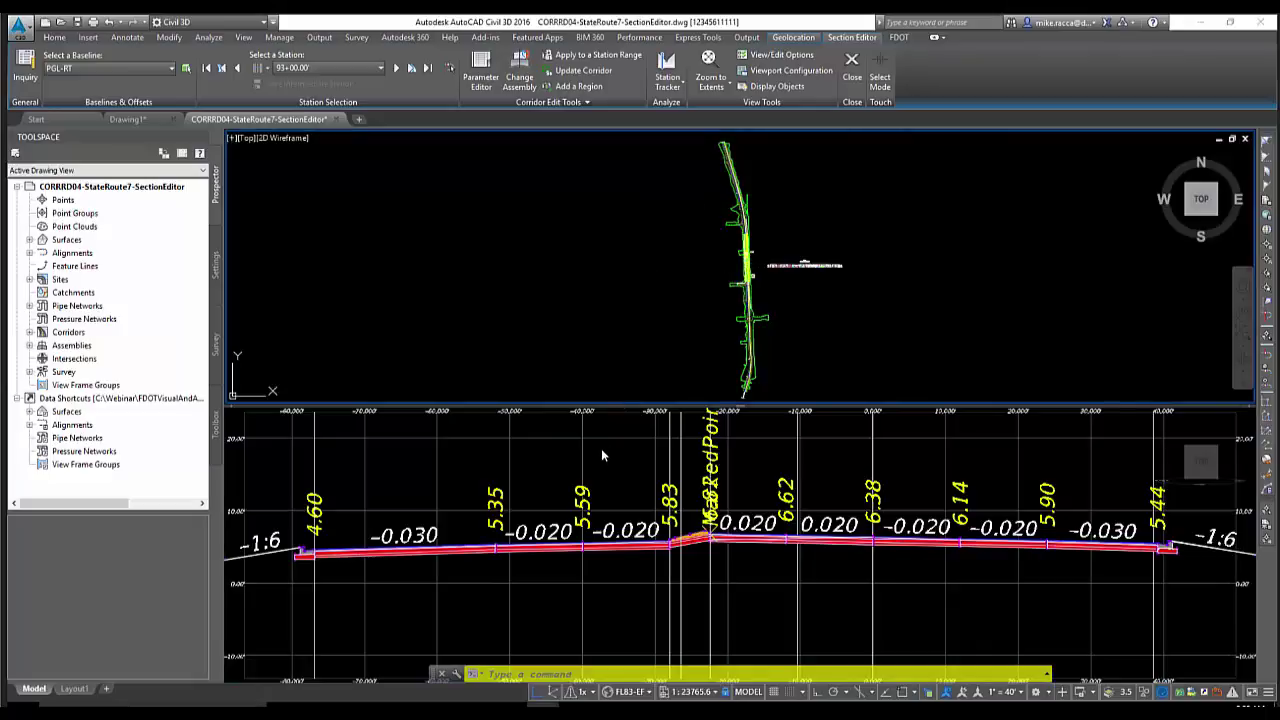
middle_drag(671, 300, 634, 303)
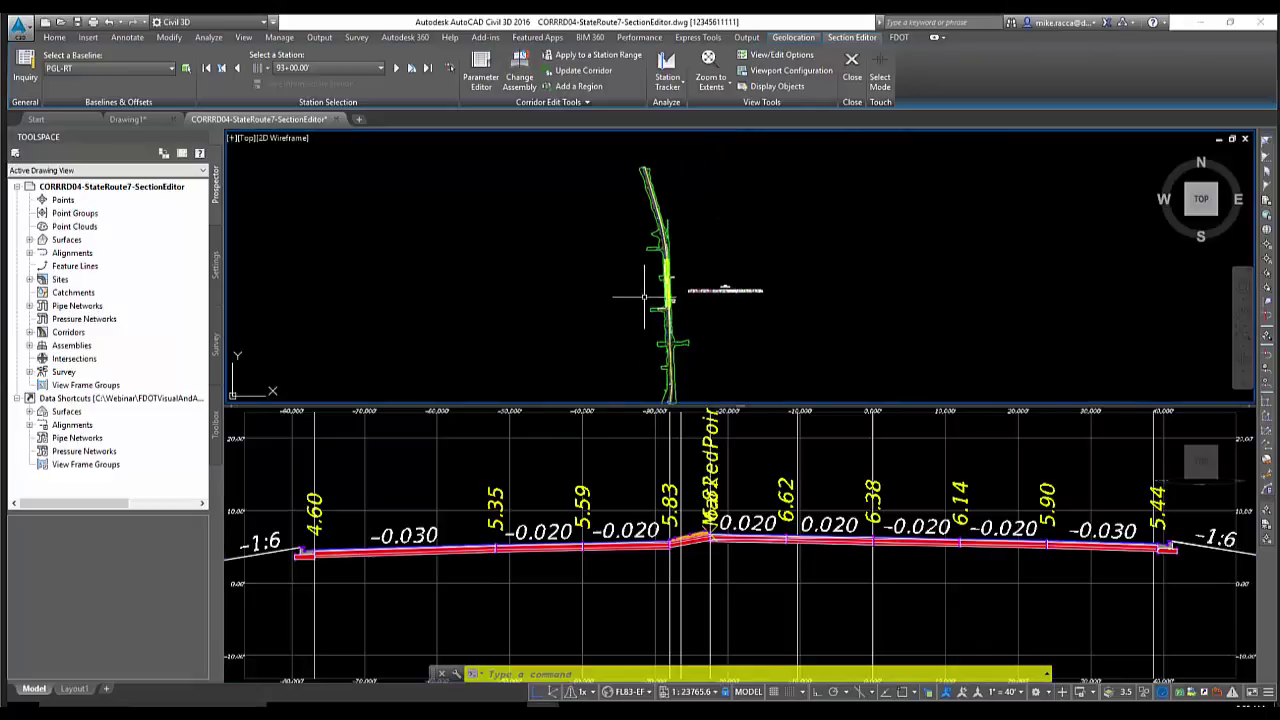
scroll(645, 297, up, 8)
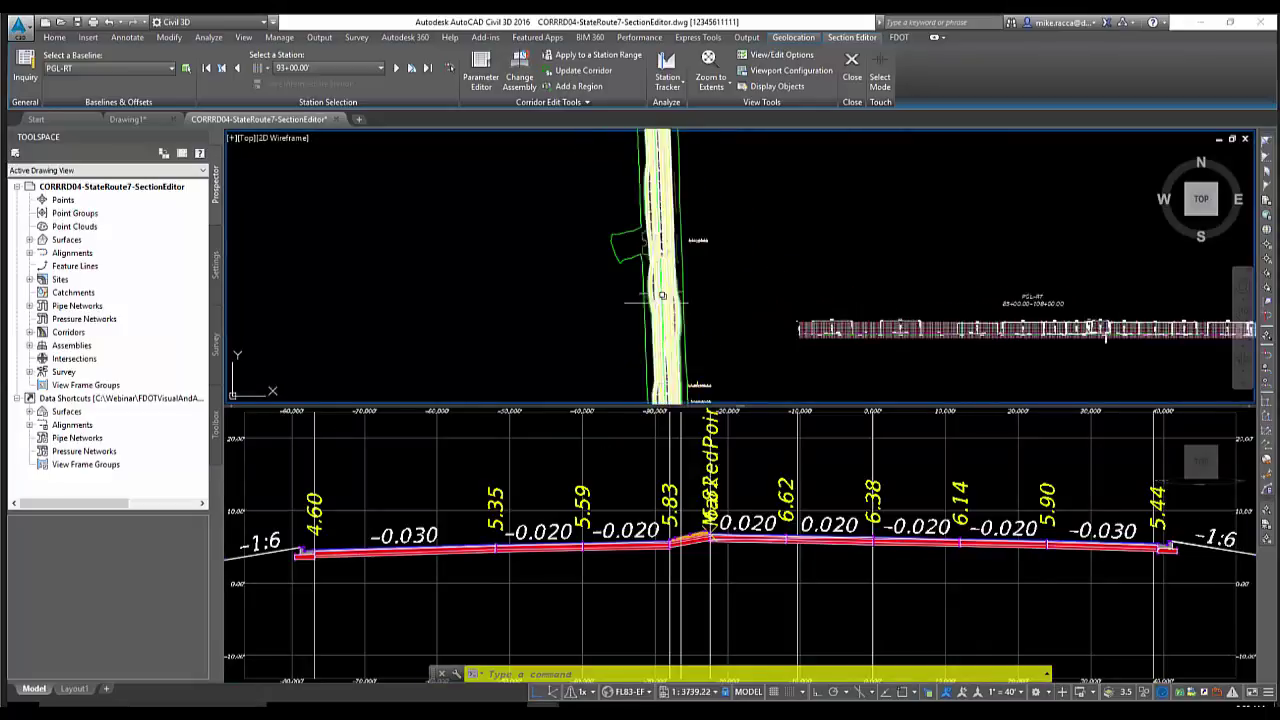
scroll(661, 296, up, 8)
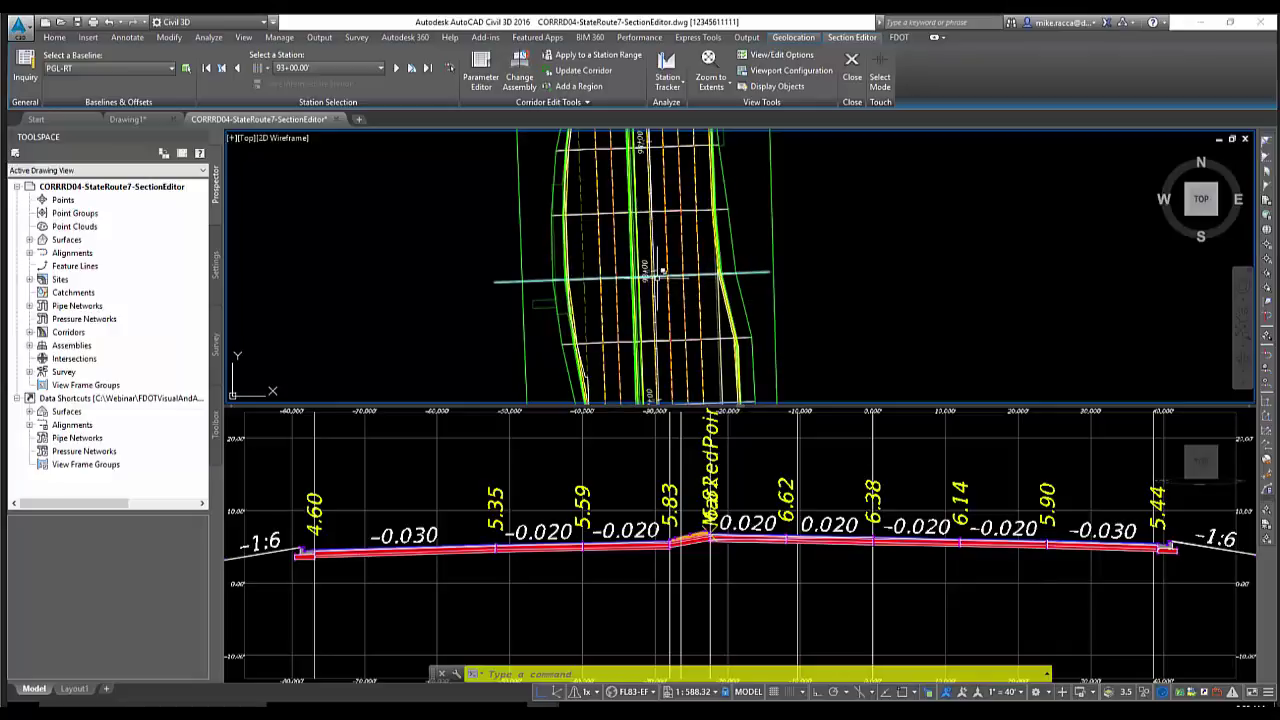
Toggle between the section and plan viewports and confirm PGL-RT as the baseline
click(607, 466)
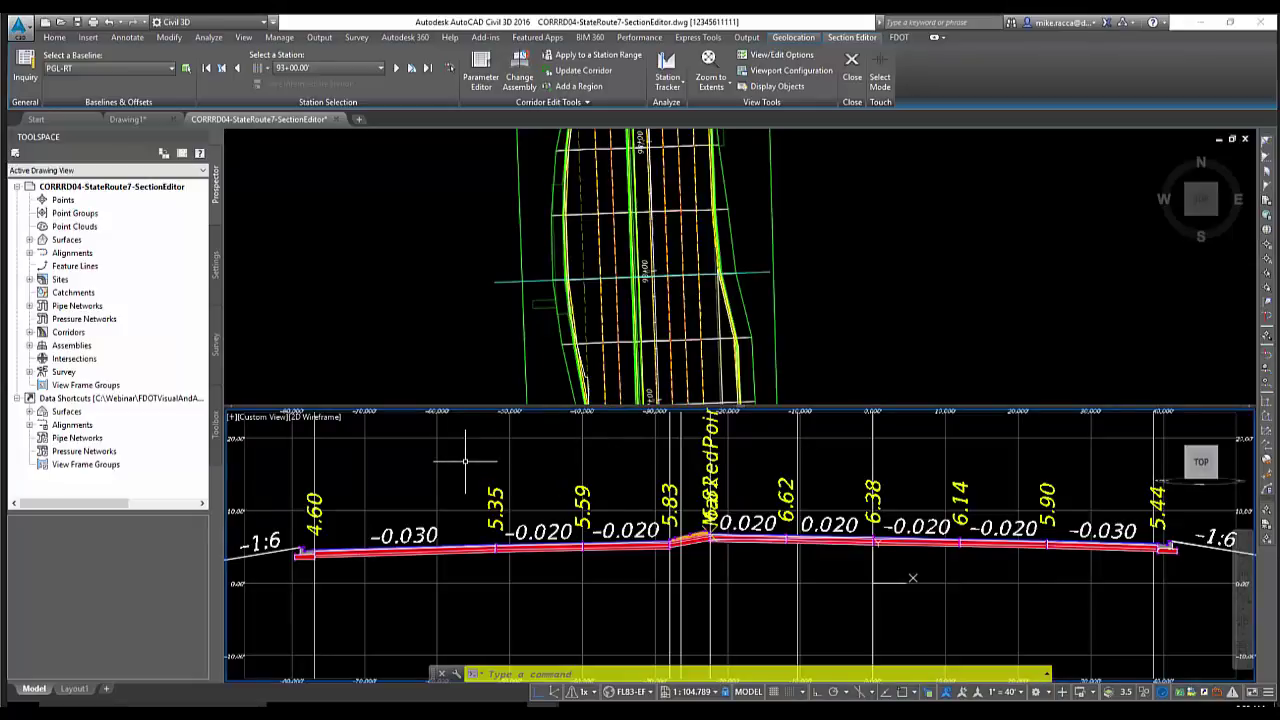
click(443, 349)
click(461, 478)
click(453, 372)
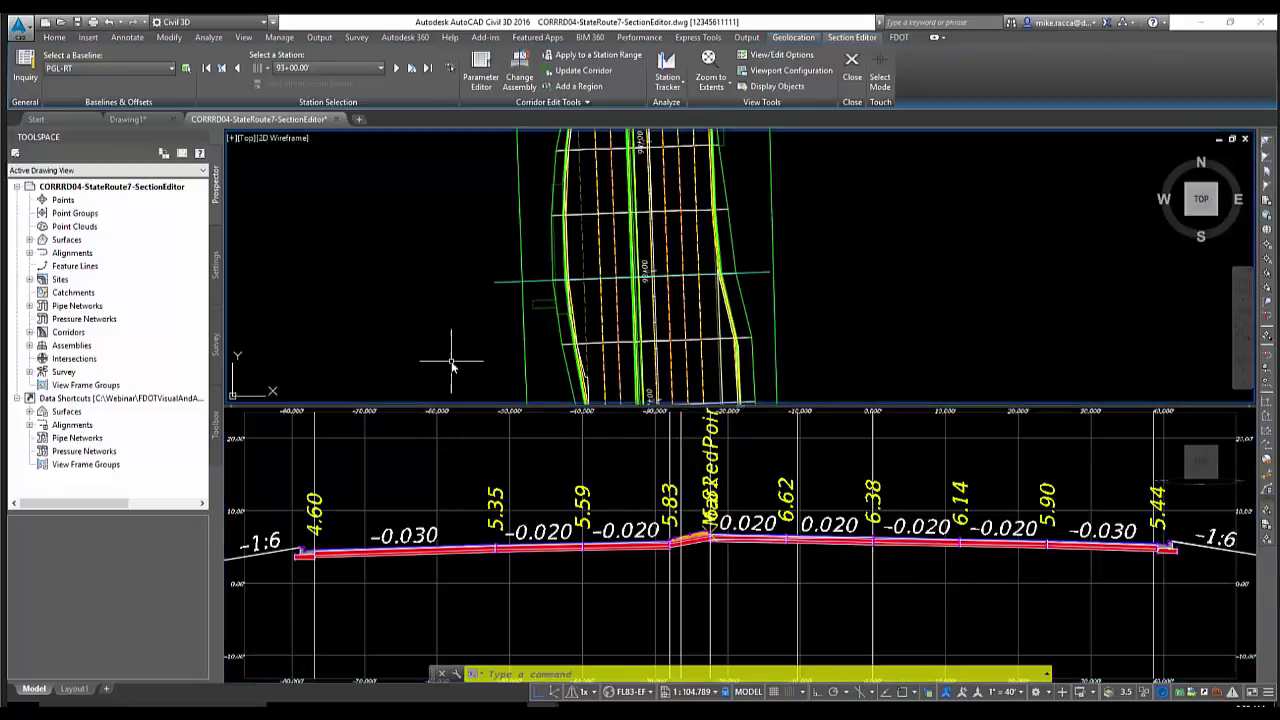
click(459, 449)
click(447, 362)
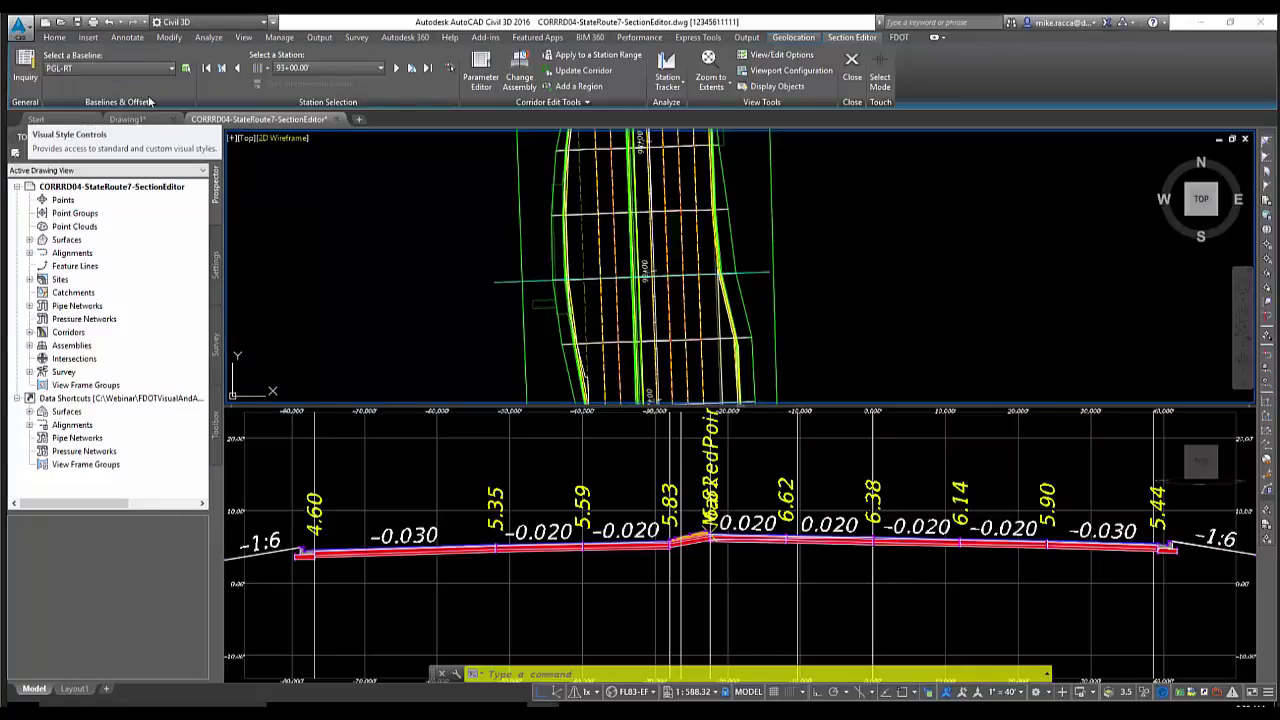
click(166, 70)
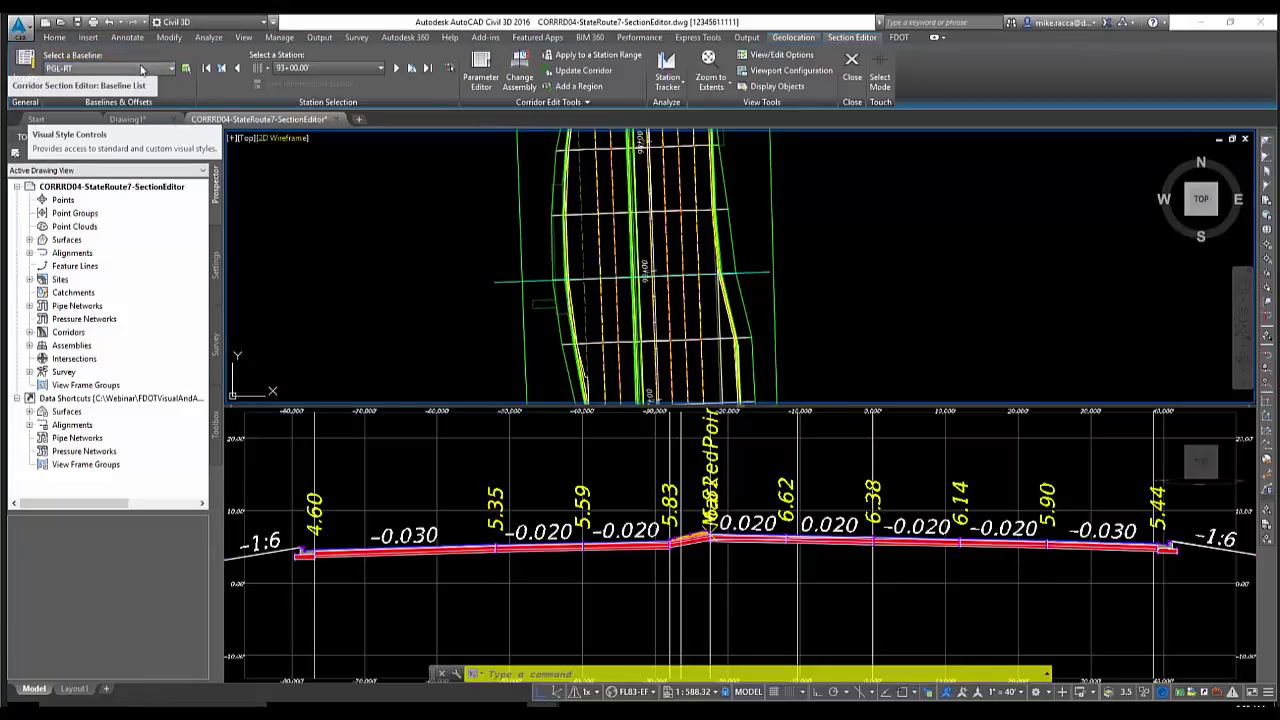
click(90, 83)
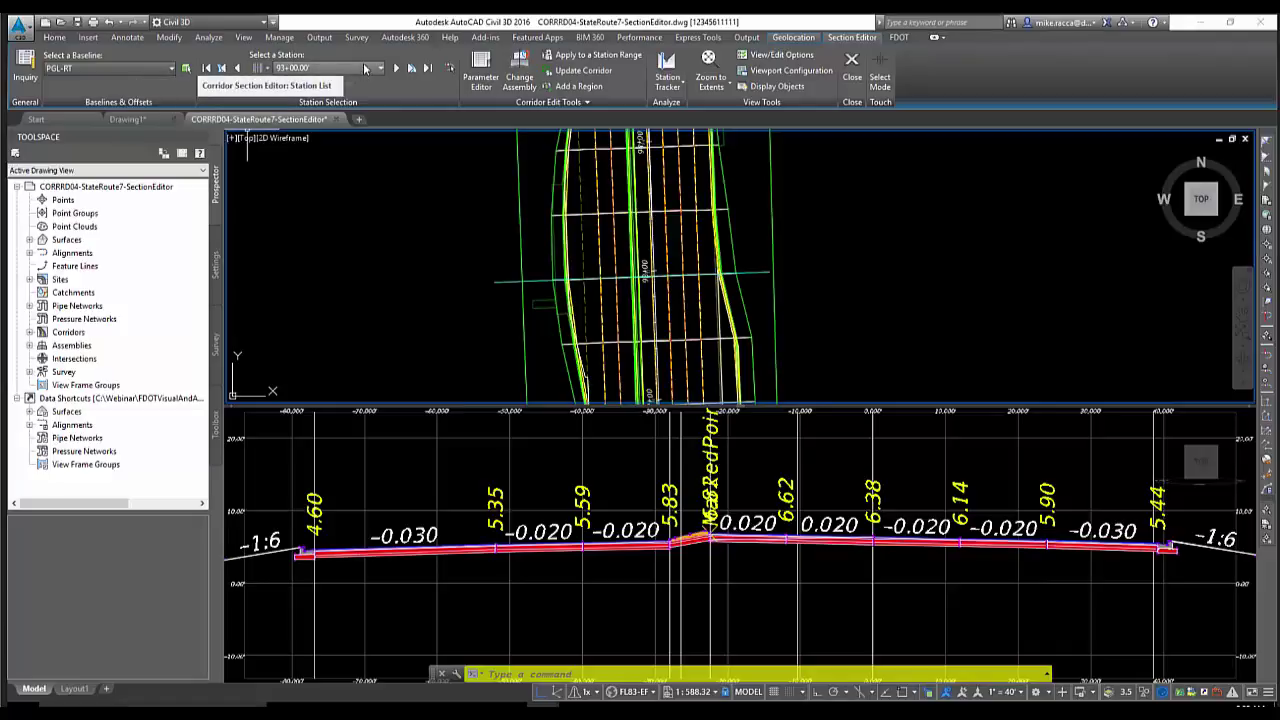
Filter the station list to region stations and jump to station 86+50.00
click(365, 68)
click(279, 72)
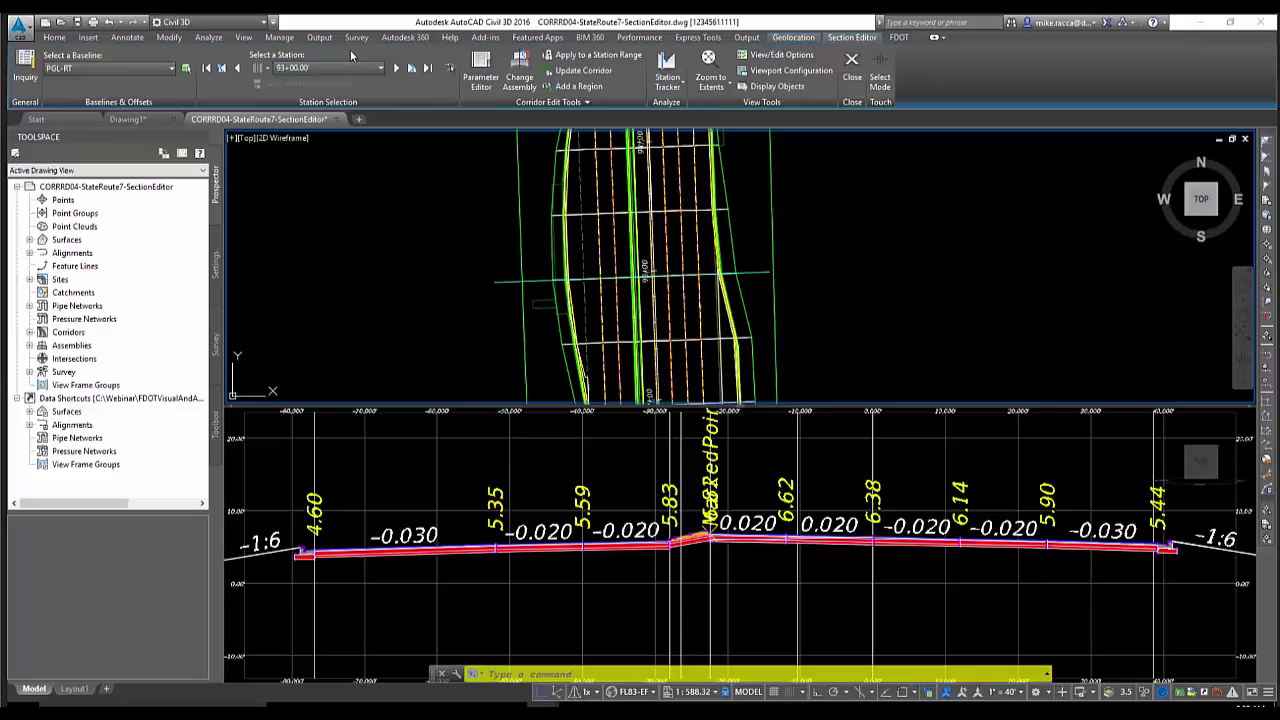
click(268, 70)
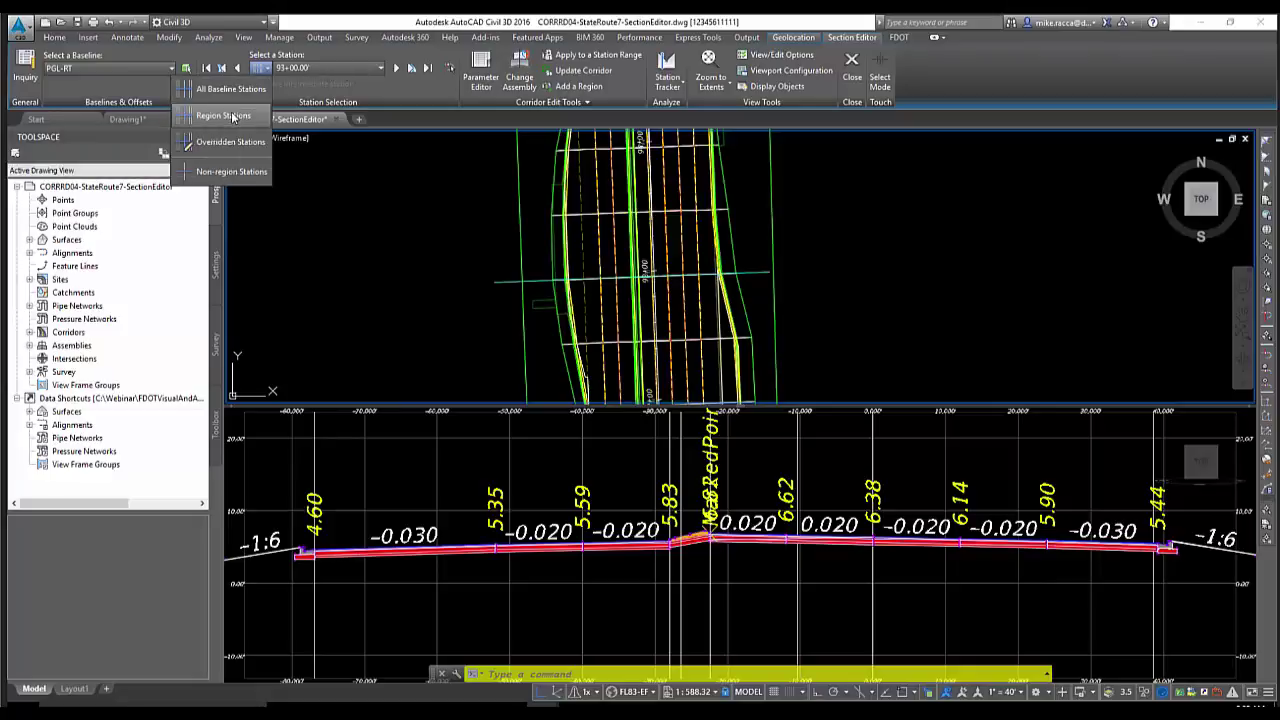
click(232, 116)
click(372, 69)
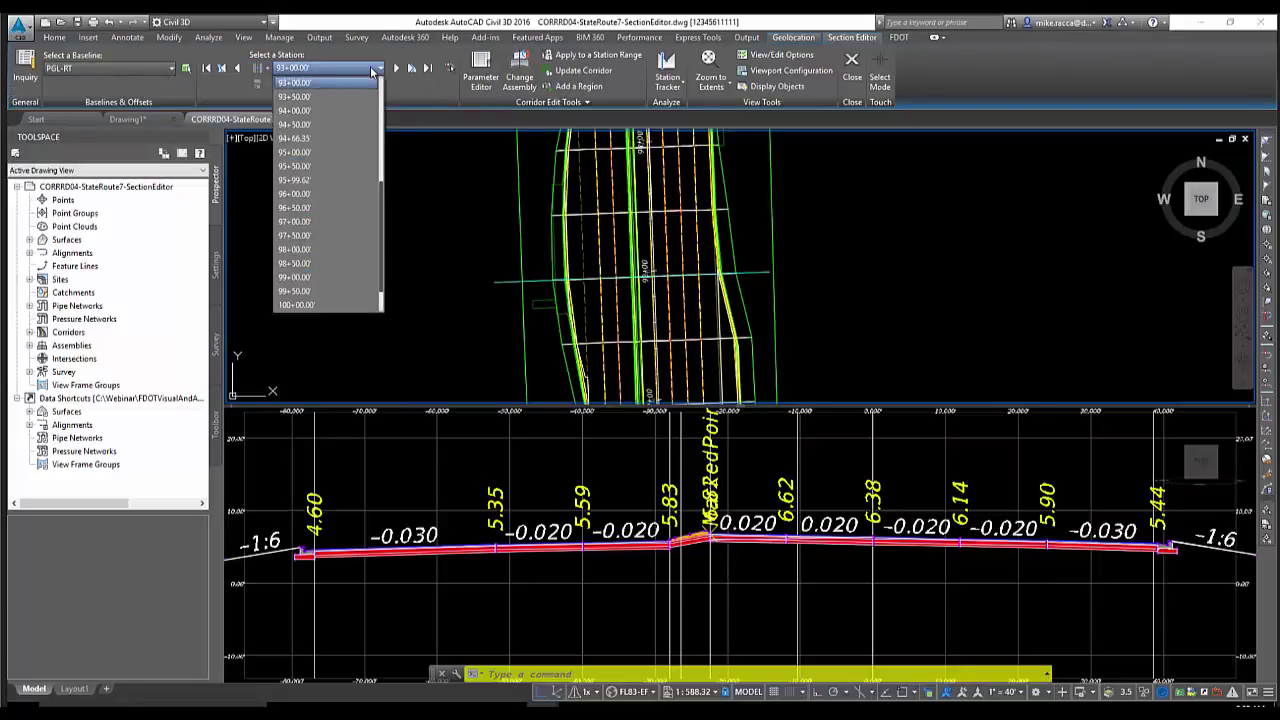
click(380, 138)
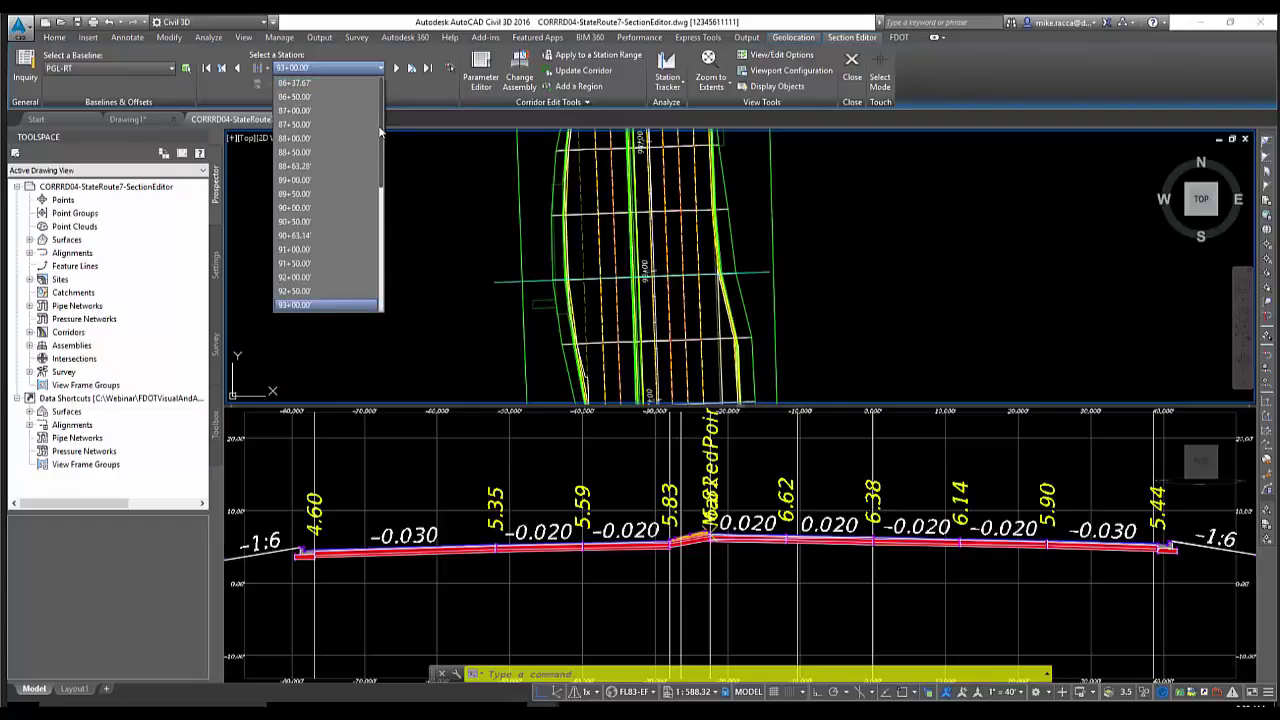
click(318, 97)
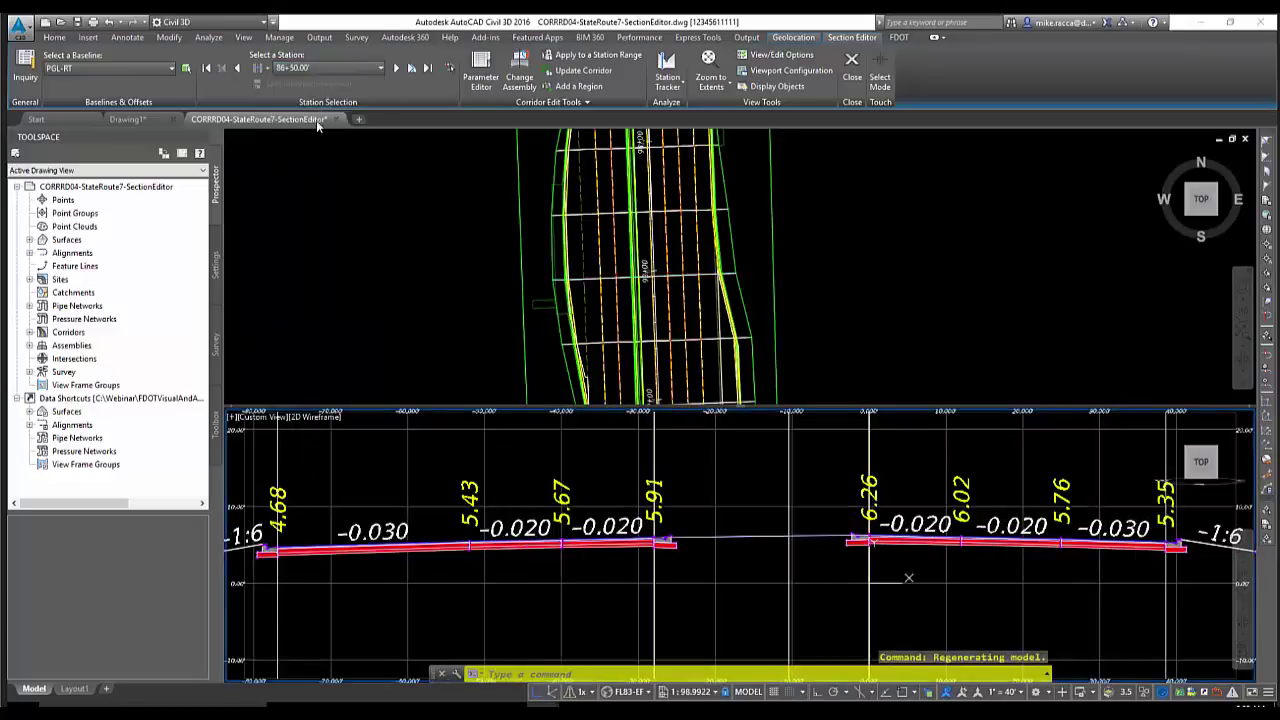
Step the cross-section forward through 87+00.00, 87+50.00 and 88+00.00
click(501, 267)
scroll(501, 262, down, 4)
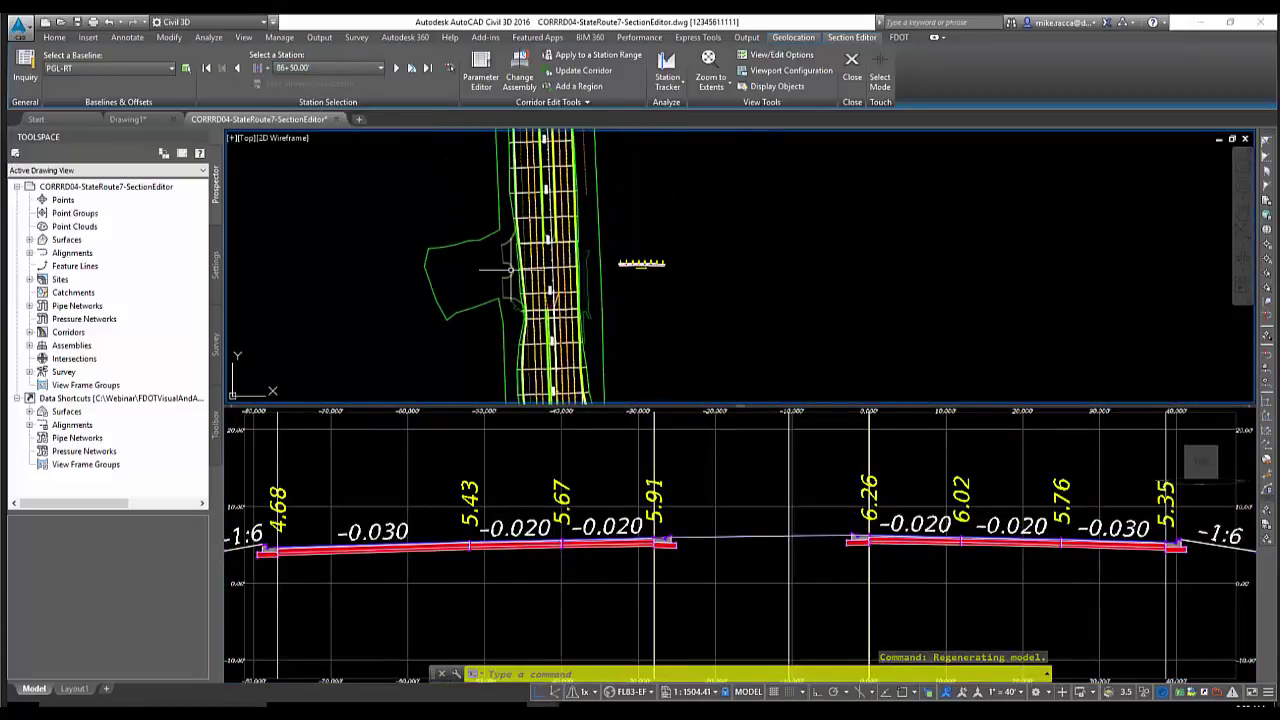
scroll(510, 268, down, 4)
middle_drag(495, 351, 495, 224)
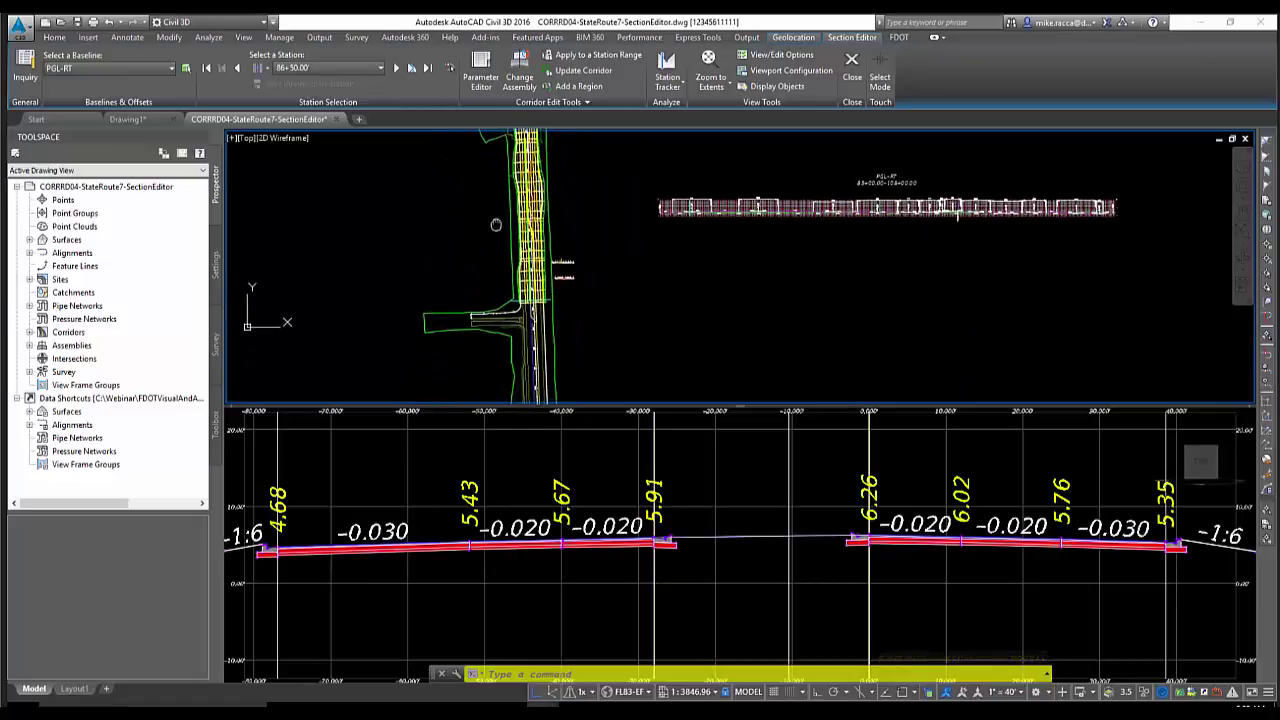
scroll(495, 224, up, 8)
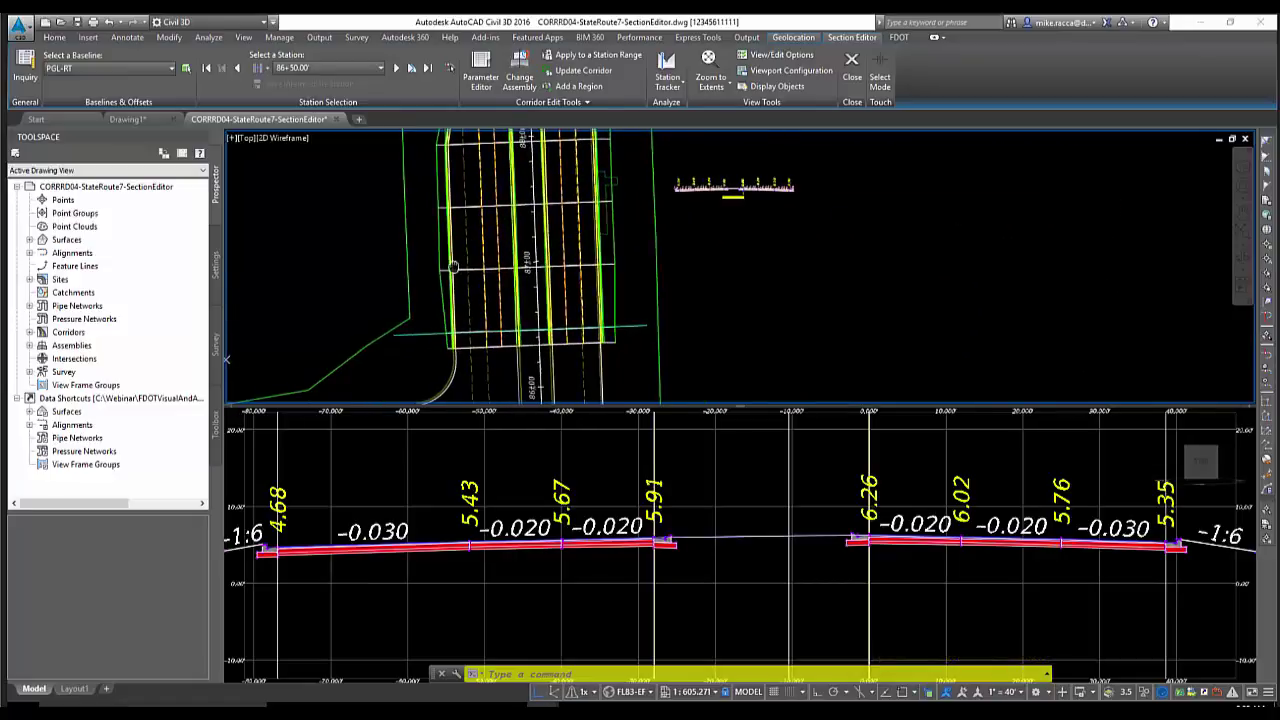
click(265, 68)
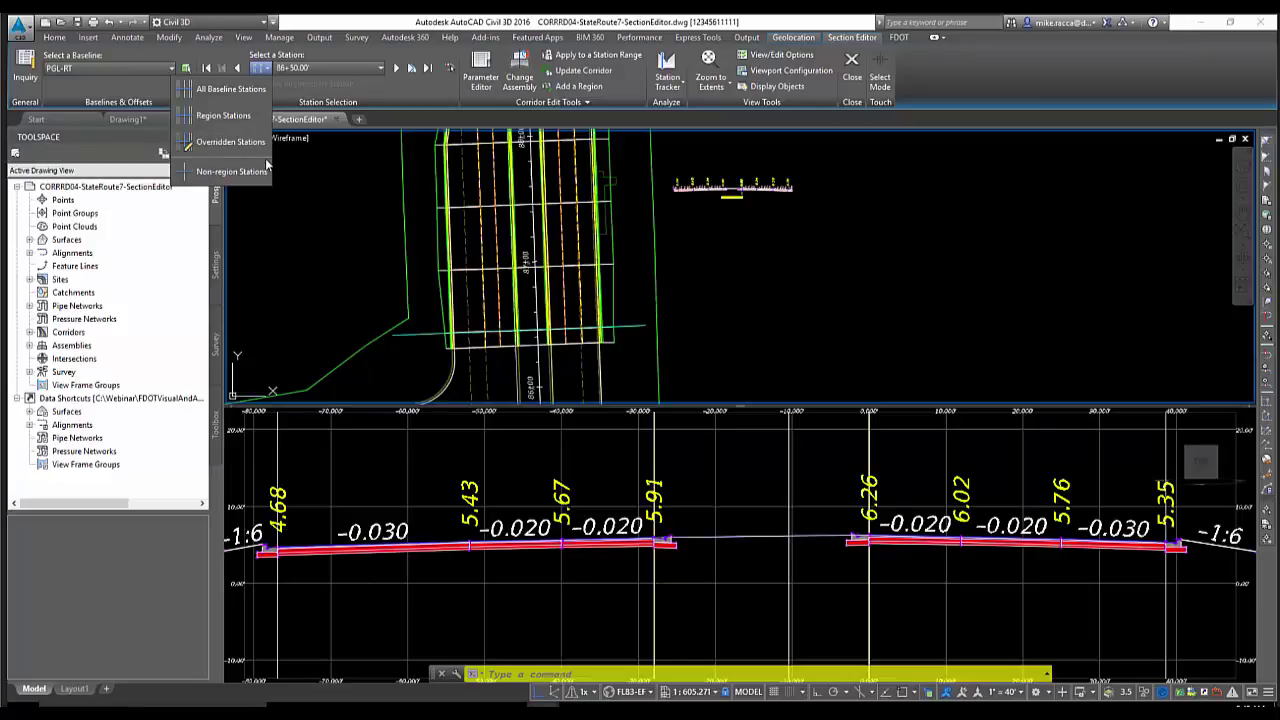
click(302, 175)
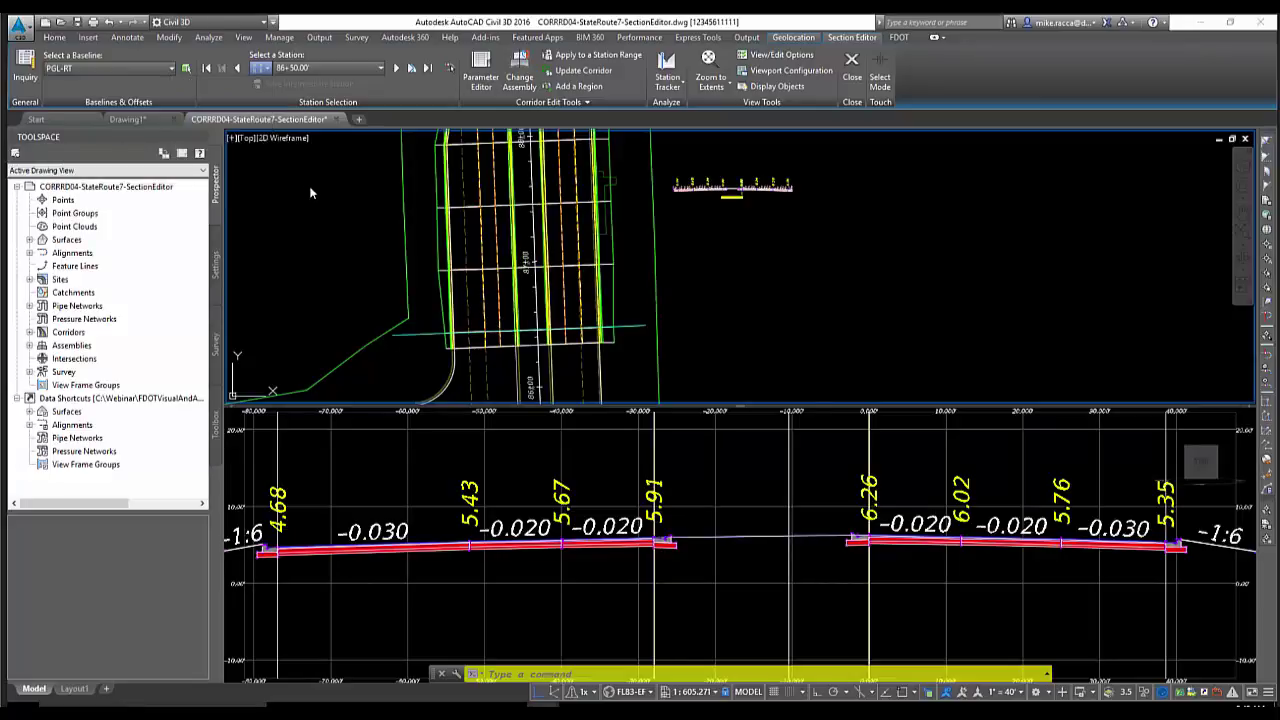
click(398, 68)
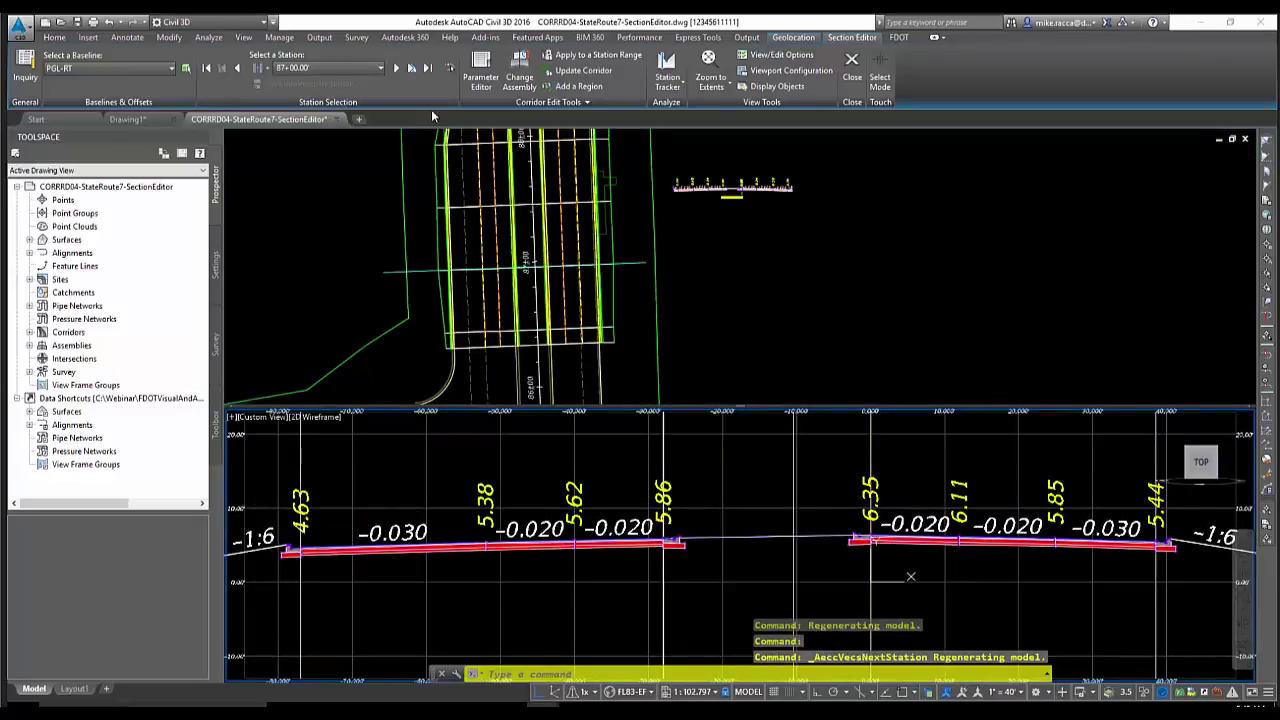
click(397, 68)
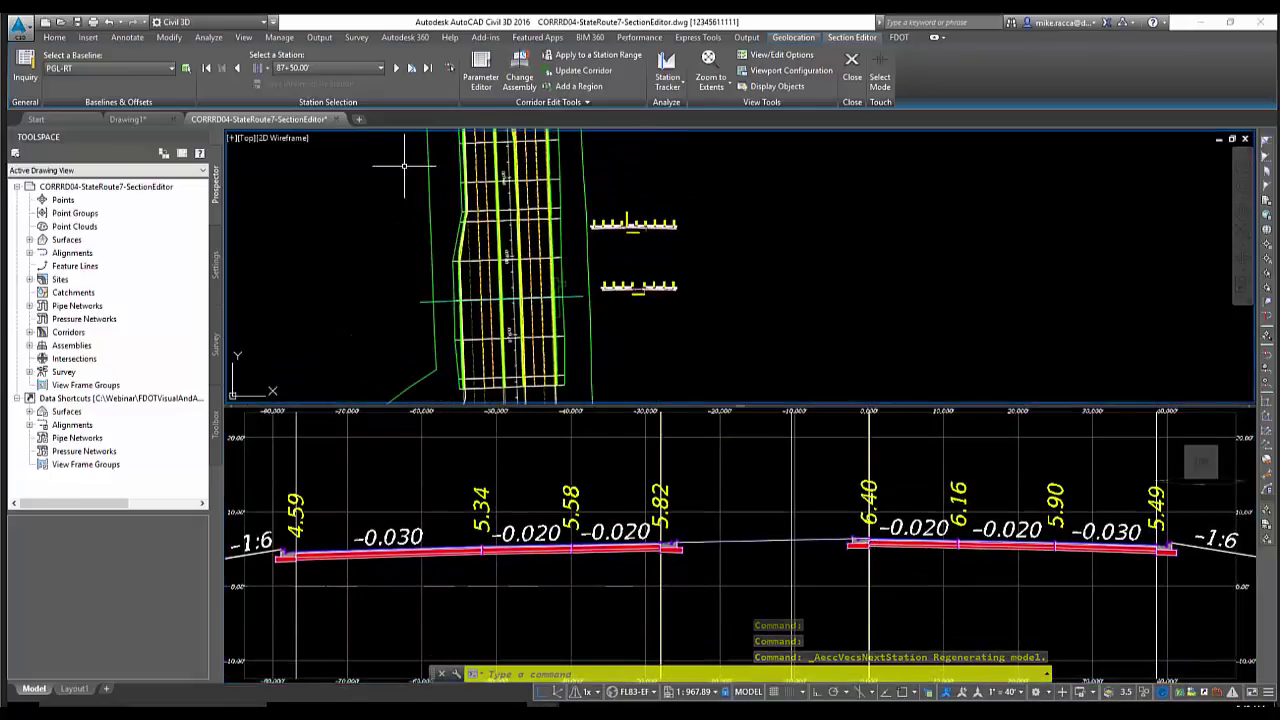
click(396, 69)
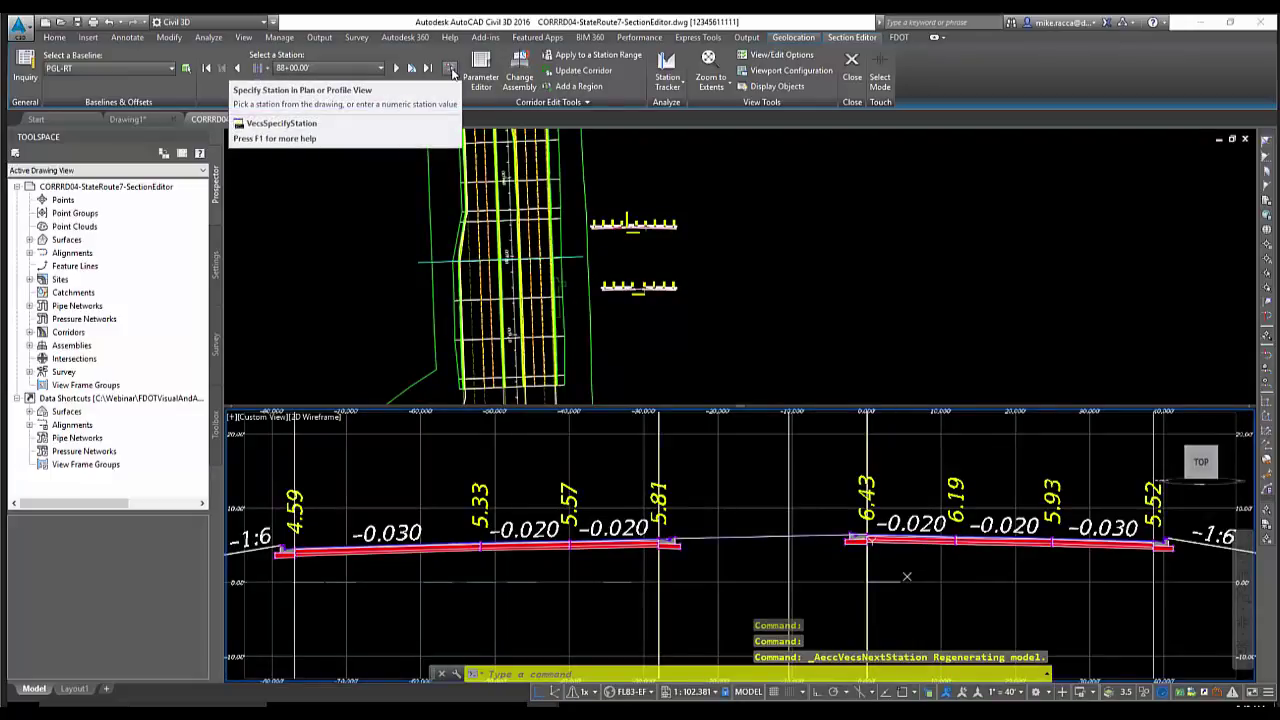
Pick a station on the alignment in plan, then advance to station 89+50.00
click(450, 69)
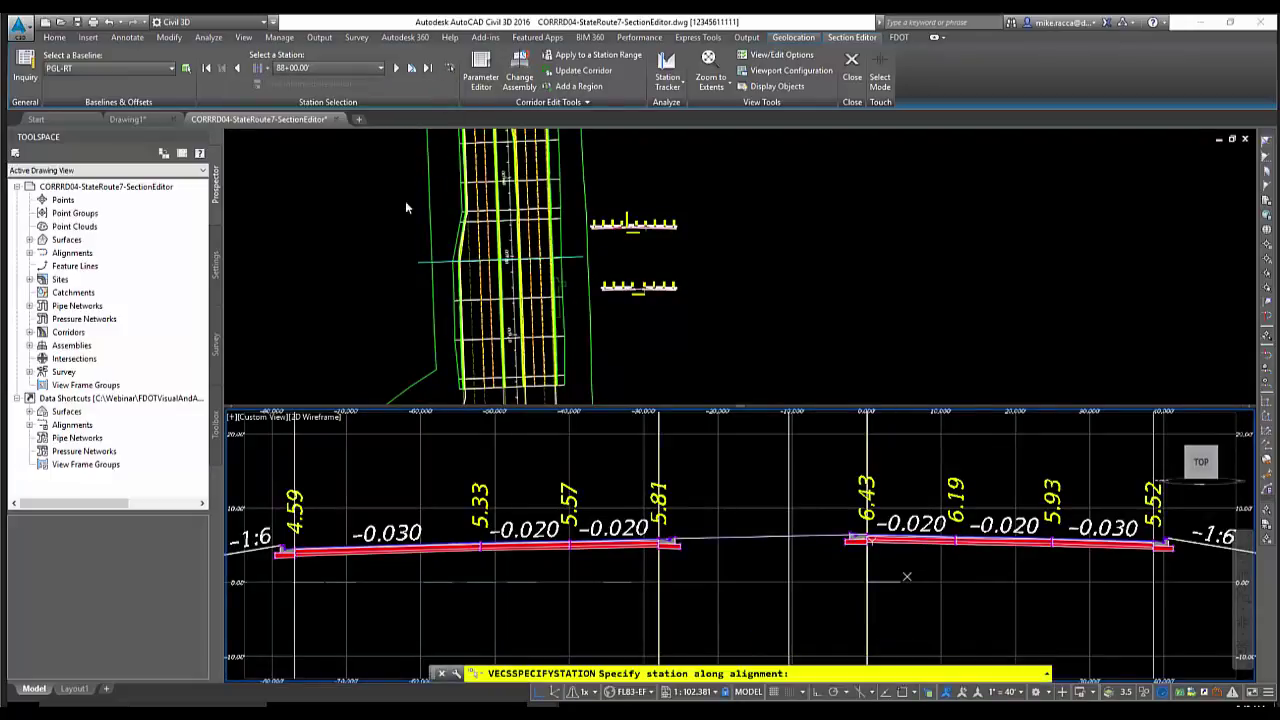
click(498, 212)
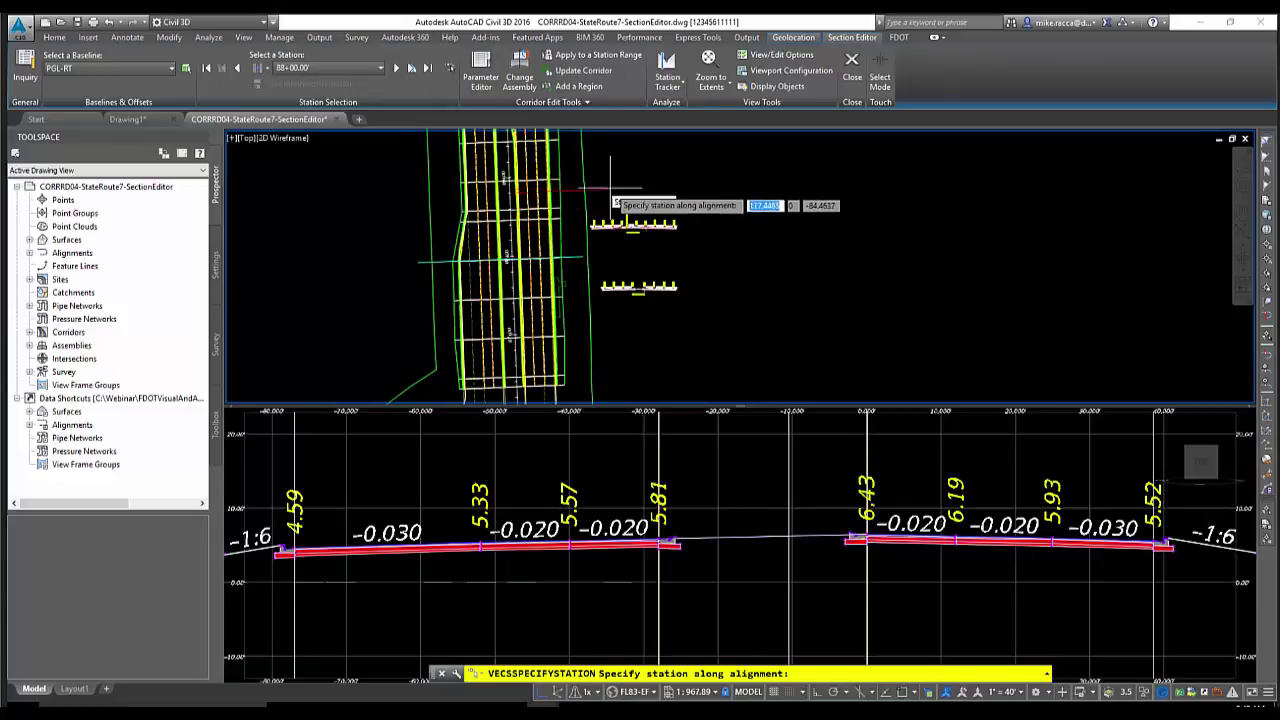
middle_drag(600, 200, 614, 271)
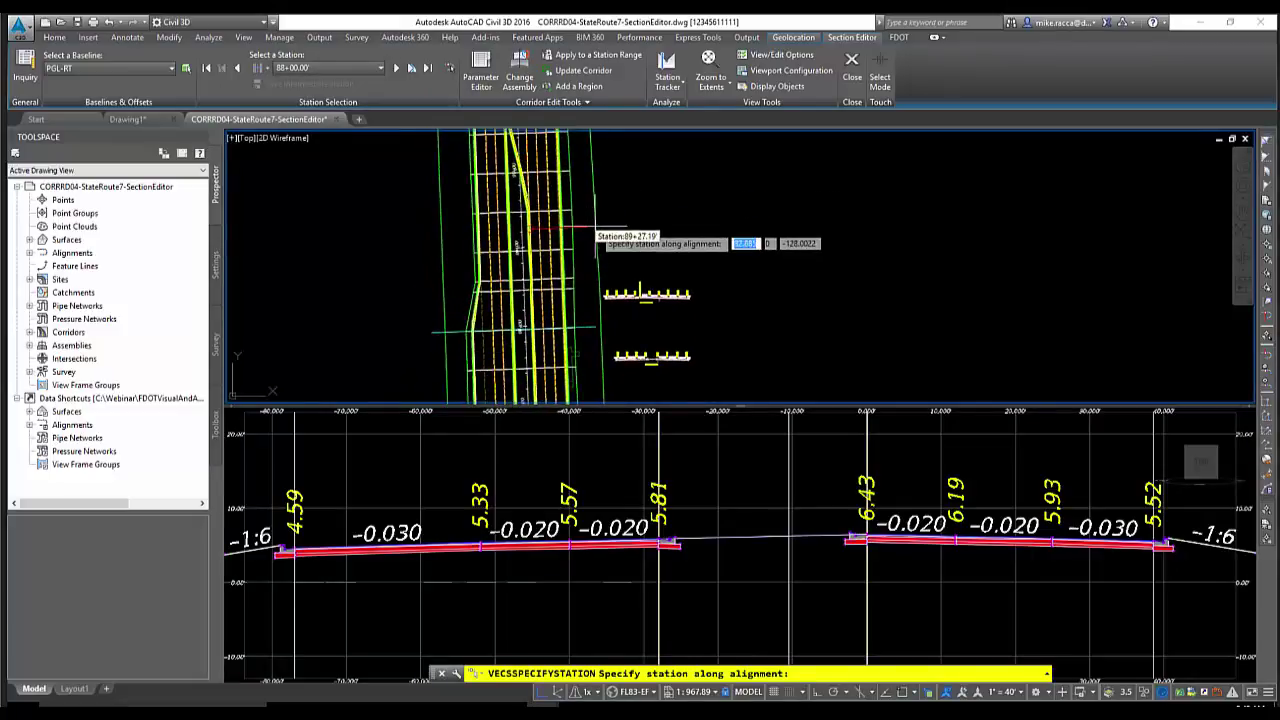
click(581, 231)
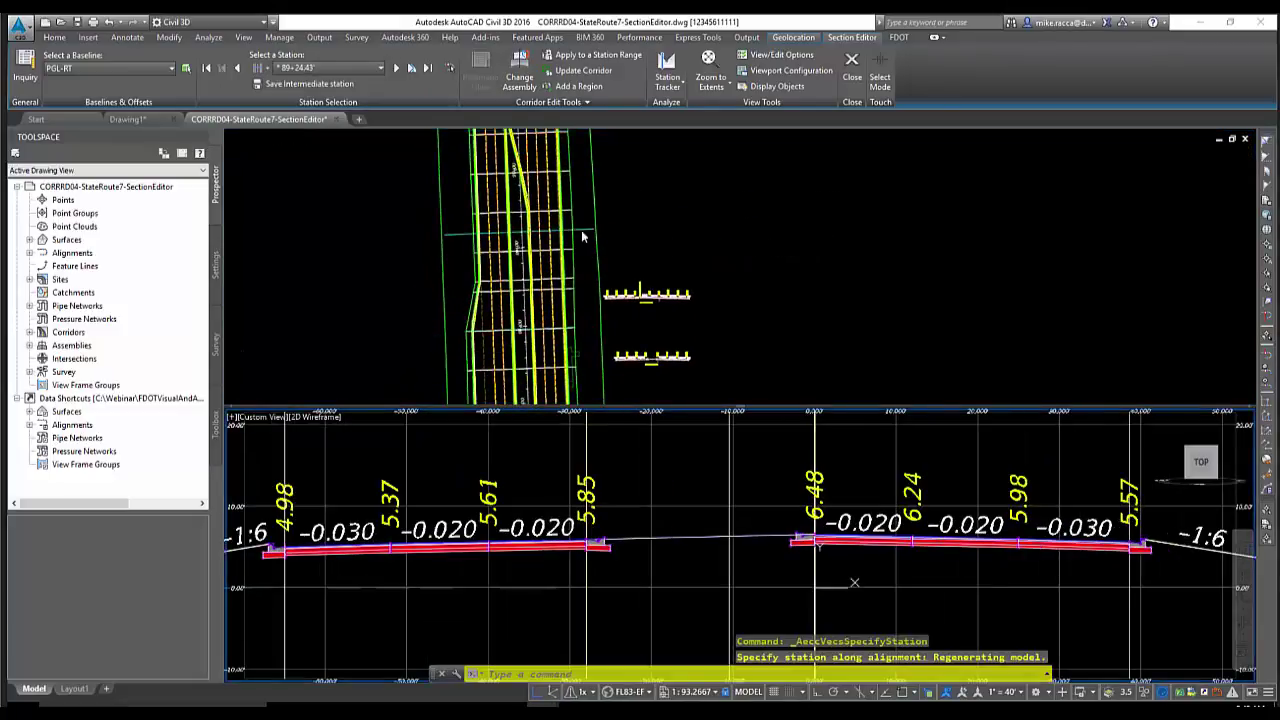
click(396, 68)
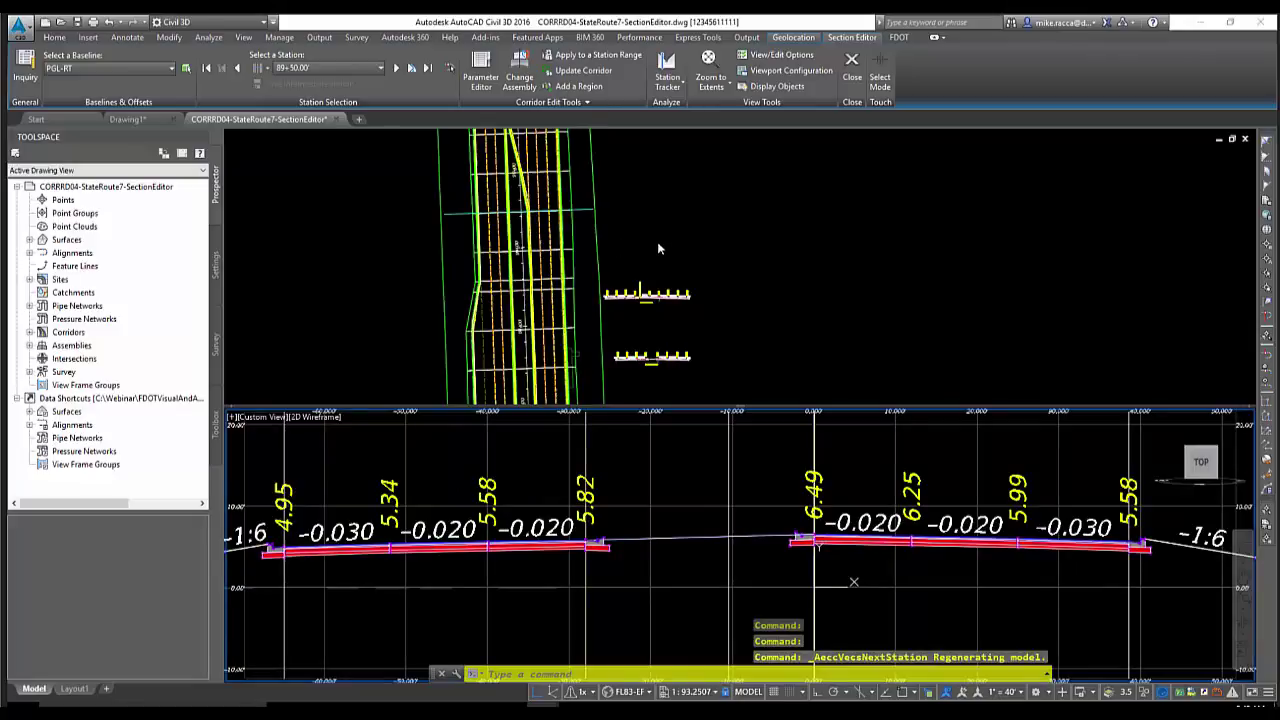
Bring up the Parameter Editor for station 89+50.00 and move the panel clear of the section
click(484, 70)
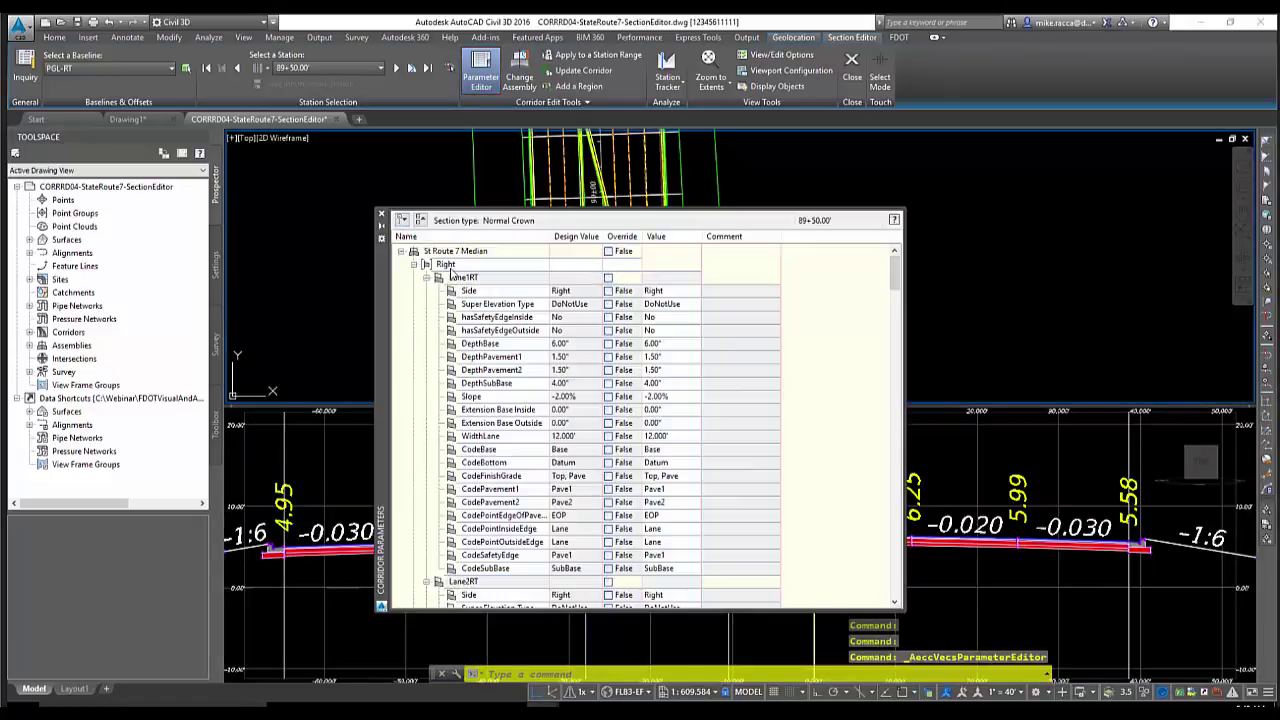
drag(379, 299, 465, 256)
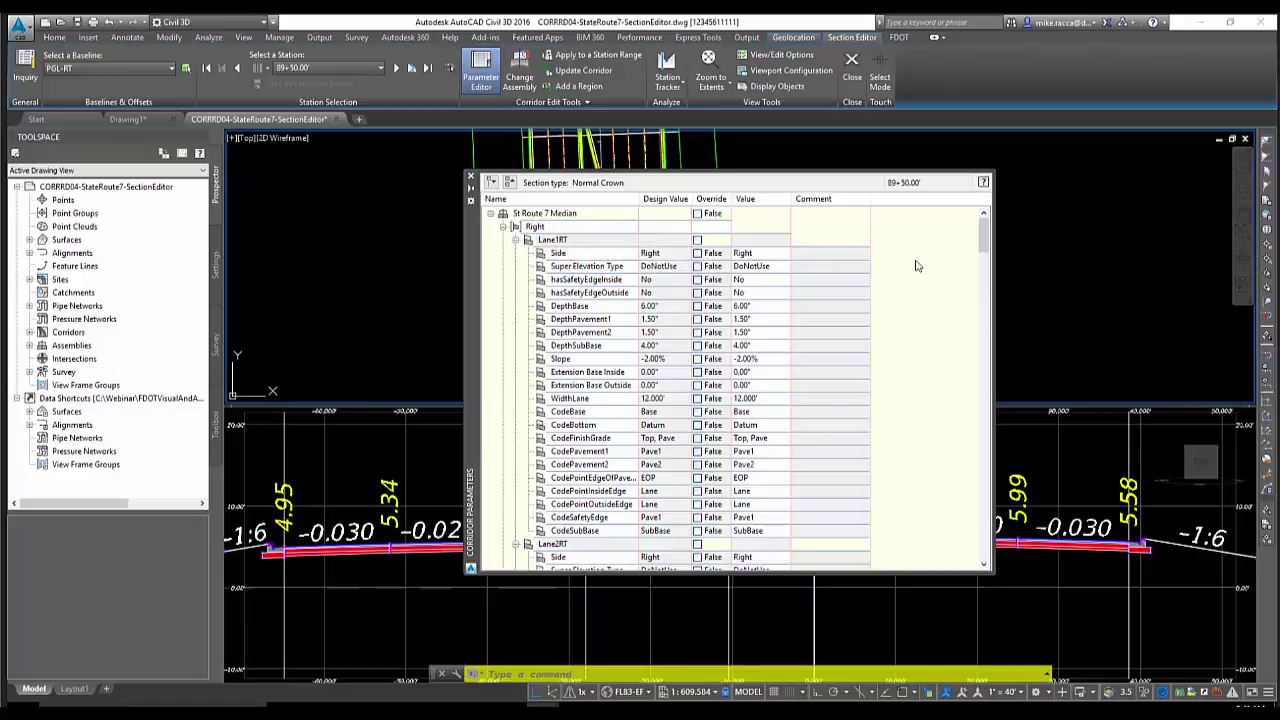
drag(985, 233, 968, 382)
scroll(632, 245, up, 15)
Collapse all parameter groups, then expand Right > FDOTDaylight to show its 6.00:1 slope
click(510, 183)
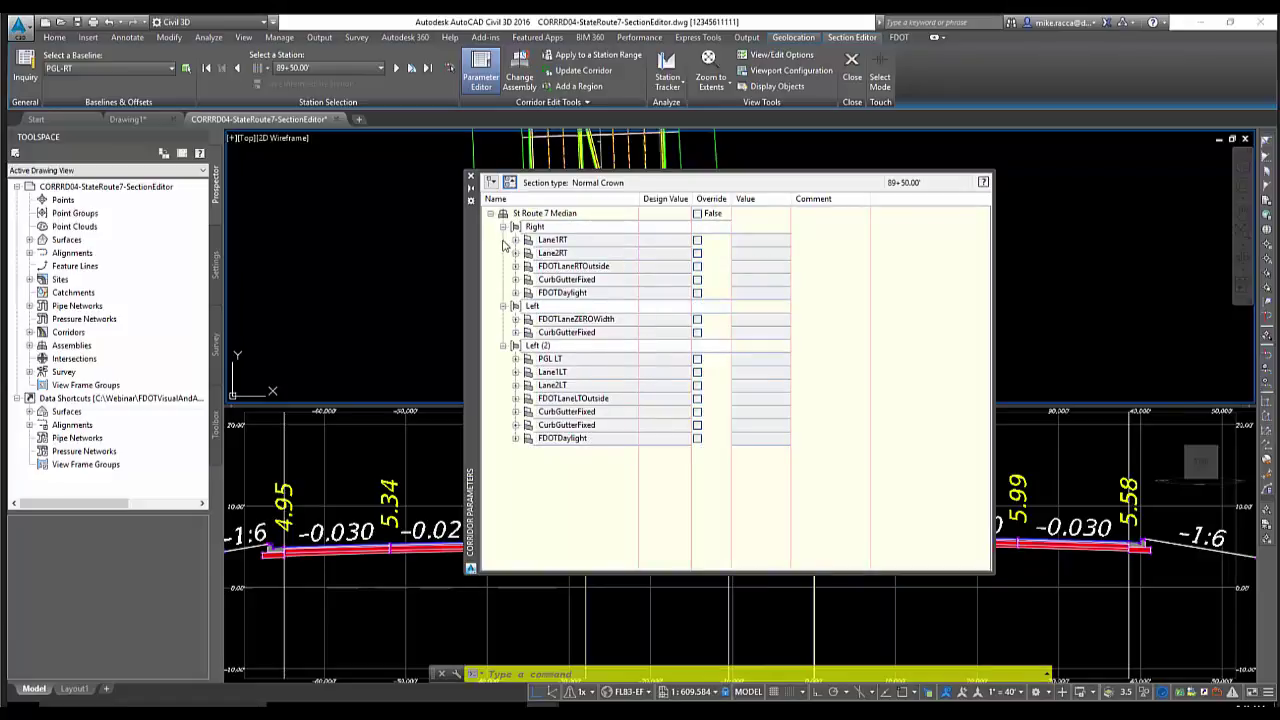
click(503, 227)
click(503, 240)
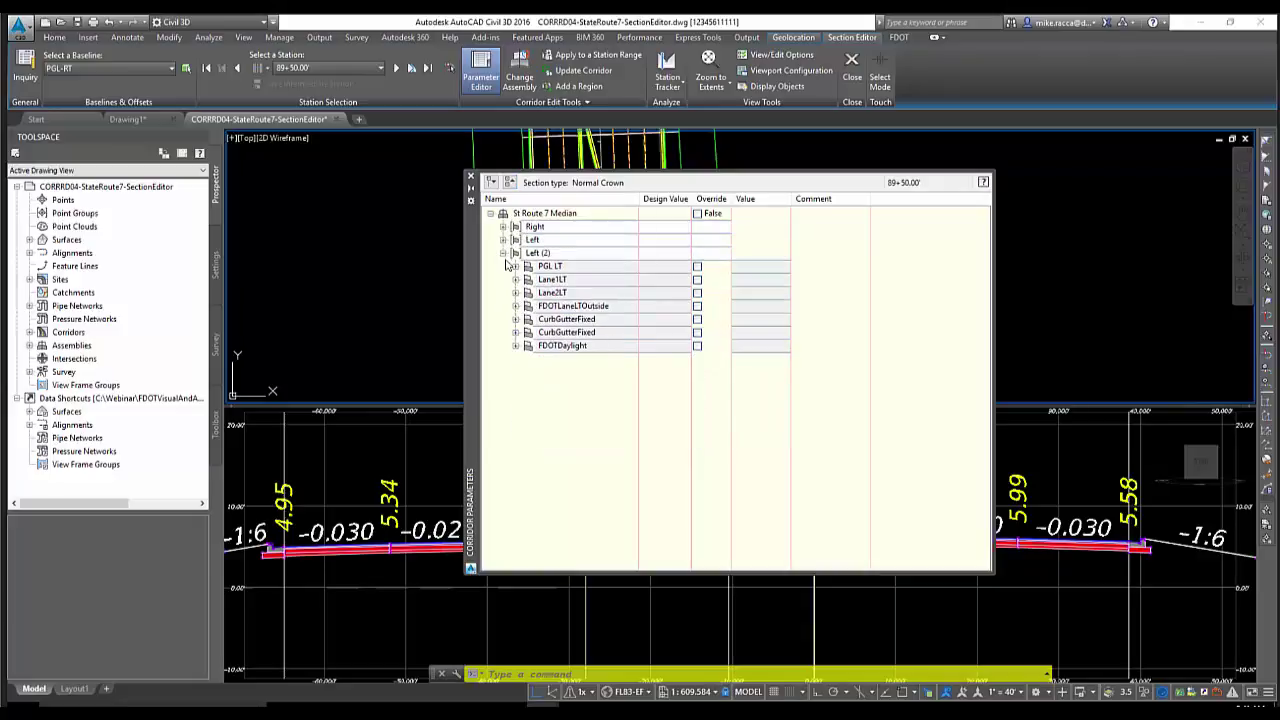
click(503, 253)
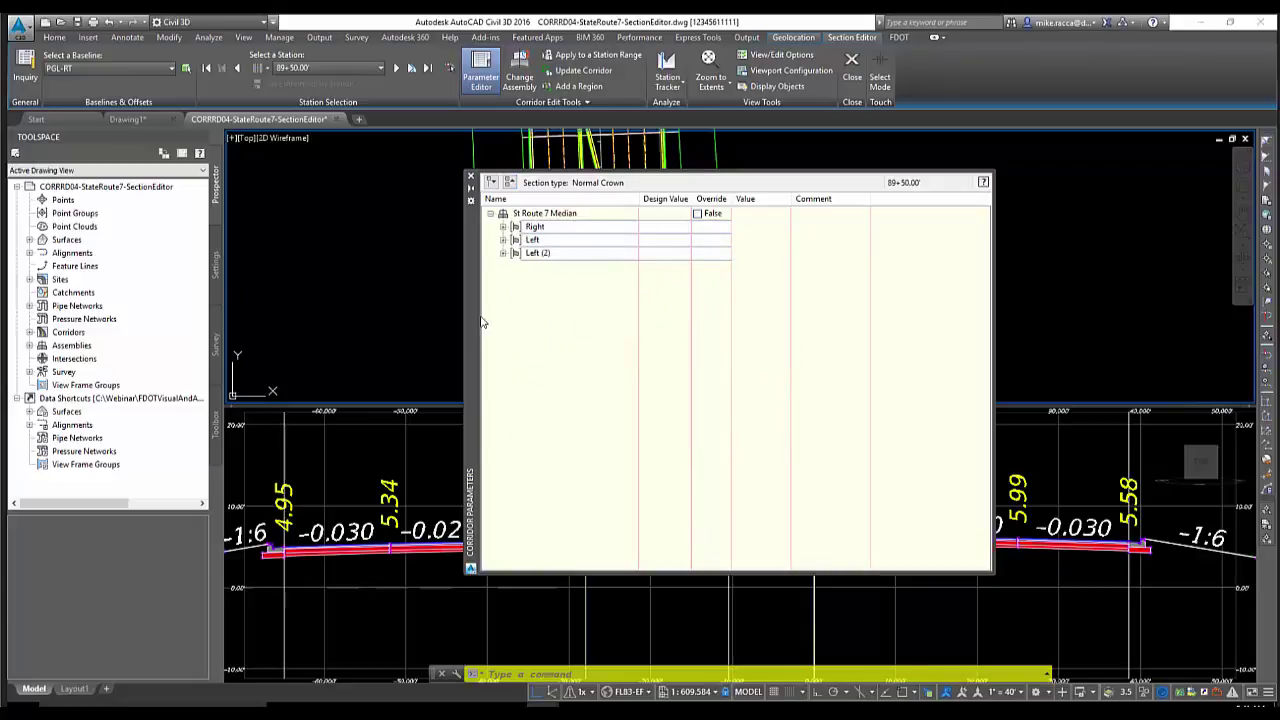
drag(477, 320, 381, 391)
drag(322, 353, 295, 422)
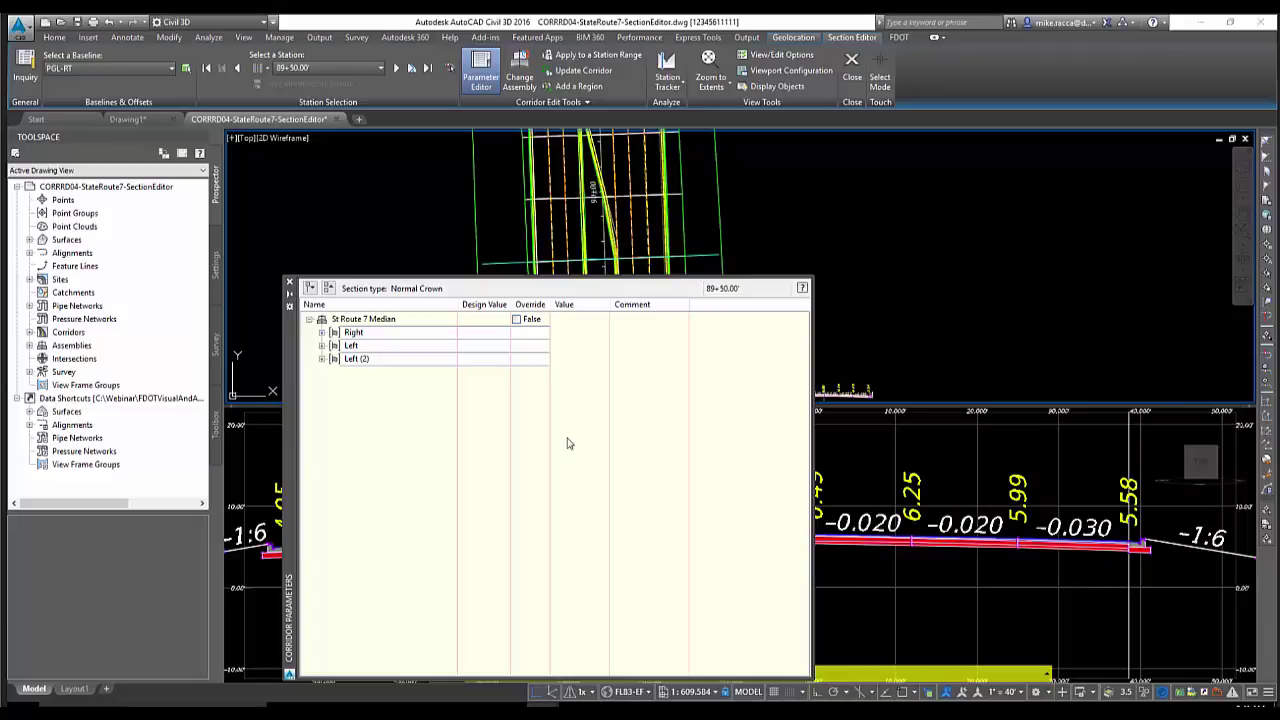
click(321, 333)
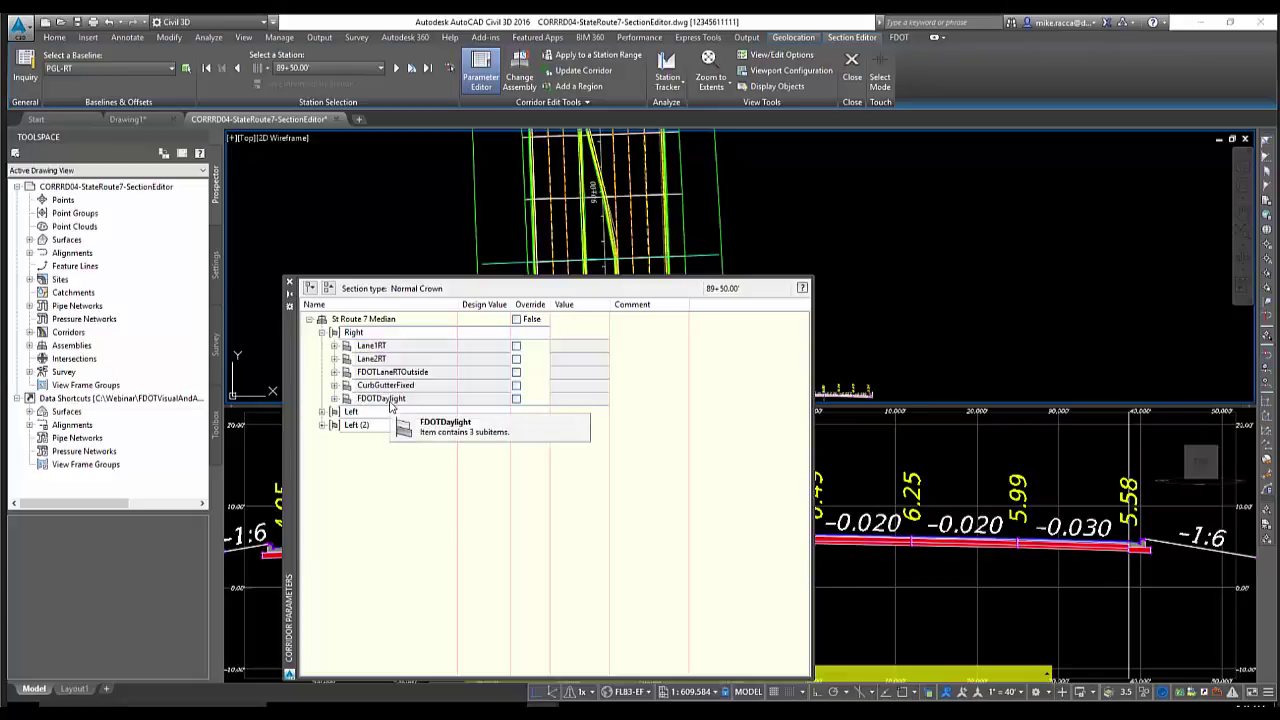
click(334, 399)
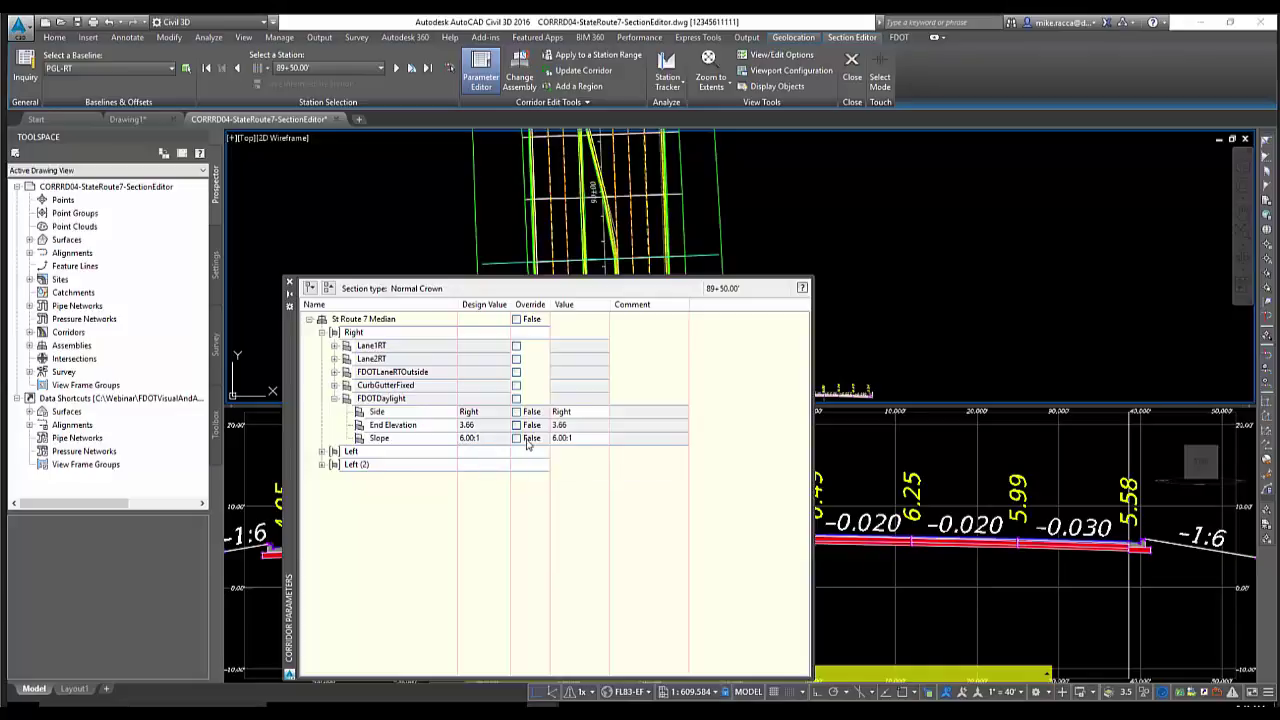
Enter 2 as the right FDOTDaylight slope value, overriding it to 2.00:1
click(580, 440)
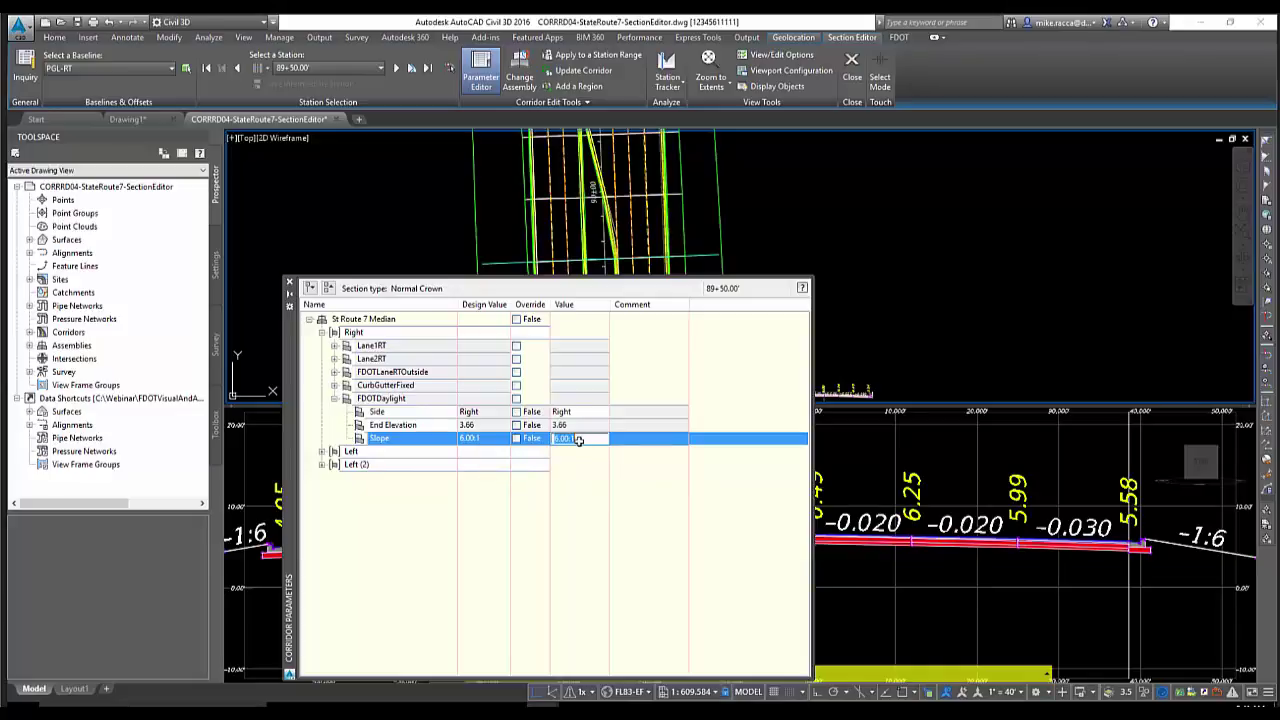
text(2)
key(Return)
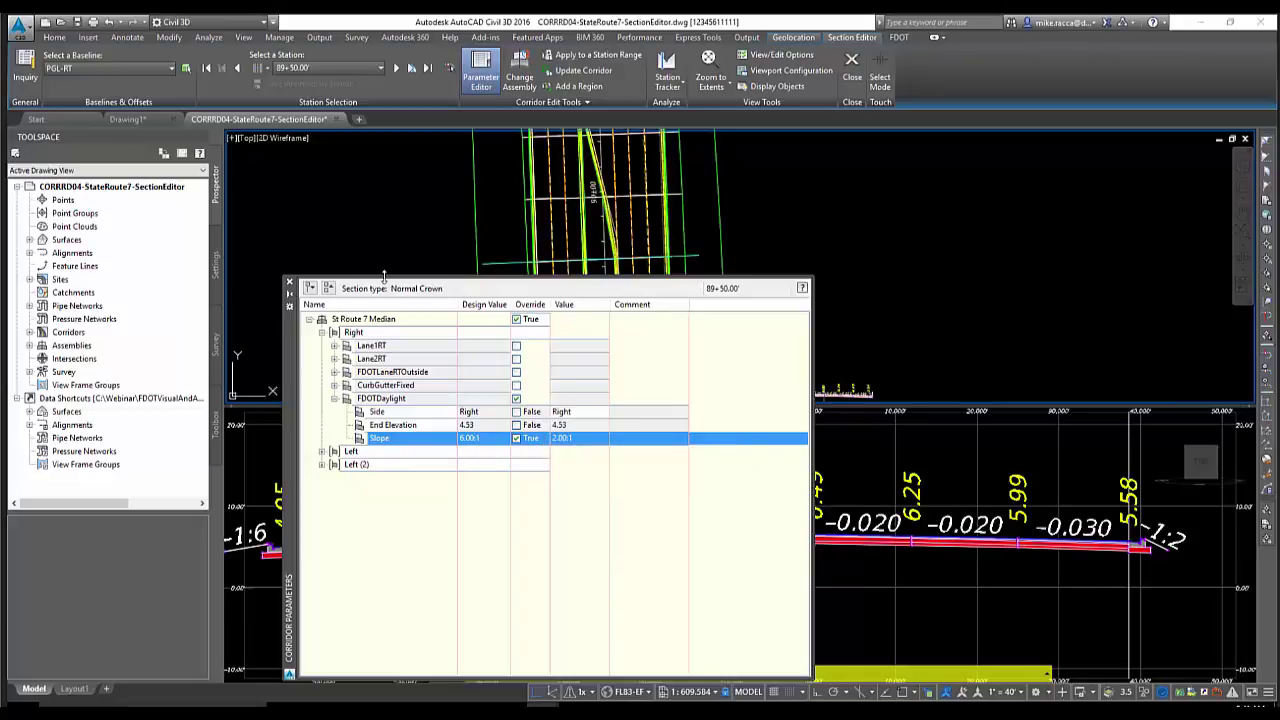
drag(384, 274, 384, 352)
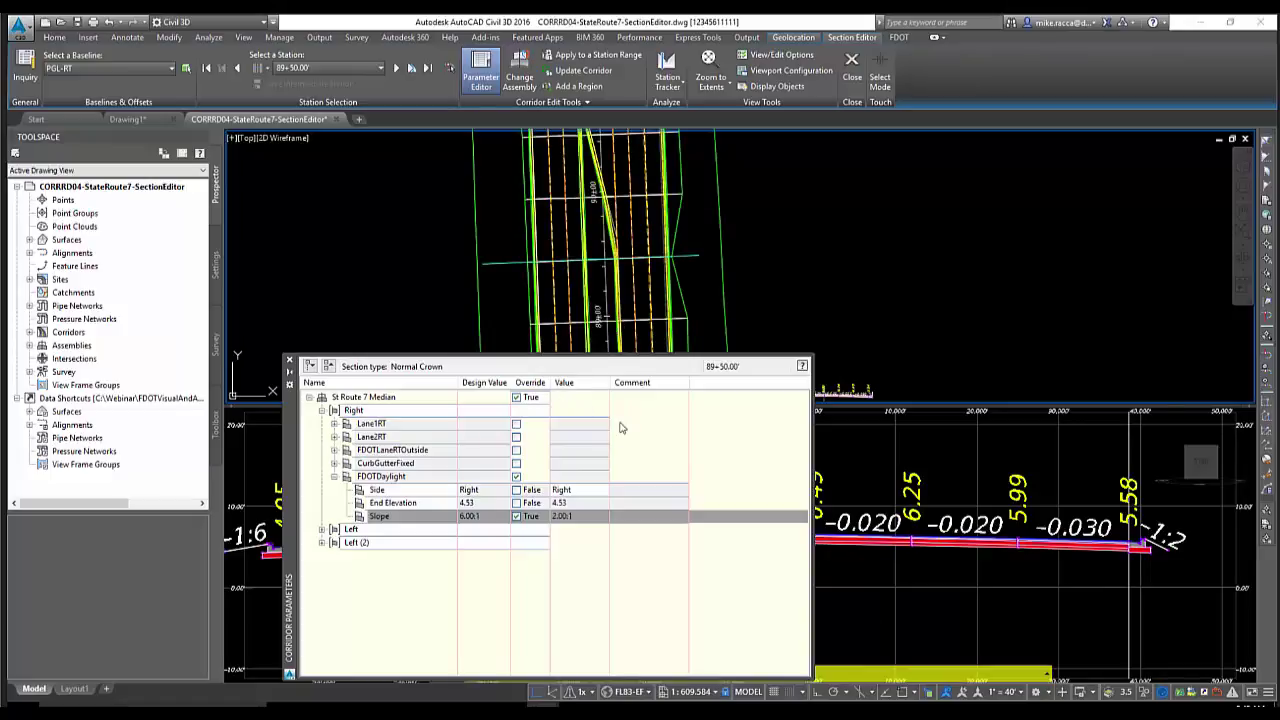
scroll(619, 295, up, 3)
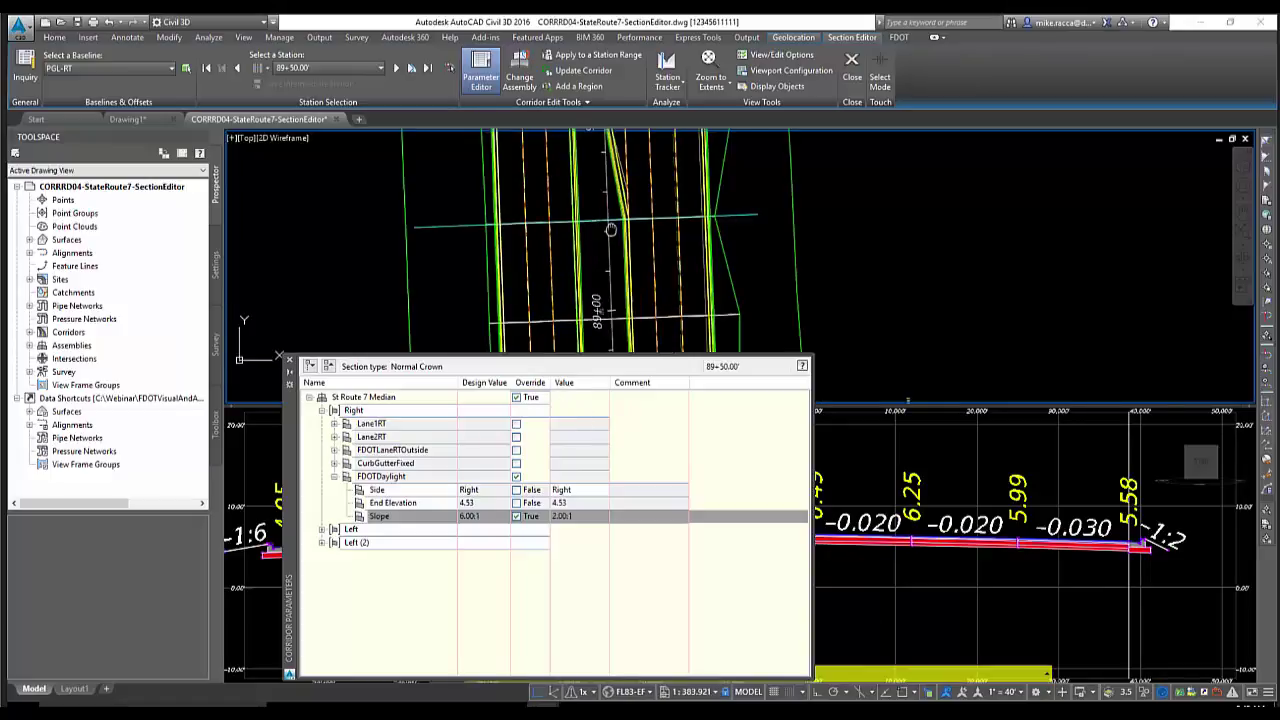
scroll(619, 295, down, 1)
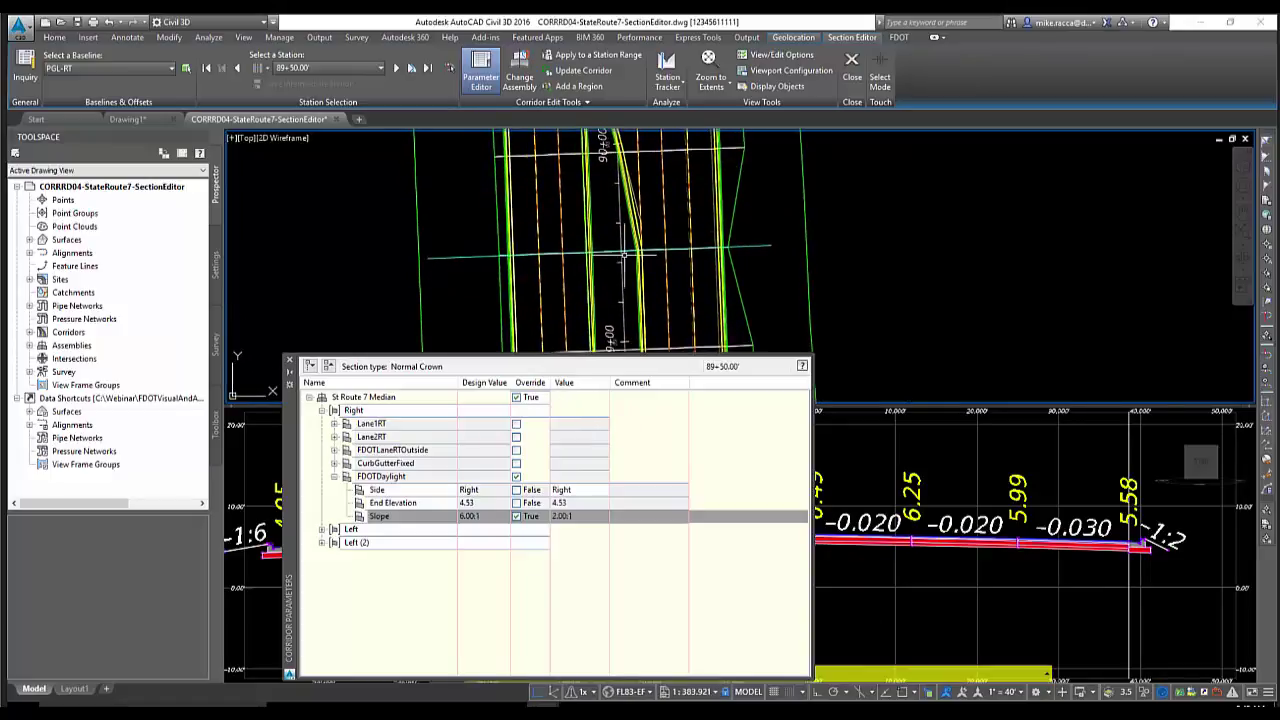
Filter stations to Overridden Stations and select 89+50.00
click(267, 69)
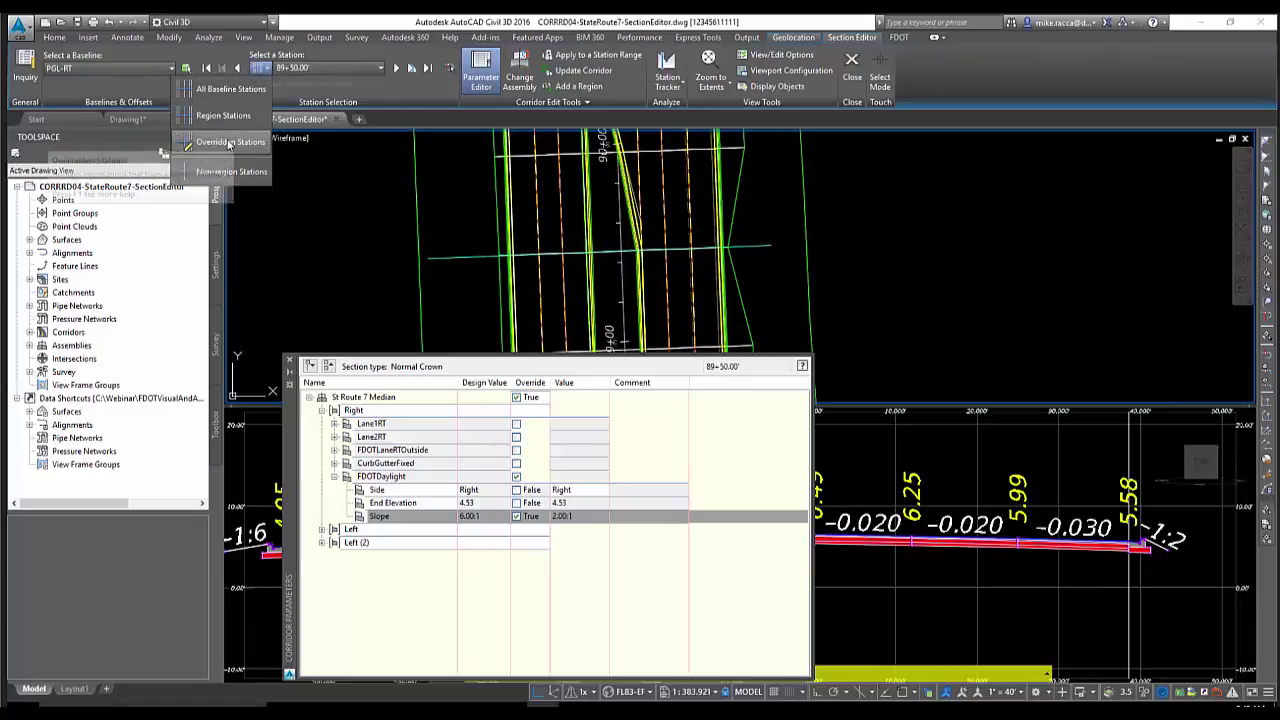
click(231, 171)
click(380, 68)
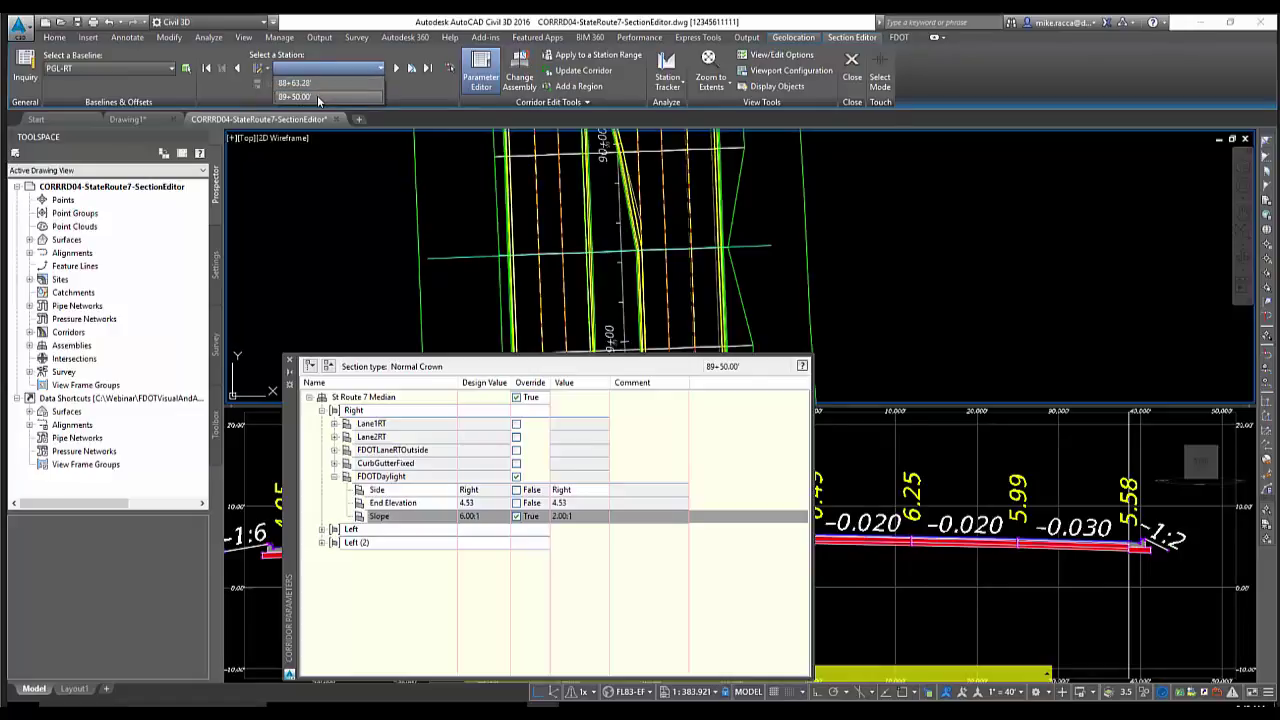
click(317, 95)
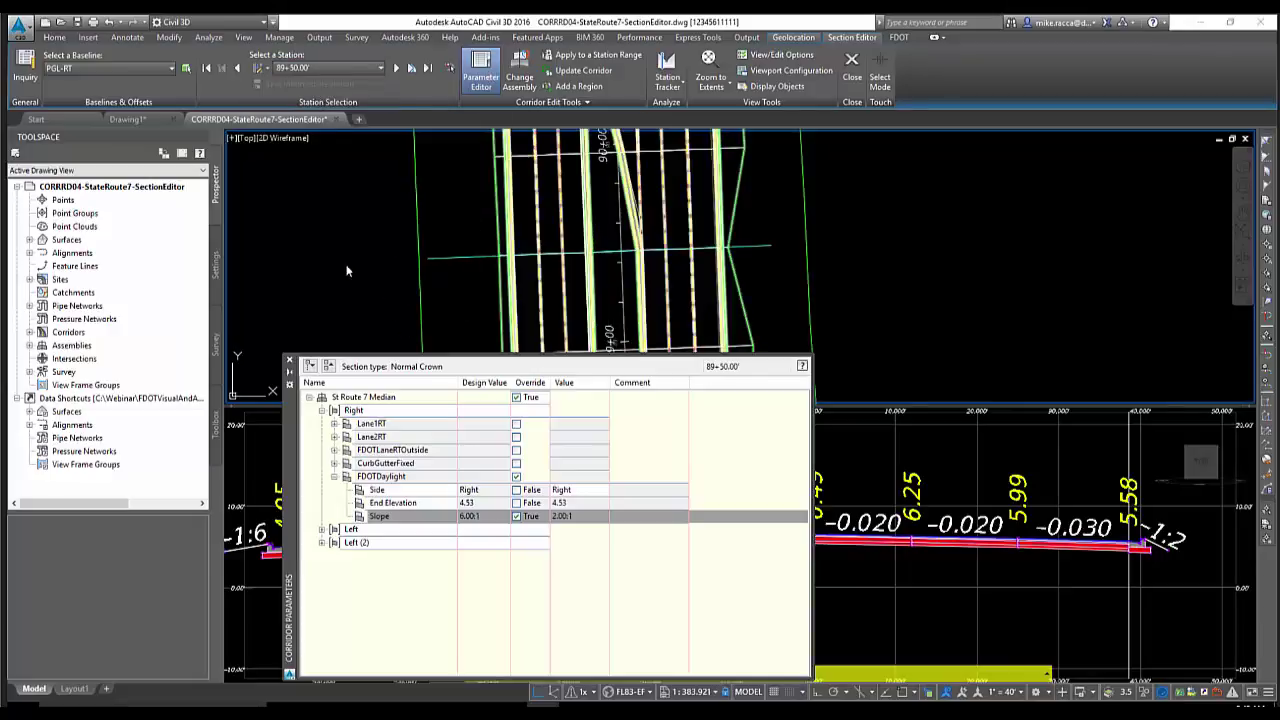
Uncheck the FDOTDaylight Slope override in the Parameter Editor and update the corridor
click(289, 362)
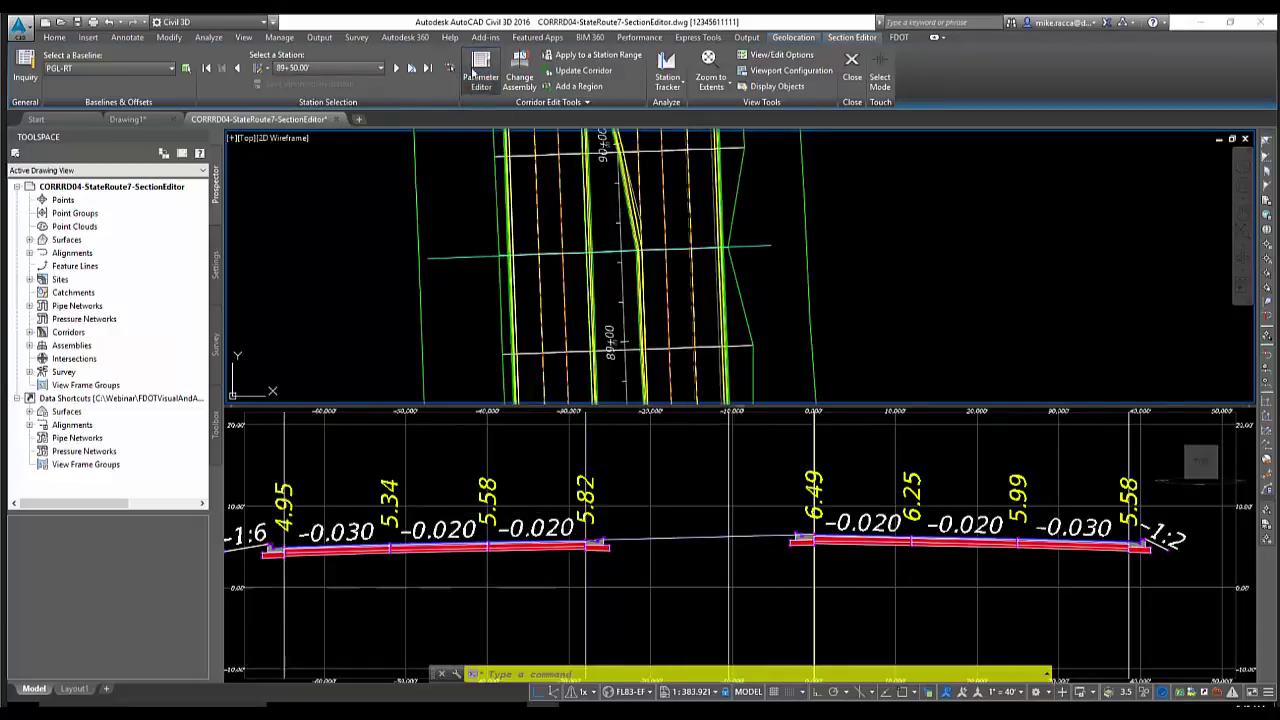
click(481, 70)
click(310, 398)
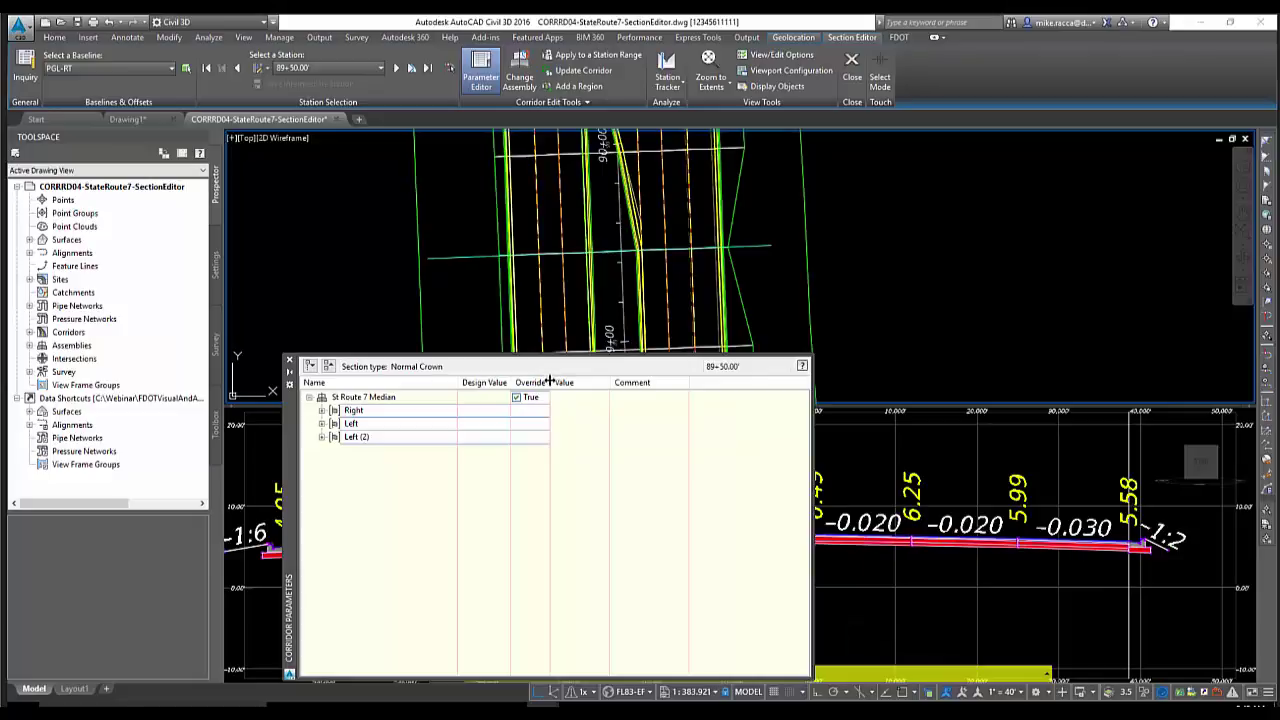
drag(549, 382, 604, 389)
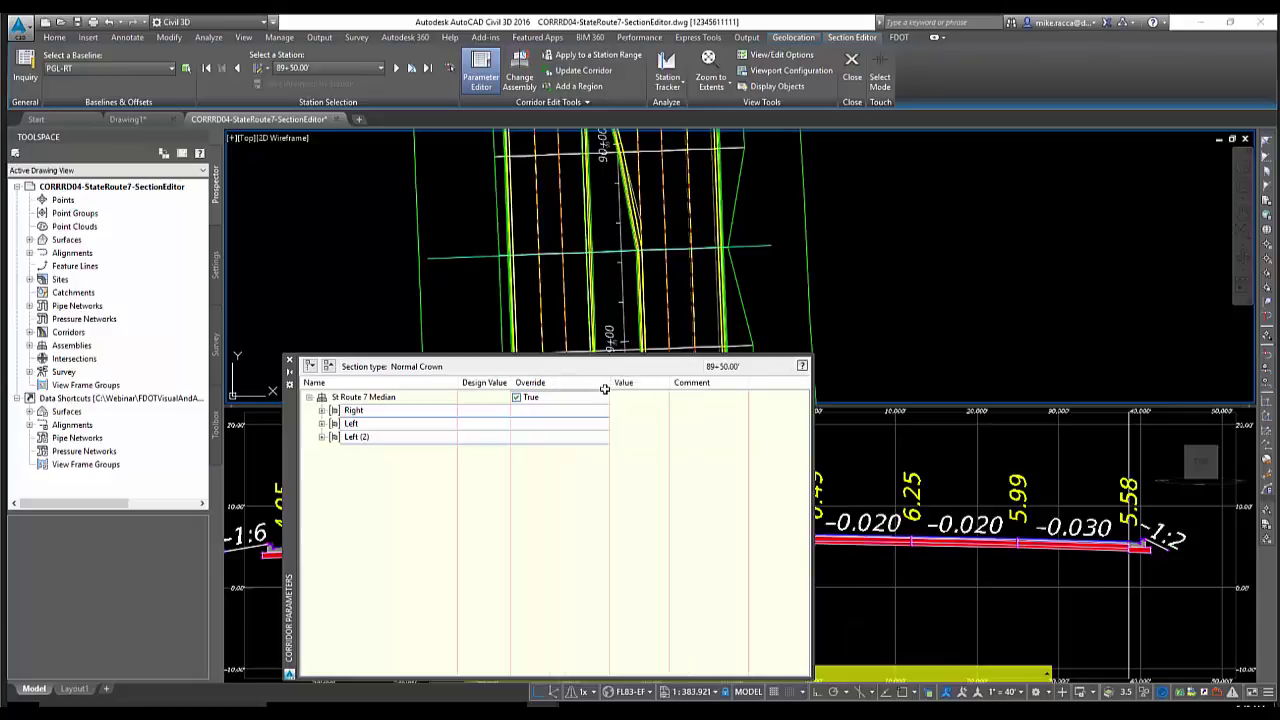
click(322, 411)
click(334, 477)
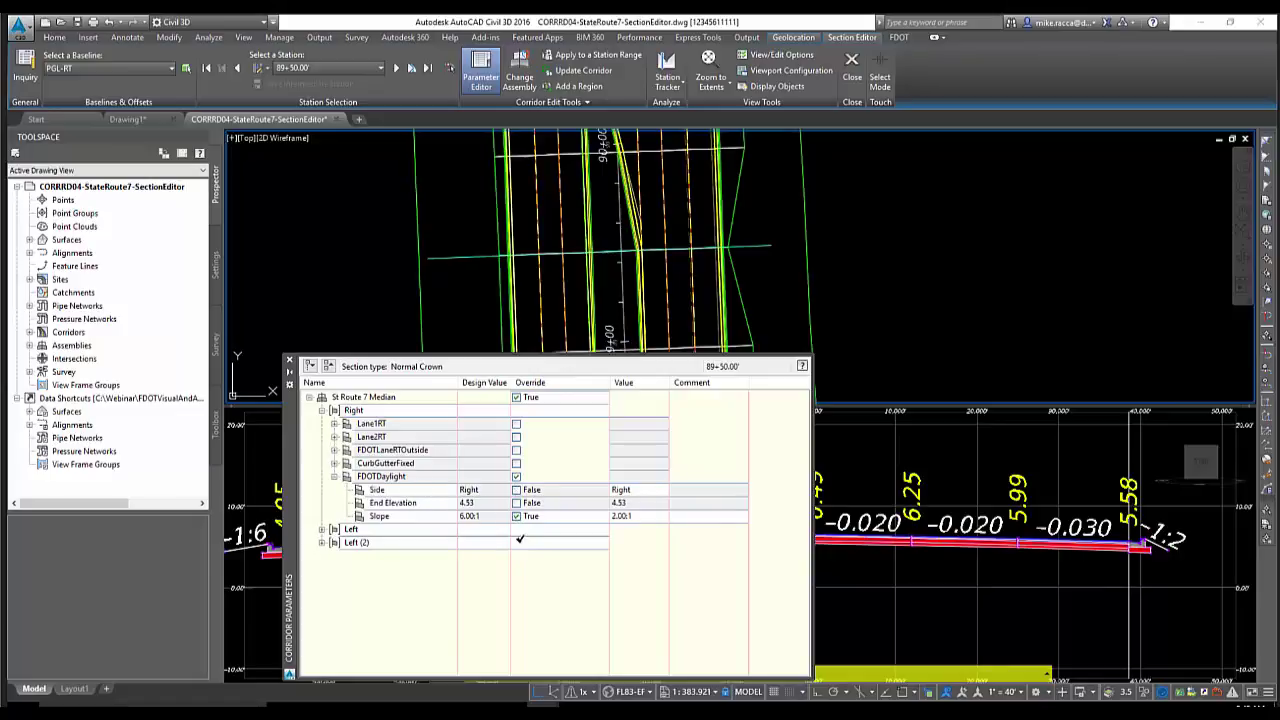
click(516, 516)
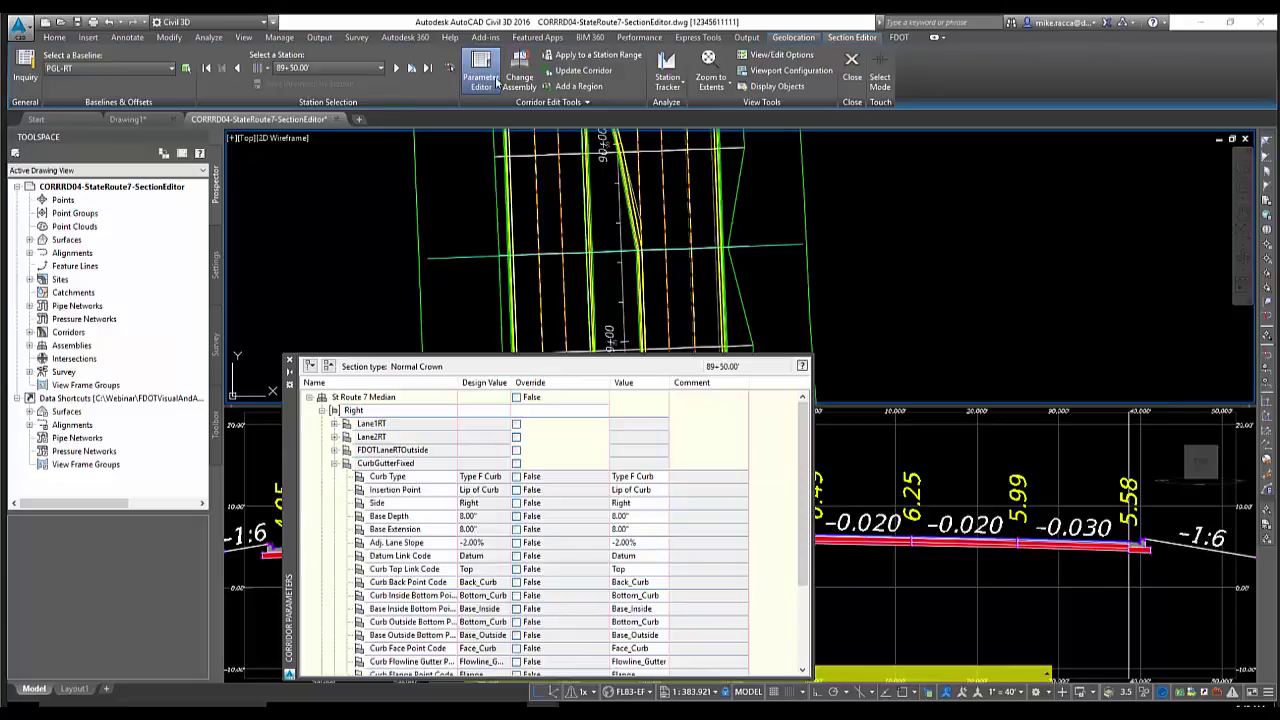
click(572, 75)
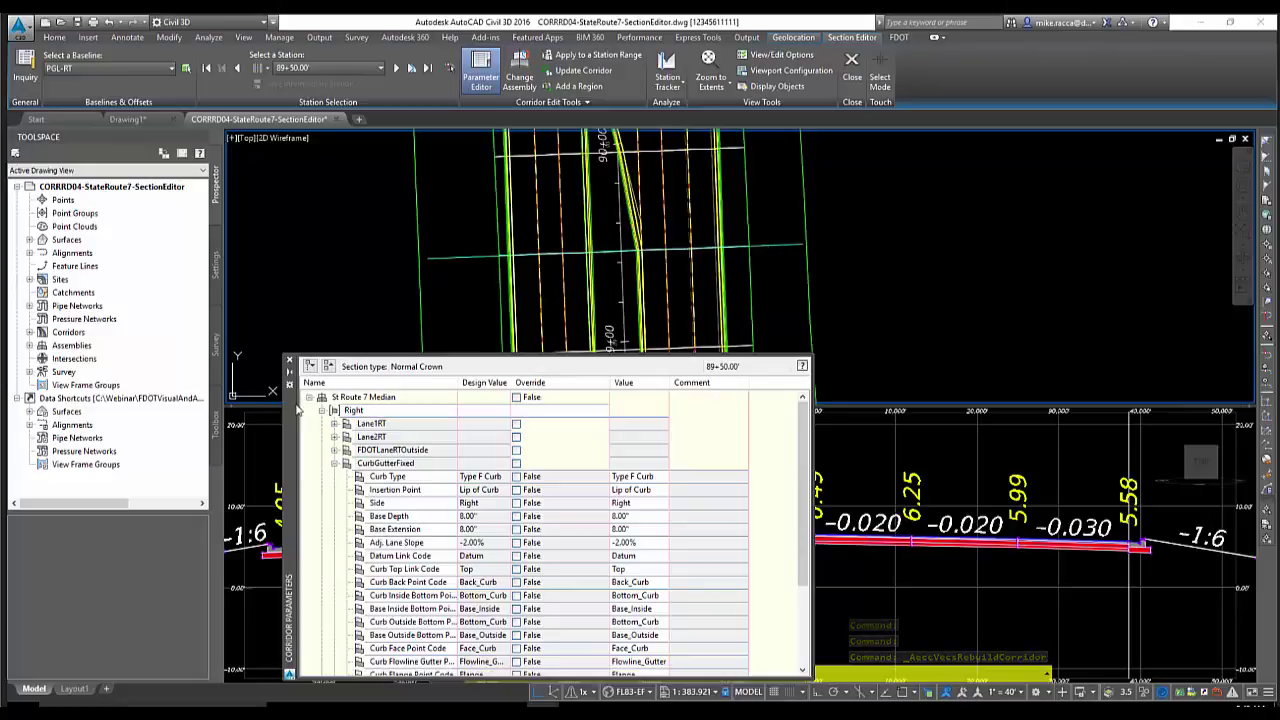
drag(308, 386, 338, 276)
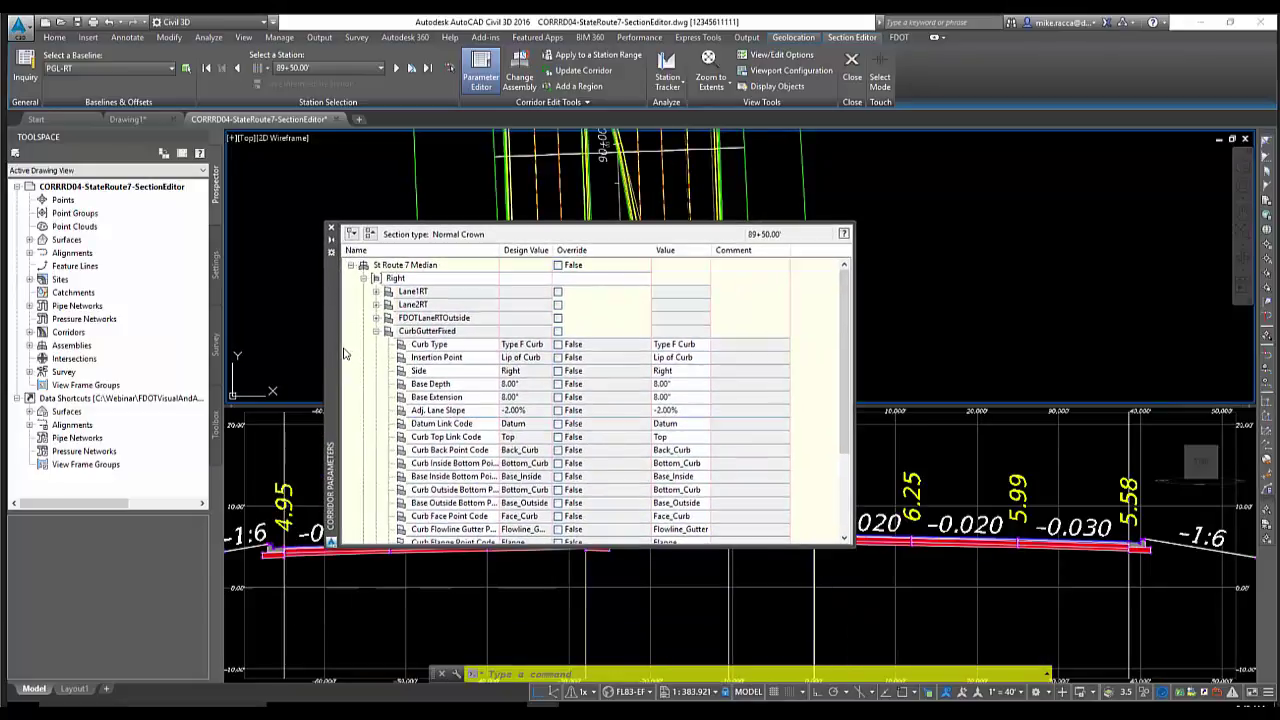
click(332, 230)
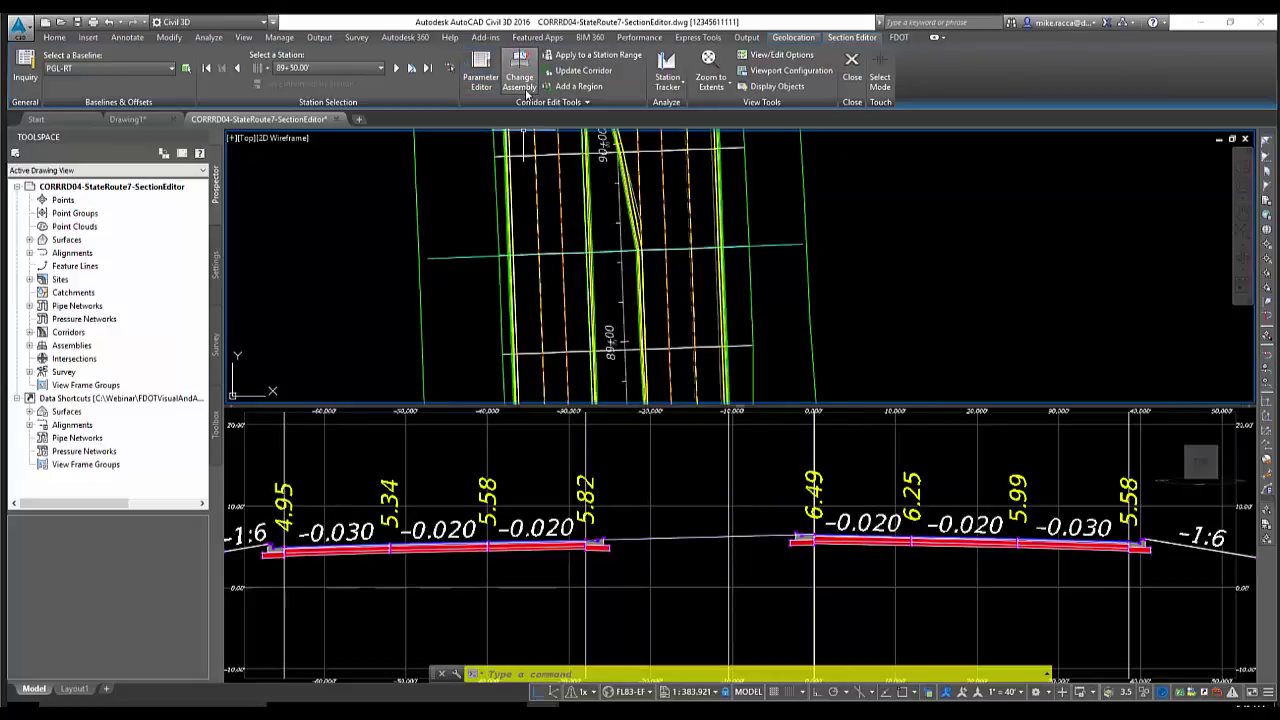
click(527, 88)
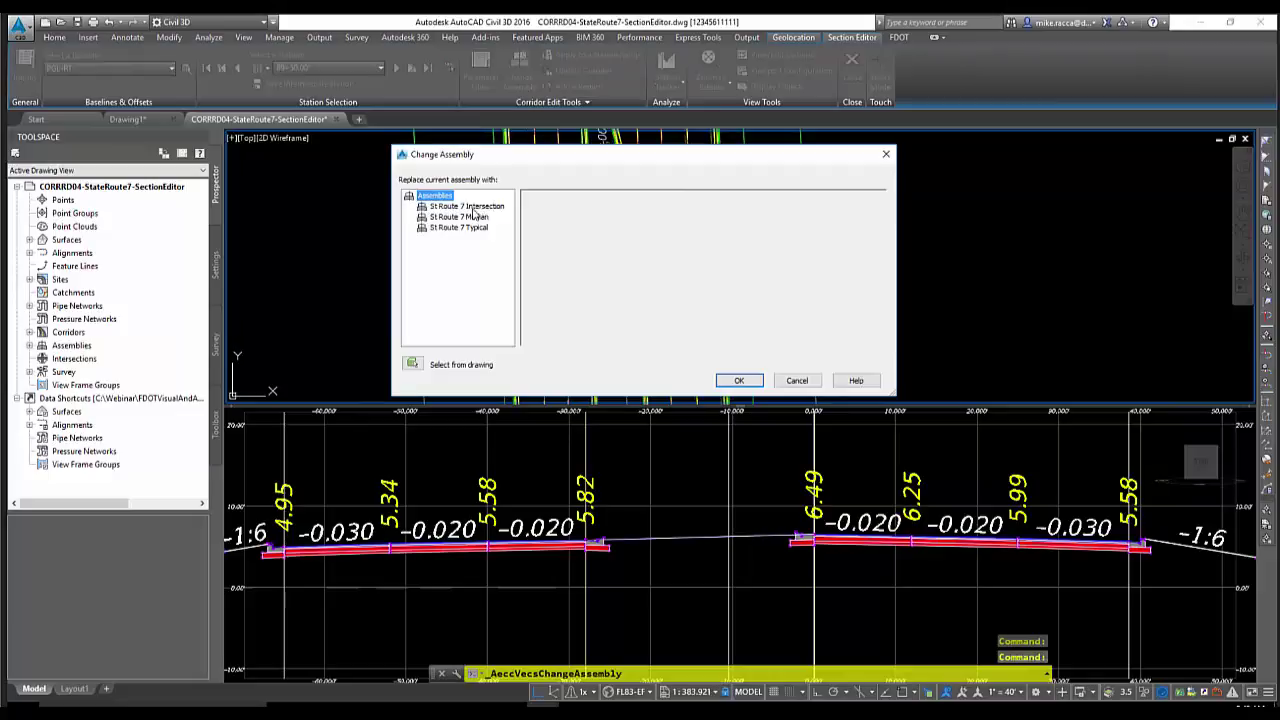
click(474, 207)
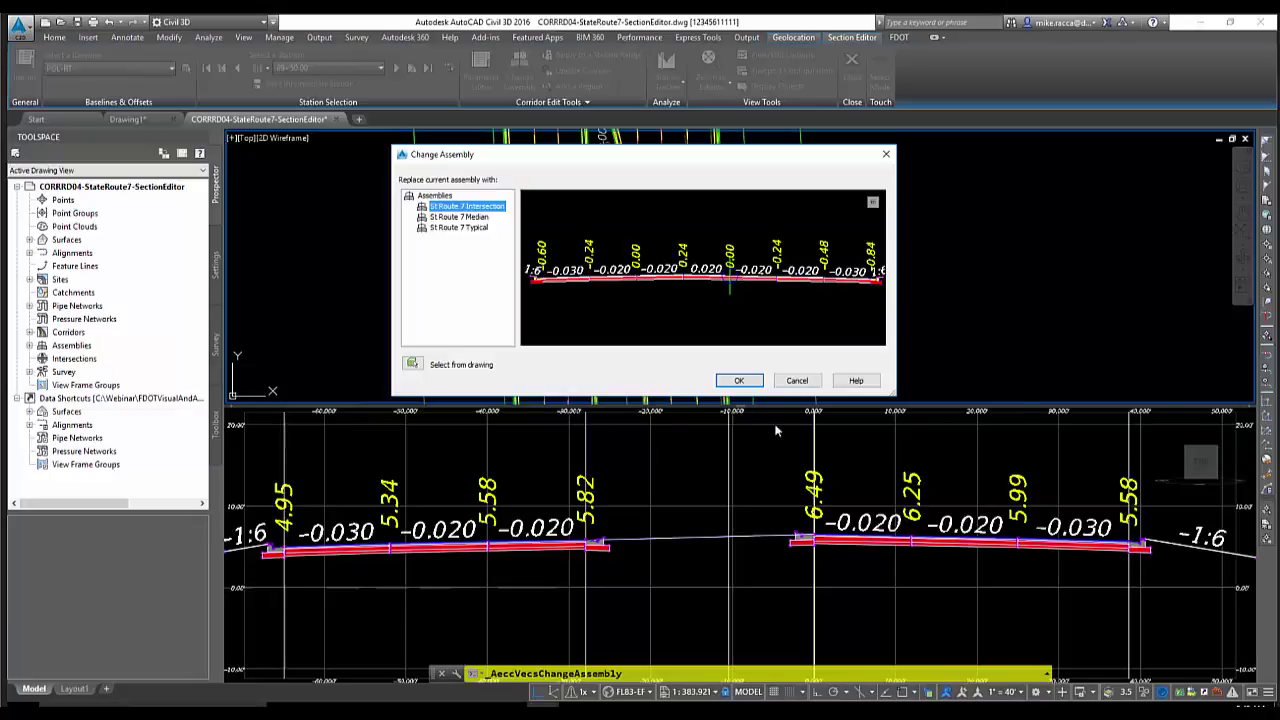
click(477, 216)
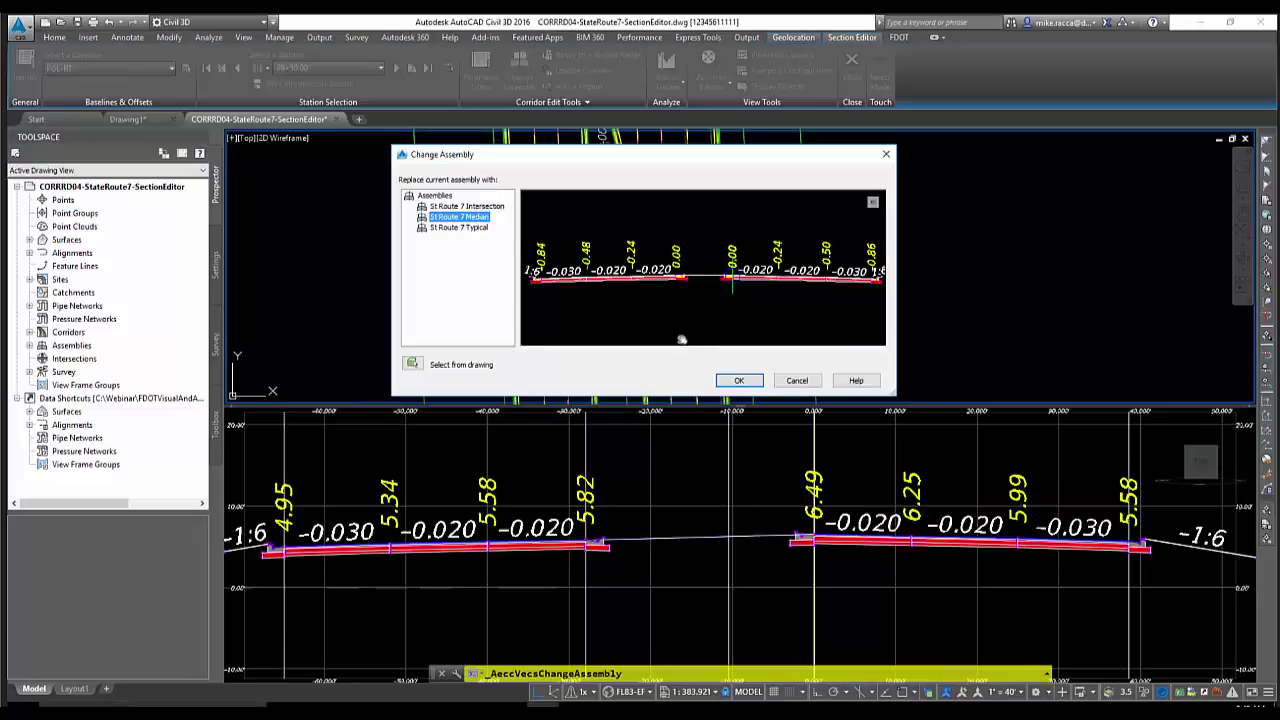
click(797, 381)
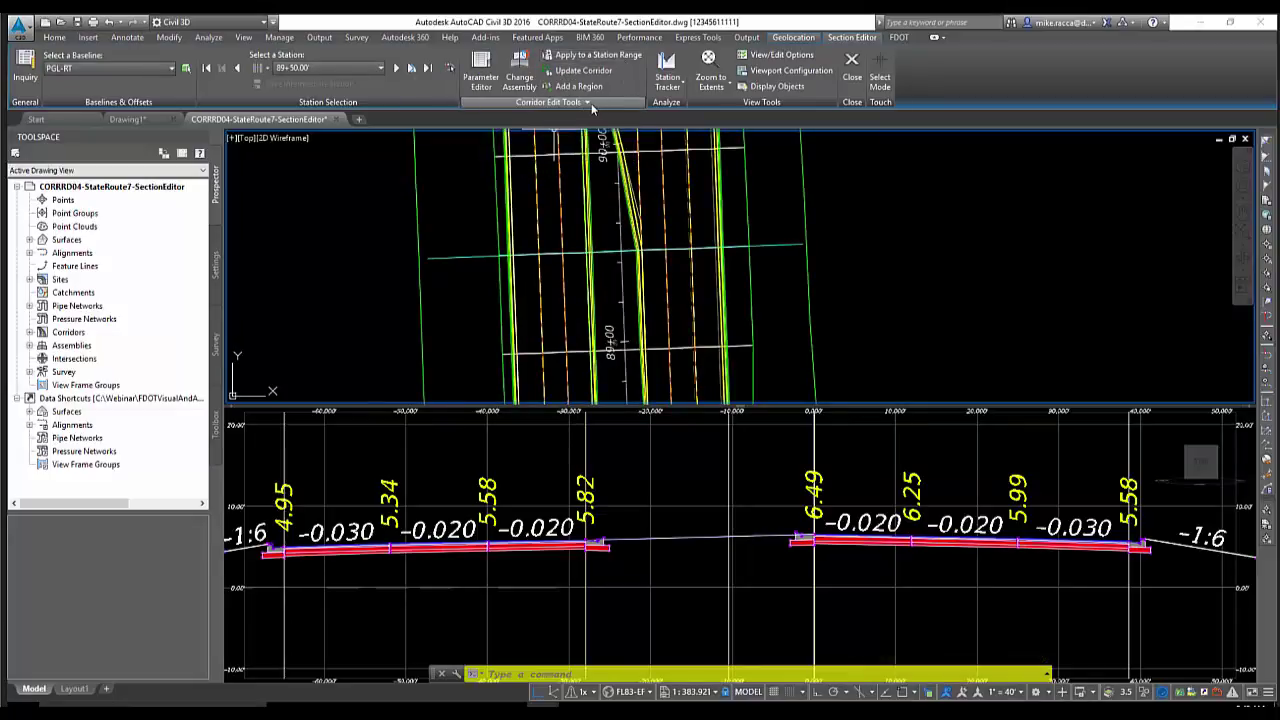
Set the Station Tracker to All Viewports from Corridor Edit Tools
click(588, 102)
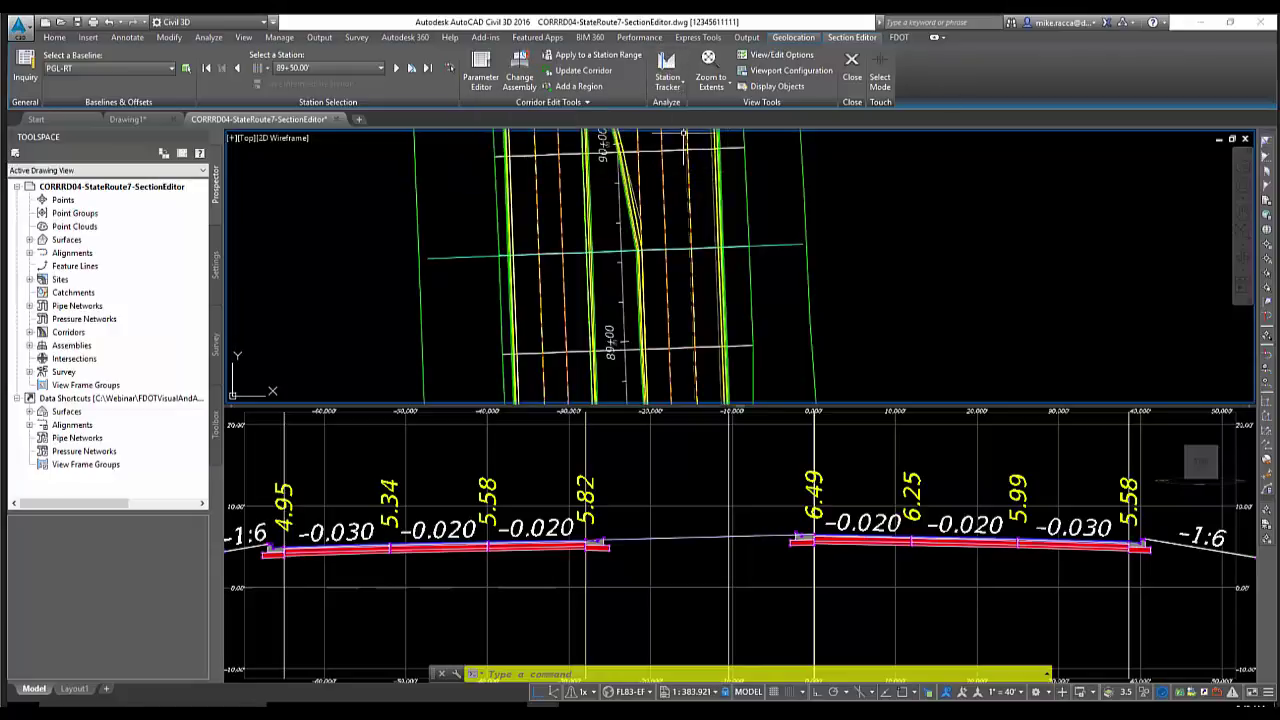
click(668, 90)
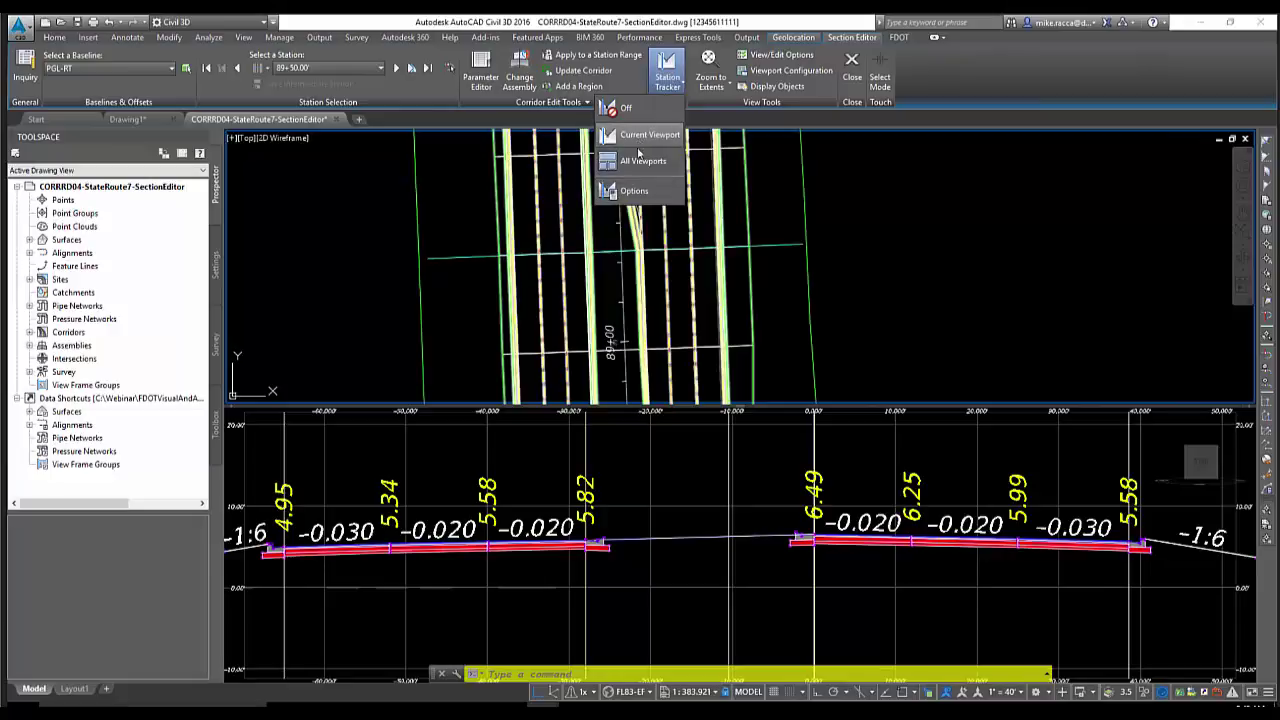
click(636, 163)
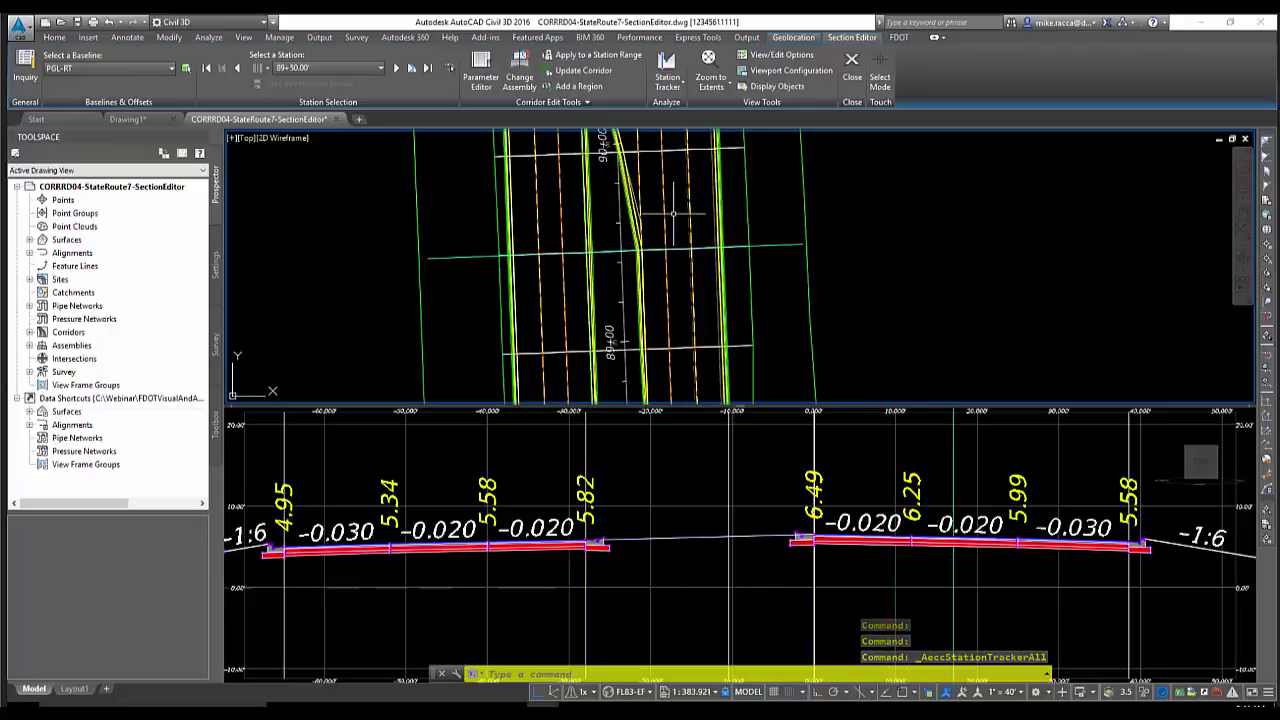
mouse_move(675, 213)
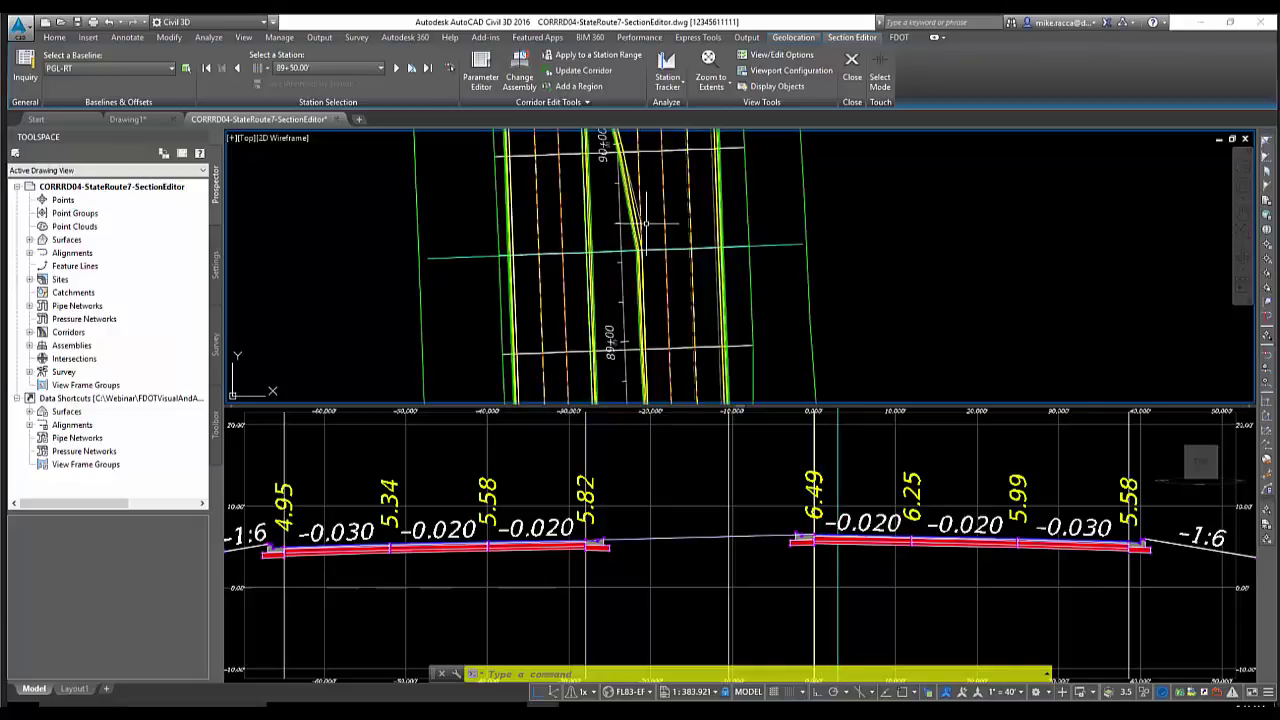
Zoom out and pan the plan view along a wider stretch of the corridor
scroll(648, 214, down, 4)
scroll(640, 232, down, 4)
middle_drag(640, 232, 355, 262)
scroll(443, 275, up, 2)
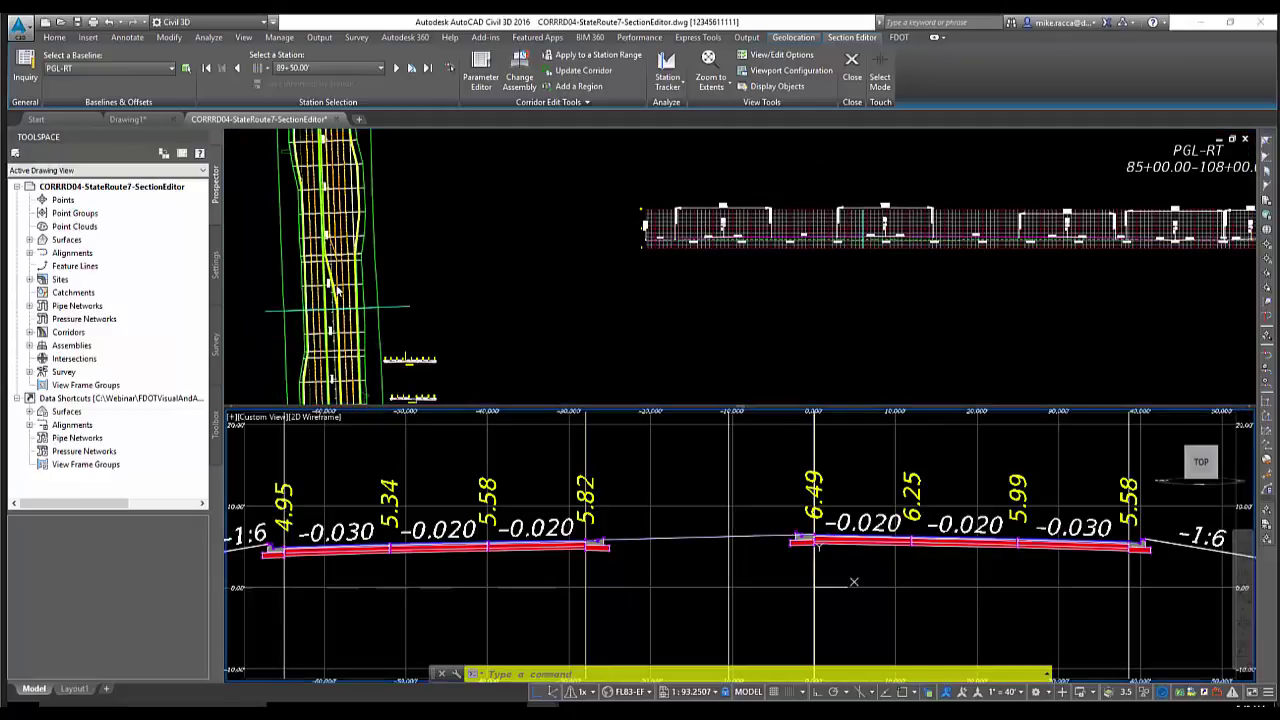
Zoom the section view in on the right pavement edge and advance to station 90+00.00
middle_drag(326, 290, 657, 289)
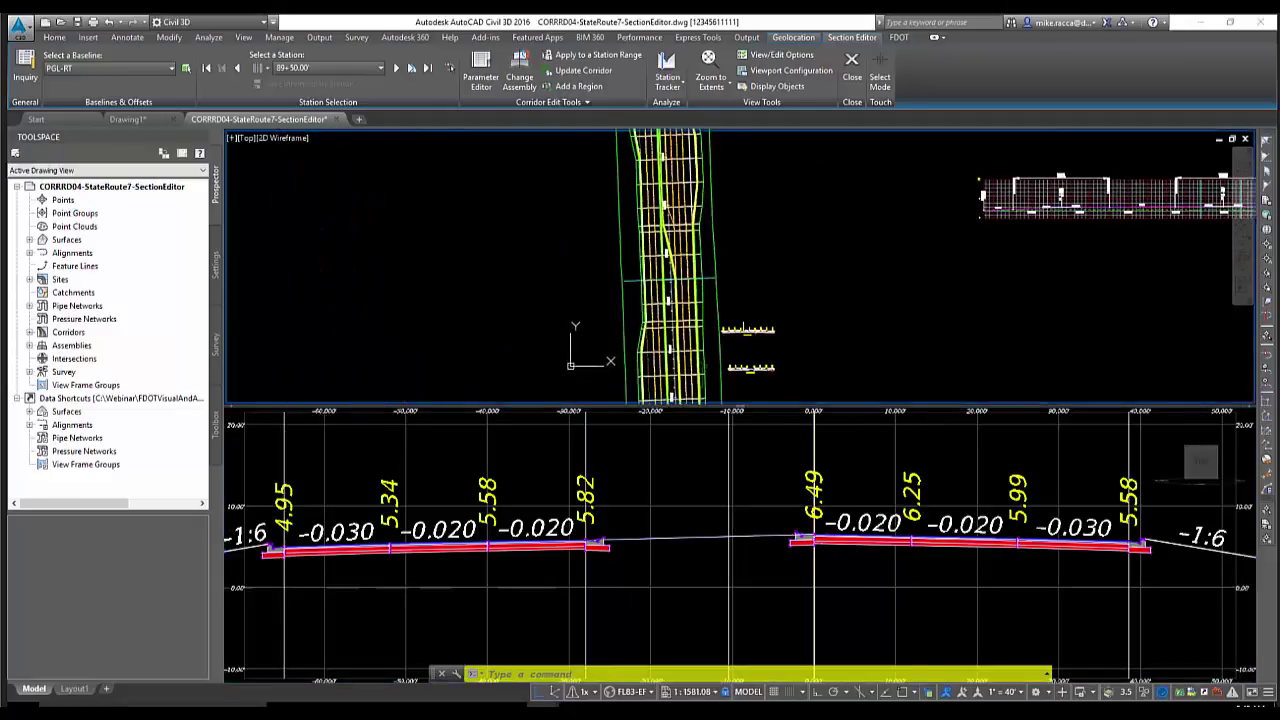
scroll(665, 287, up, 2)
scroll(665, 287, up, 2)
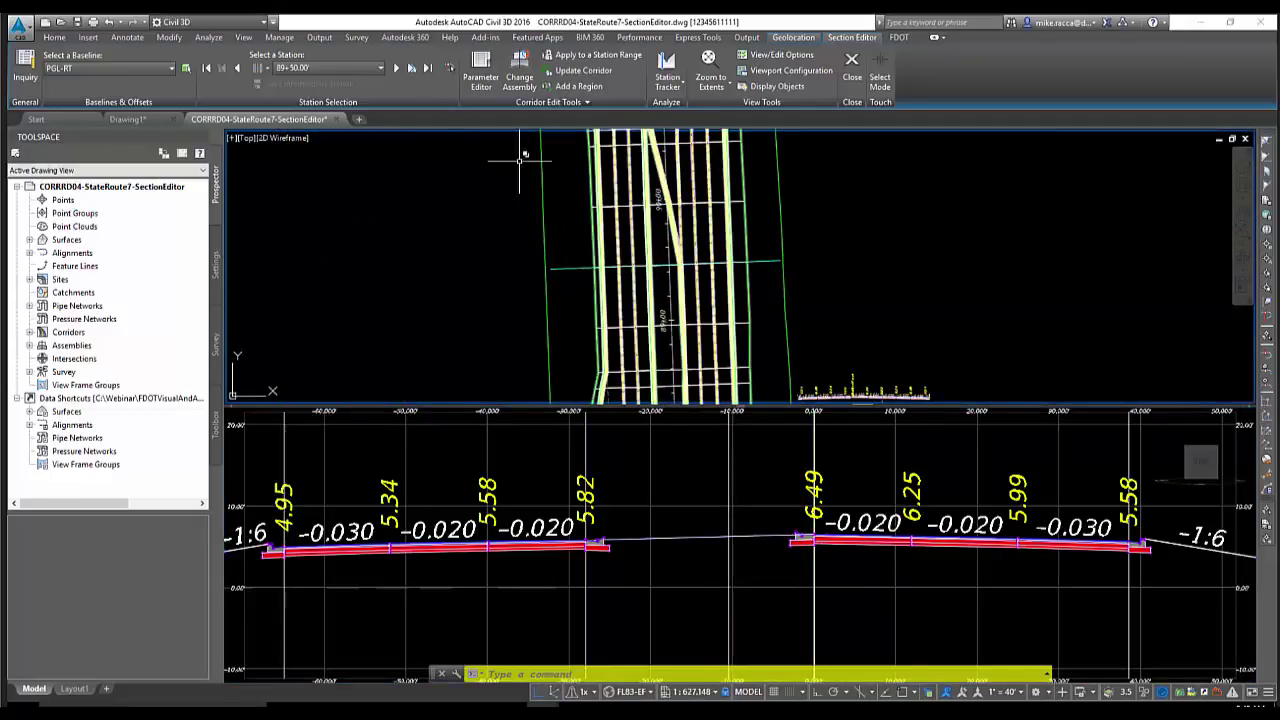
click(840, 488)
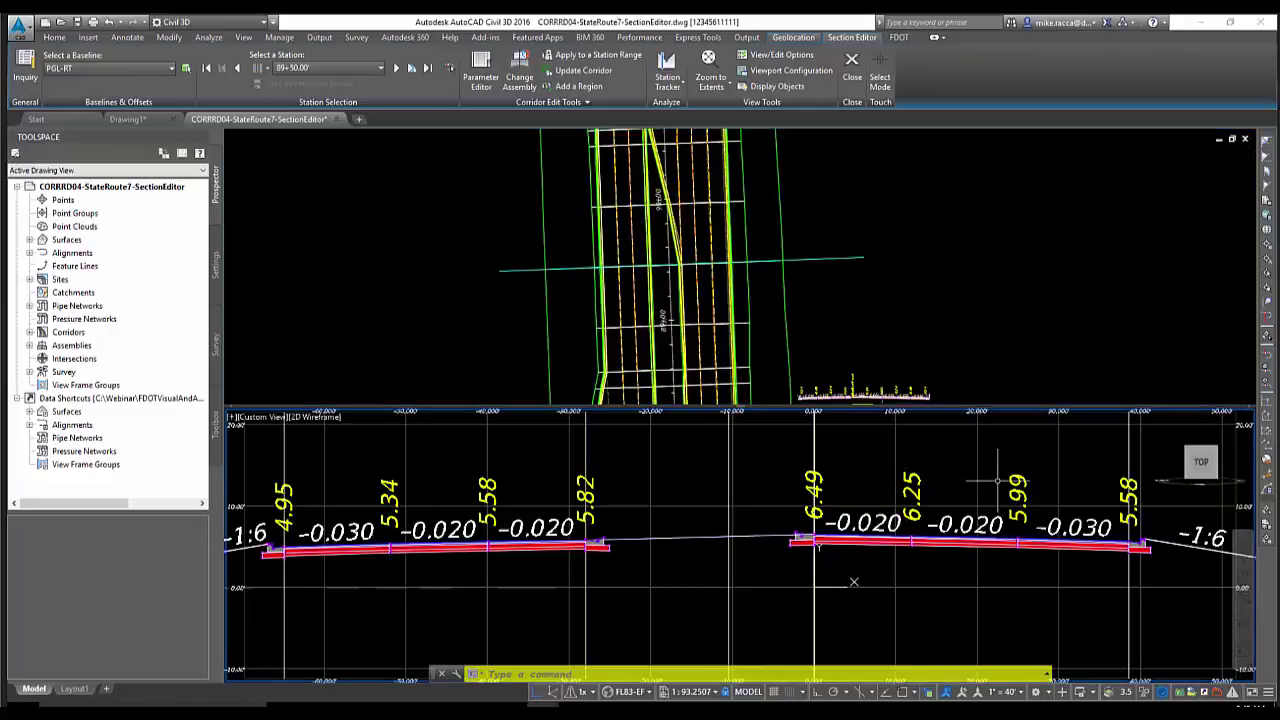
middle_drag(853, 581, 508, 552)
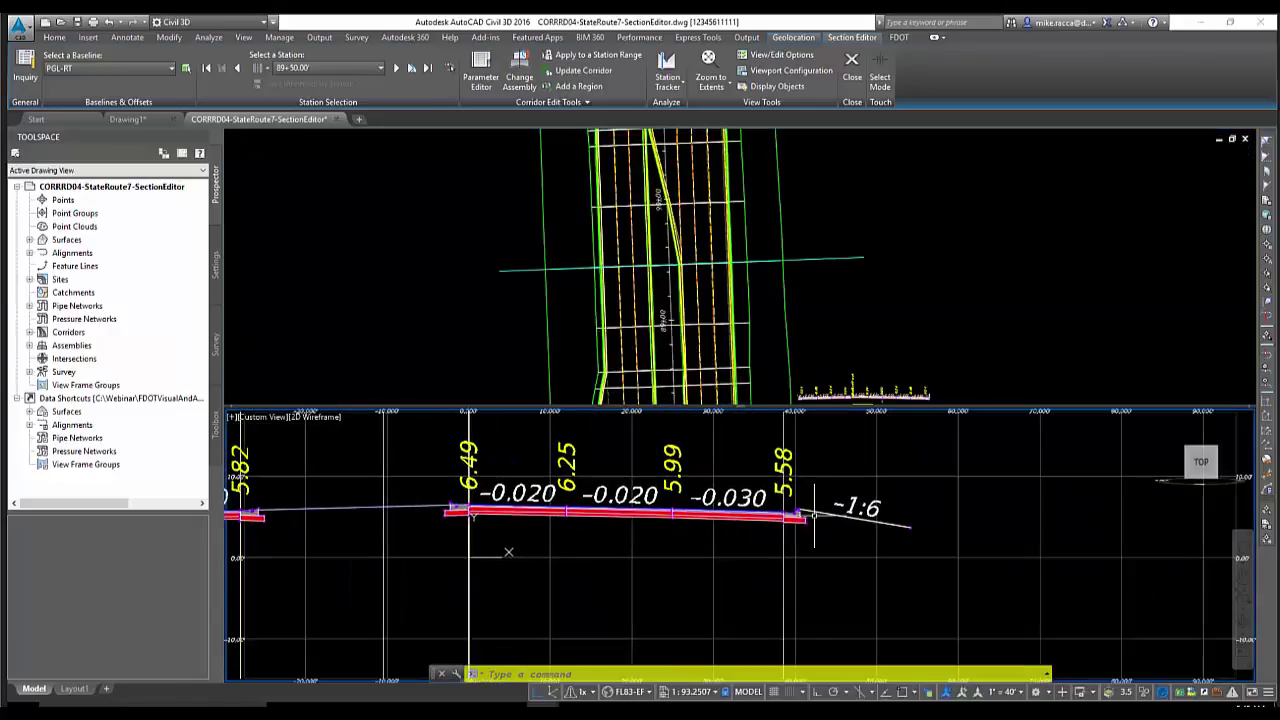
scroll(798, 515, up, 2)
scroll(770, 515, up, 2)
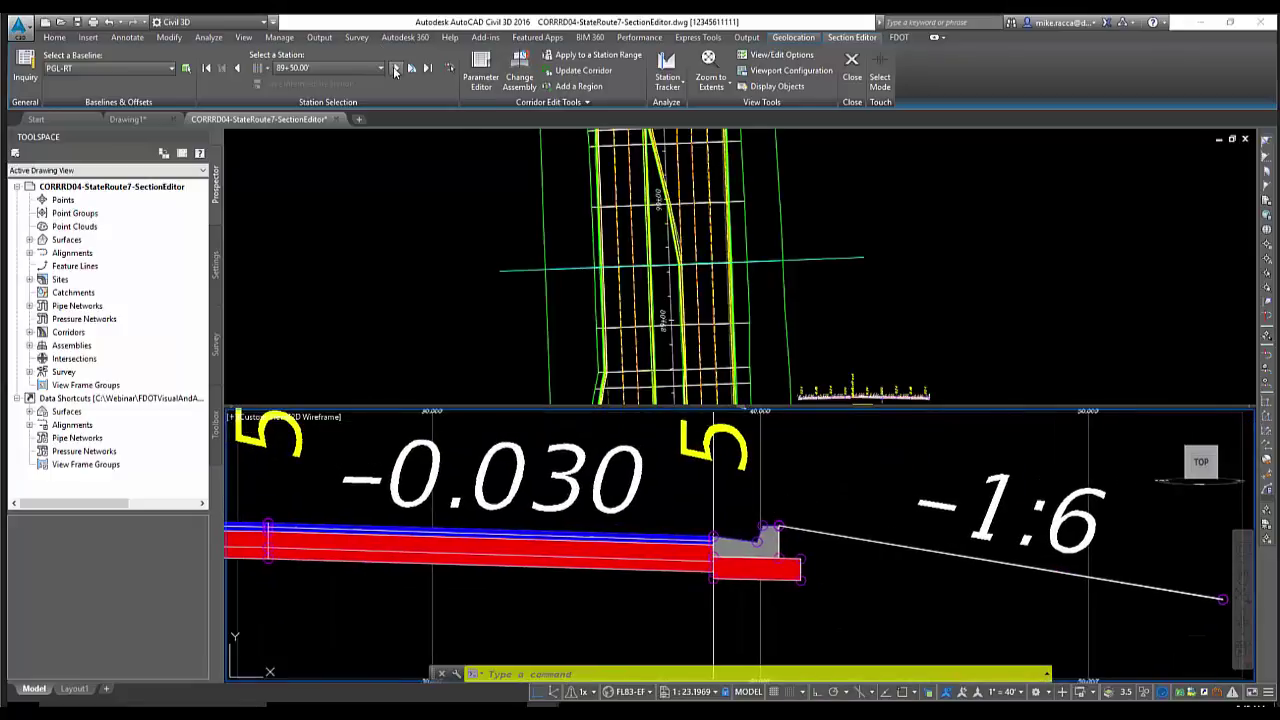
click(396, 70)
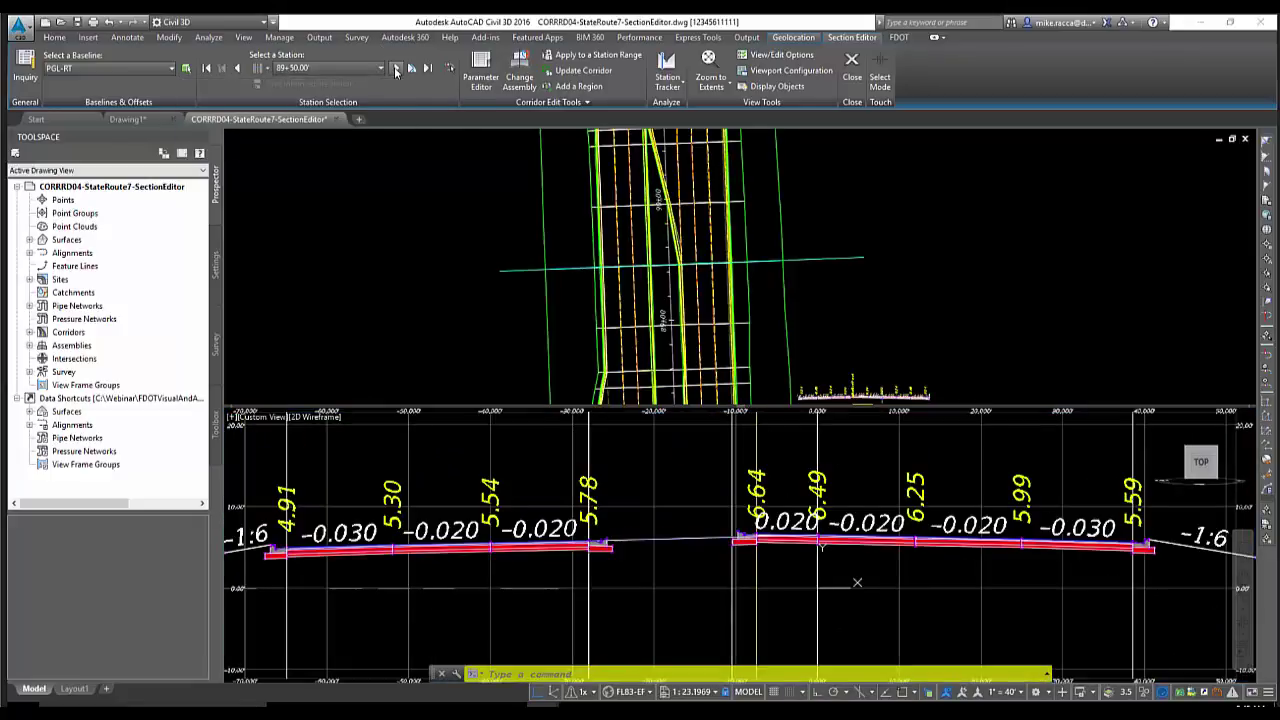
click(396, 70)
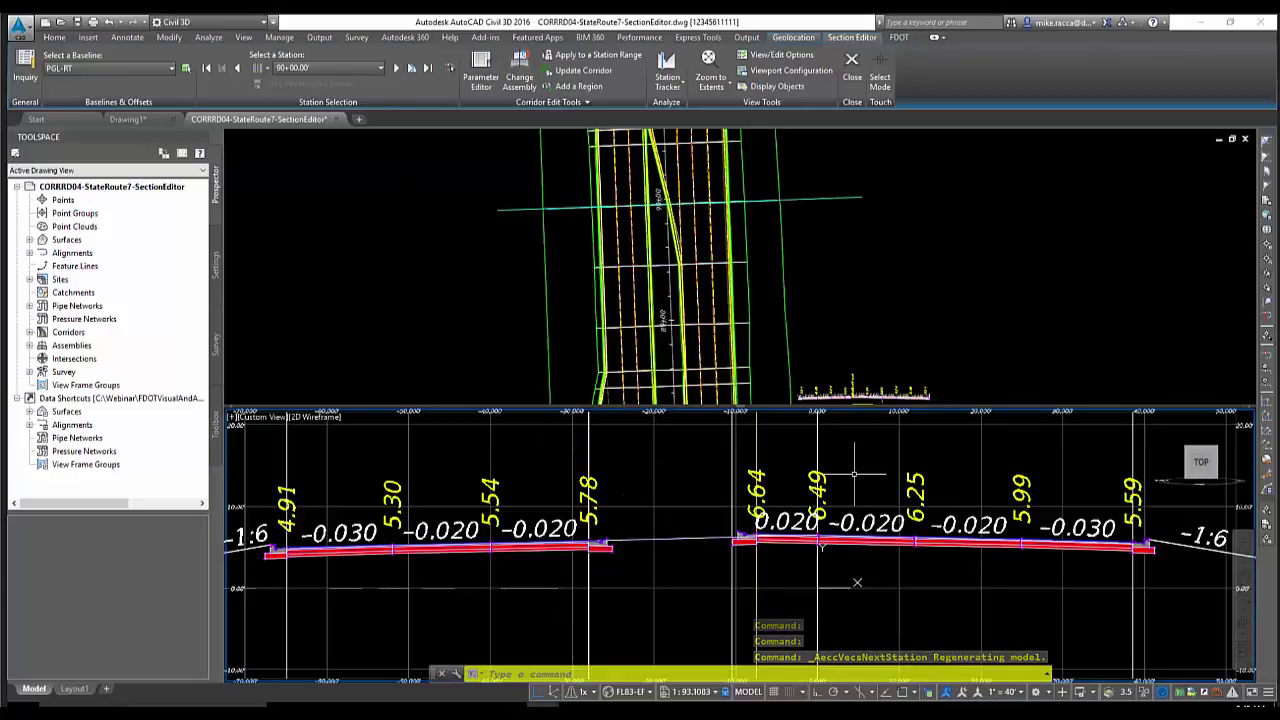
Recentre the section and lock the zoom to the current offset and elevation
middle_drag(851, 473, 460, 456)
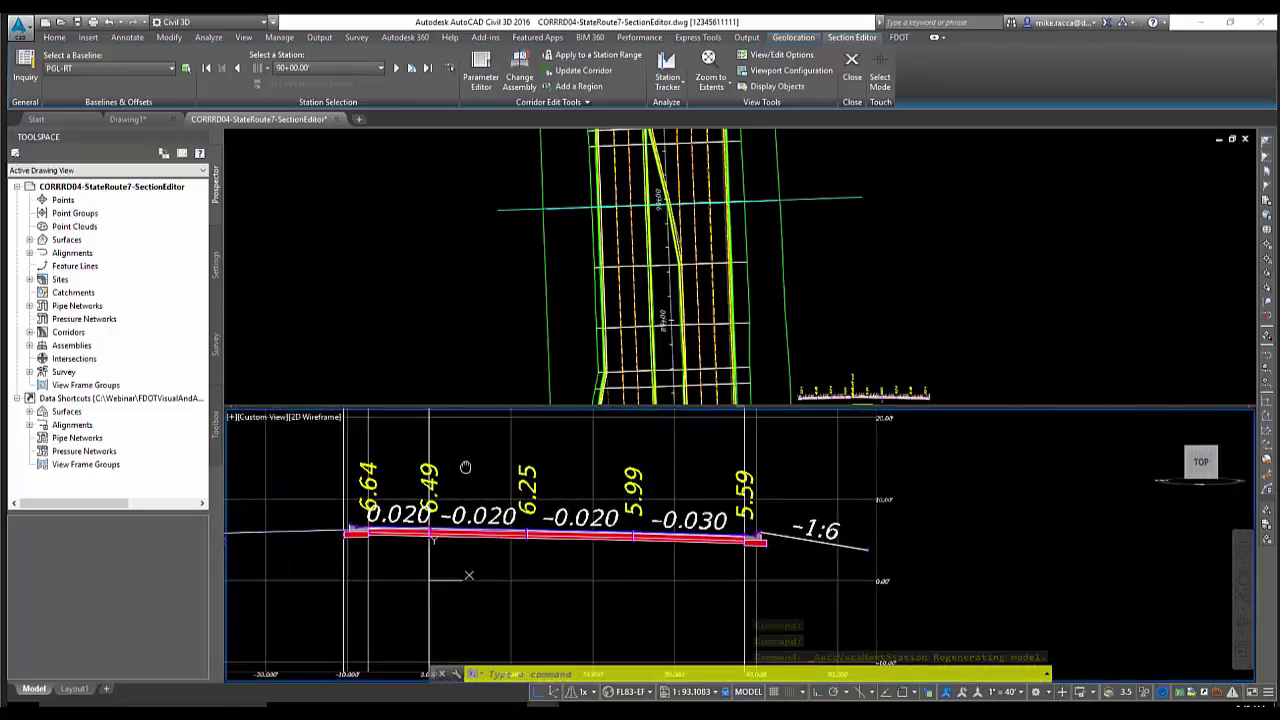
scroll(745, 530, up, 2)
scroll(800, 540, up, 4)
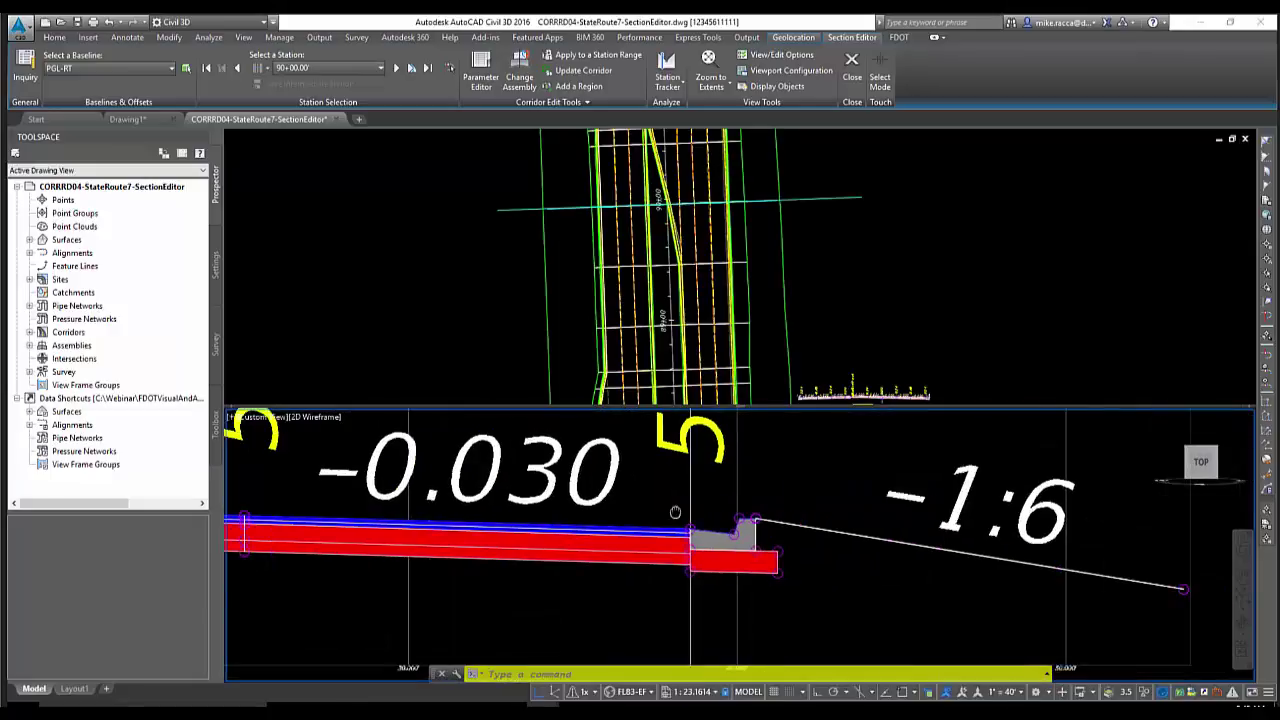
click(714, 86)
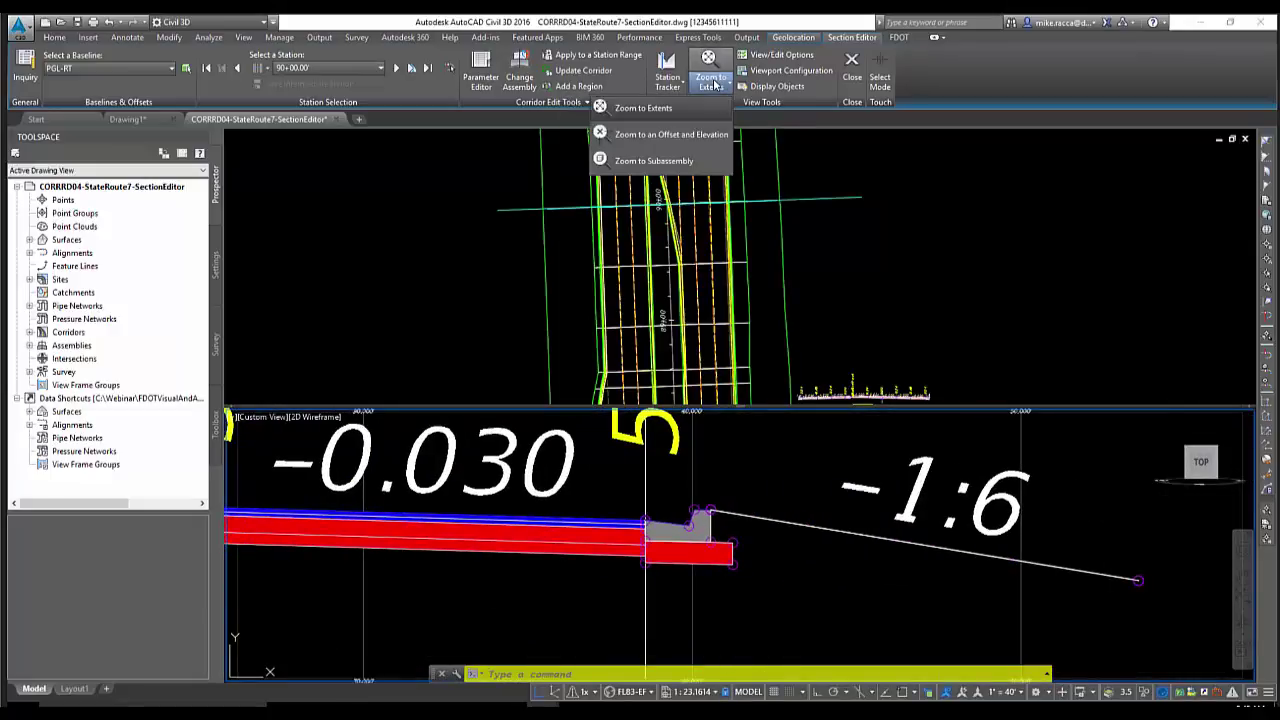
click(663, 135)
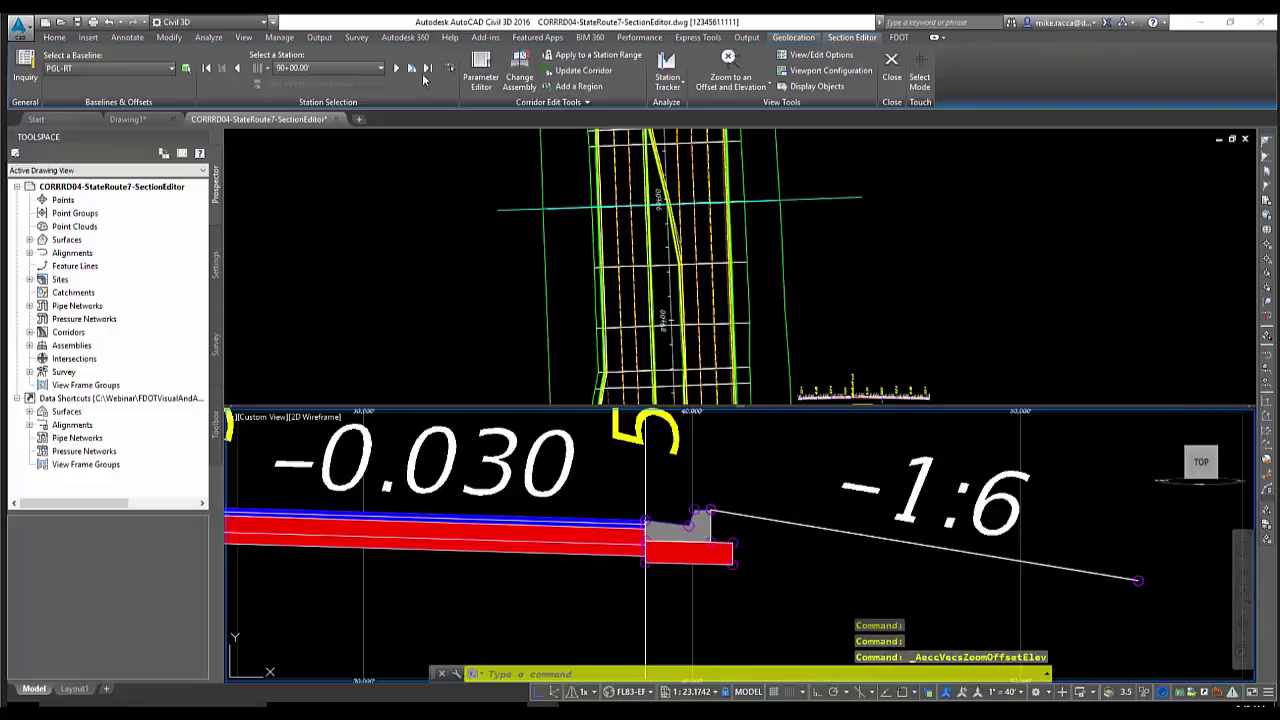
Step back to 88+63.28 and forward to 90+50.00, then zoom to extents
click(396, 68)
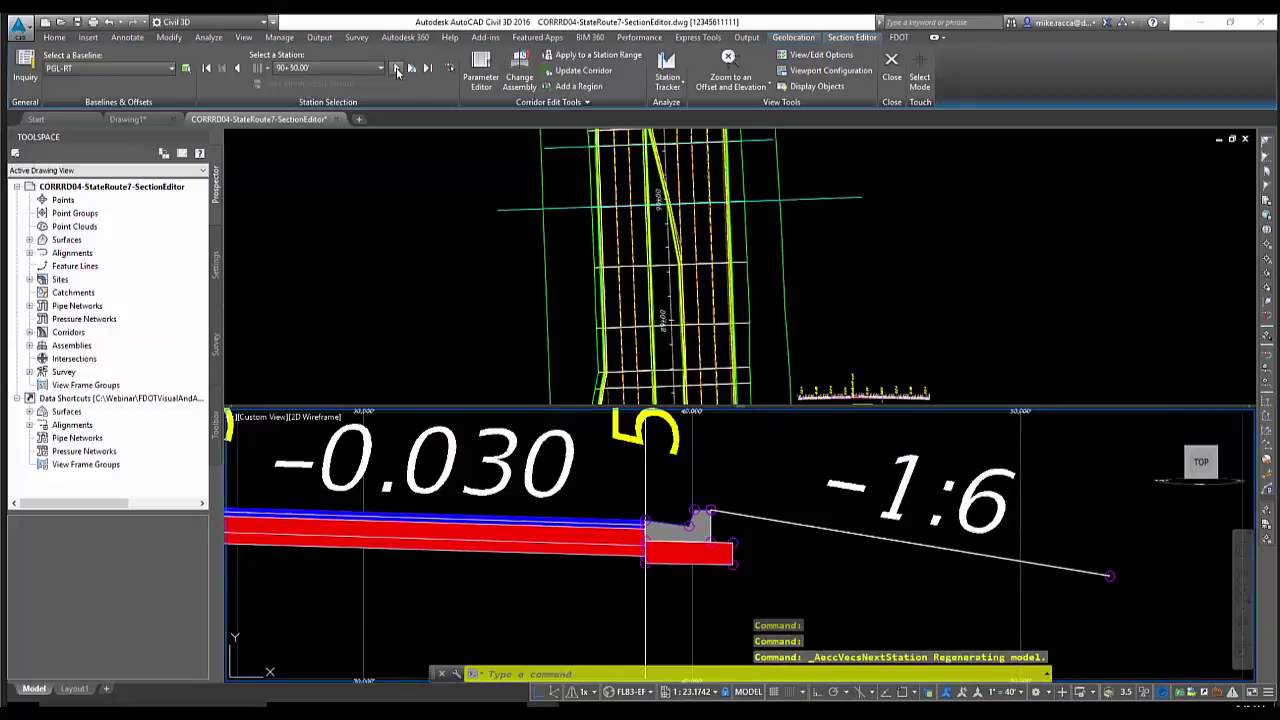
click(238, 68)
click(238, 70)
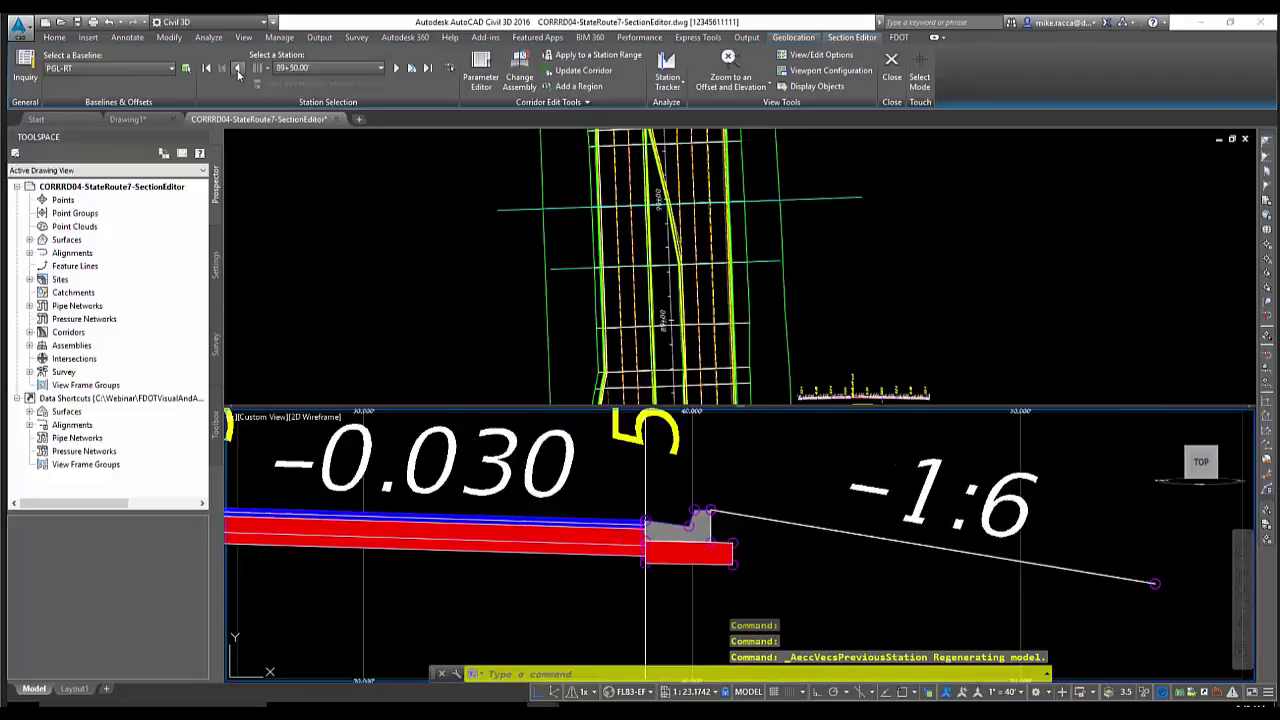
click(239, 72)
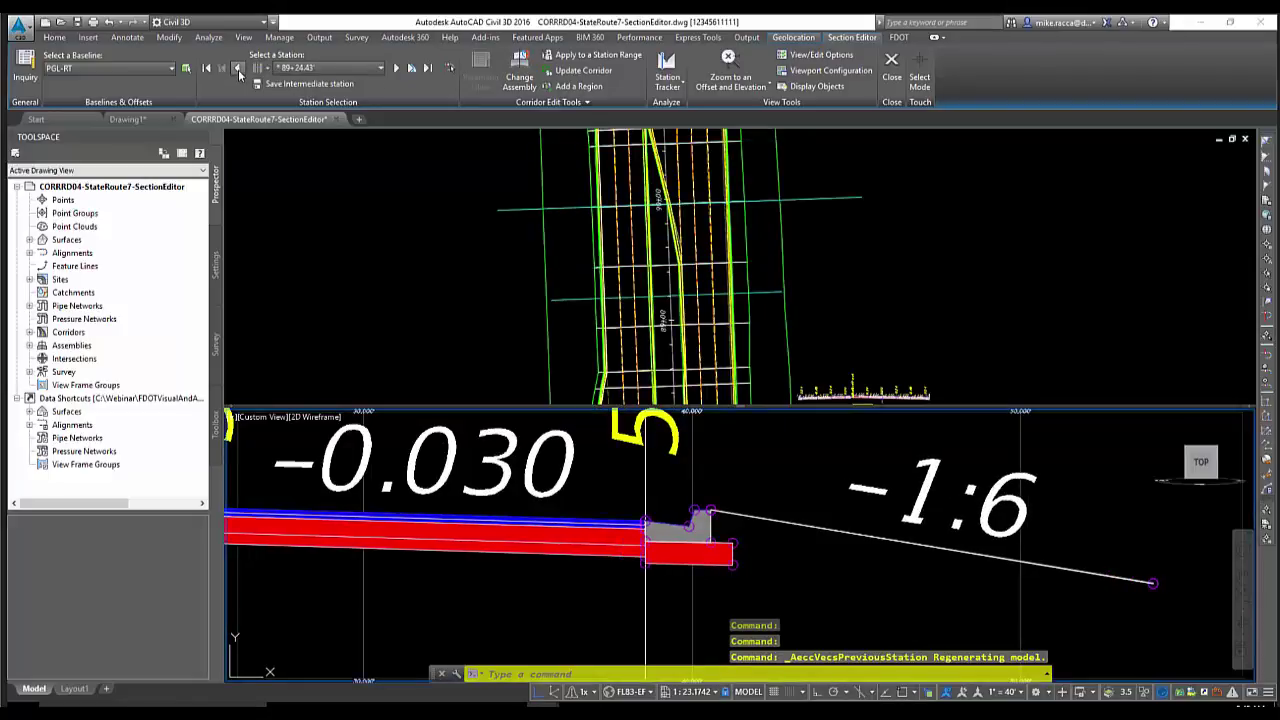
click(238, 69)
click(238, 70)
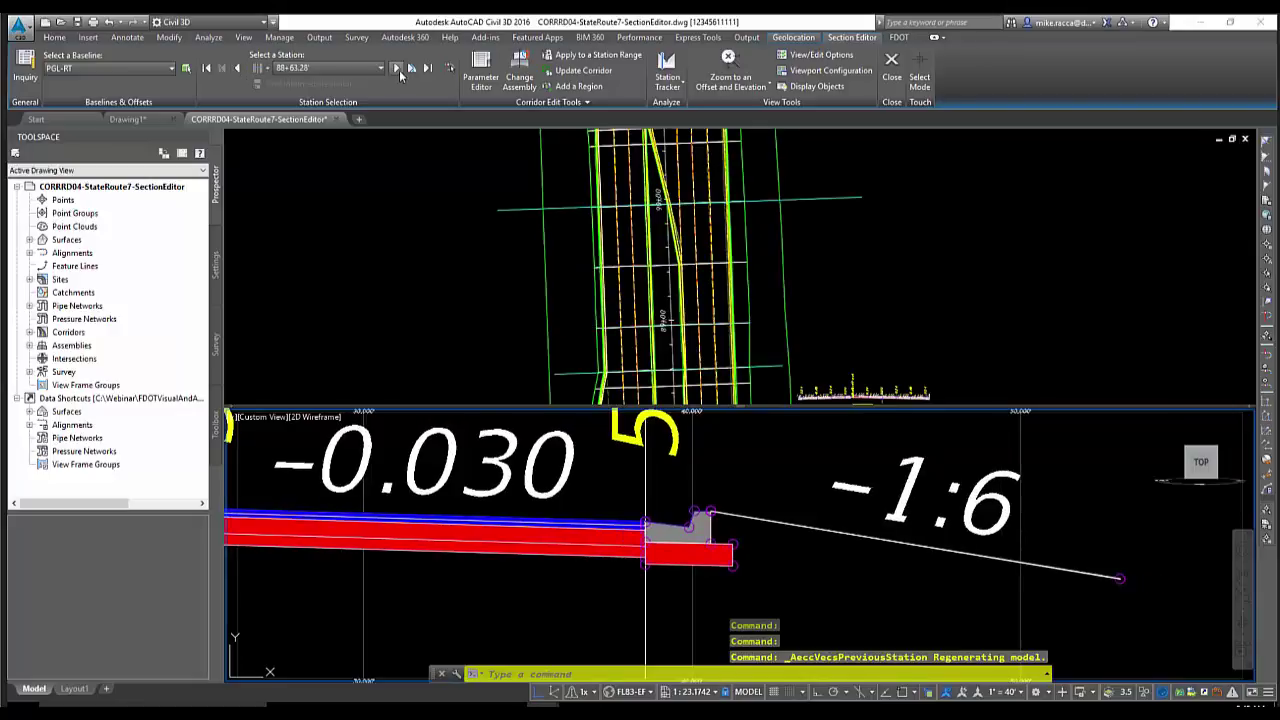
click(397, 69)
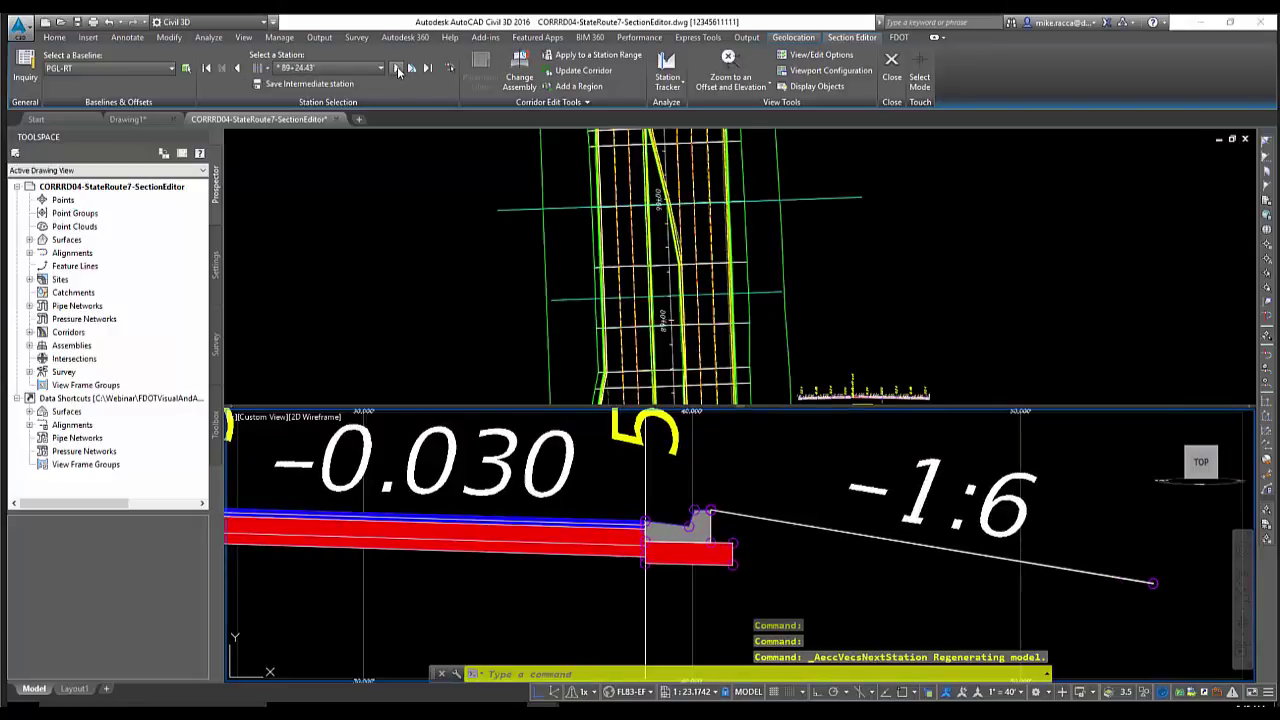
click(397, 69)
click(397, 69)
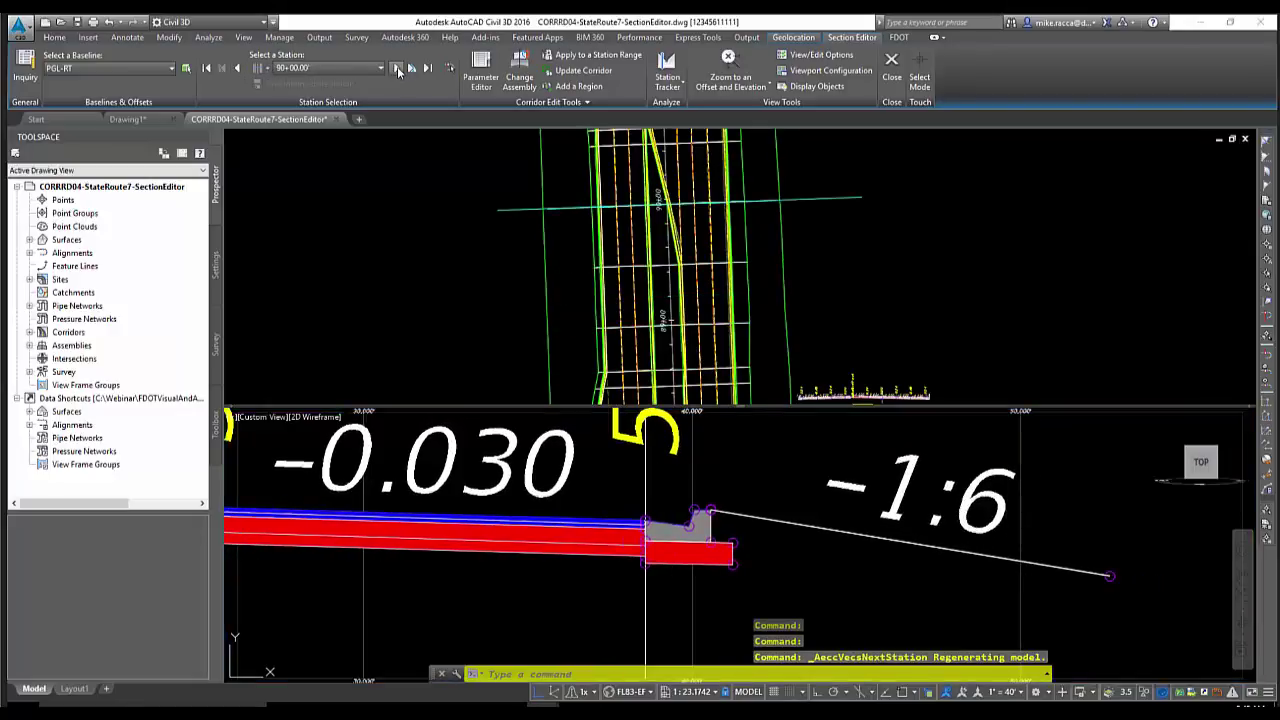
click(738, 94)
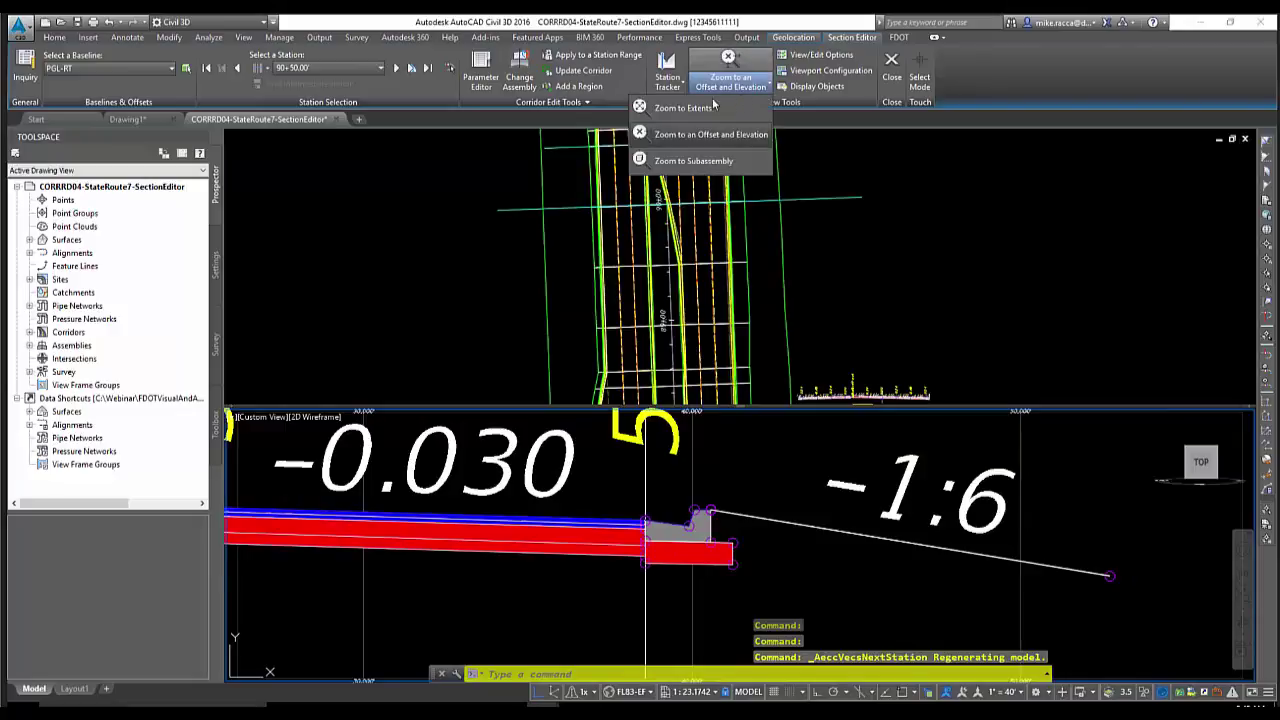
click(698, 107)
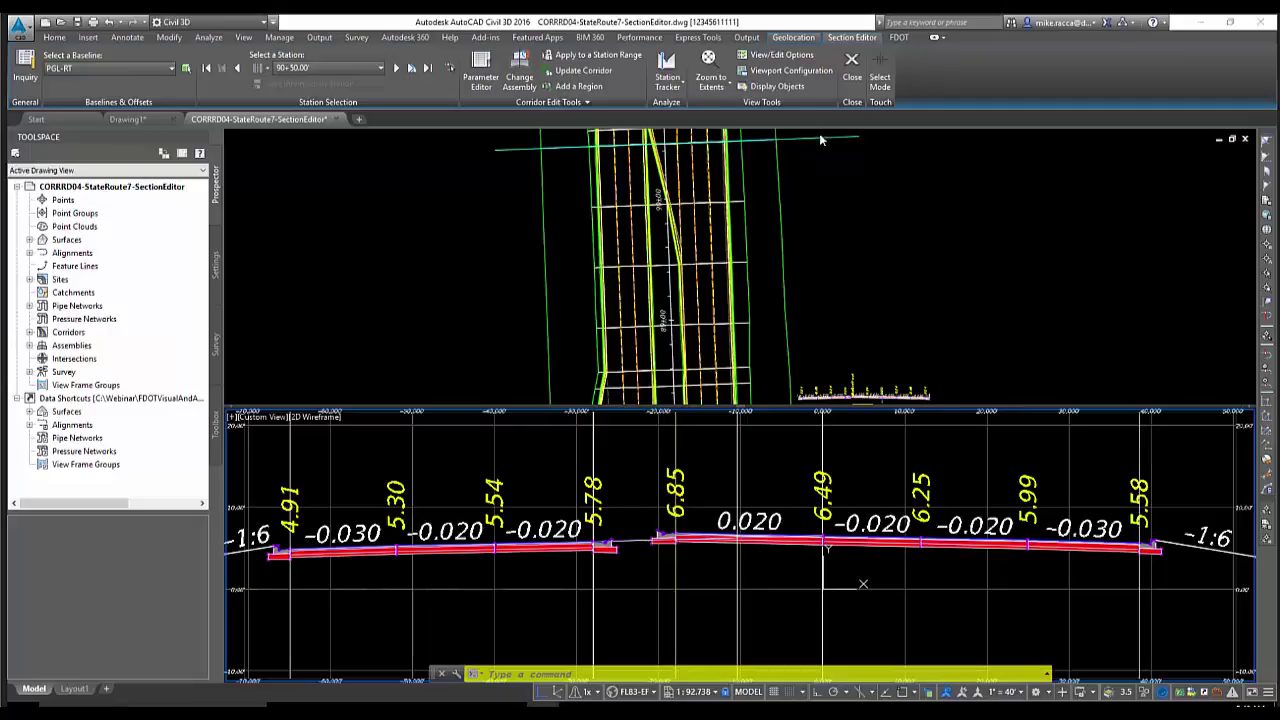
Review the View/Edit section options, cancel without changes, and close the Section Editor
click(799, 56)
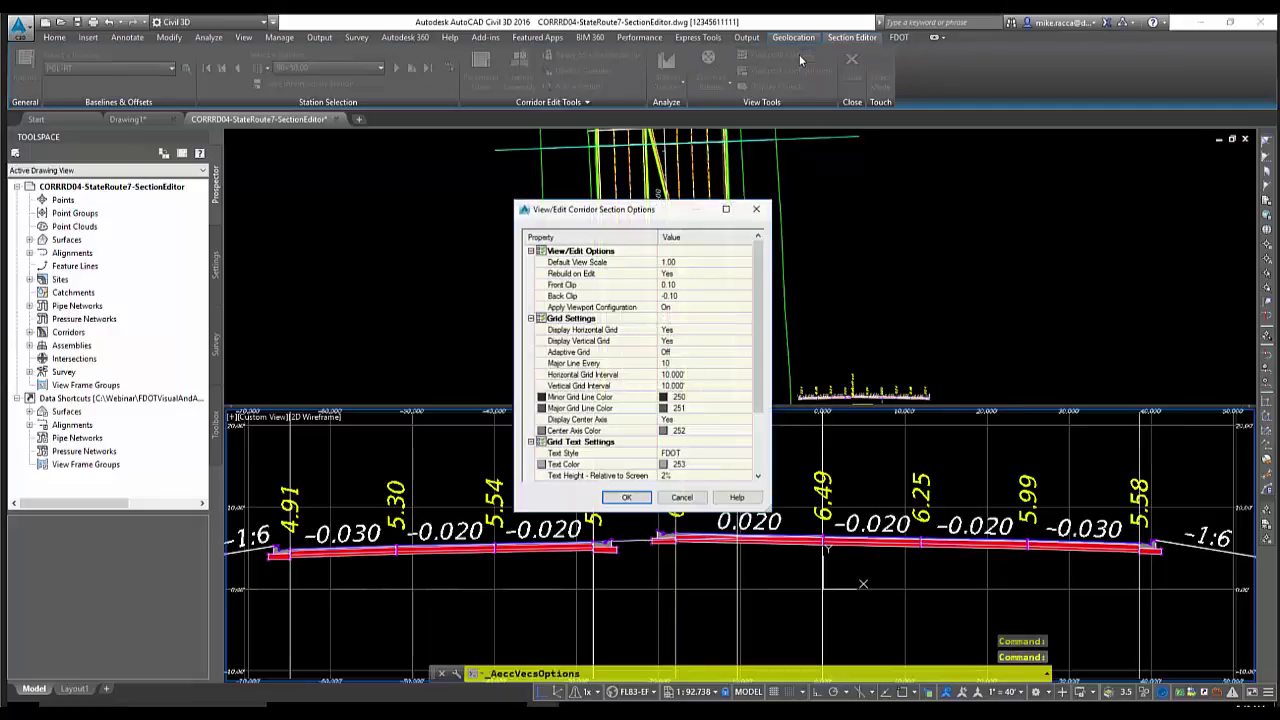
scroll(604, 352, down, 2)
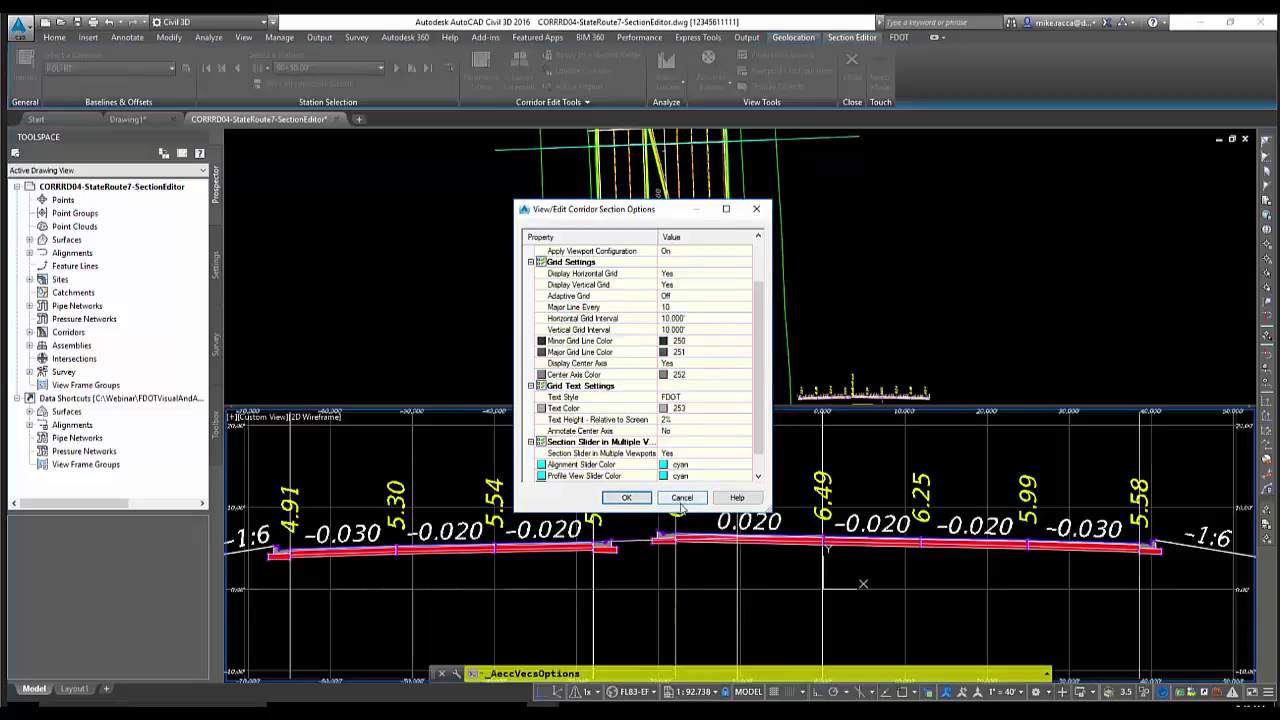
click(681, 498)
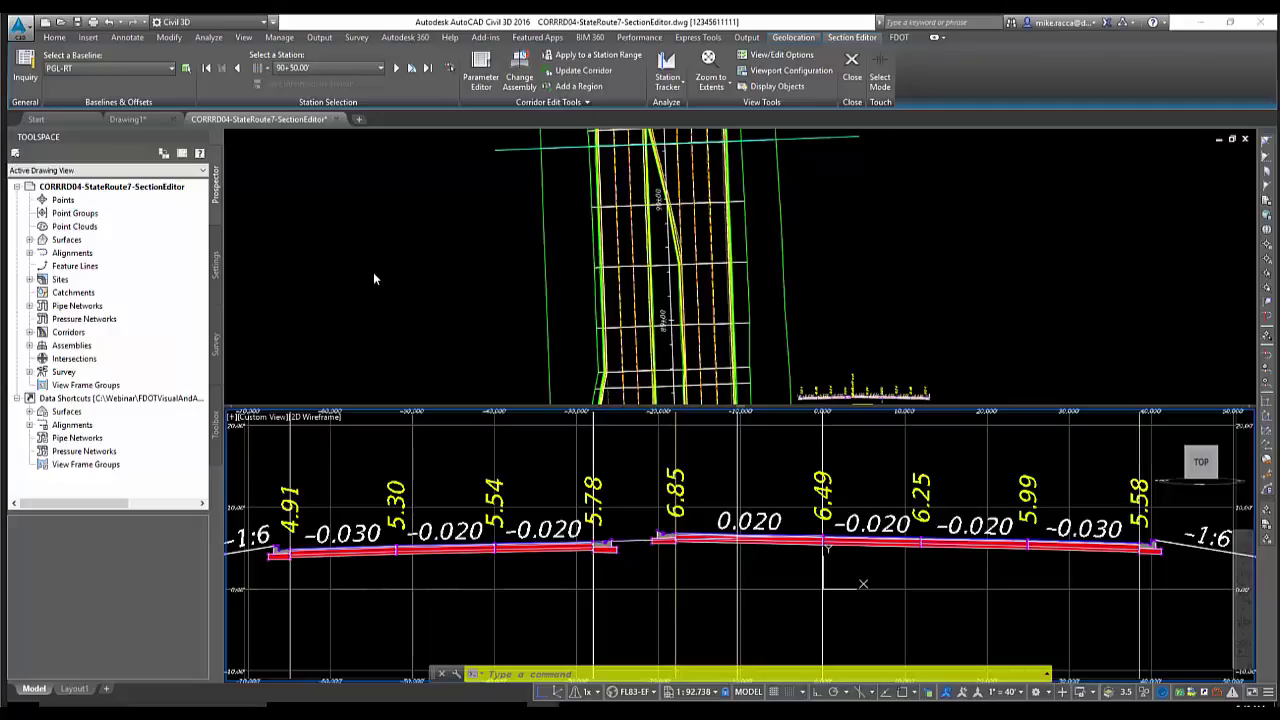
click(852, 65)
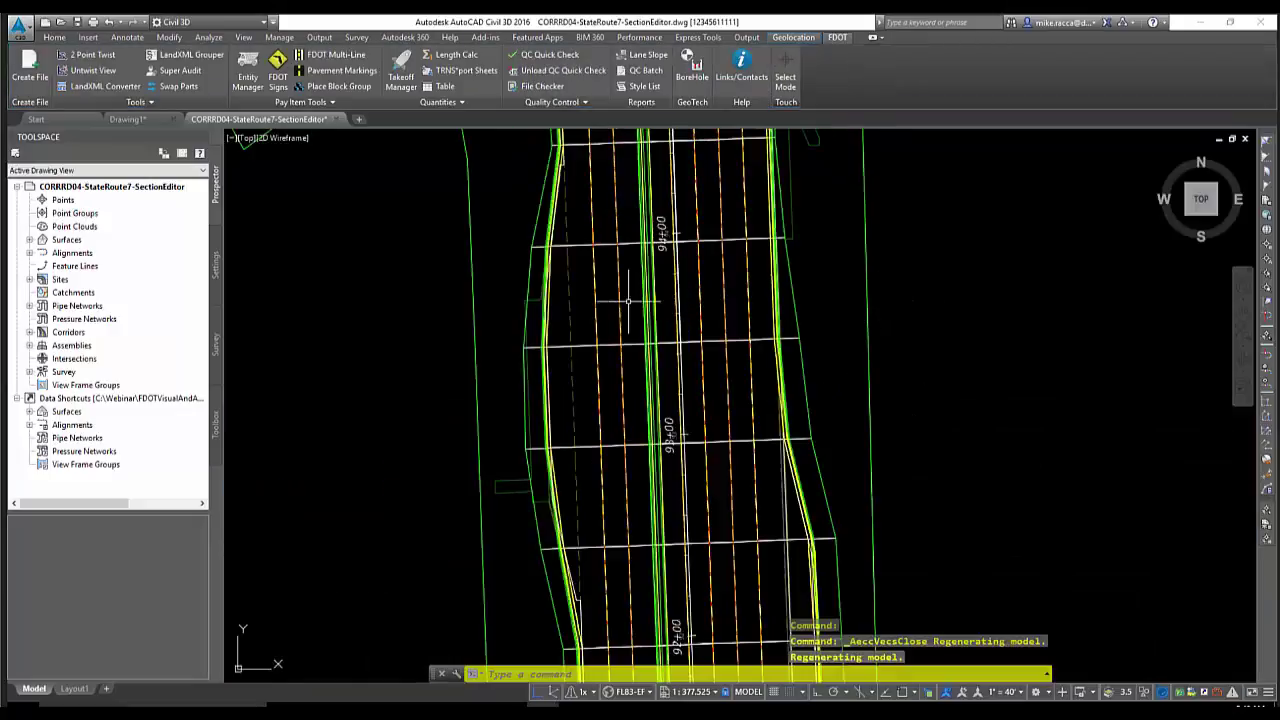
Pan to free space left of the corridor and draw one diagonal LINE segment
mouse_move(625, 300)
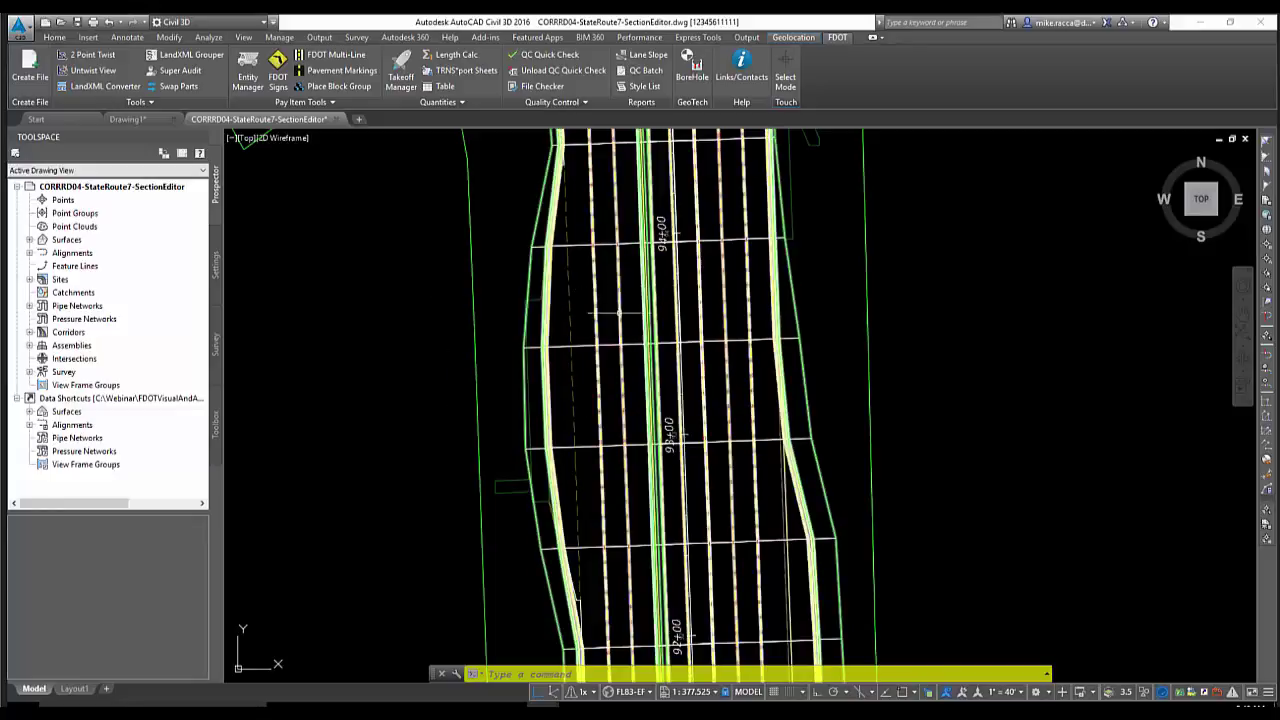
middle_drag(488, 380, 694, 366)
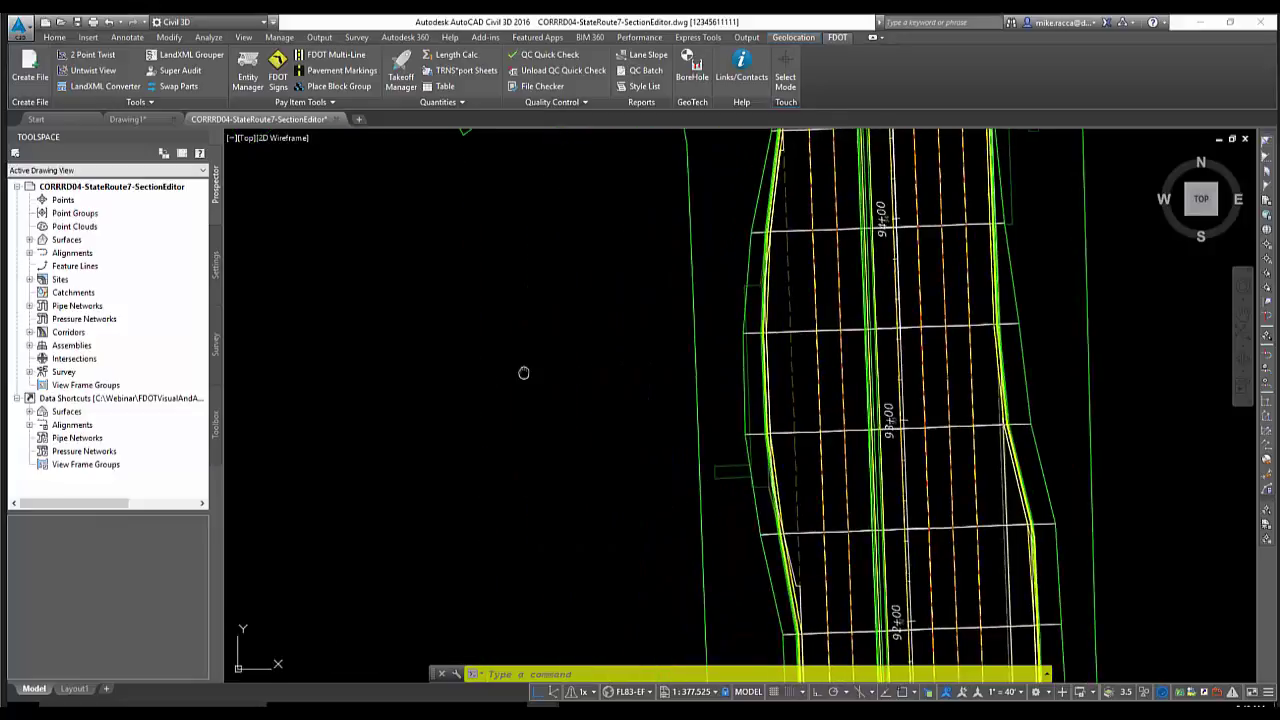
middle_drag(523, 371, 671, 417)
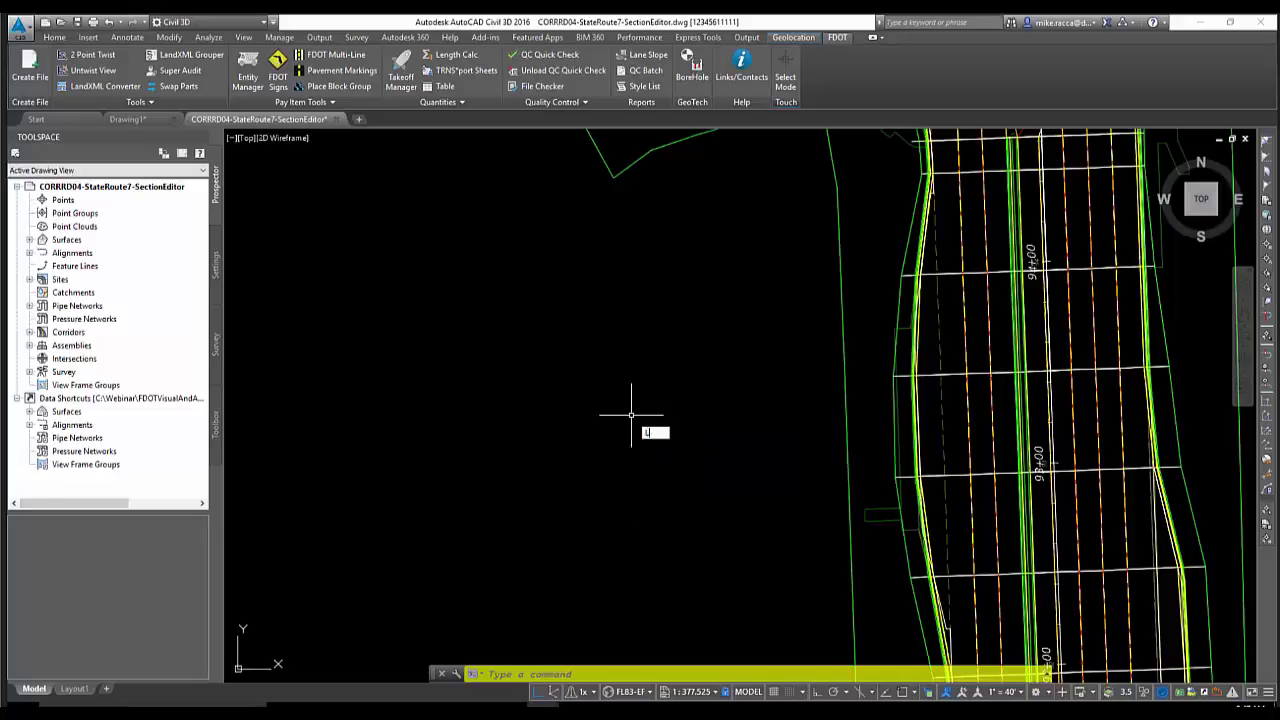
key(Return)
click(660, 345)
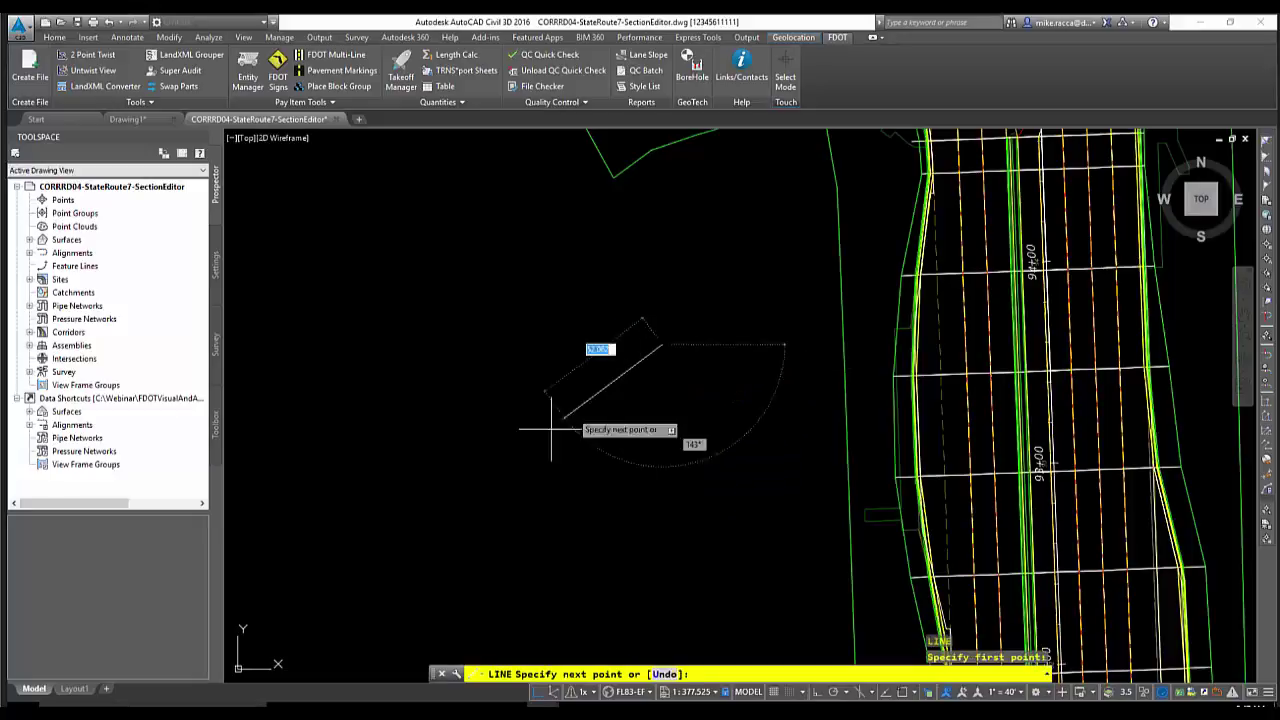
click(393, 522)
right_click(345, 355)
click(383, 363)
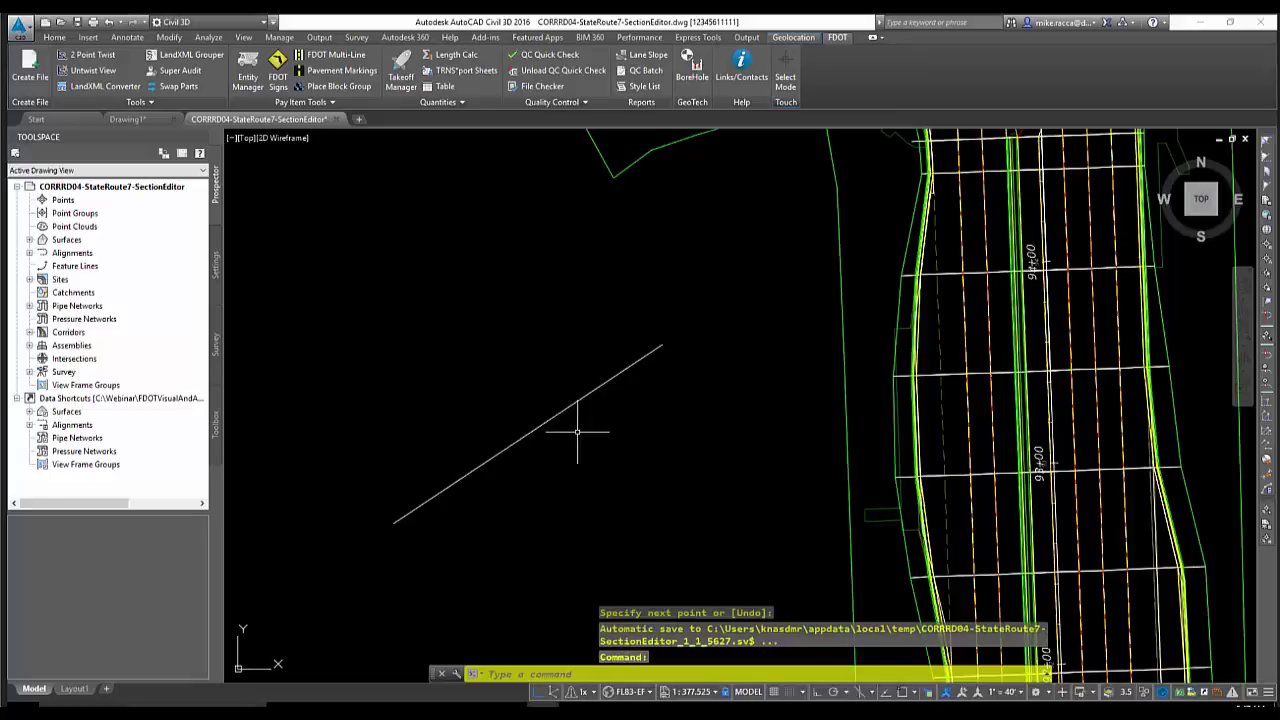
scroll(560, 423, up, 3)
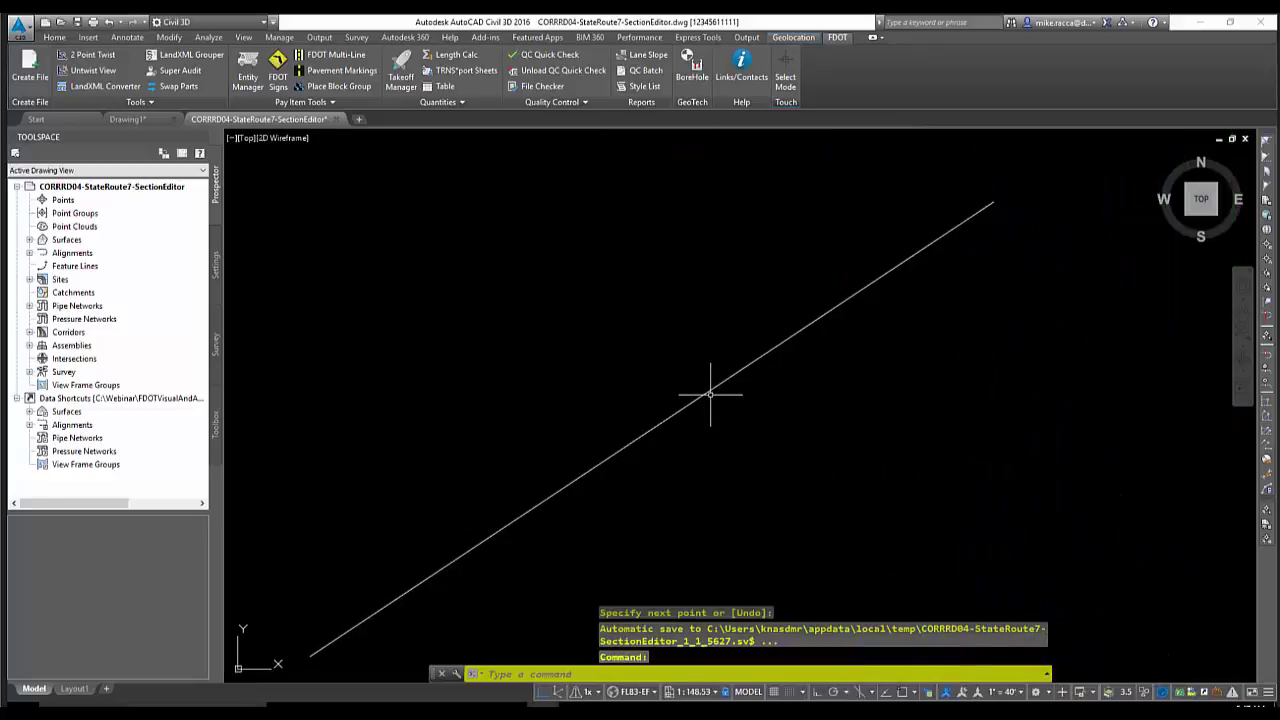
scroll(710, 395, down, 2)
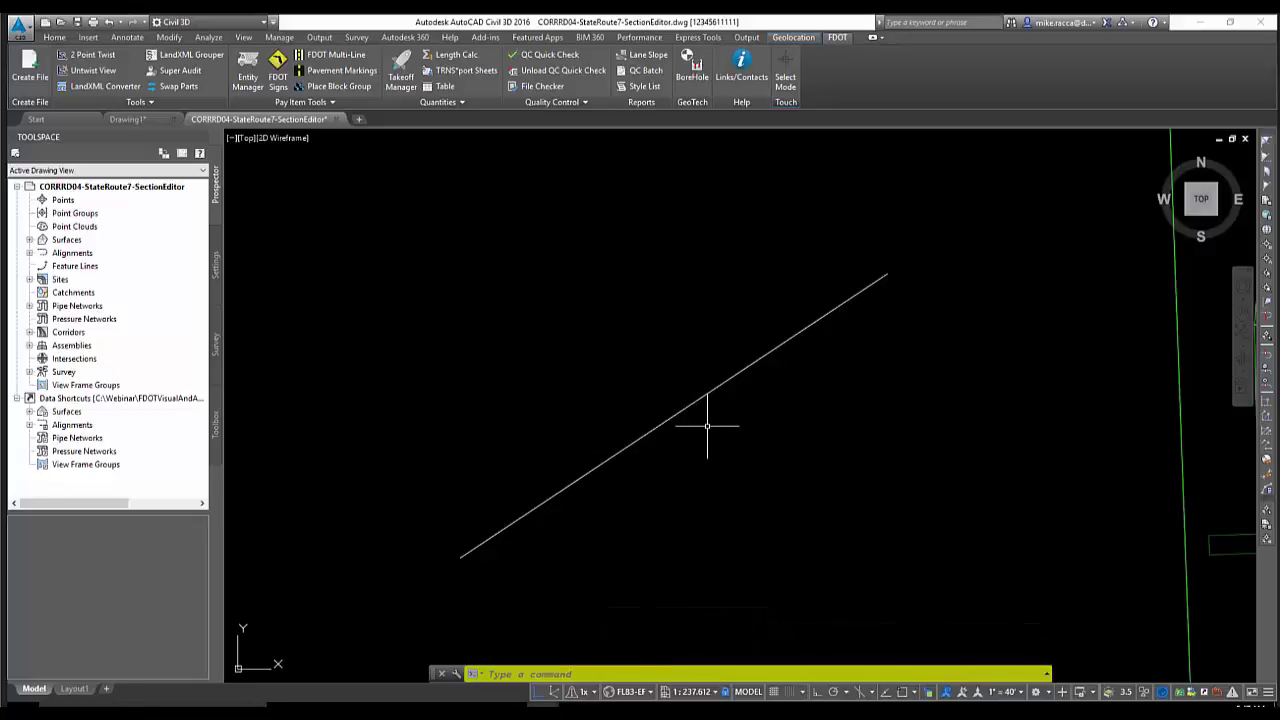
Use NOTES on the line to add 'This is a fence made by ACME' with Reference Docs checked
text(NO)
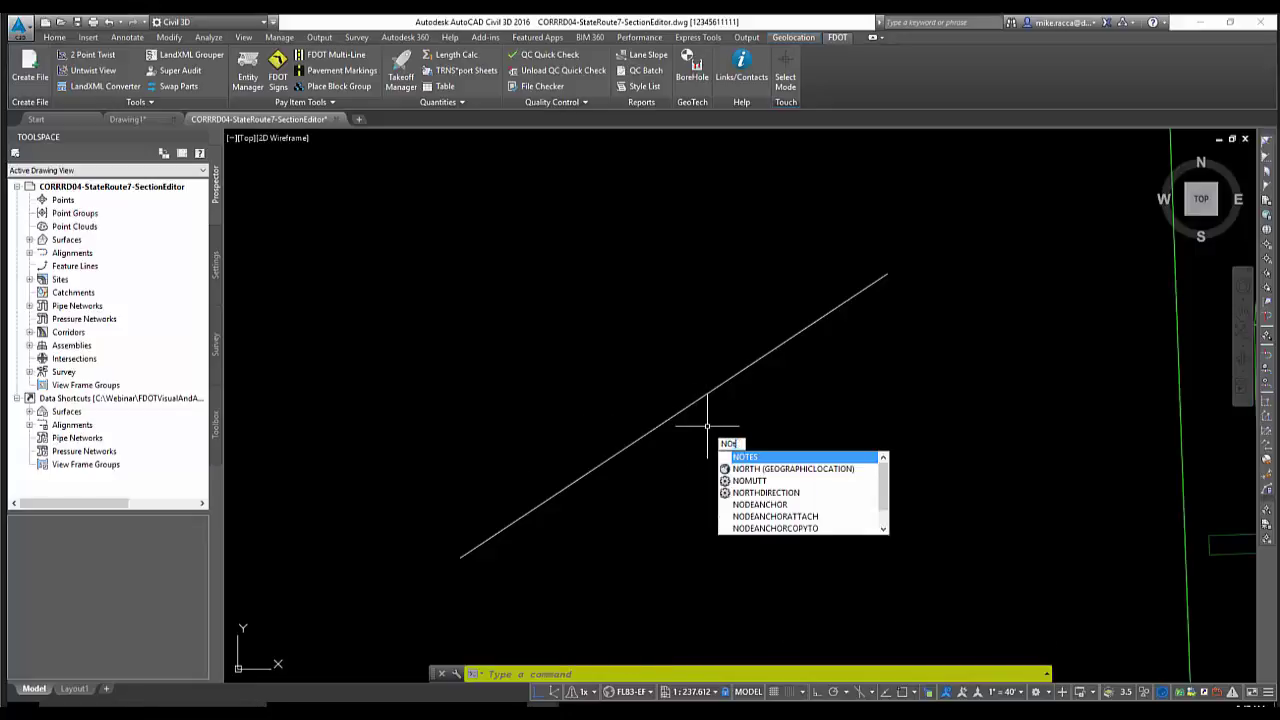
text(TES)
key(Return)
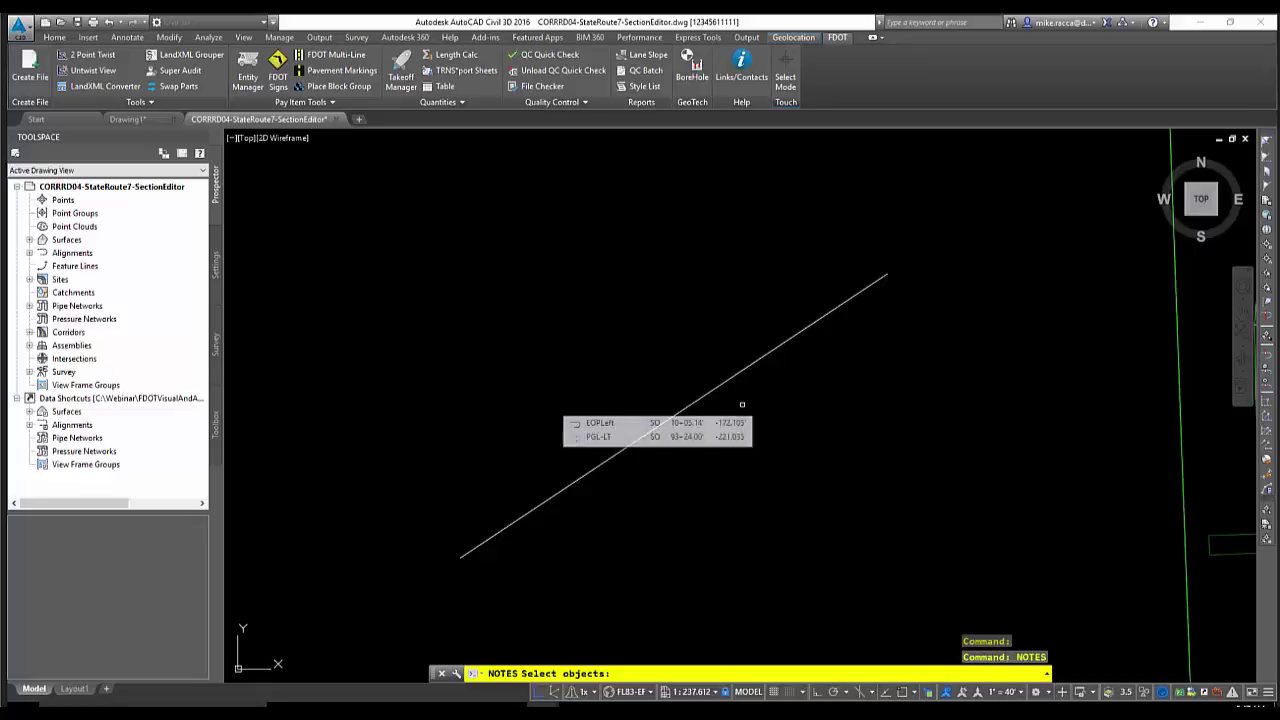
click(716, 387)
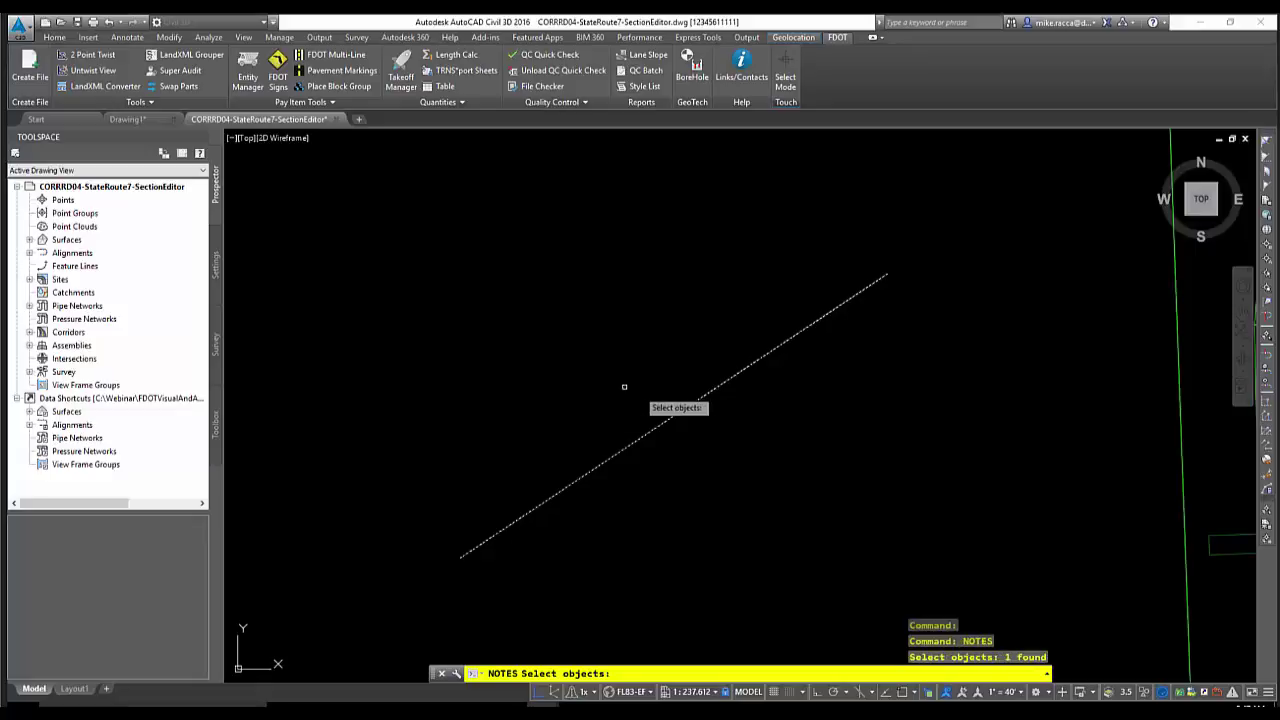
key(Return)
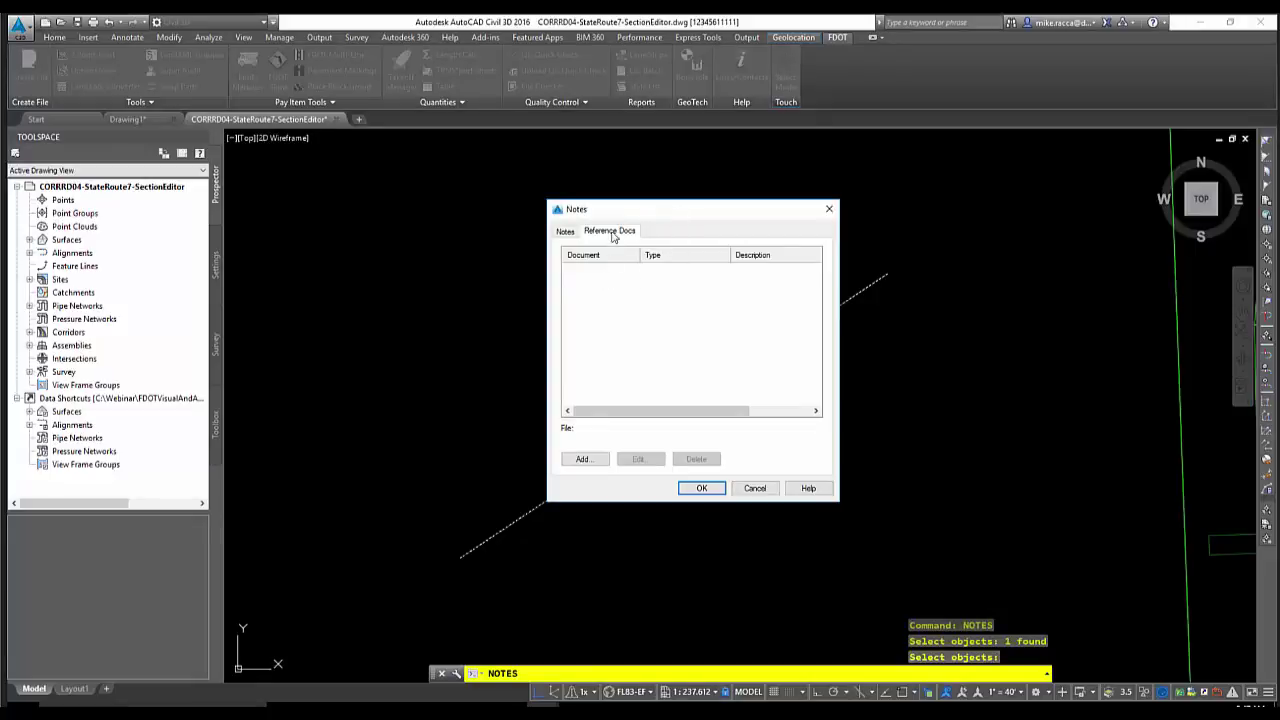
click(564, 235)
click(588, 280)
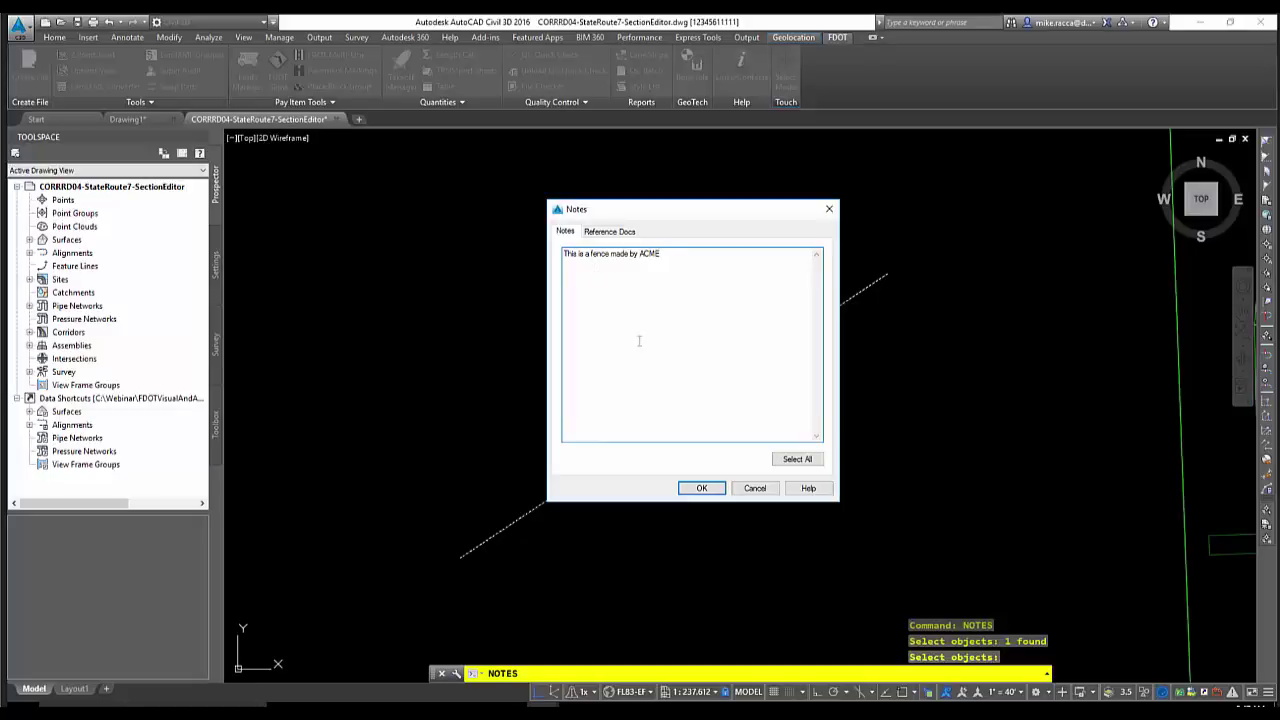
click(608, 234)
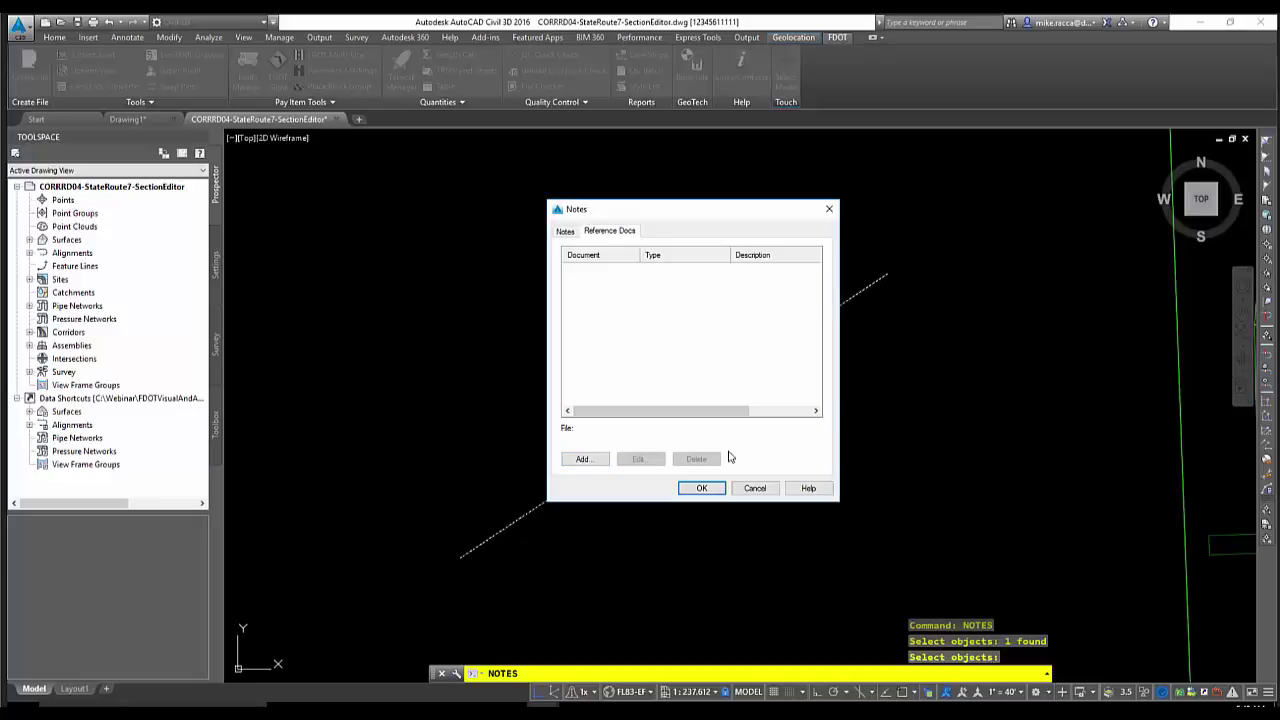
click(701, 488)
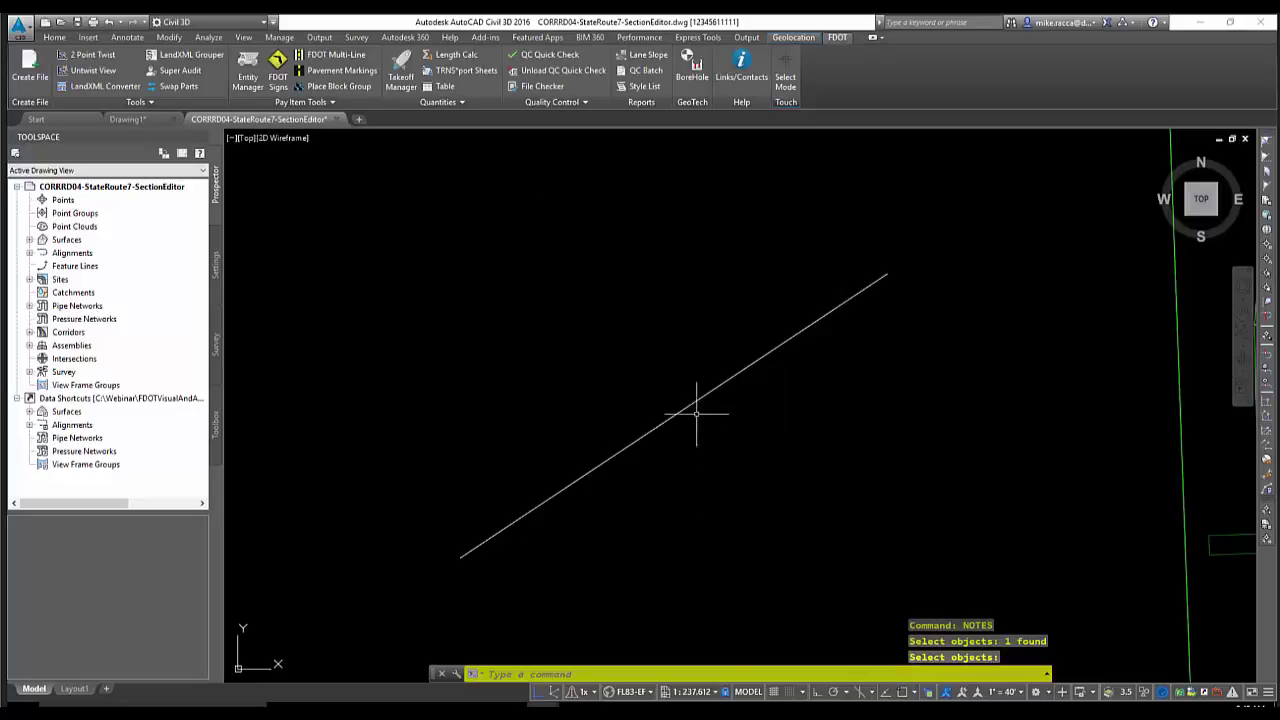
Select the line and show its Extended Data in Properties, cancelling an unwanted hyperlink dialog
scroll(737, 409, down, 2)
scroll(737, 409, up, 2)
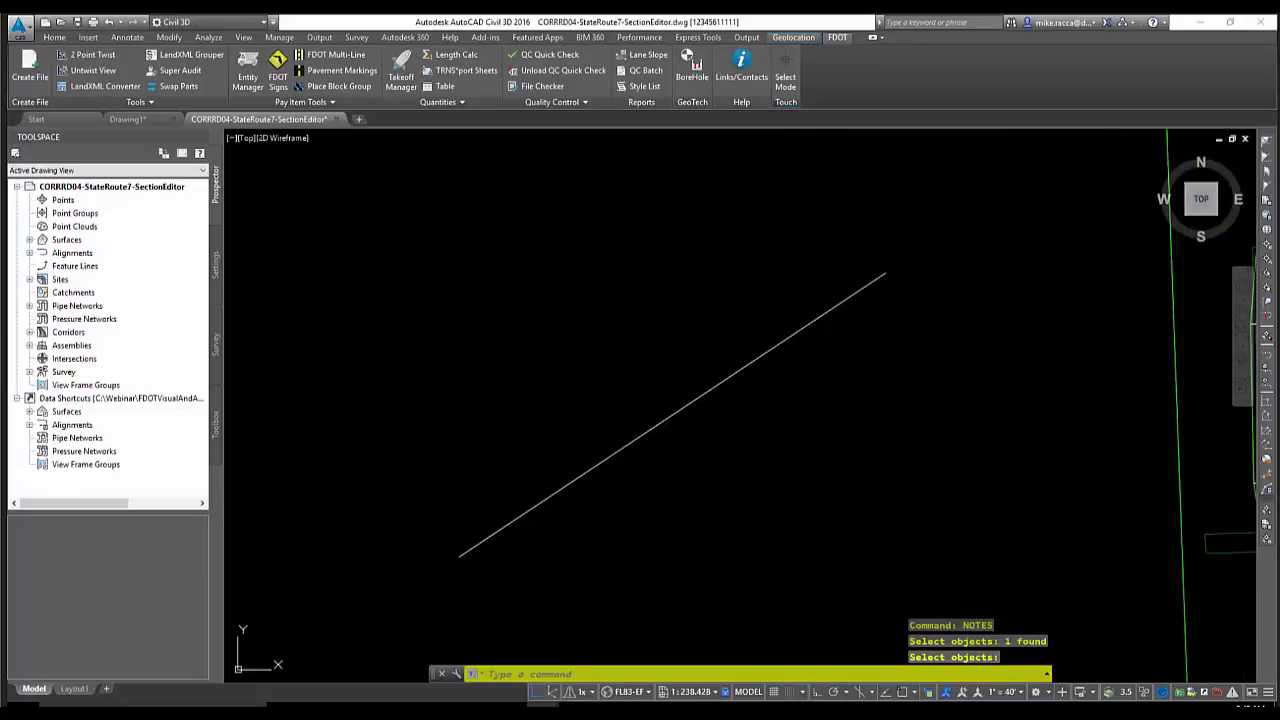
middle_drag(734, 414, 814, 457)
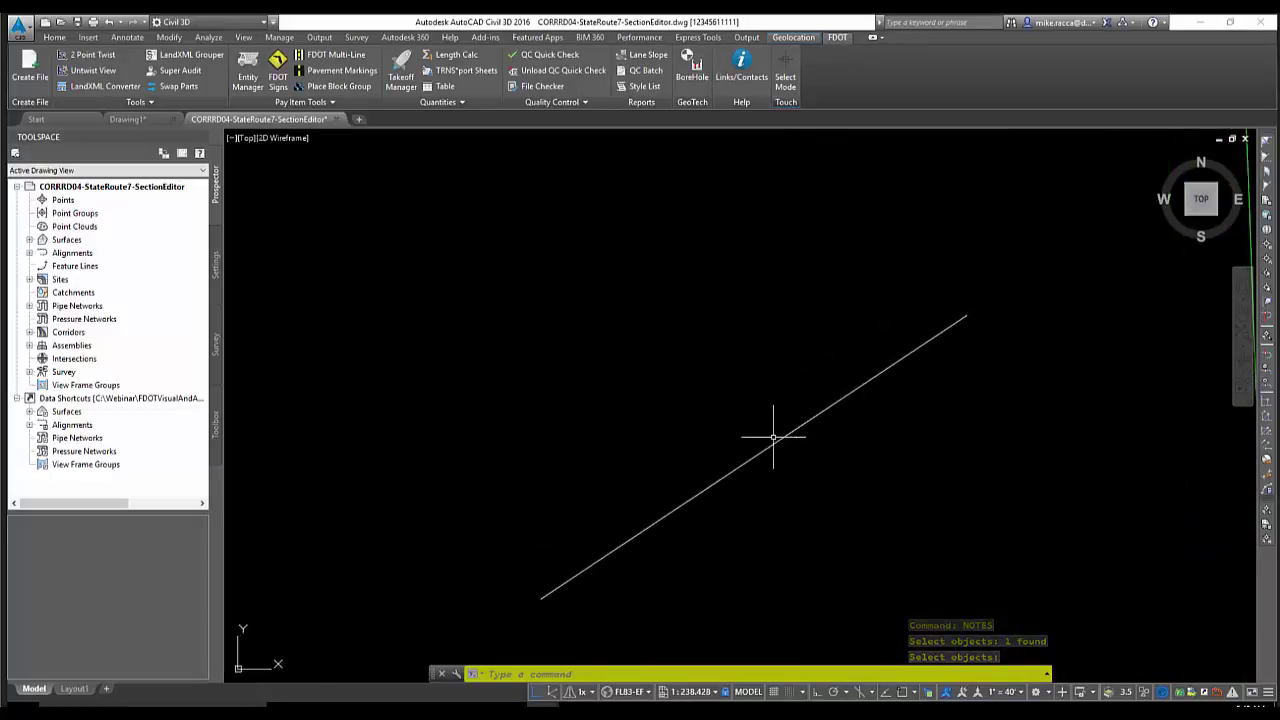
click(771, 444)
right_click(585, 246)
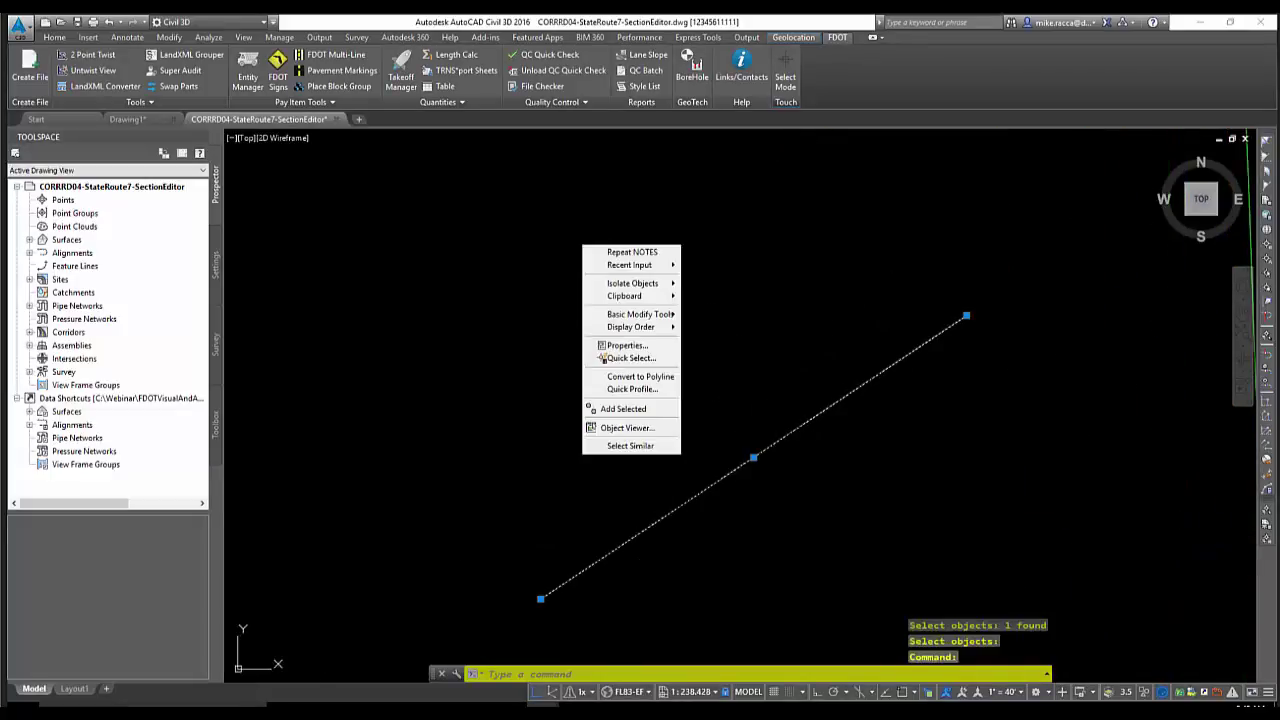
click(614, 346)
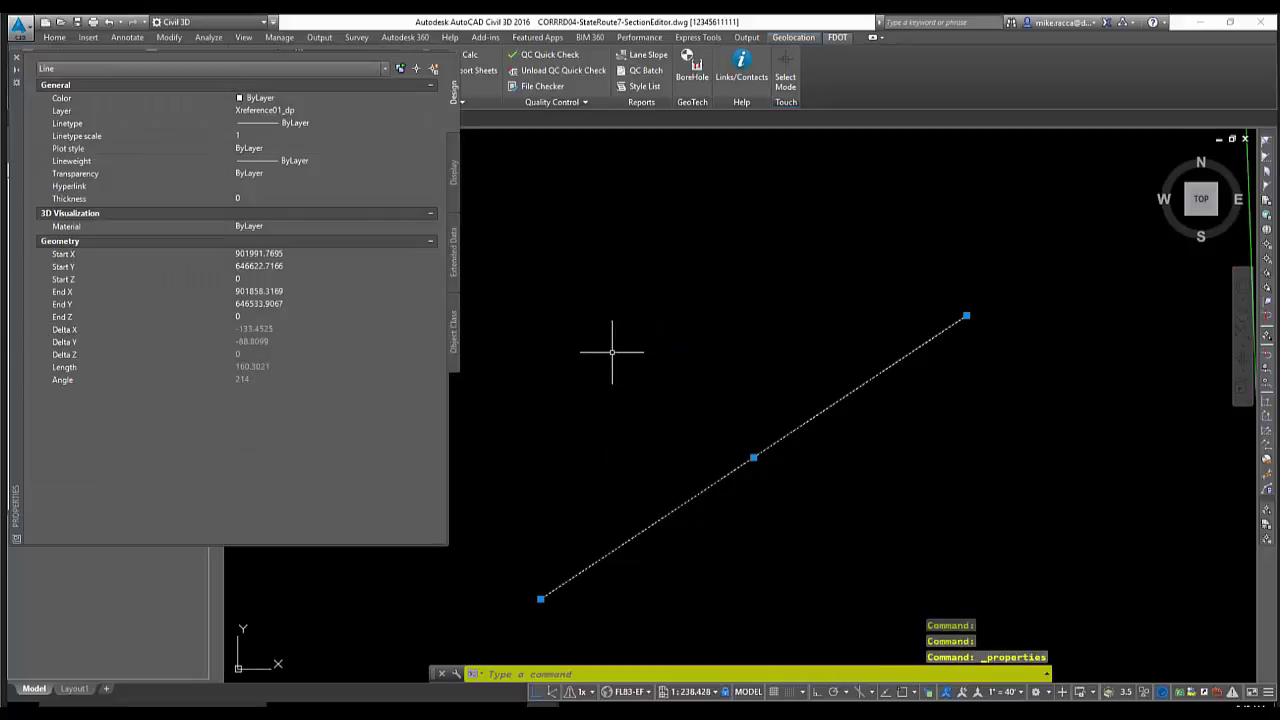
click(453, 258)
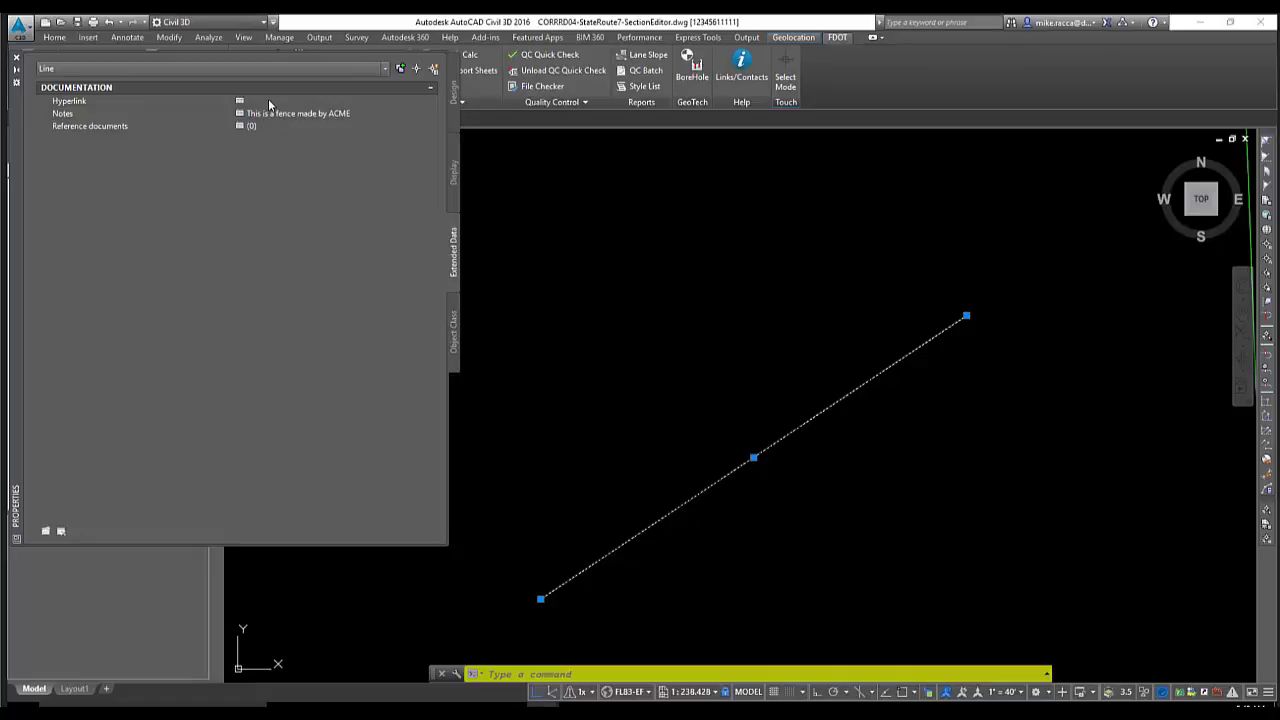
click(268, 98)
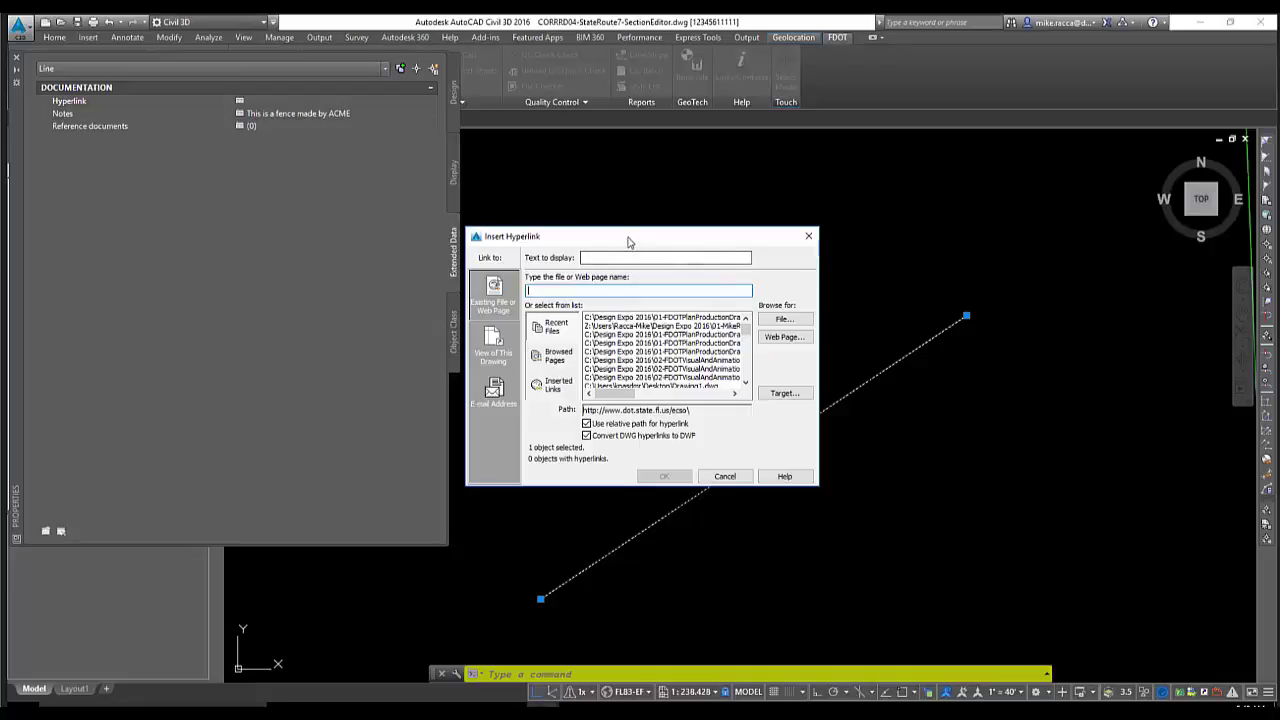
drag(626, 240, 666, 230)
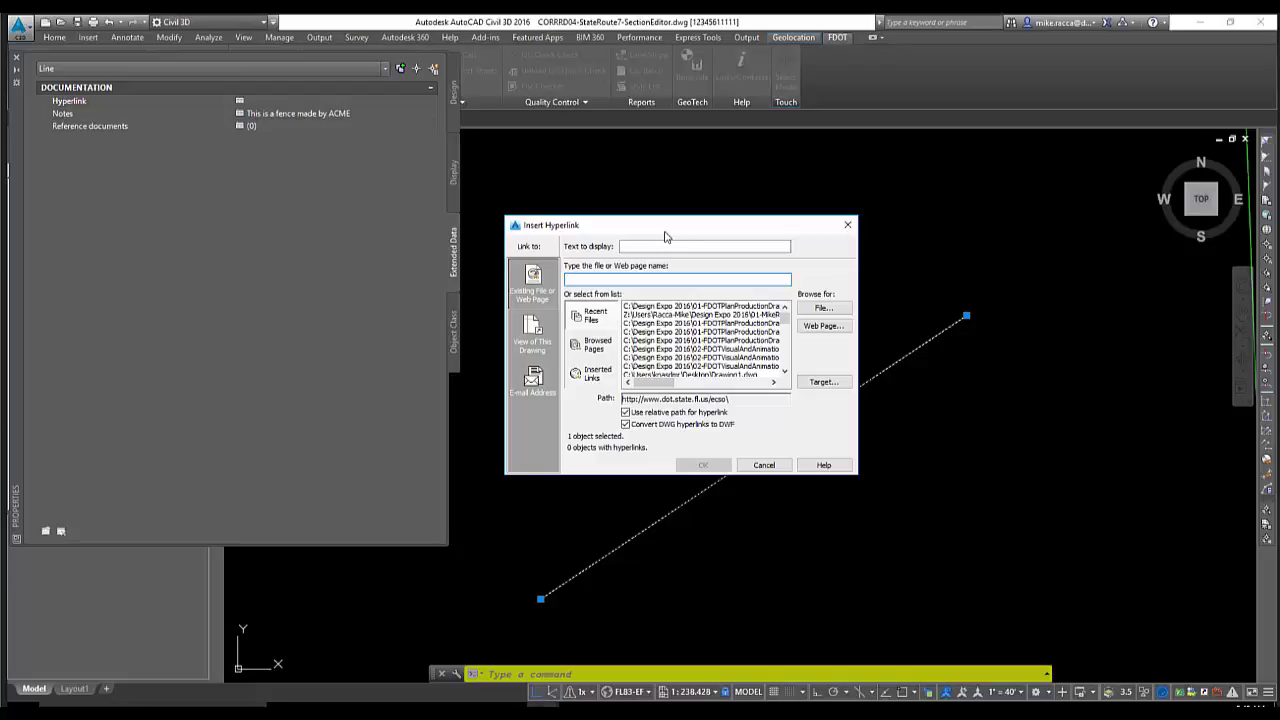
click(757, 468)
Delete all the note text, save the empty note, and close the Properties palette
click(362, 116)
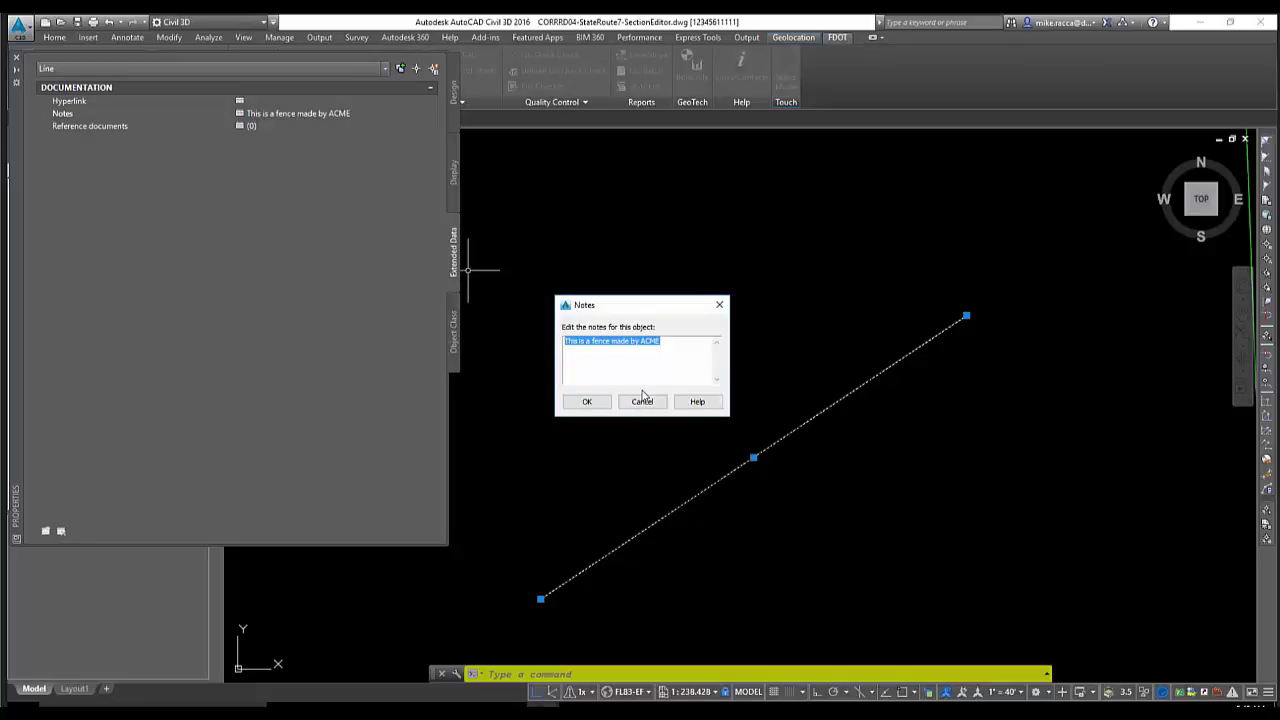
key(End)
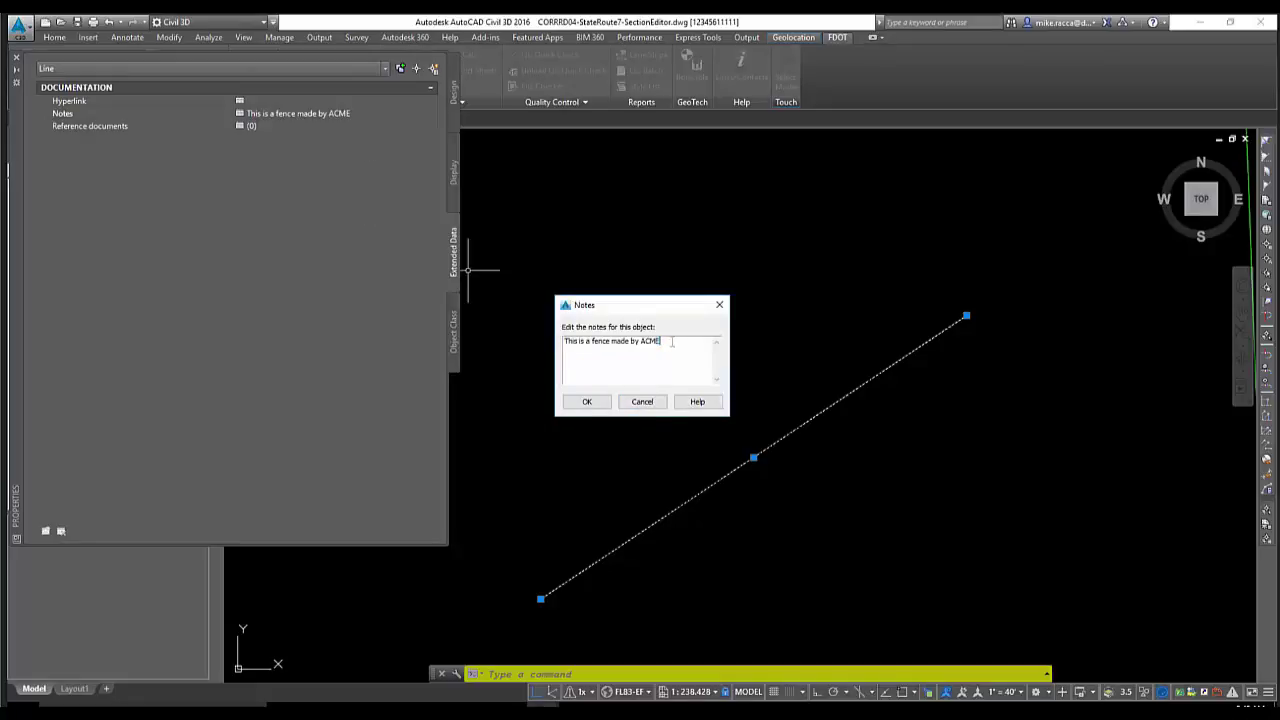
key(ctrl+a)
key(Delete)
click(584, 402)
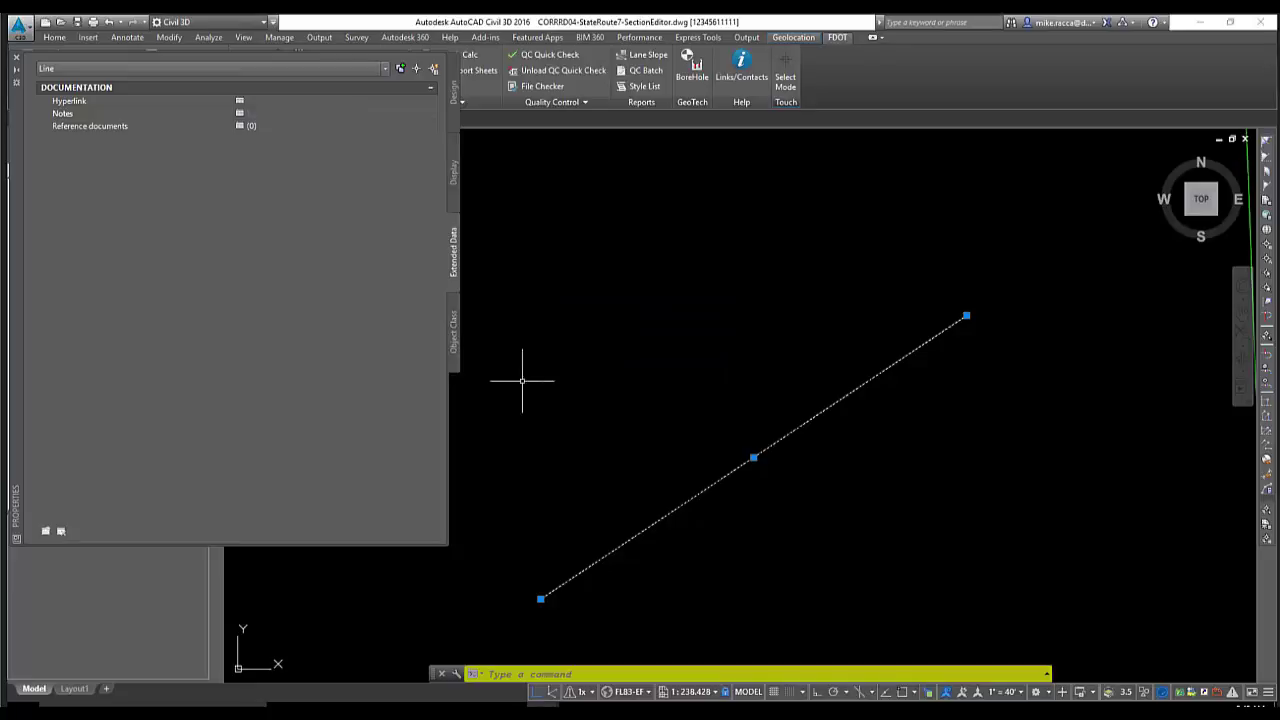
click(16, 57)
key(Escape)
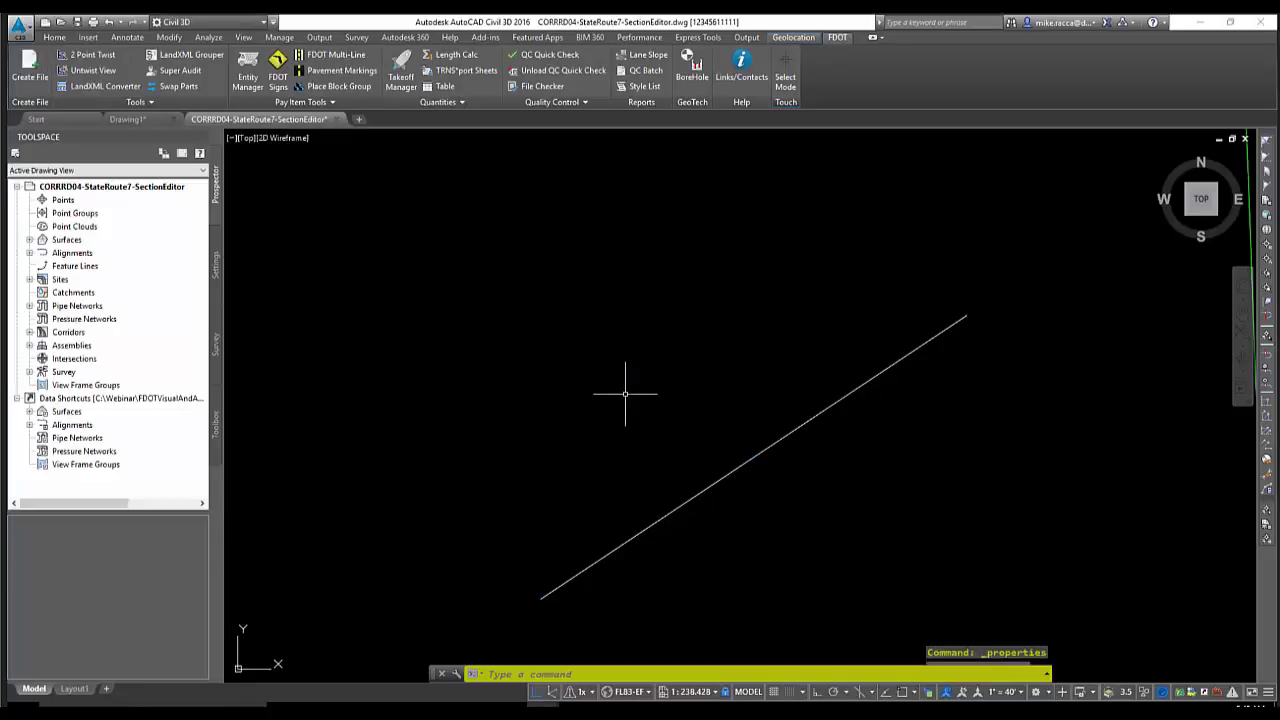
key(Escape)
scroll(366, 457, down, 4)
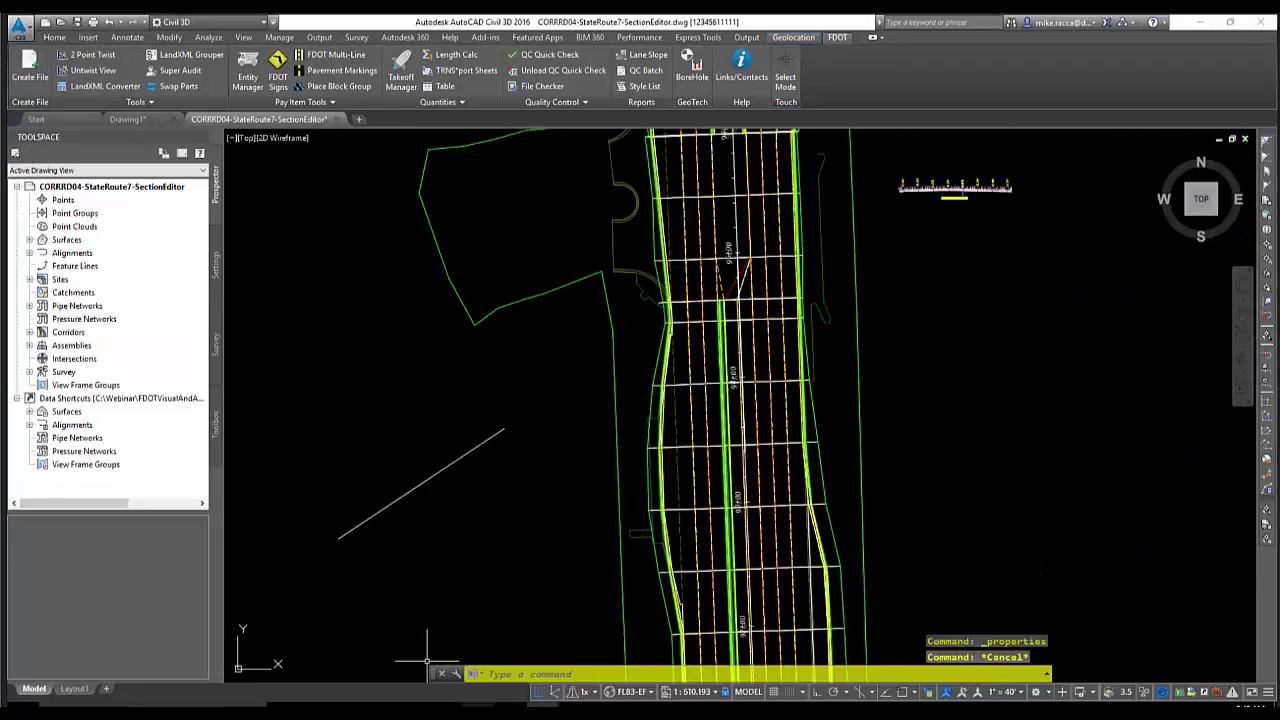